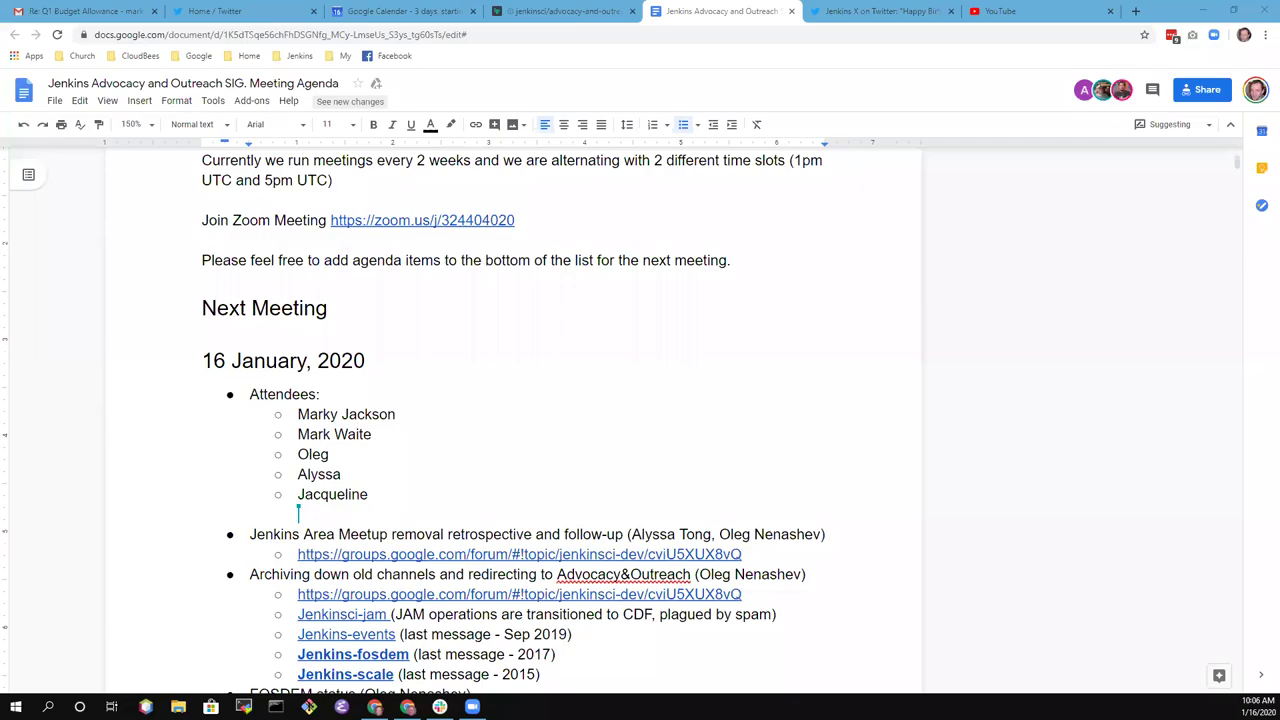
- Review the channel-archiving list and the Jenkins Area Meetup agenda item
{"action": "scroll", "coordinate": [663, 569], "scroll_direction": "up", "scroll_amount": 2}
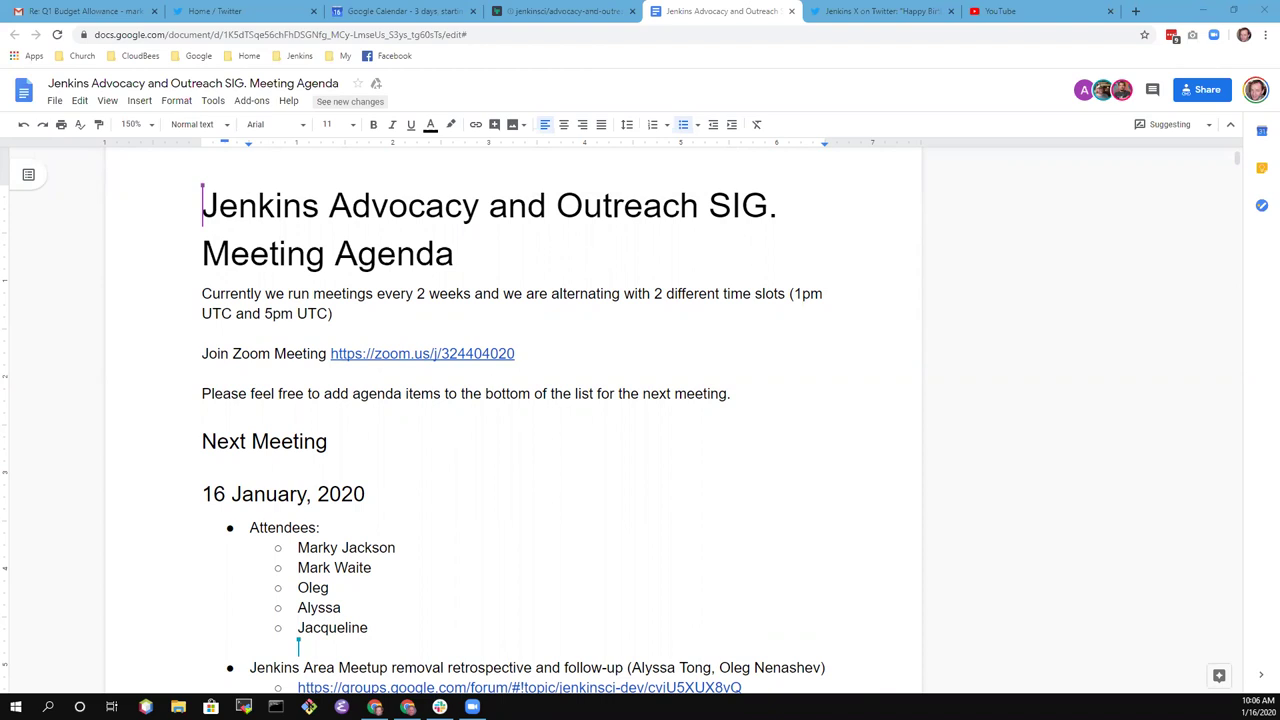
{"action": "scroll", "coordinate": [543, 420], "scroll_direction": "down", "scroll_amount": 2}
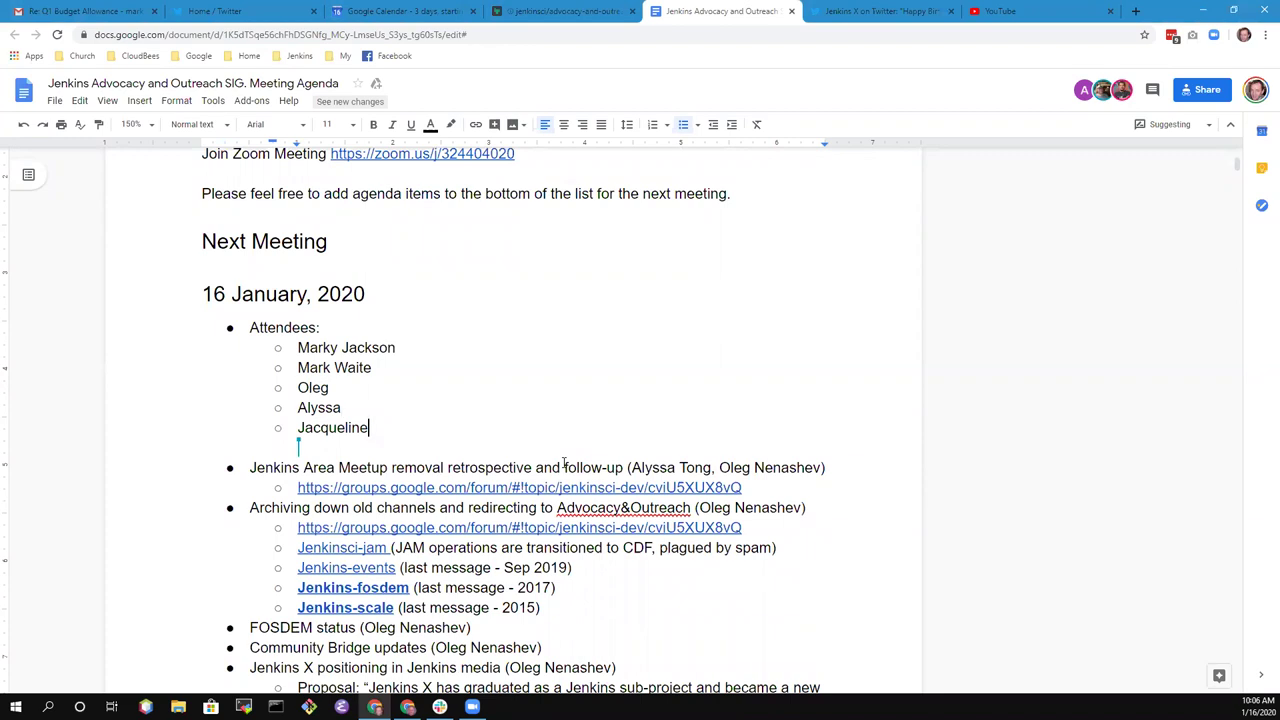
{"action": "left_click", "coordinate": [565, 463]}
{"action": "key", "text": "Down"}
{"action": "key", "text": "Down"}
{"action": "key", "text": "Down"}
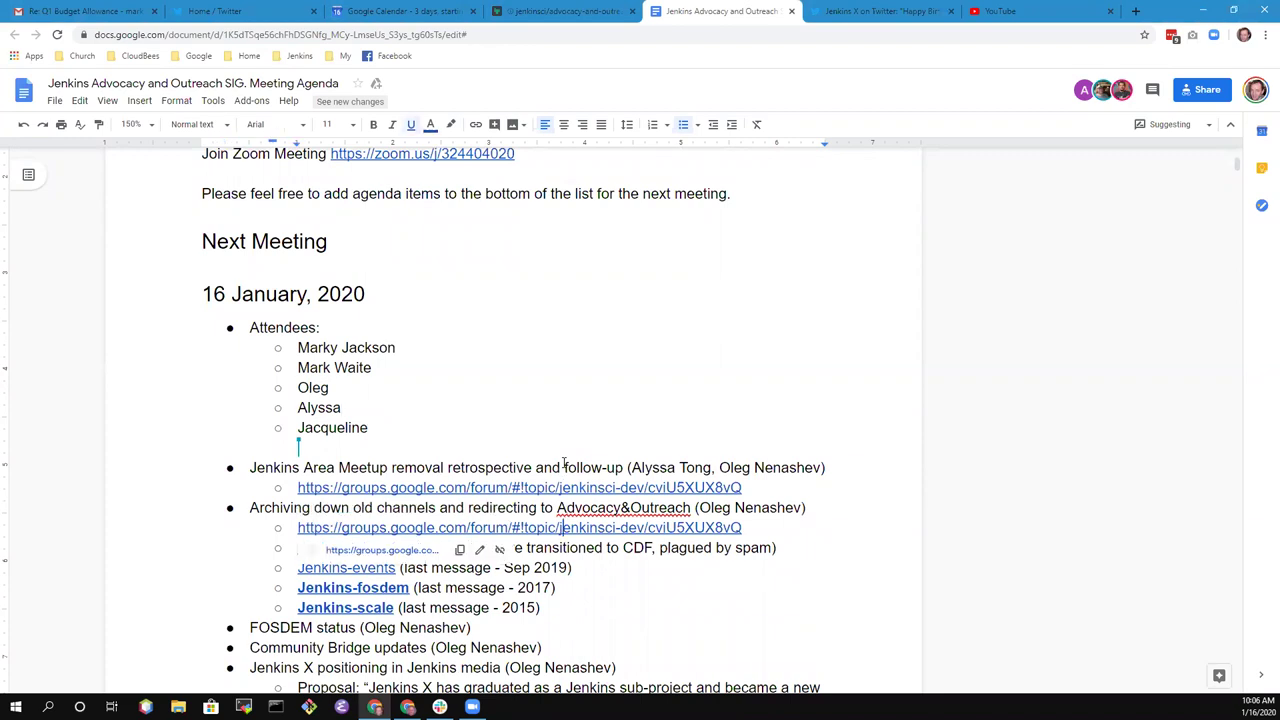
{"action": "key", "text": "Down"}
{"action": "key", "text": "Down"}
{"action": "key", "text": "Down"}
{"action": "key", "text": "Down"}
{"action": "scroll", "coordinate": [565, 463], "scroll_direction": "down", "scroll_amount": 3}
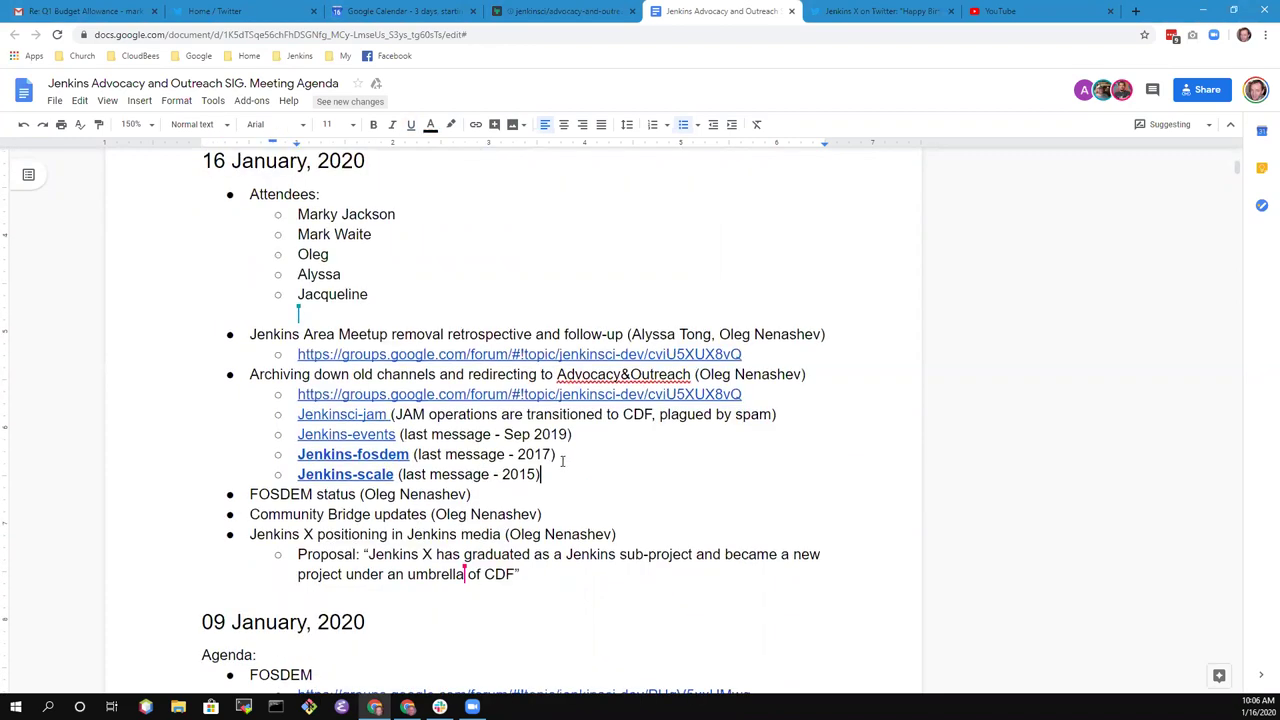
{"action": "left_click", "coordinate": [466, 267]}
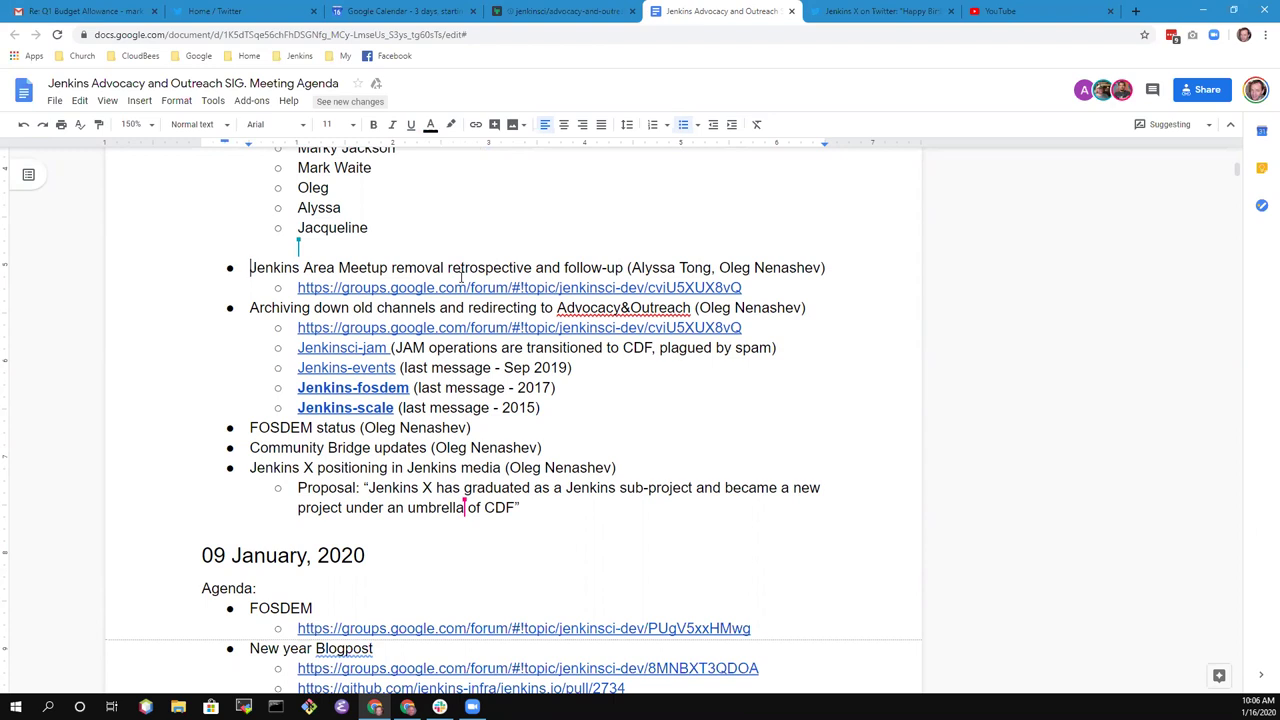
{"action": "key", "text": "ctrl+shift+Right"}
{"action": "key", "text": "ctrl+shift+Right"}
{"action": "key", "text": "ctrl+shift+Right"}
{"action": "key", "text": "ctrl+shift+Right"}
{"action": "key", "text": "ctrl+shift+Right"}
{"action": "key", "text": "ctrl+shift+Right"}
{"action": "key", "text": "ctrl+shift+Right"}
{"action": "key", "text": "shift+Left"}
{"action": "key", "text": "Down"}
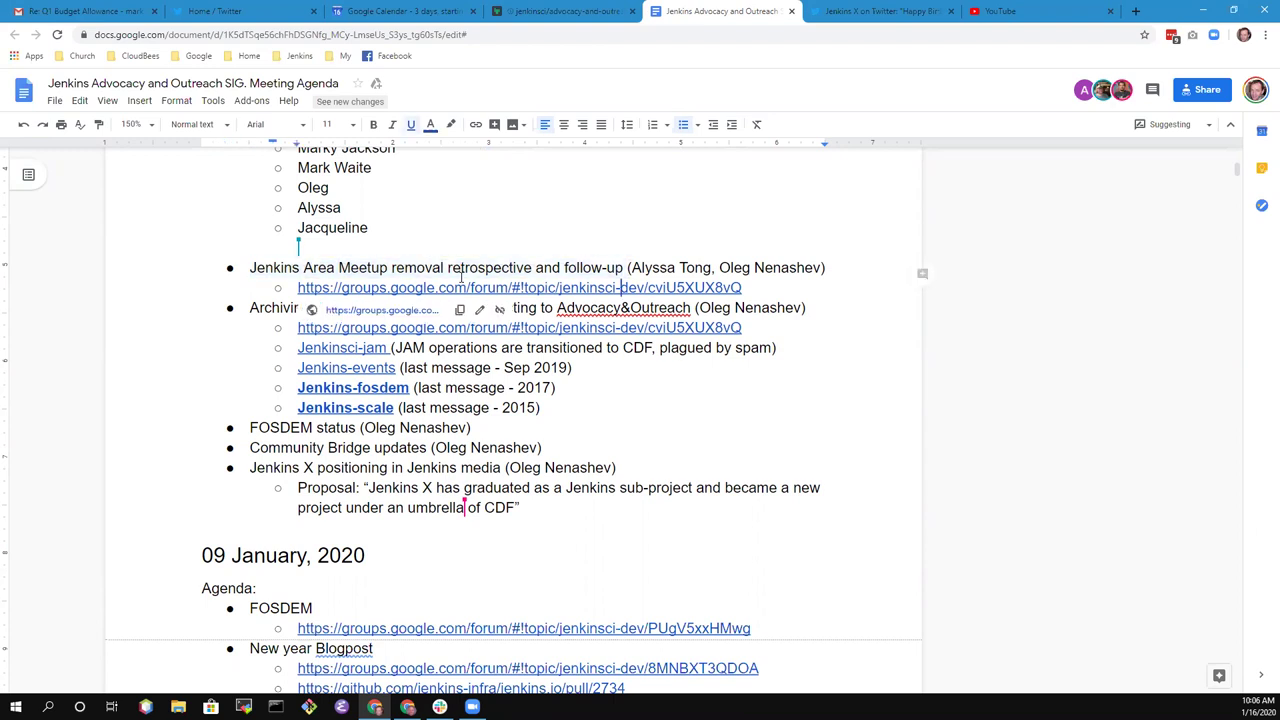
{"action": "key", "text": "Home"}
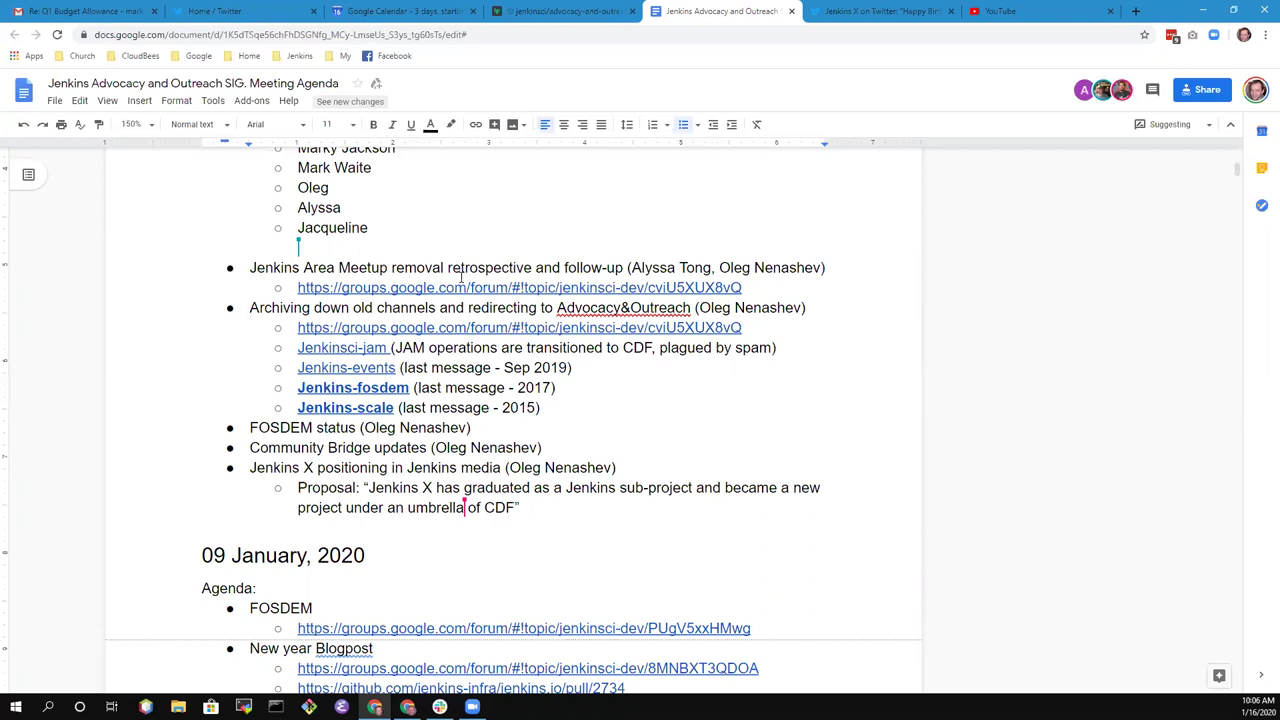
- Step through the archiving, FOSDEM status, Community Bridge and Jenkins X positioning topics
{"action": "key", "text": "ctrl+shift+Right"}
{"action": "key", "text": "ctrl+shift+Right"}
{"action": "key", "text": "ctrl+shift+Right"}
{"action": "key", "text": "ctrl+shift+Right"}
{"action": "key", "text": "ctrl+shift+Right"}
{"action": "key", "text": "ctrl+shift+Right"}
{"action": "key", "text": "ctrl+shift+Right"}
{"action": "key", "text": "ctrl+shift+Right"}
{"action": "key", "text": "ctrl+shift+Right"}
{"action": "key", "text": "ctrl+shift+Right"}
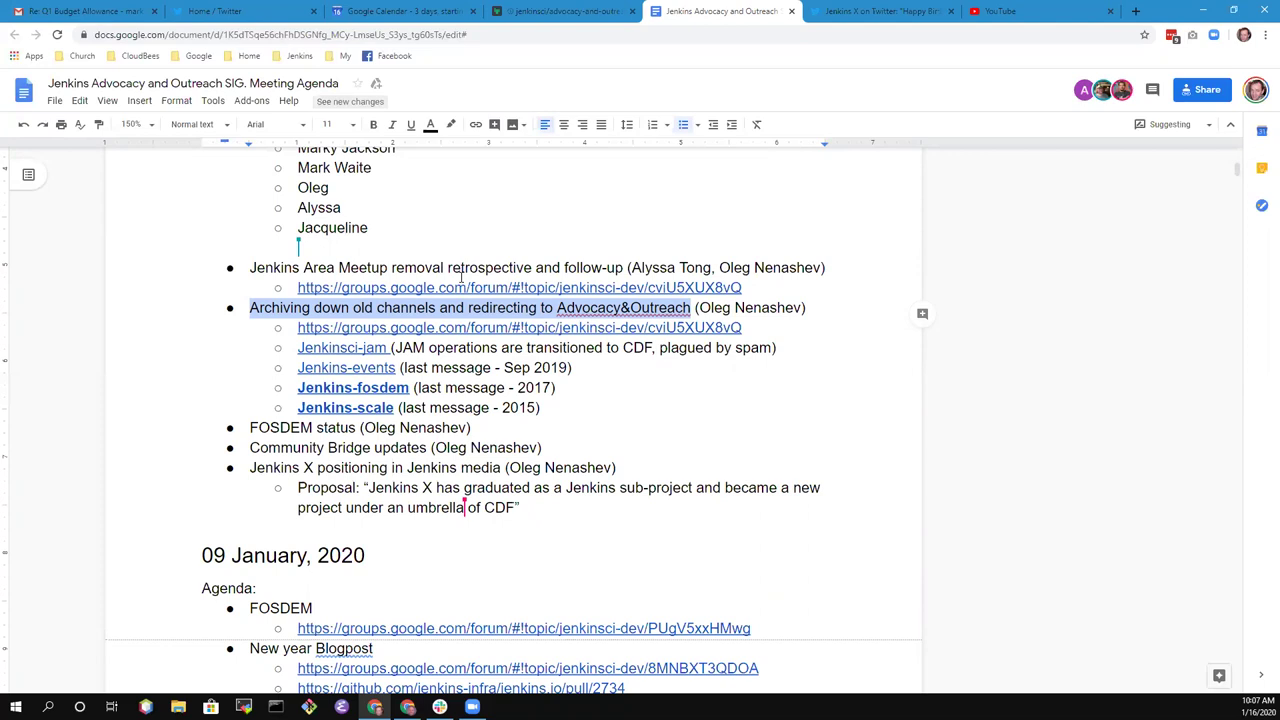
{"action": "key", "text": "Down"}
{"action": "key", "text": "Down"}
{"action": "key", "text": "Down"}
{"action": "key", "text": "Down"}
{"action": "key", "text": "Down"}
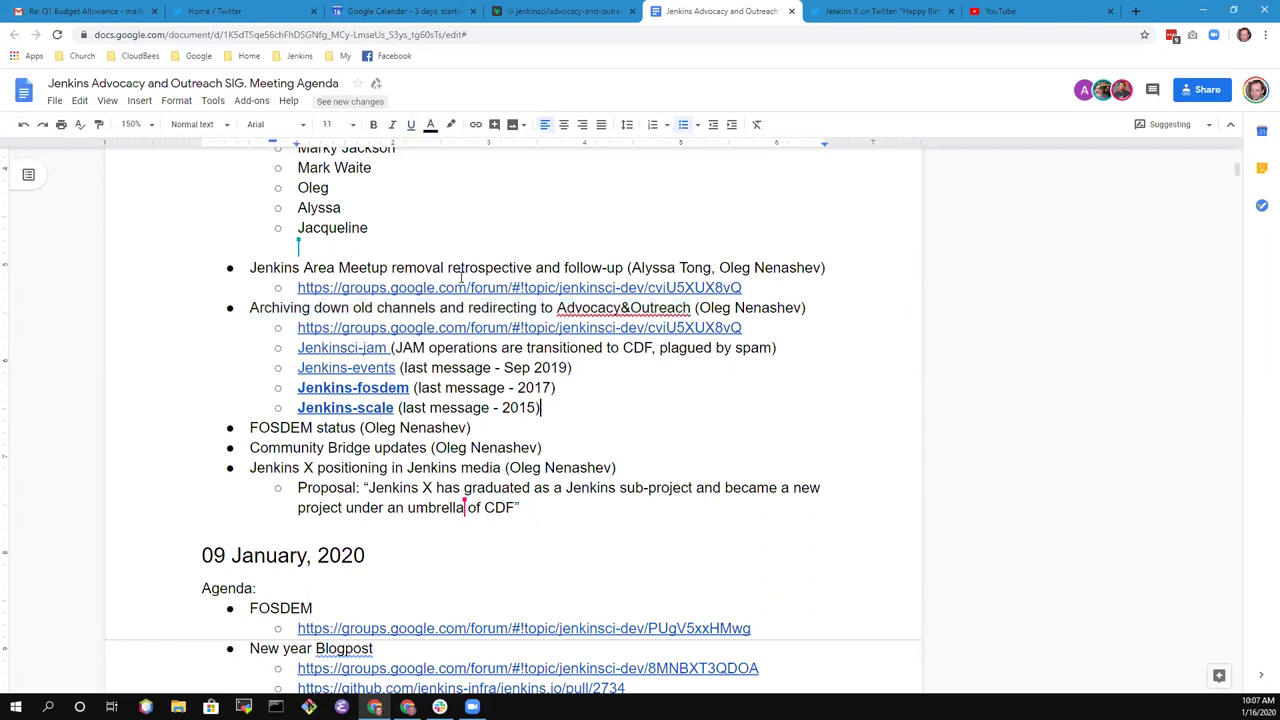
{"action": "key", "text": "ctrl+shift+Right"}
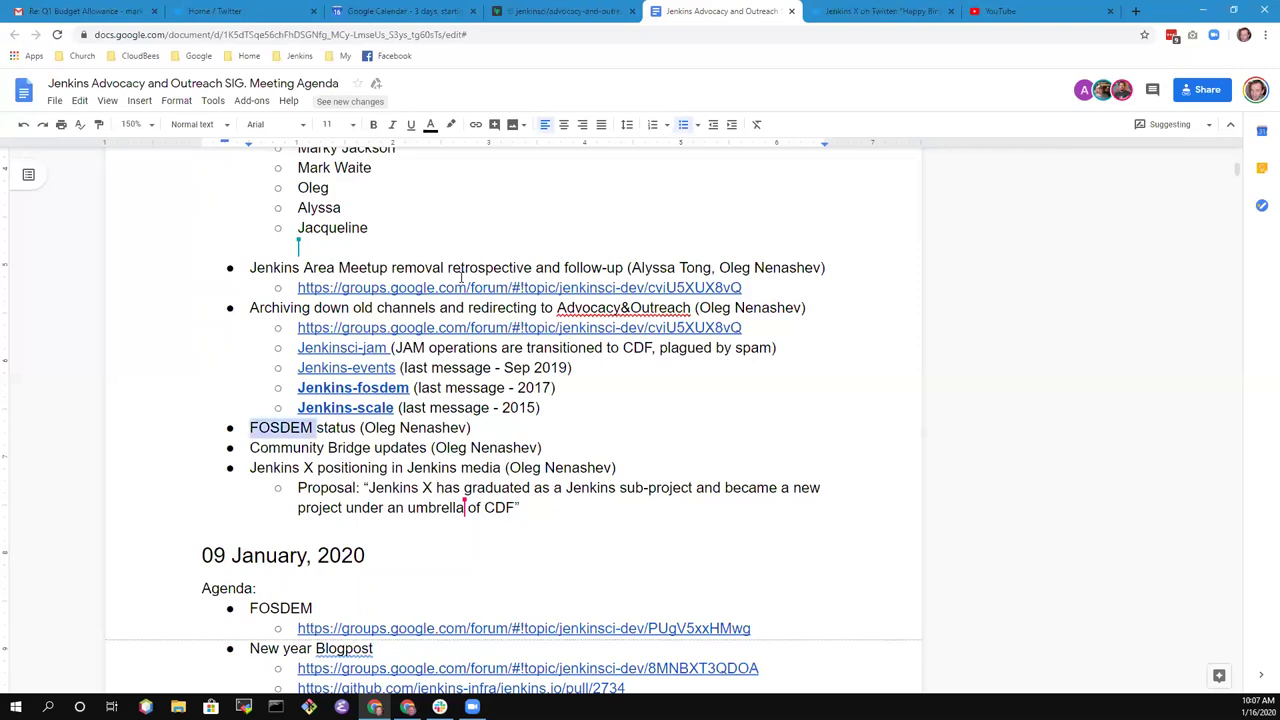
{"action": "key", "text": "ctrl+shift+Right"}
{"action": "key", "text": "Down"}
{"action": "key", "text": "ctrl+Left"}
{"action": "key", "text": "ctrl+Left"}
{"action": "key", "text": "ctrl+shift+Right"}
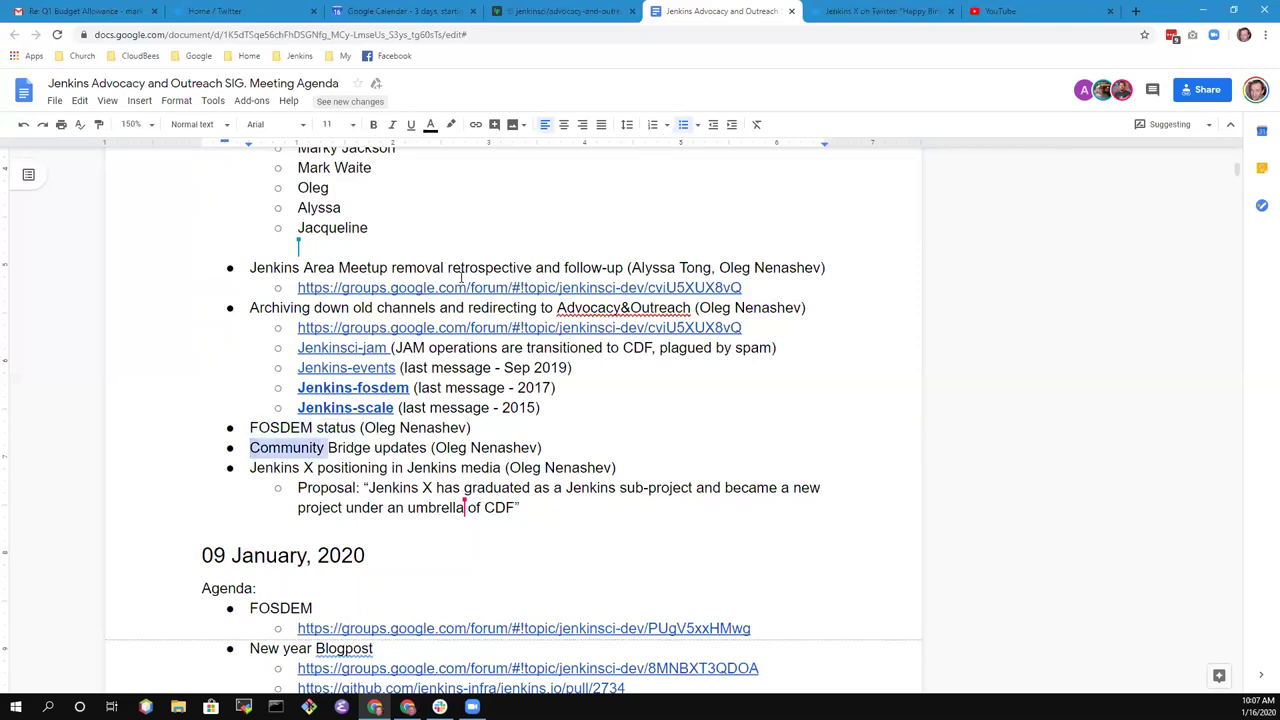
{"action": "key", "text": "ctrl+shift+Right"}
{"action": "key", "text": "ctrl+shift+Right"}
{"action": "key", "text": "shift+Left"}
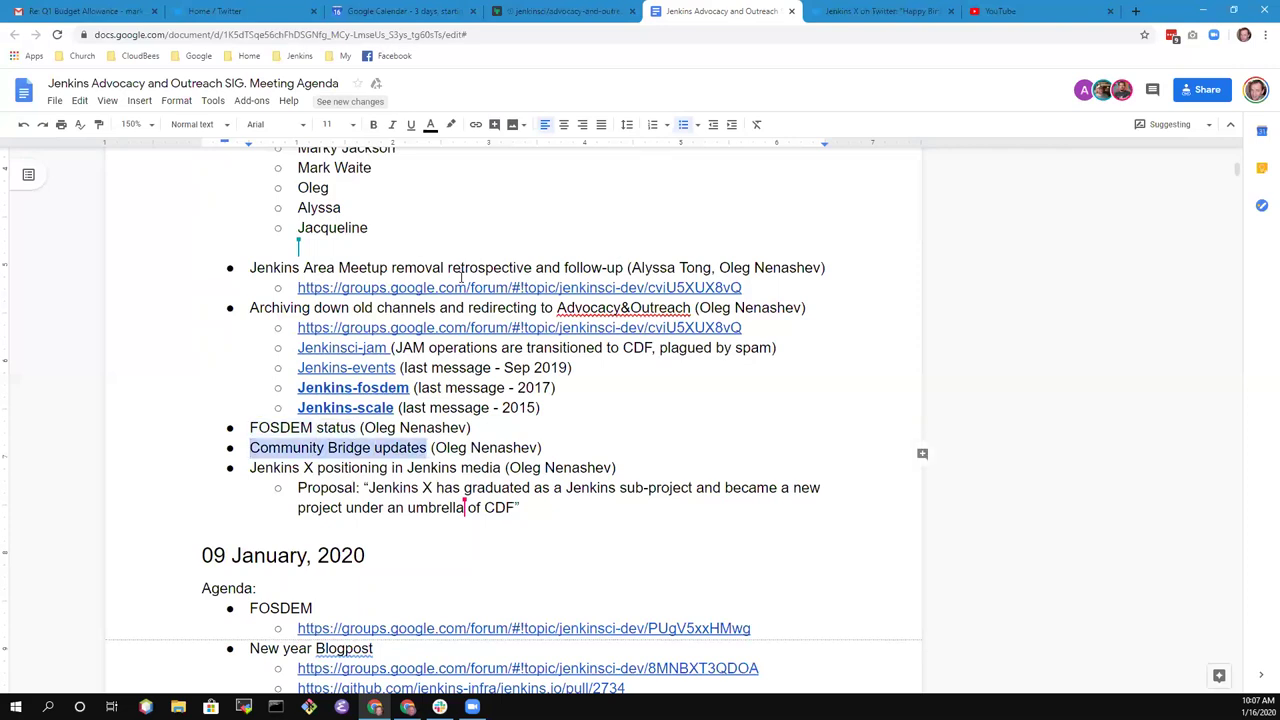
{"action": "key", "text": "Down"}
{"action": "key", "text": "ctrl+Left"}
{"action": "key", "text": "ctrl+Left"}
{"action": "key", "text": "ctrl+shift+Right"}
{"action": "key", "text": "ctrl+shift+Right"}
{"action": "key", "text": "ctrl+shift+Right"}
{"action": "key", "text": "ctrl+shift+Right"}
{"action": "key", "text": "ctrl+shift+Right"}
{"action": "key", "text": "ctrl+shift+Right"}
{"action": "key", "text": "shift+Left"}
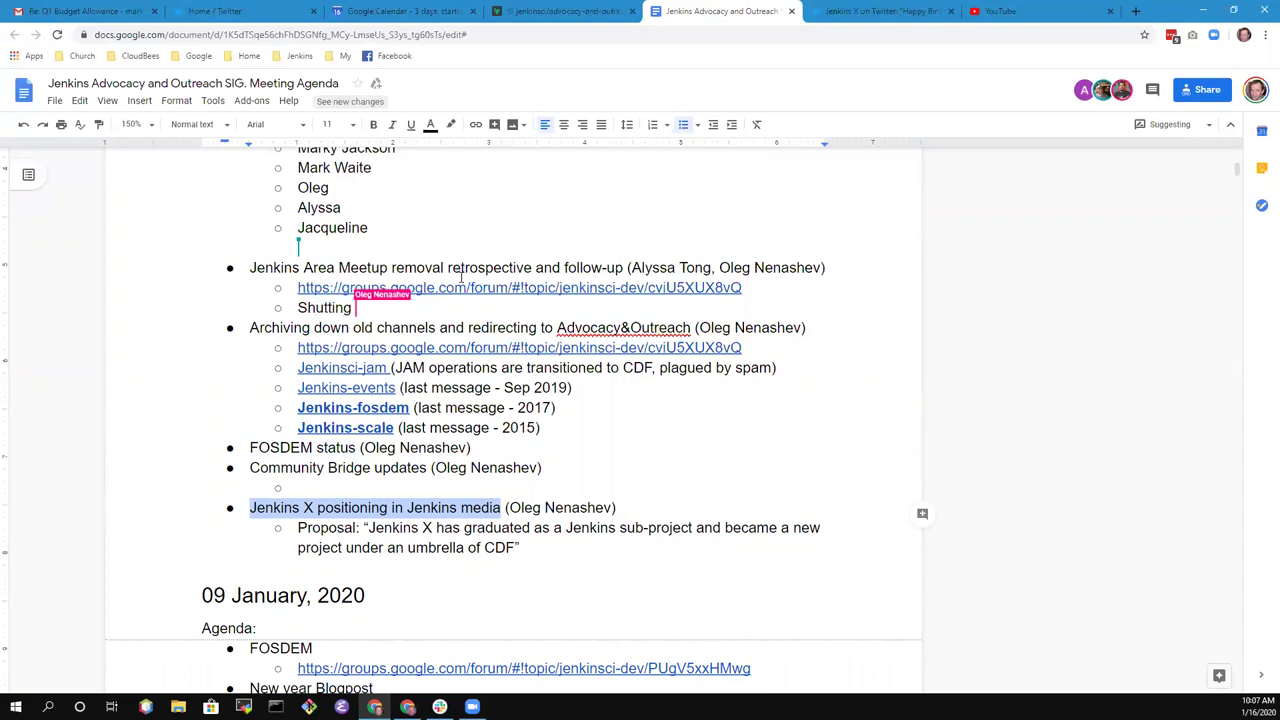
{"action": "key", "text": "Up"}
{"action": "key", "text": "Up"}
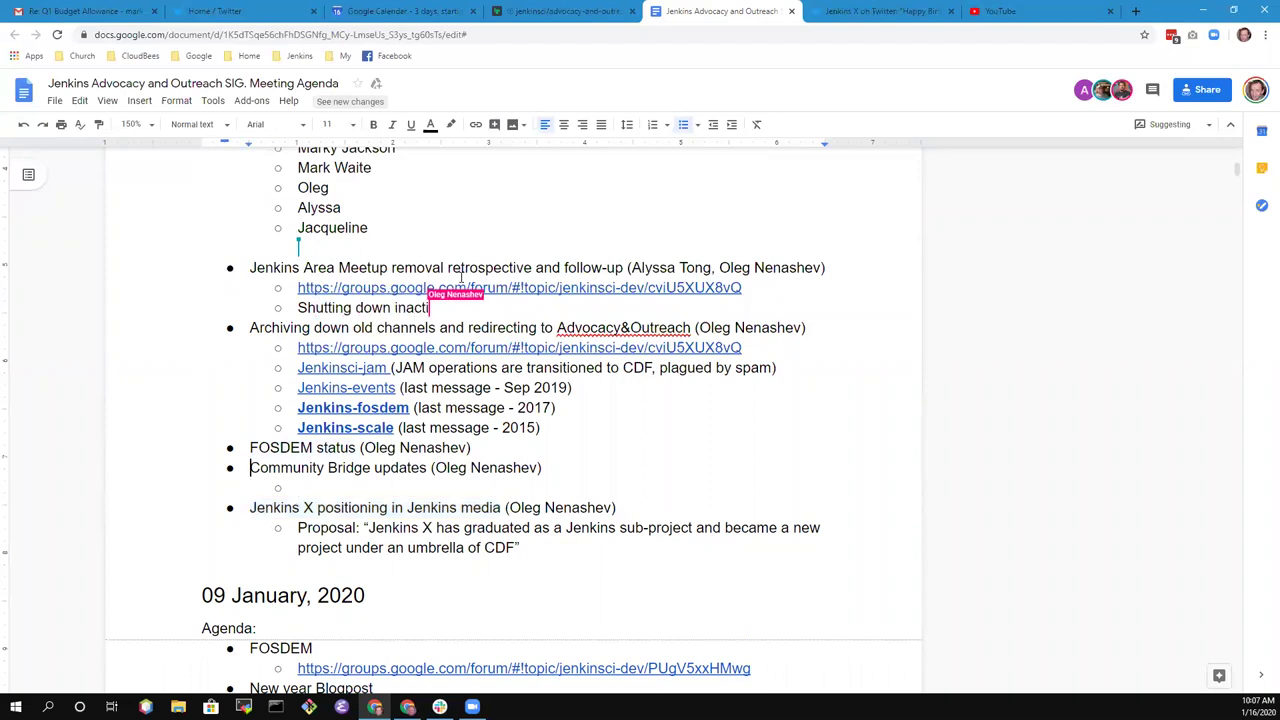
- Add the sub-bullet 'Message sent, Approved to use this SIG as support for new JAMs'
{"action": "left_click", "coordinate": [373, 270]}
{"action": "key", "text": "Home"}
{"action": "key", "text": "ctrl+shift+Right"}
{"action": "key", "text": "ctrl+shift+Right"}
{"action": "key", "text": "ctrl+shift+Right"}
{"action": "key", "text": "ctrl+shift+Right"}
{"action": "key", "text": "ctrl+shift+Right"}
{"action": "key", "text": "ctrl+shift+Right"}
{"action": "key", "text": "ctrl+shift+Right"}
{"action": "key", "text": "ctrl+shift+Right"}
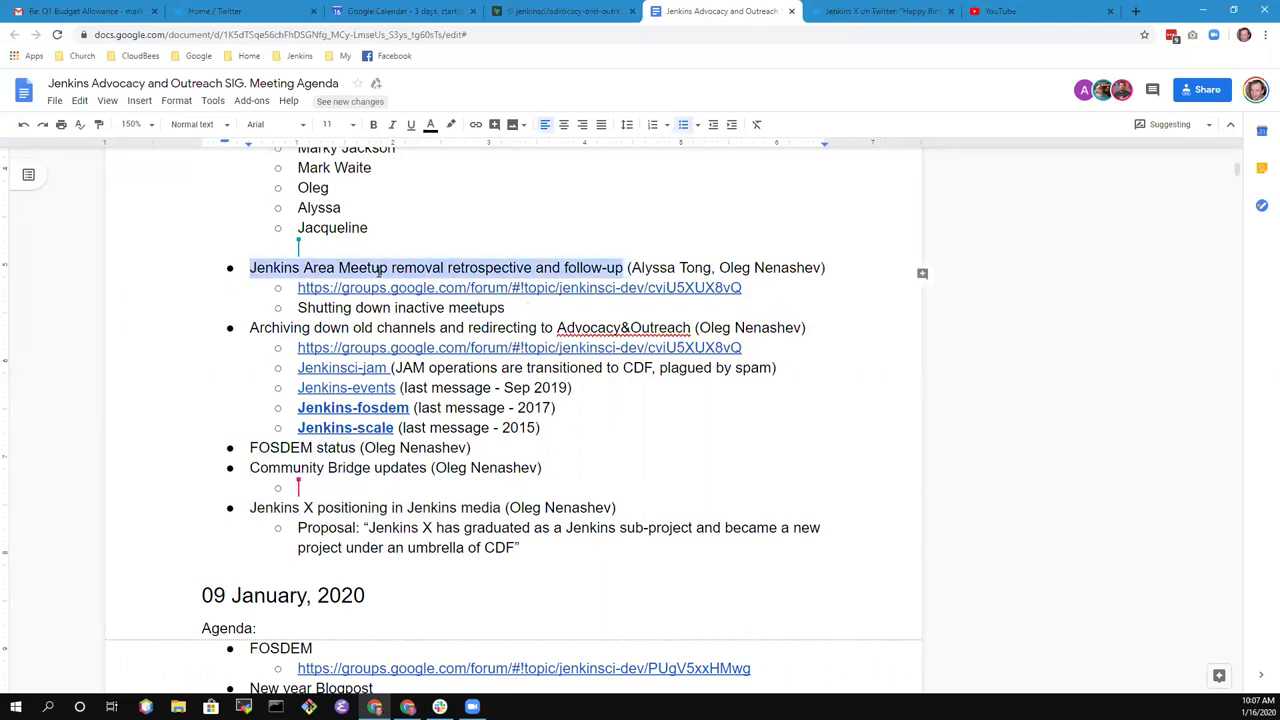
{"action": "key", "text": "Down"}
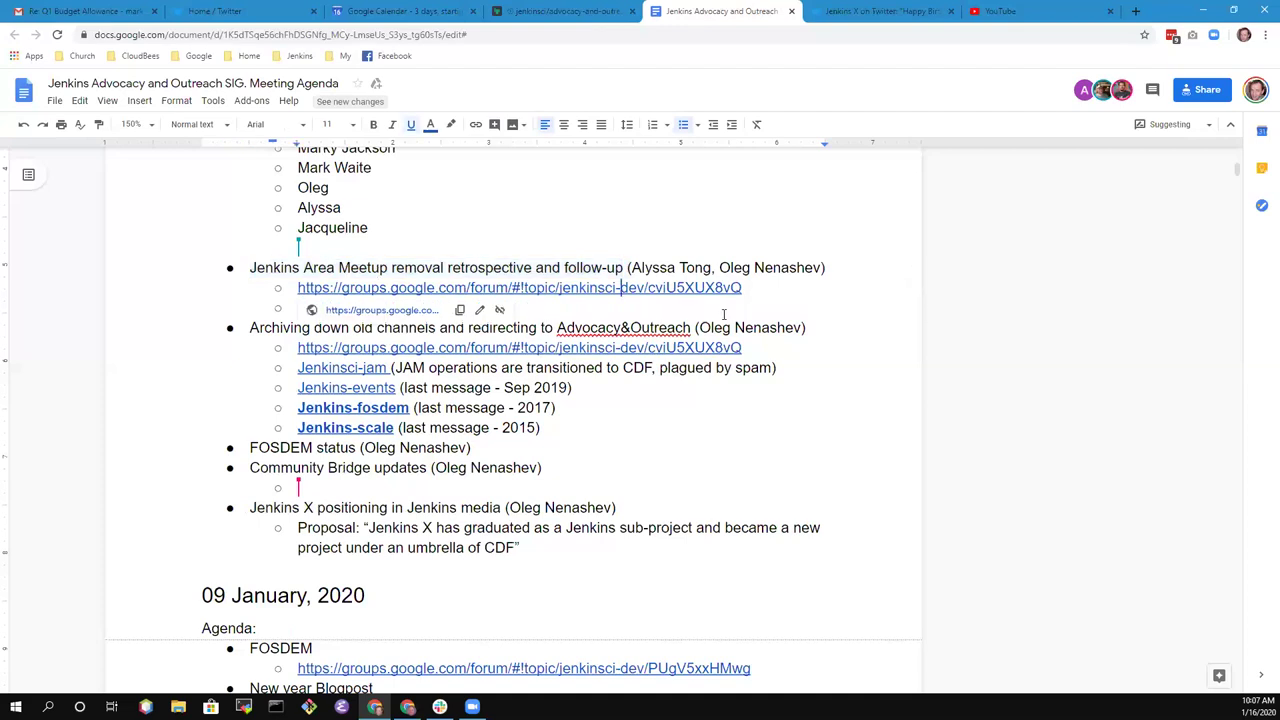
{"action": "left_click", "coordinate": [850, 265]}
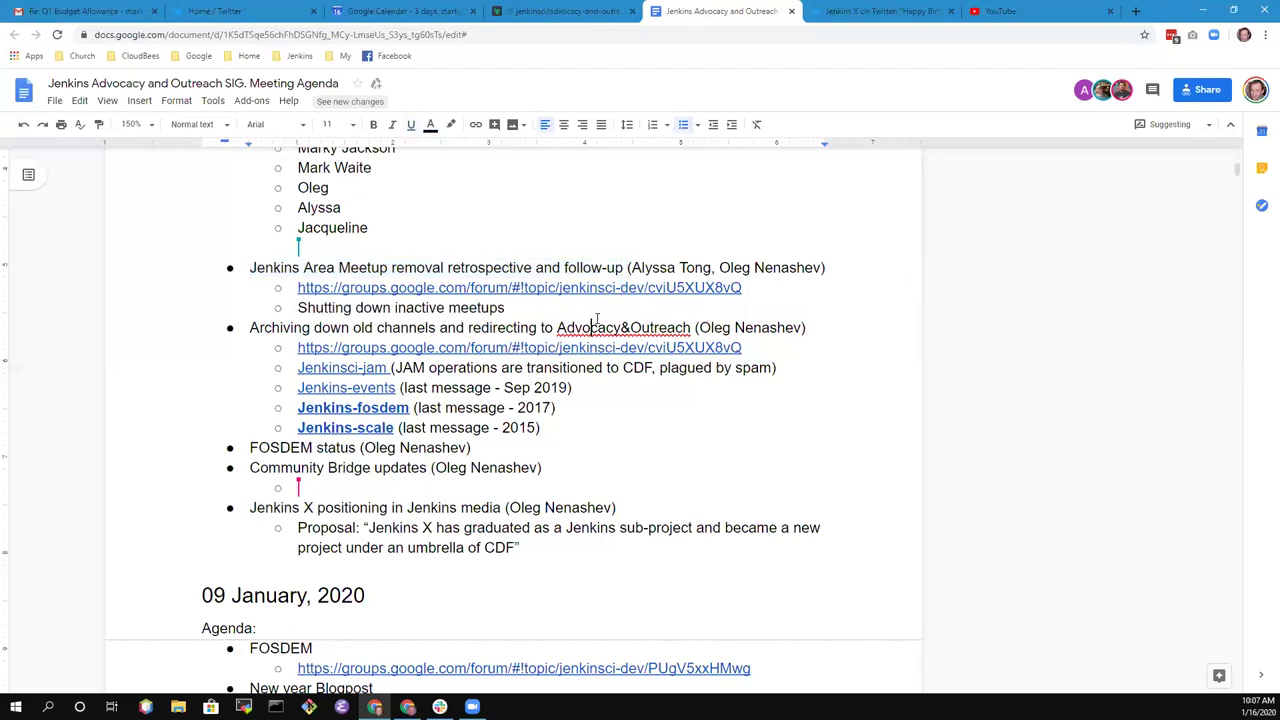
{"action": "left_click", "coordinate": [551, 305]}
{"action": "key", "text": "Return"}
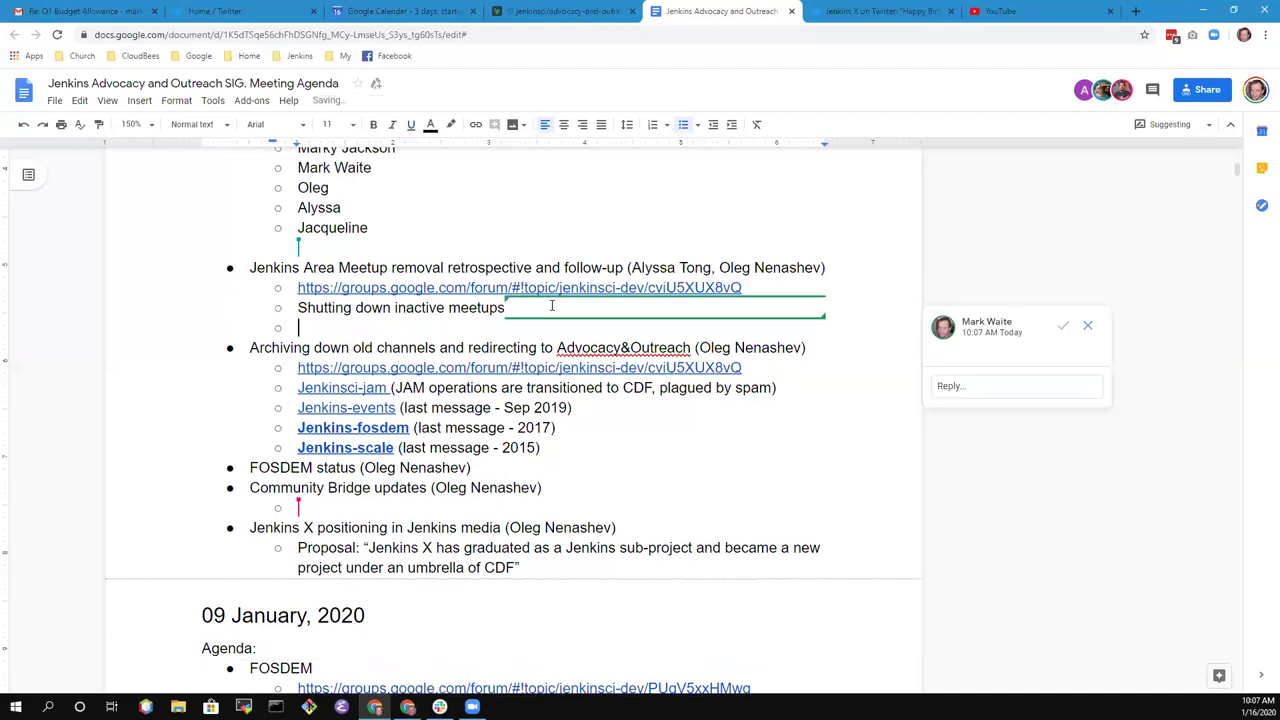
{"action": "type", "text": "Messa"}
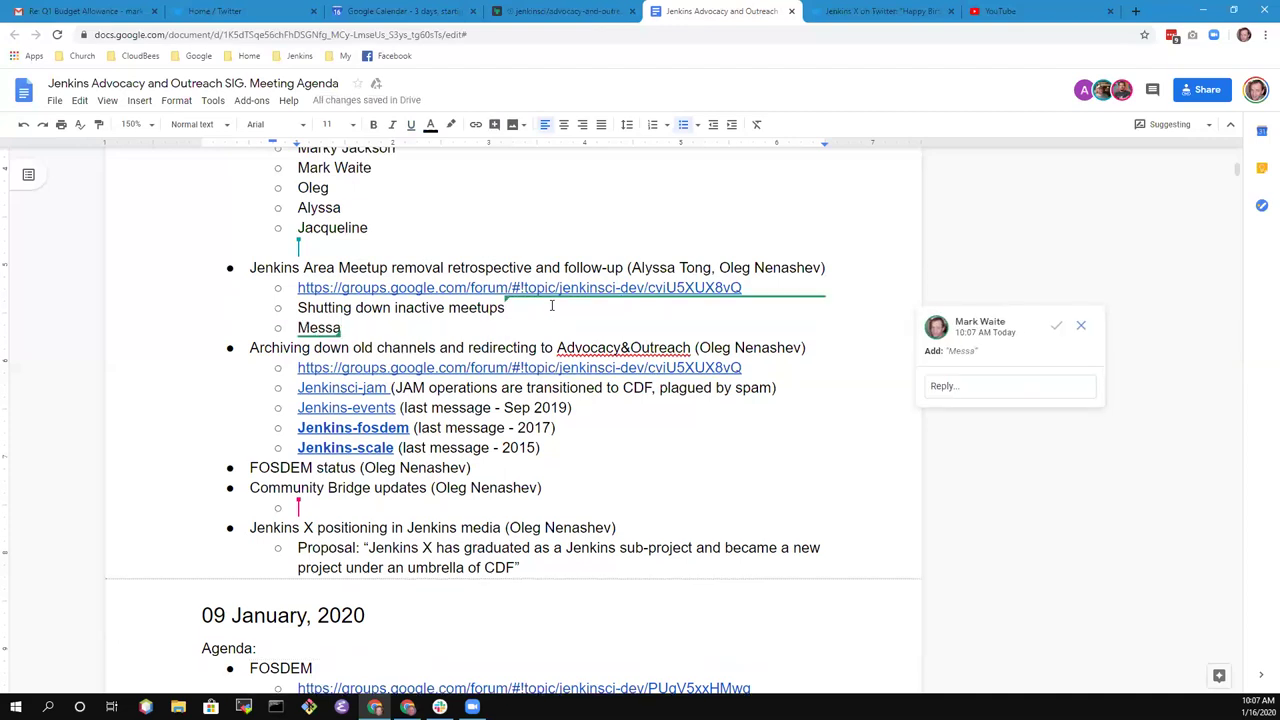
{"action": "type", "text": "ge sent,"}
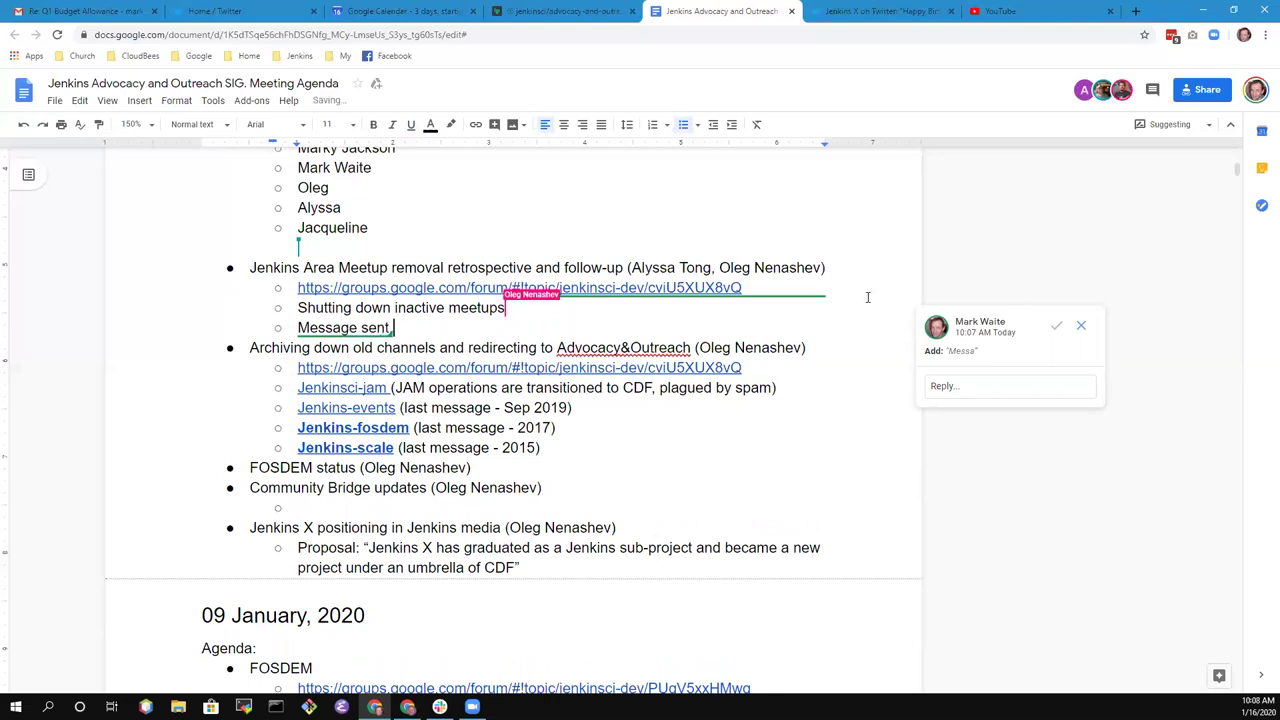
{"action": "type", "text": " Approved to "}
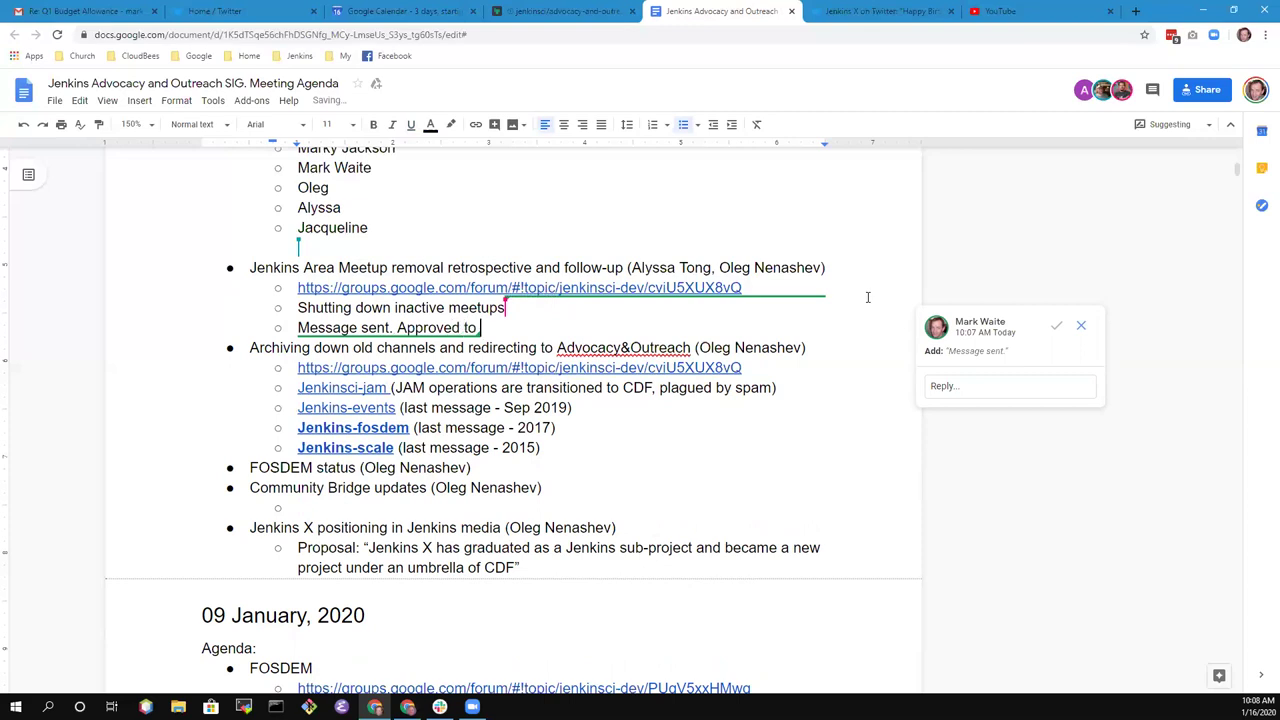
{"action": "type", "text": "use this SIG "}
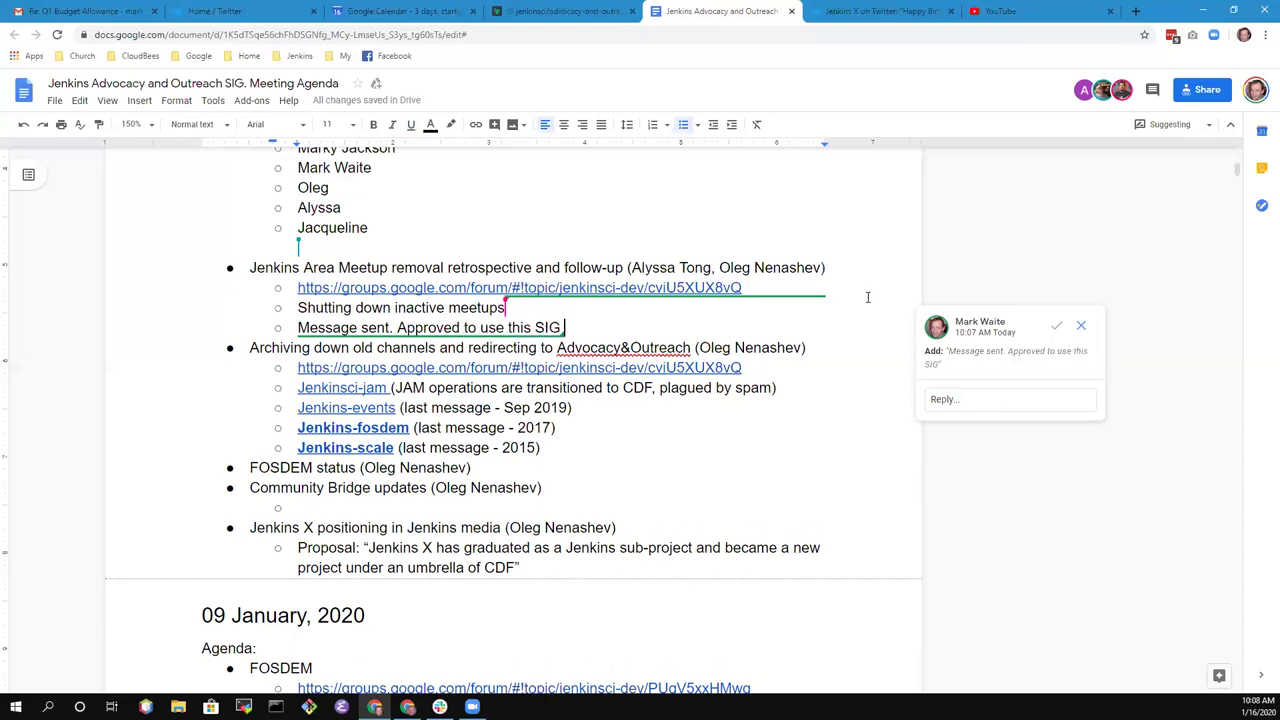
{"action": "type", "text": "as support for "}
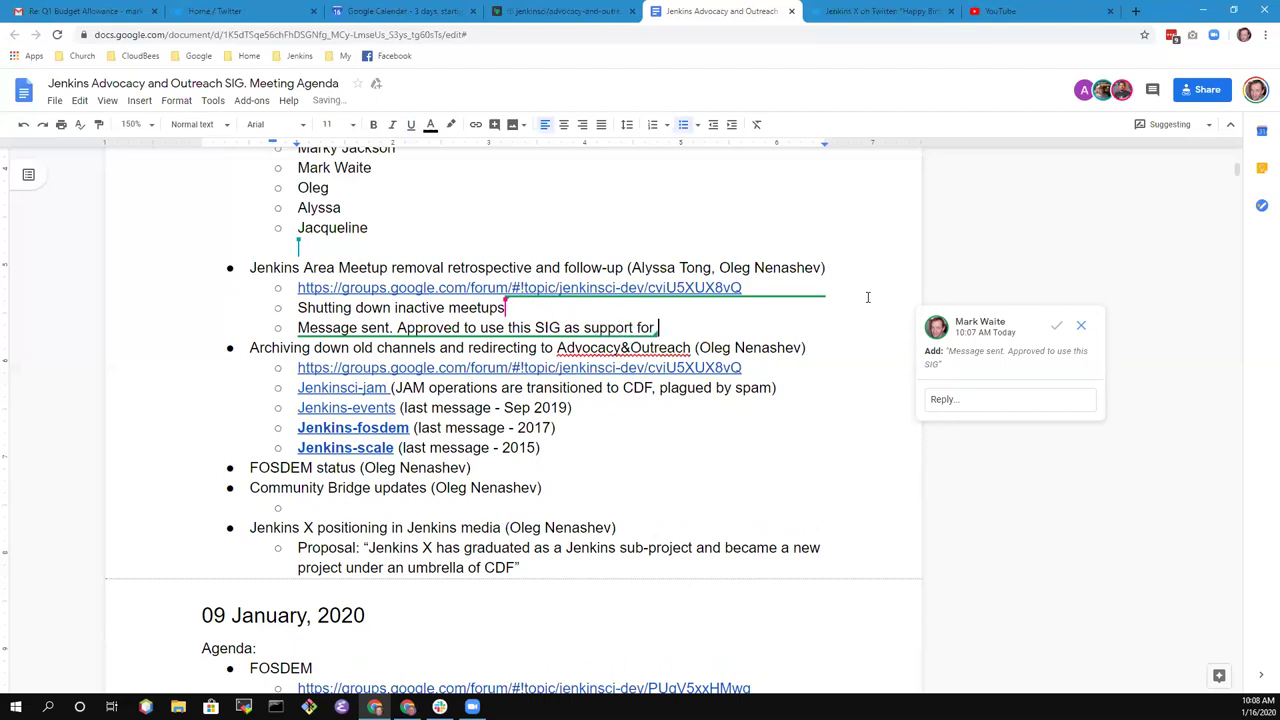
{"action": "type", "text": "new JAMS"}
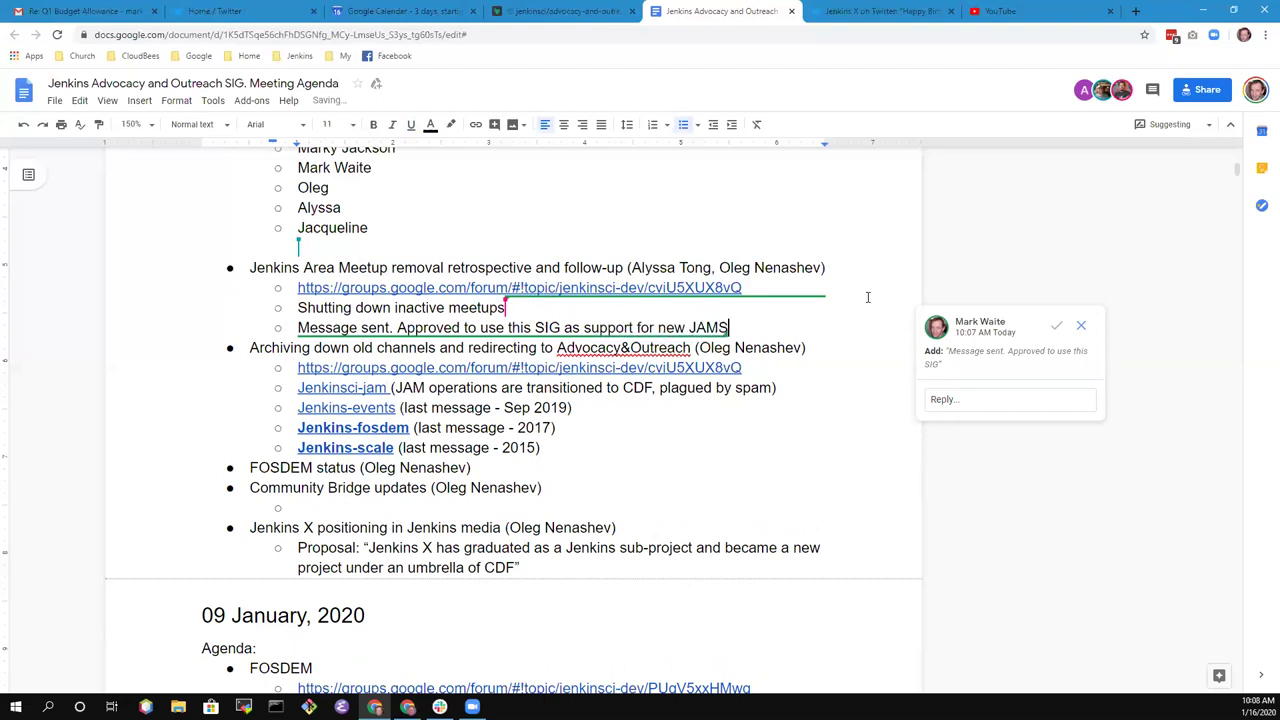
{"action": "key", "text": "BackSpace"}
{"action": "type", "text": "s"}
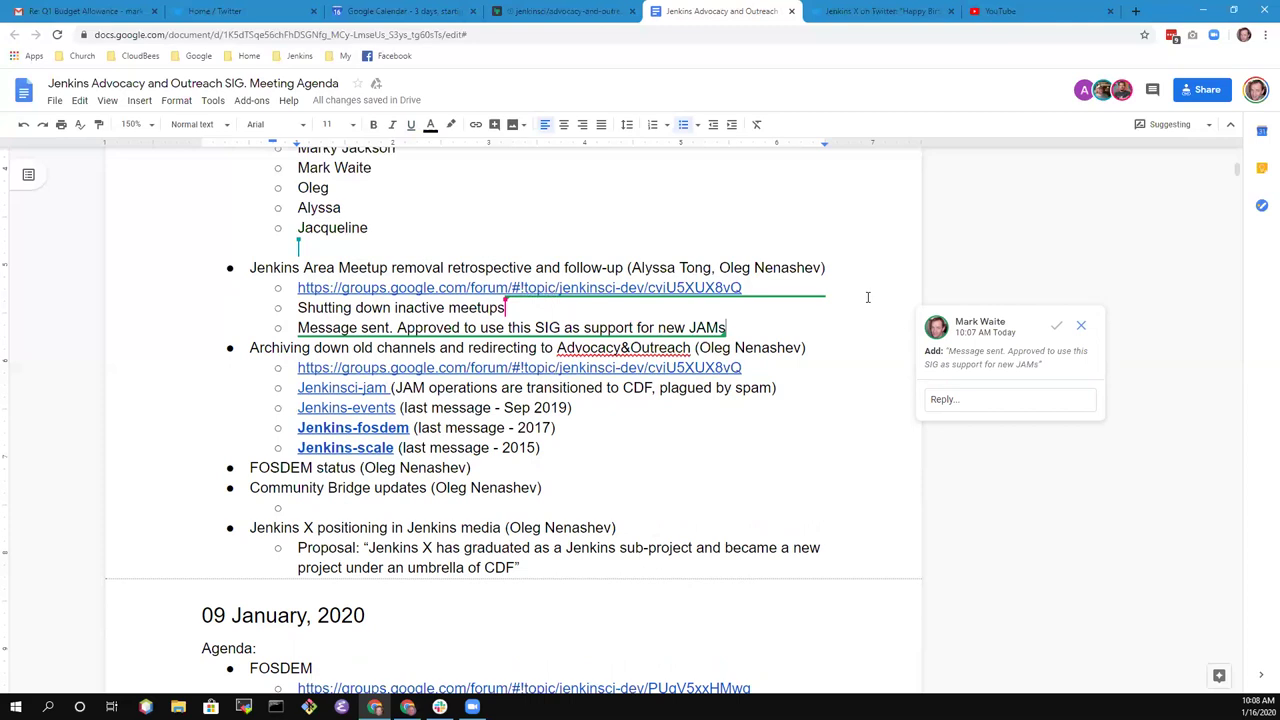
- Add an indented bullet 'Updated on the pull request to jenkins.io' beneath it
{"action": "key", "text": "Return"}
{"action": "key", "text": "Tab"}
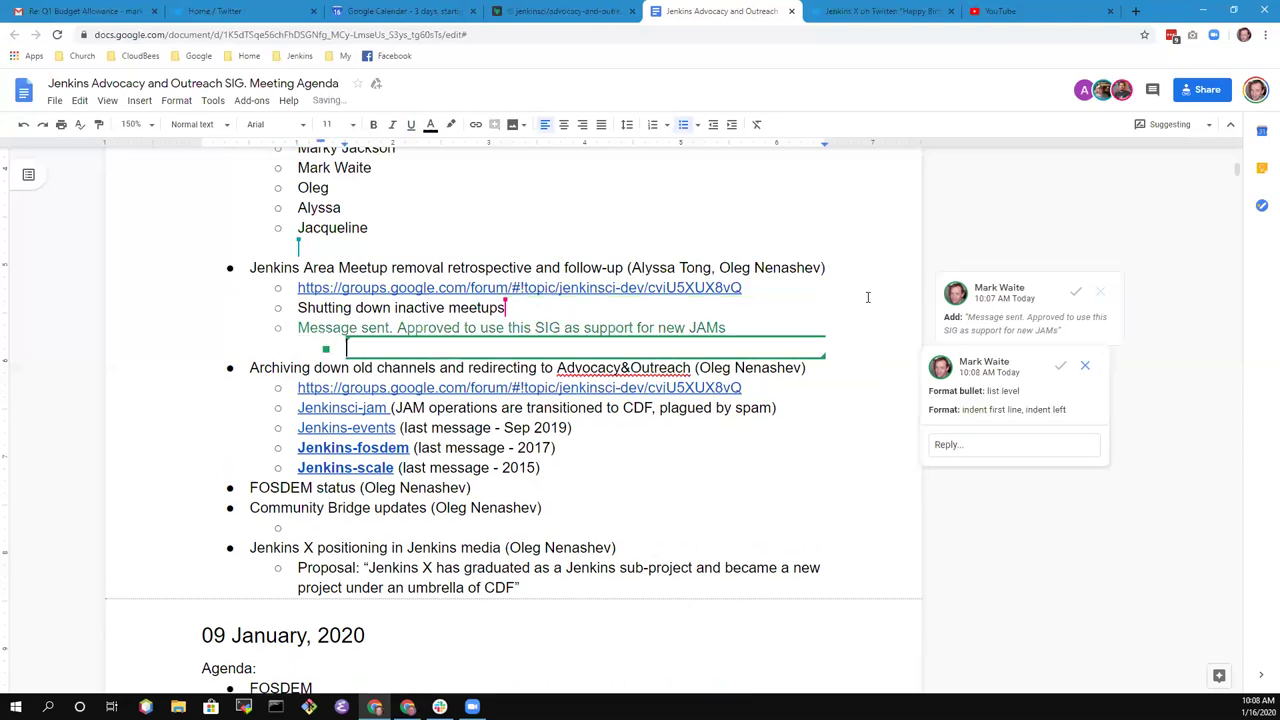
{"action": "type", "text": "Updated o"}
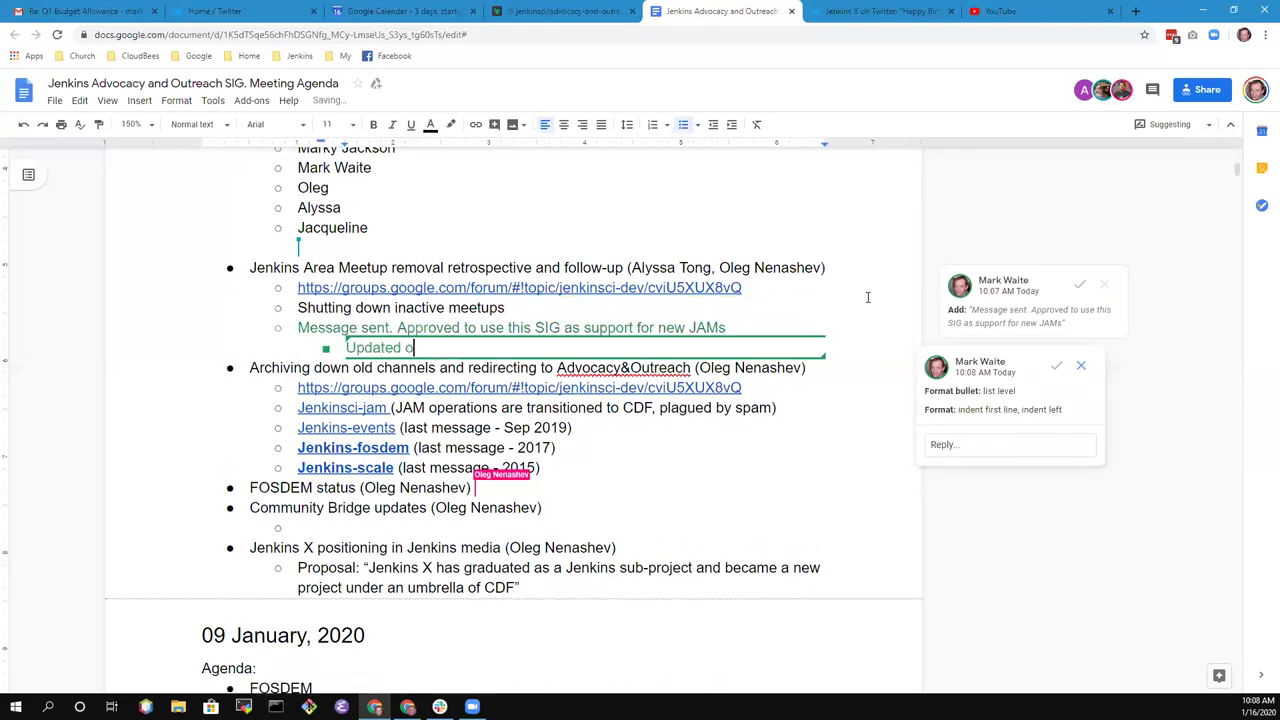
{"action": "type", "text": "n the pull reque"}
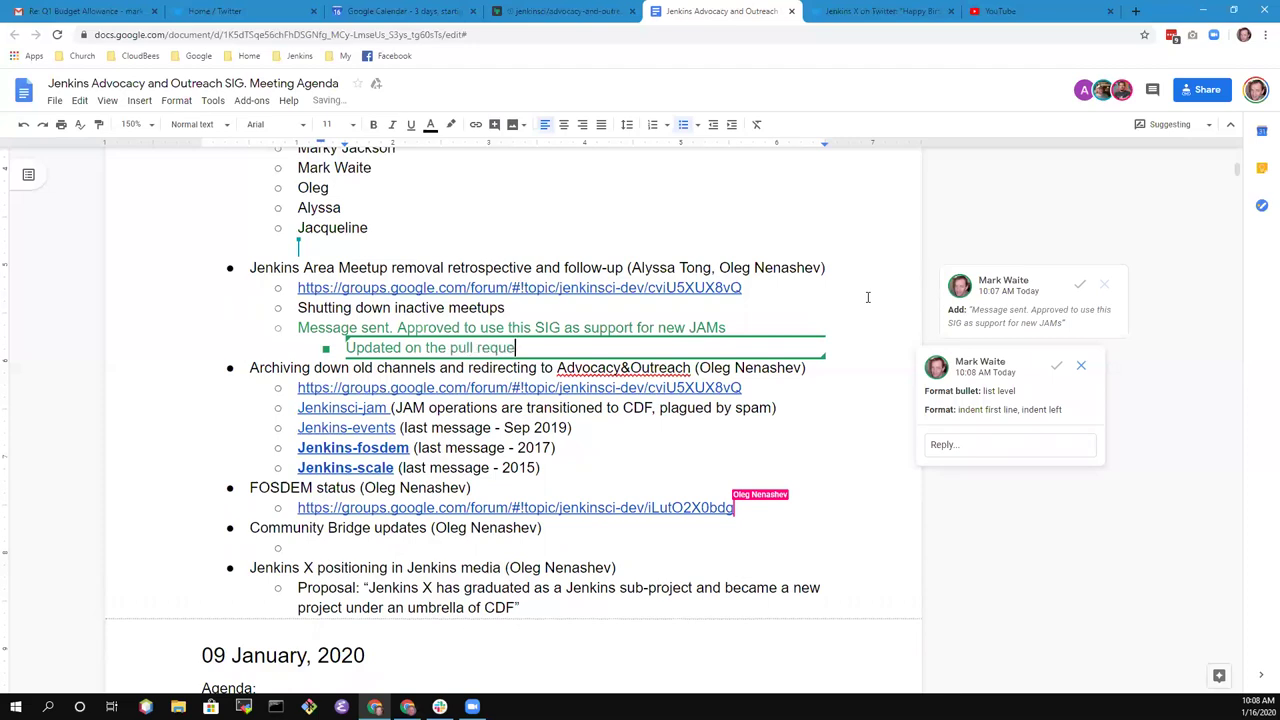
{"action": "type", "text": "st to jenkins"}
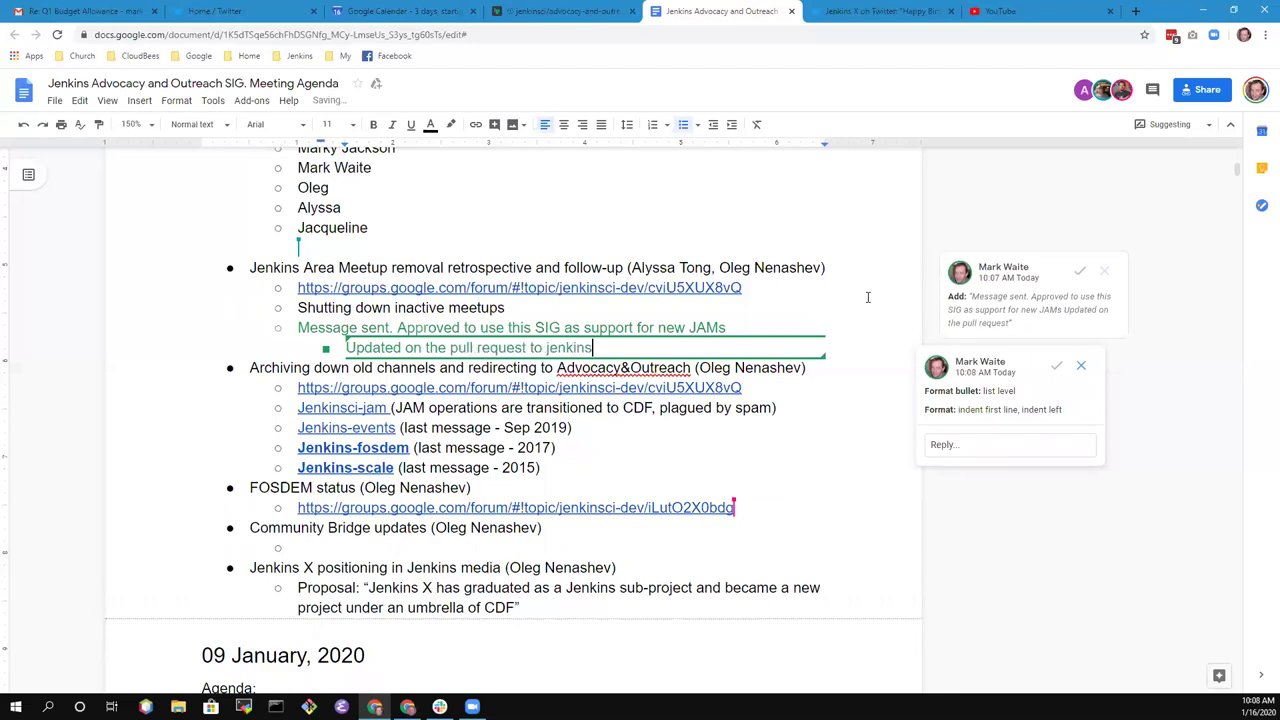
{"action": "type", "text": ".io"}
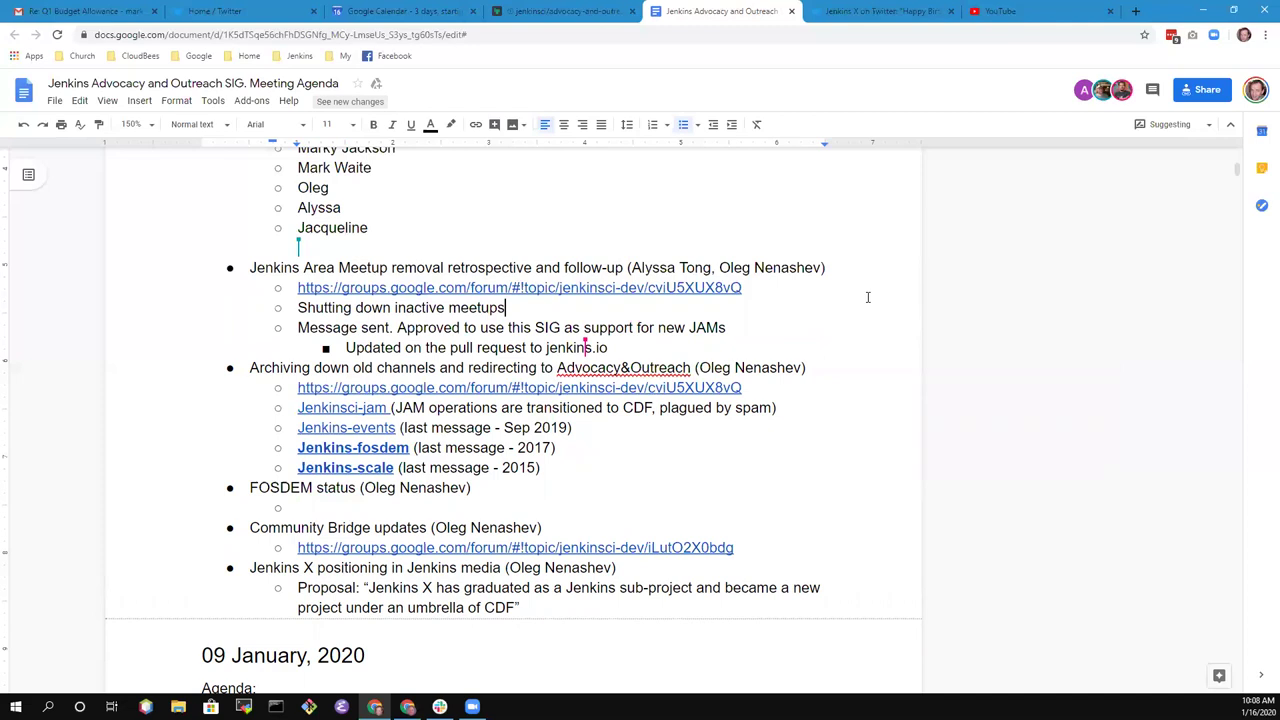
{"action": "left_click", "coordinate": [615, 348]}
{"action": "key", "text": "Up"}
{"action": "key", "text": "Home"}
{"action": "key", "text": "ctrl+shift+Right"}
{"action": "key", "text": "ctrl+shift+Right"}
{"action": "key", "text": "Delete"}
{"action": "key", "text": "ctrl+z"}
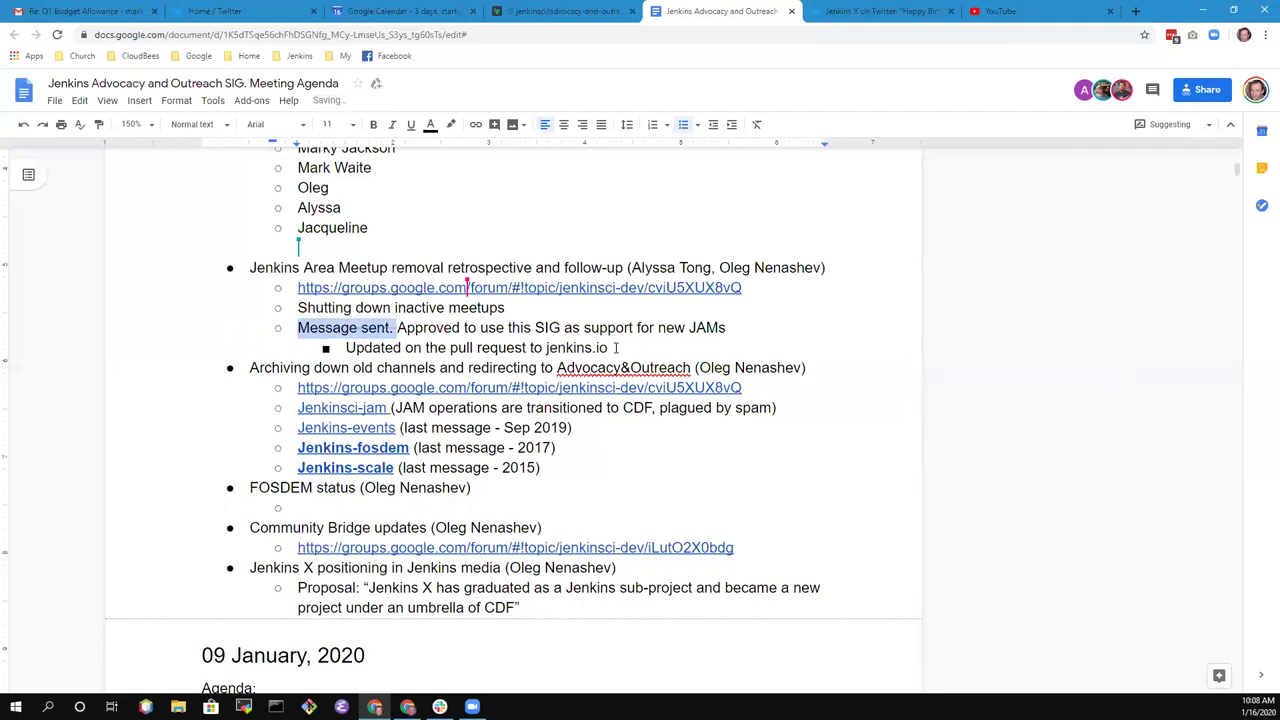
{"action": "key", "text": "Down"}
{"action": "key", "text": "End"}
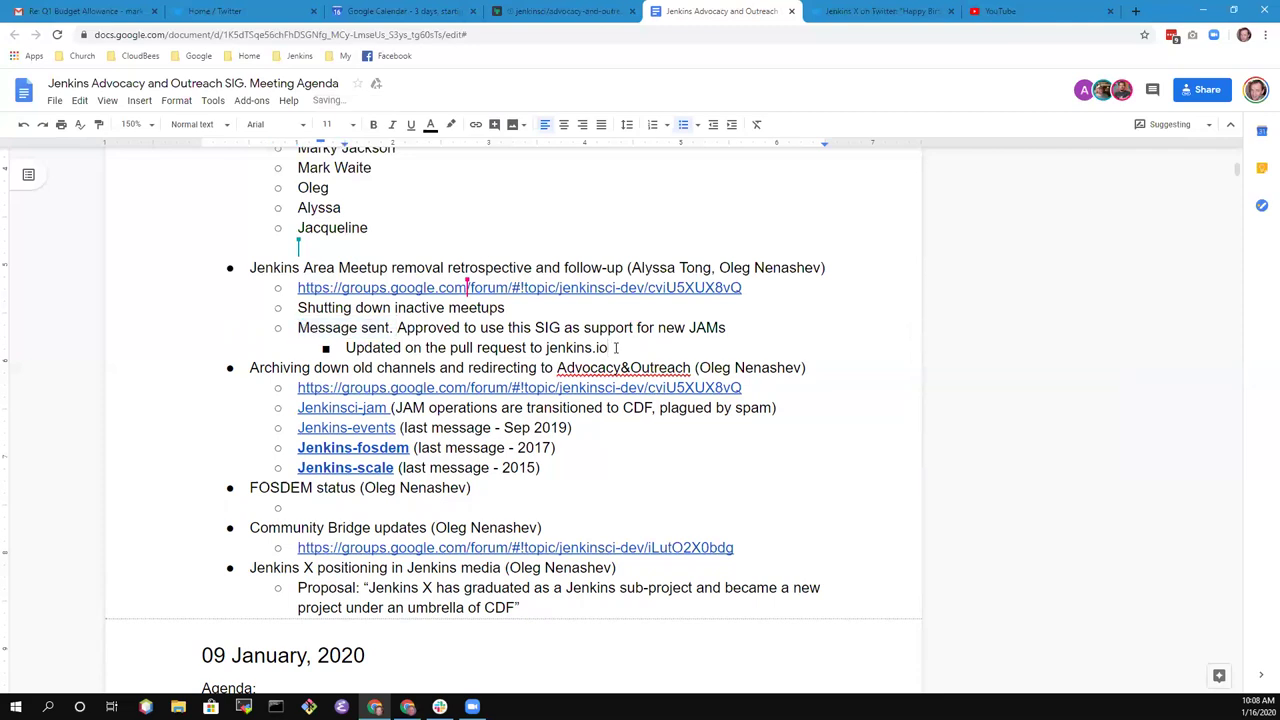
- Add an outdented bullet 'Advocacy & Outreach to assist startup'
{"action": "key", "text": "Return"}
{"action": "key", "text": "shift+Tab"}
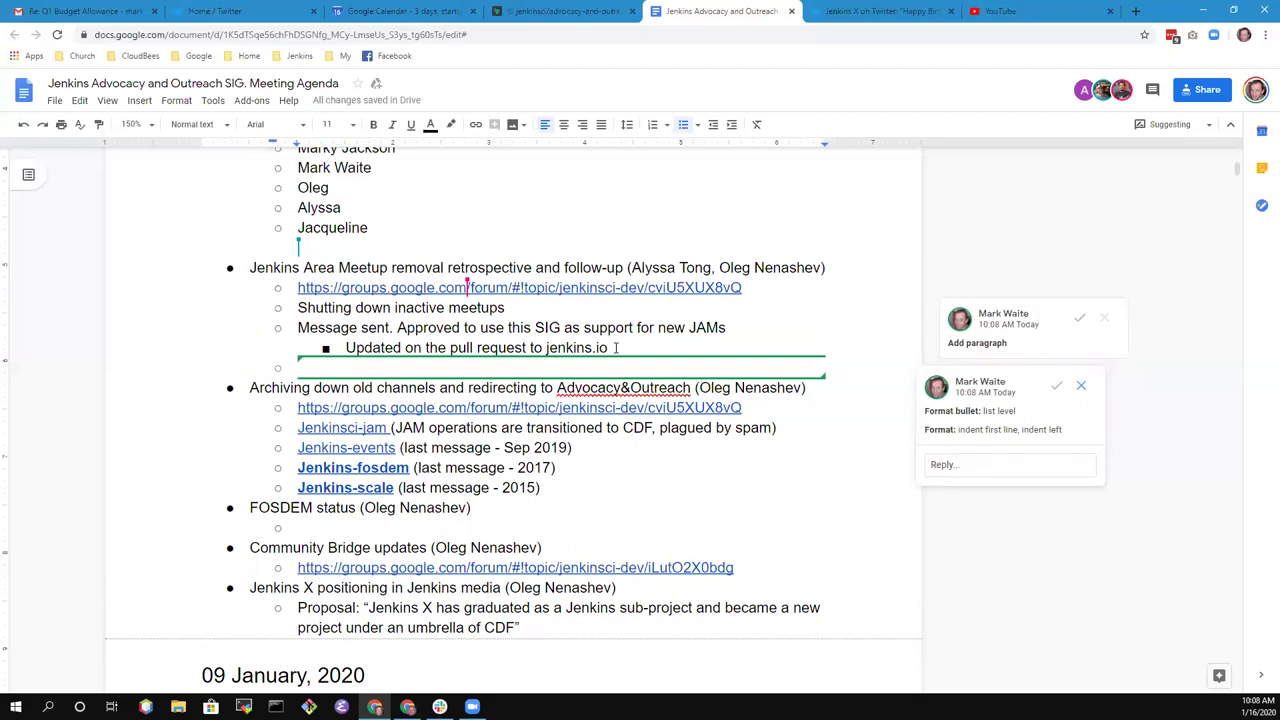
{"action": "type", "text": "Advocacy "}
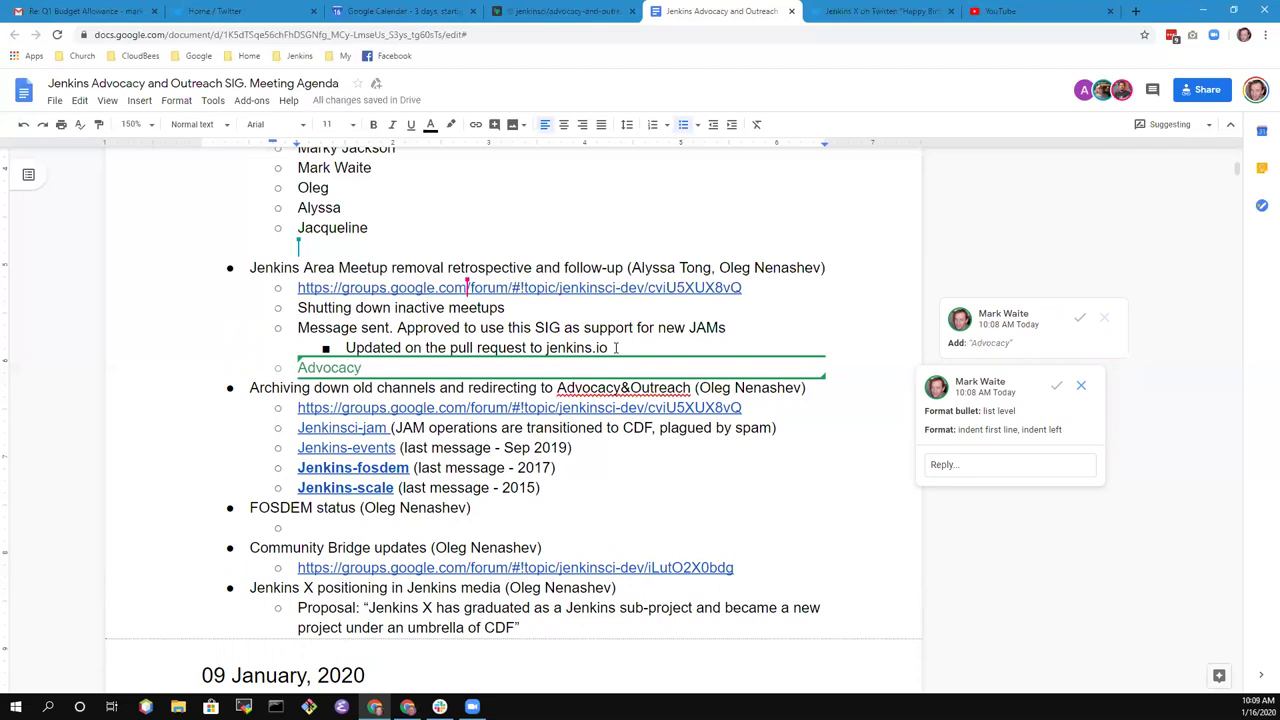
{"action": "type", "text": "& Outreach for the"}
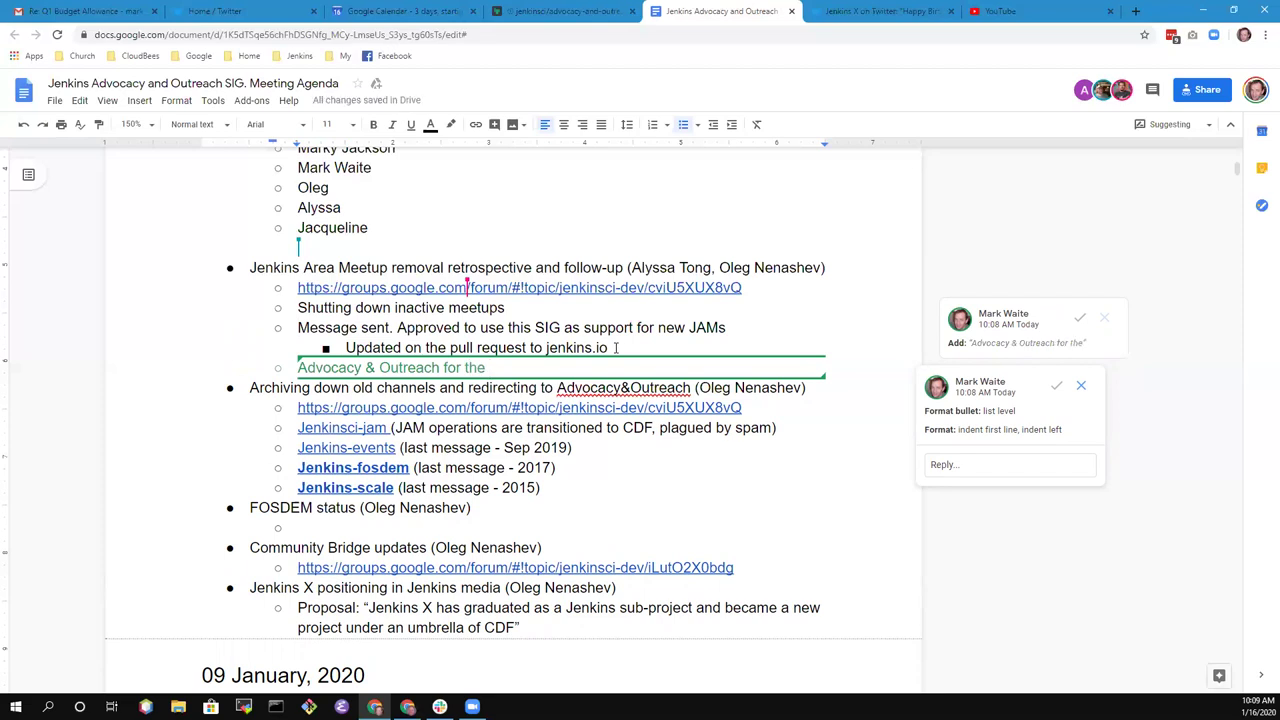
{"action": "key", "text": "ctrl+shift+Left"}
{"action": "key", "text": "ctrl+shift+Left"}
{"action": "key", "text": "BackSpace"}
{"action": "type", "text": "to assist startup"}
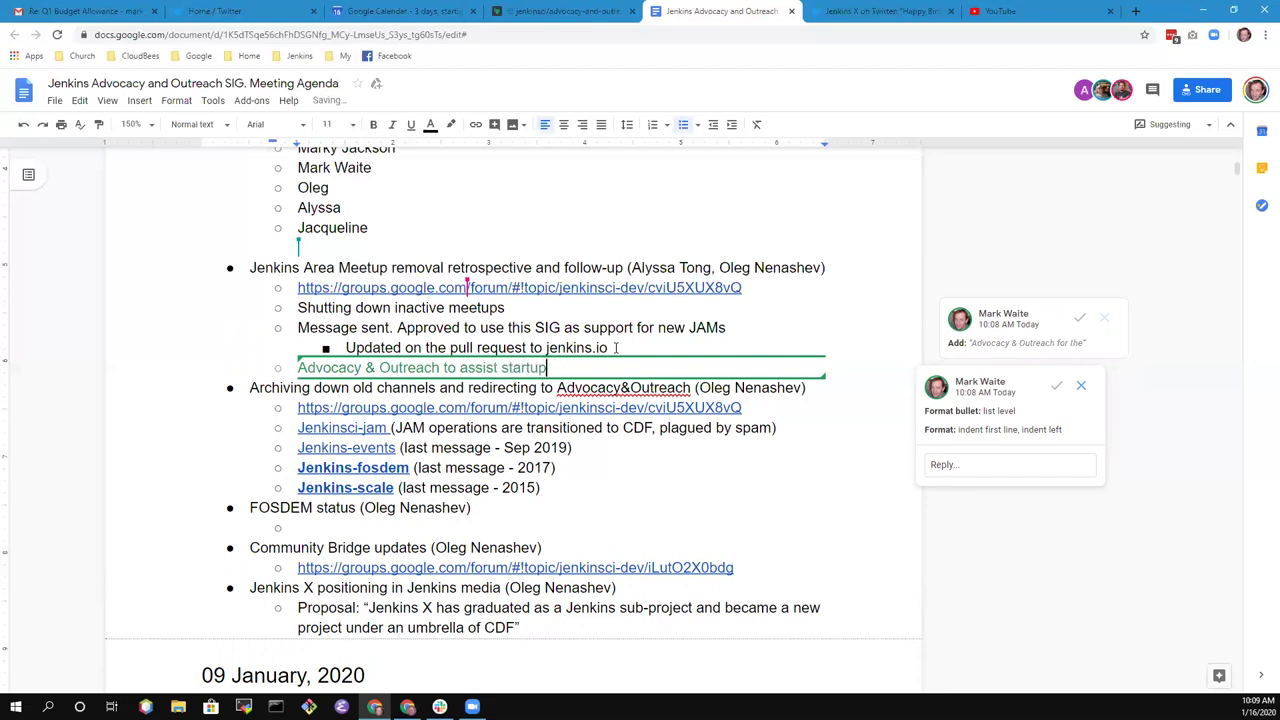
- Add the bullet 'Approved shutdown in principle at governance meeting'
{"action": "key", "text": "Return"}
{"action": "type", "text": "Appro"}
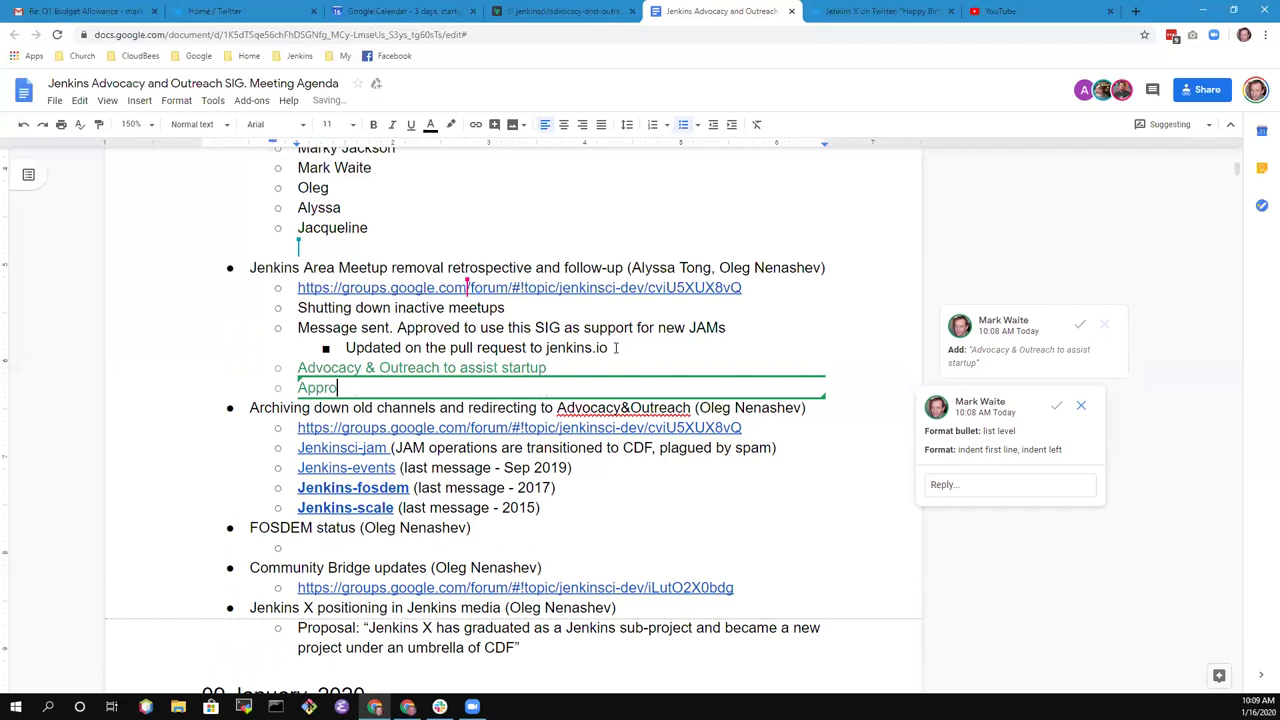
{"action": "type", "text": "ved shutdown in "}
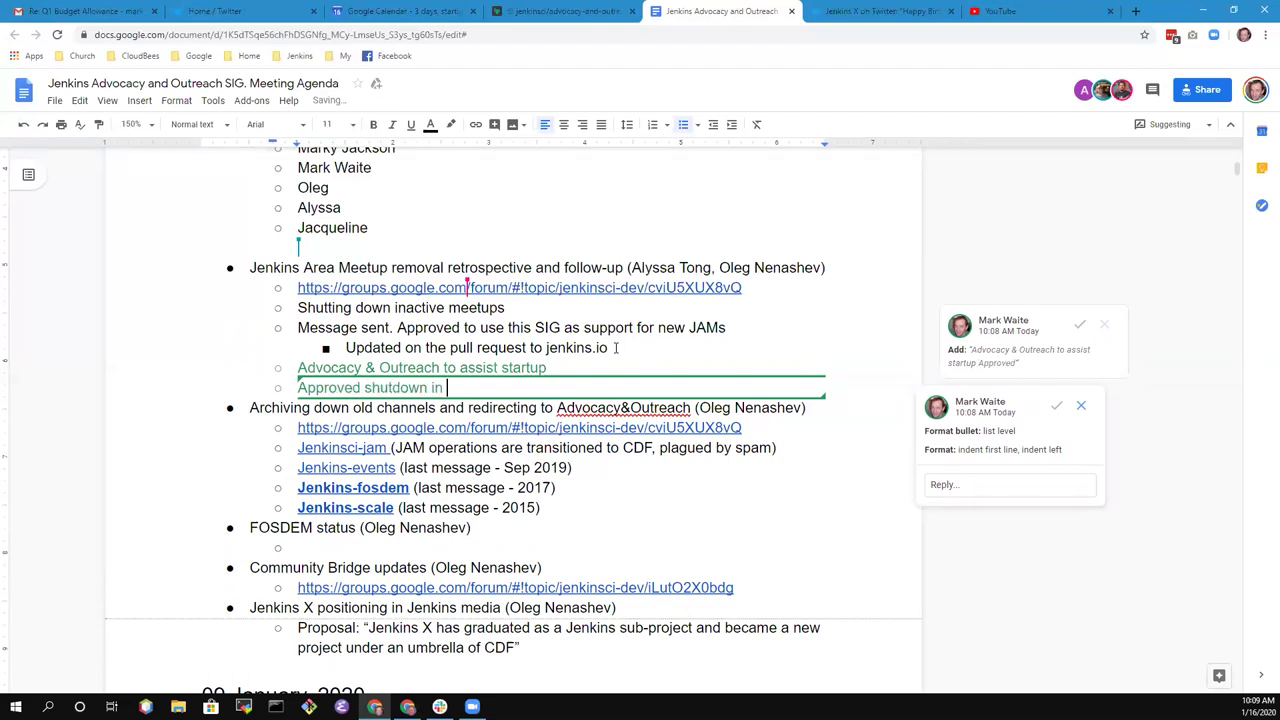
{"action": "type", "text": "principle at fg"}
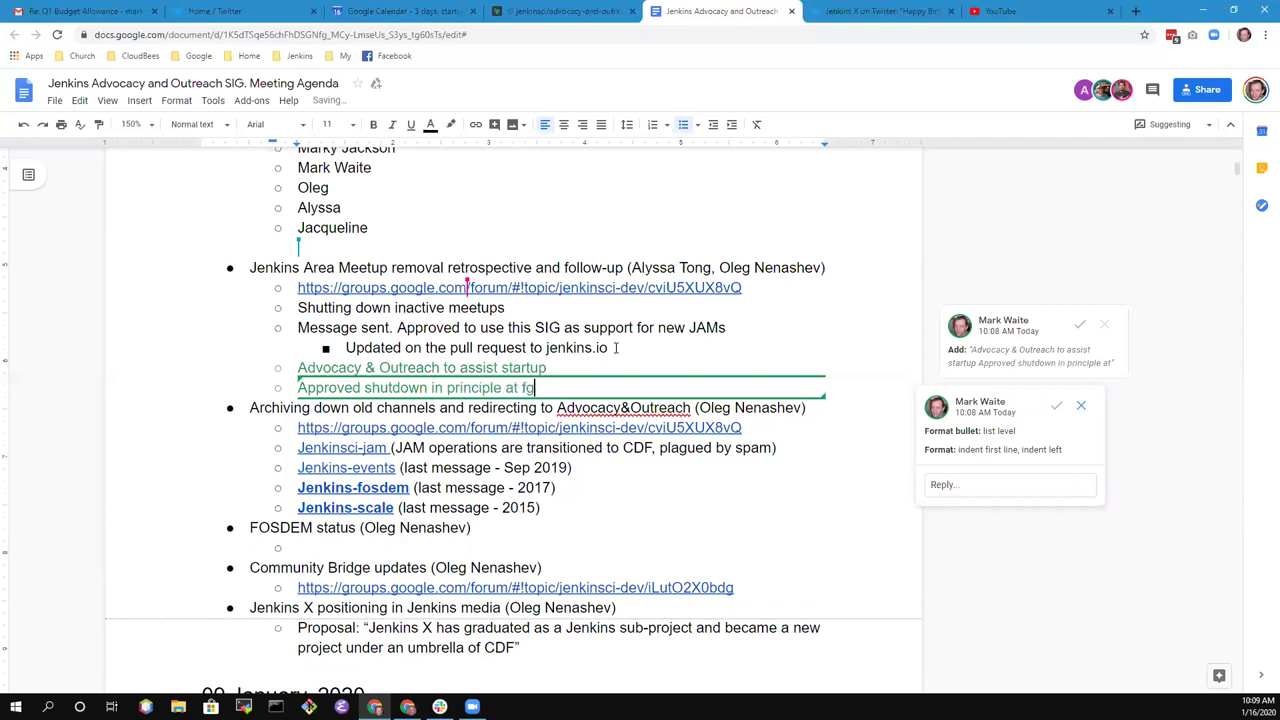
{"action": "key", "text": "BackSpace"}
{"action": "key", "text": "BackSpace"}
{"action": "type", "text": "governance meeting"}
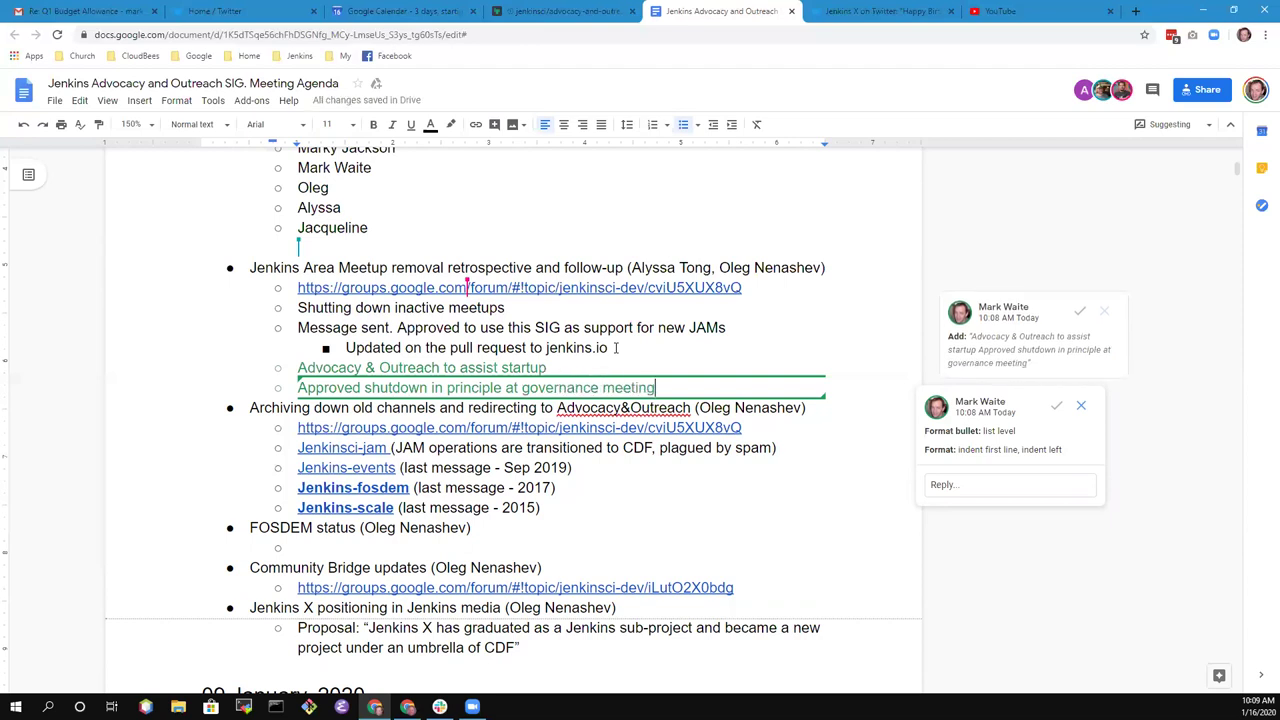
- Nest bullets 'Immediate stop of meetups that had no meeting' and the one-event grace-period note
{"action": "key", "text": "Return"}
{"action": "key", "text": "Tab"}
{"action": "type", "text": "Immedia"}
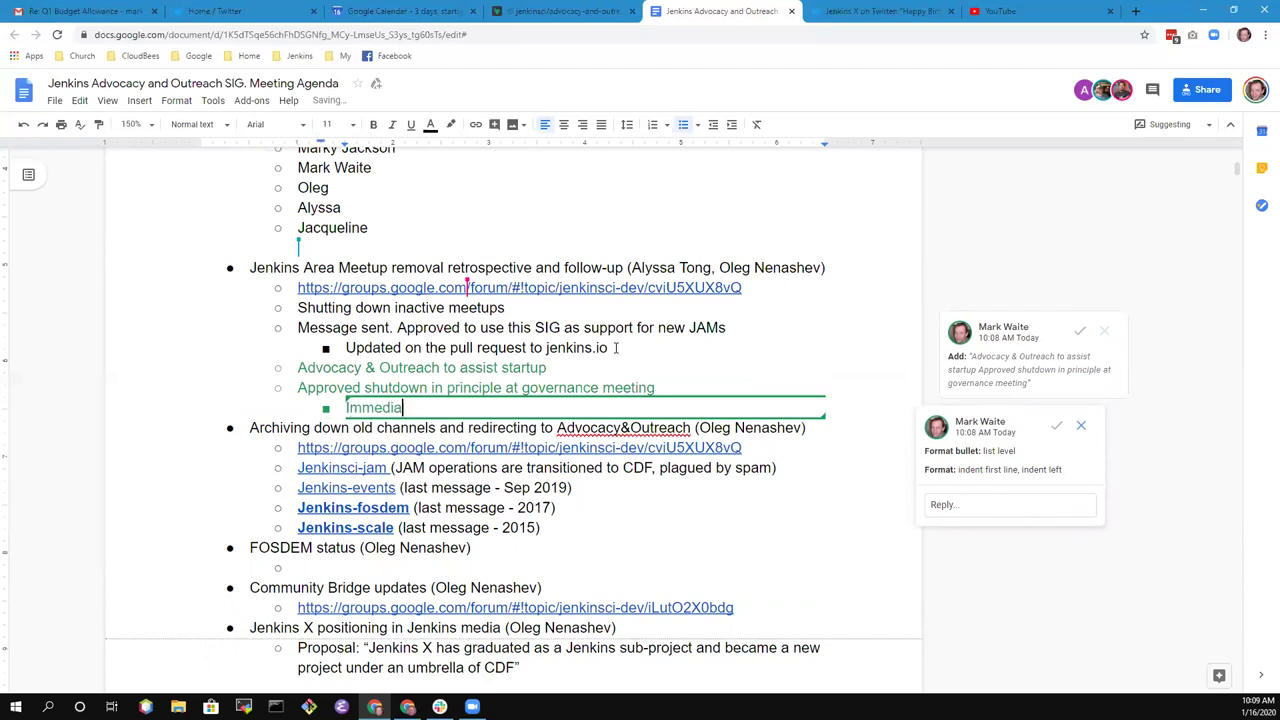
{"action": "type", "text": "te stop of me"}
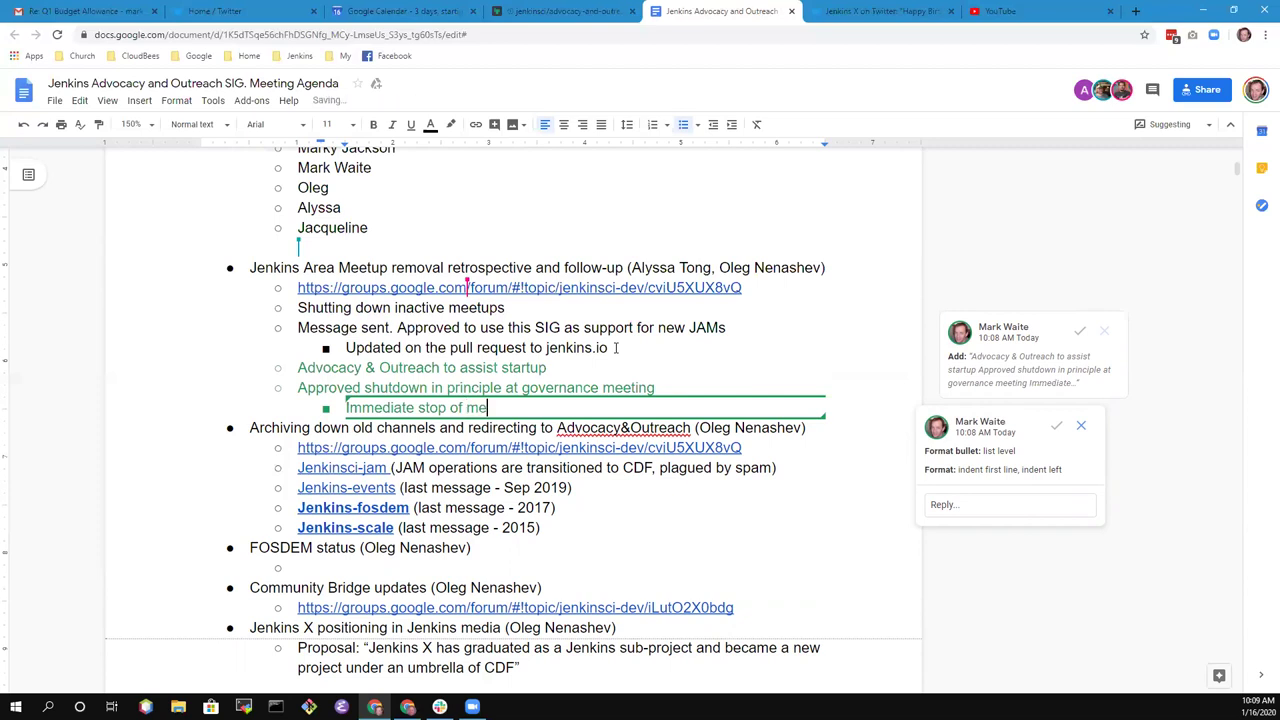
{"action": "type", "text": "tups that had no meeting"}
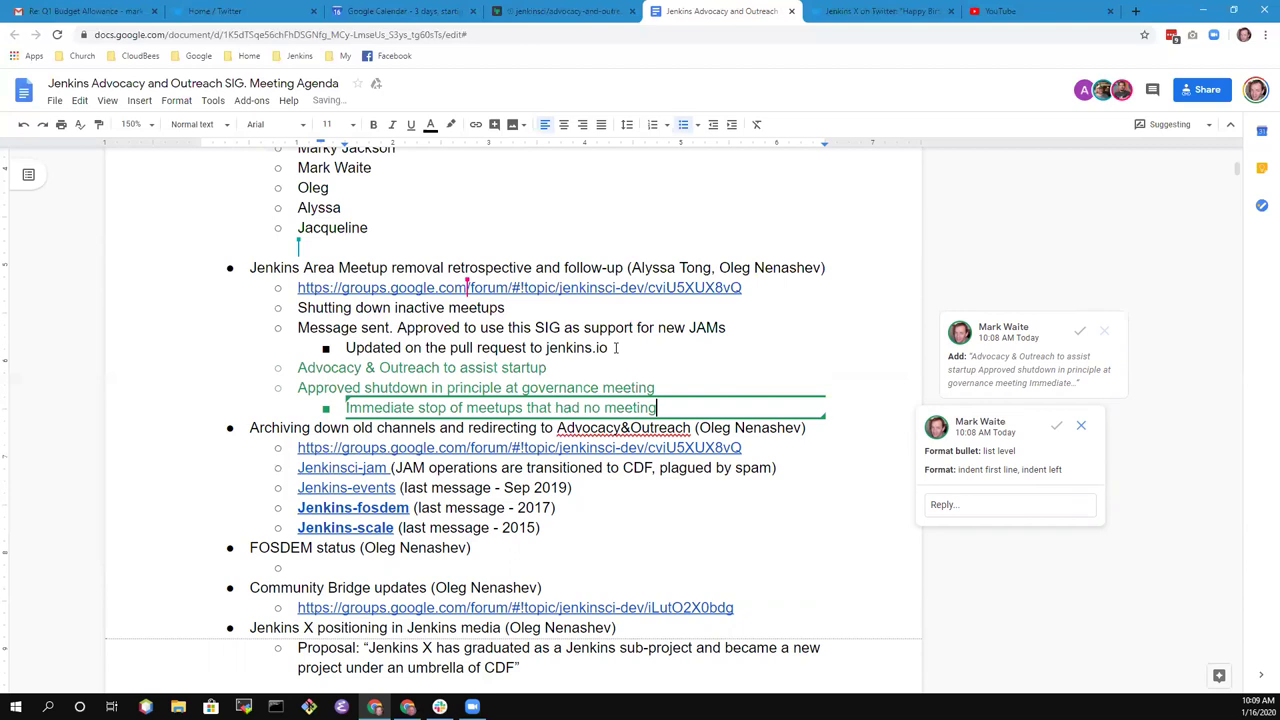
{"action": "key", "text": "Return"}
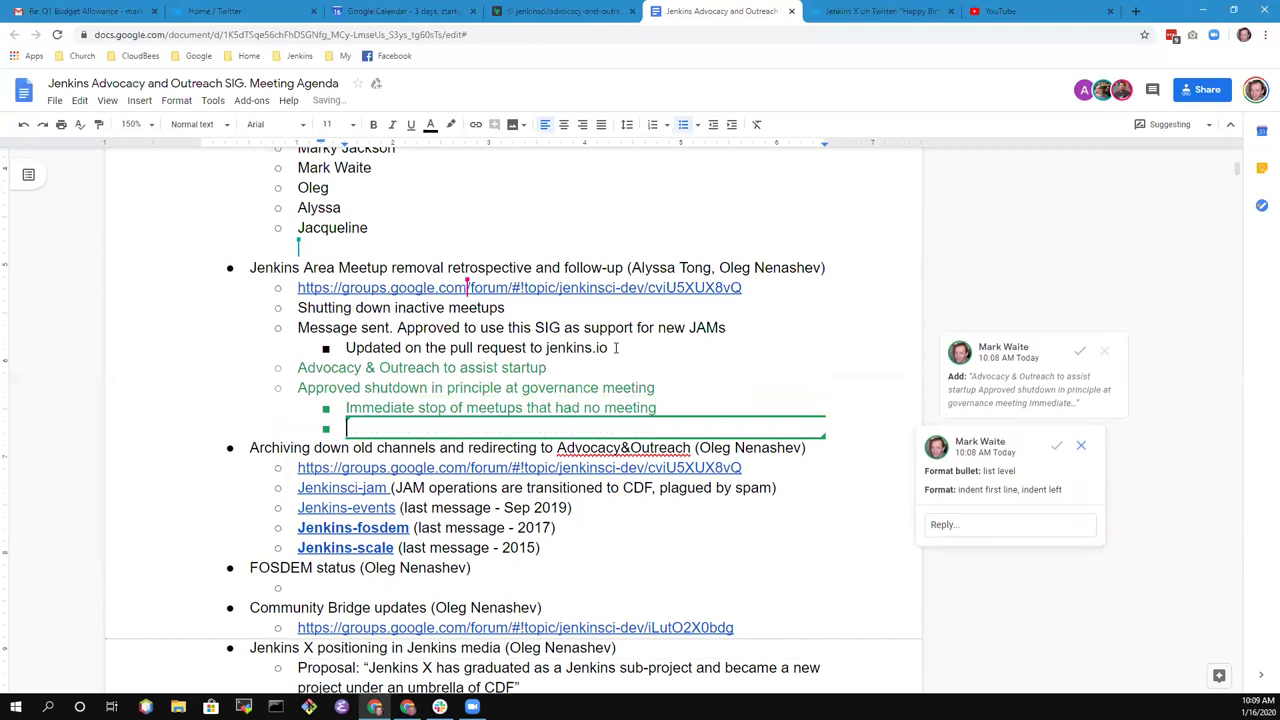
{"action": "type", "text": "Meetups which"}
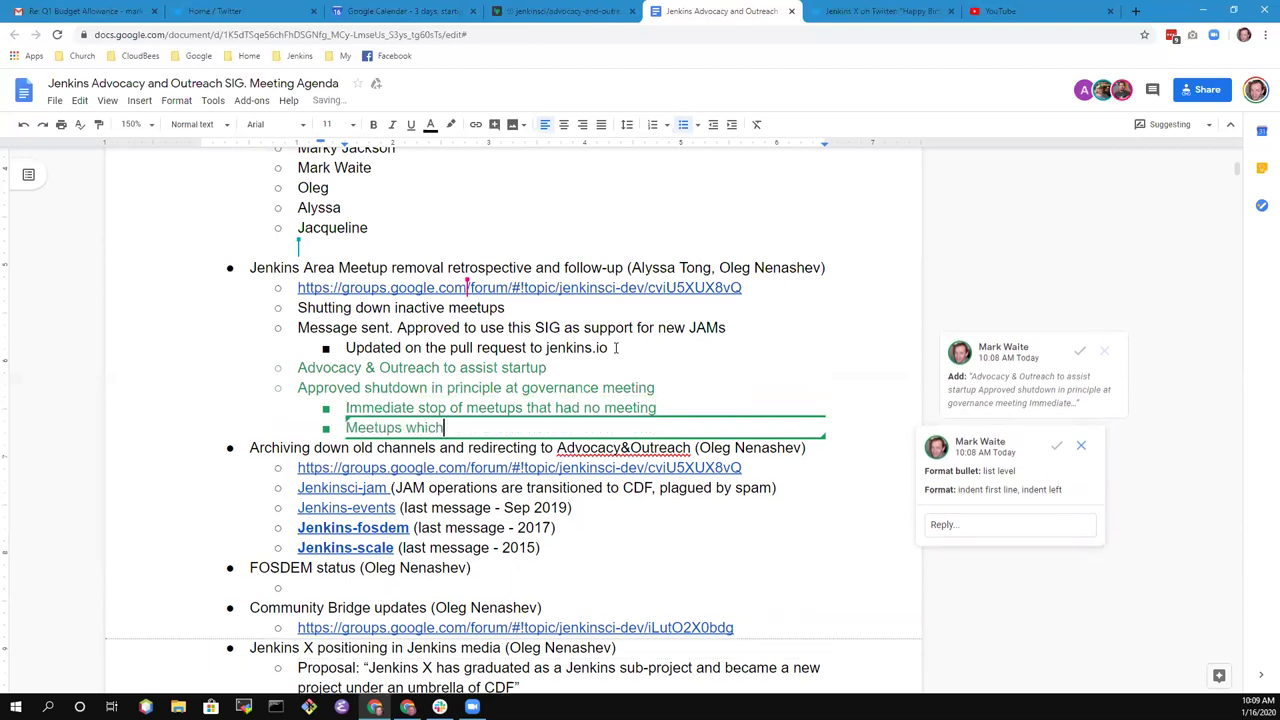
{"action": "type", "text": " had at least 1 event are in a"}
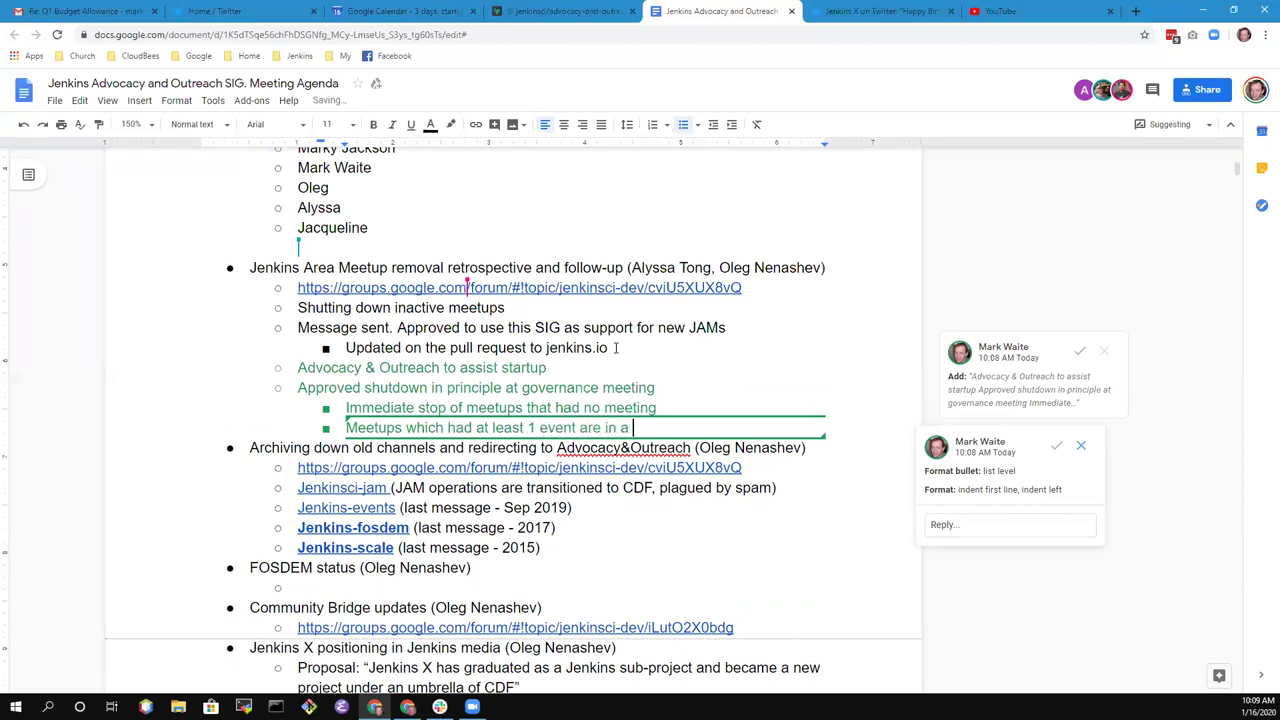
{"action": "type", "text": " grace period tryin"}
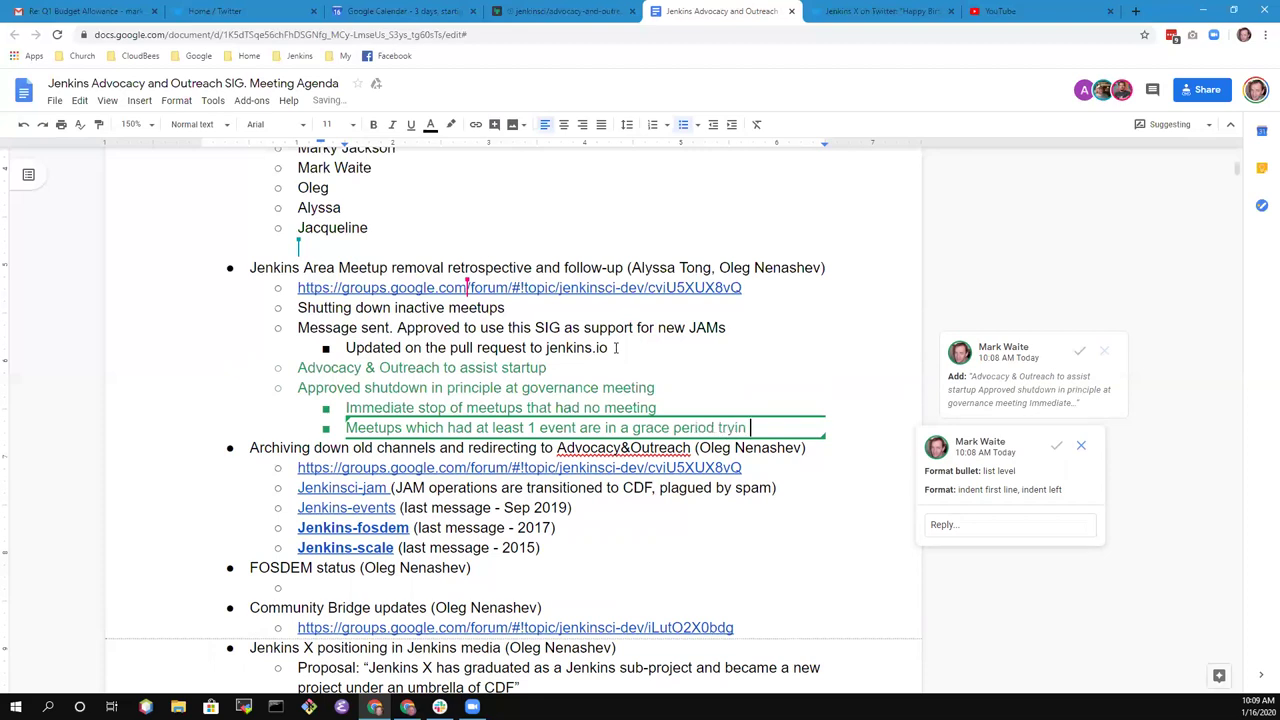
{"action": "type", "text": "g to restart"}
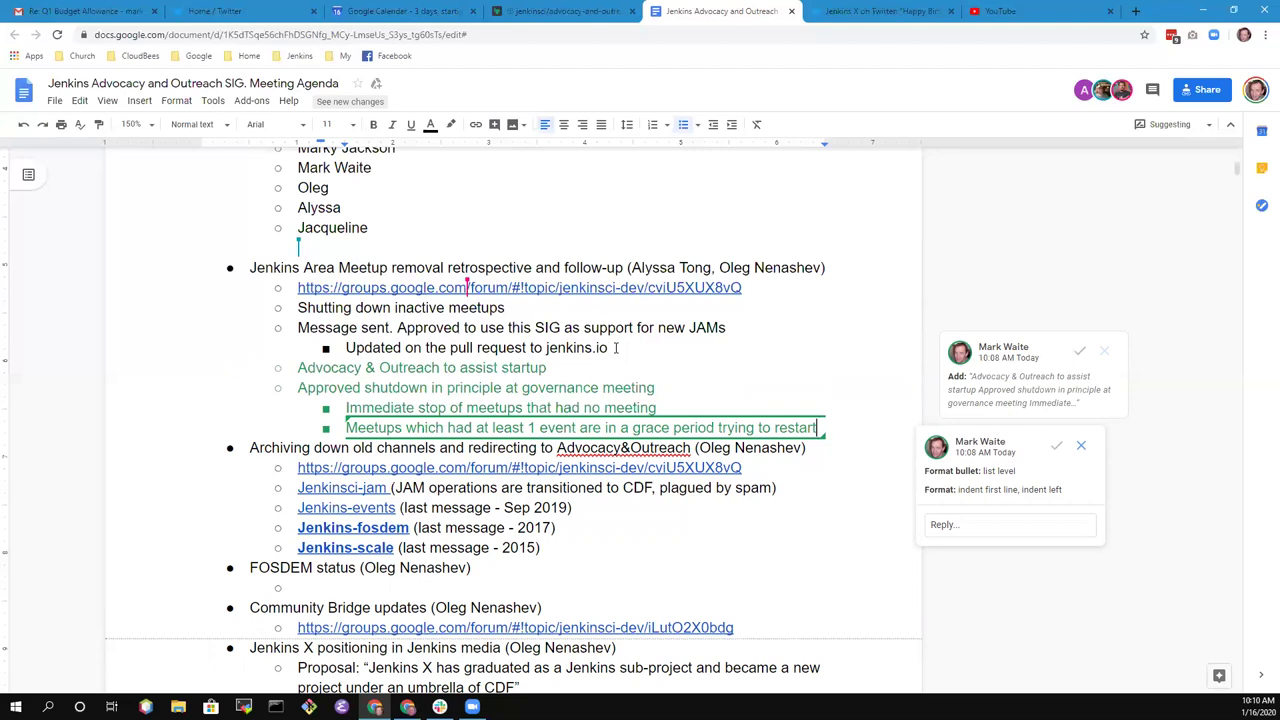
- Add the bullet 'Final process delegated to Event Officer'
{"action": "key", "text": "Return"}
{"action": "type", "text": "Final pr"}
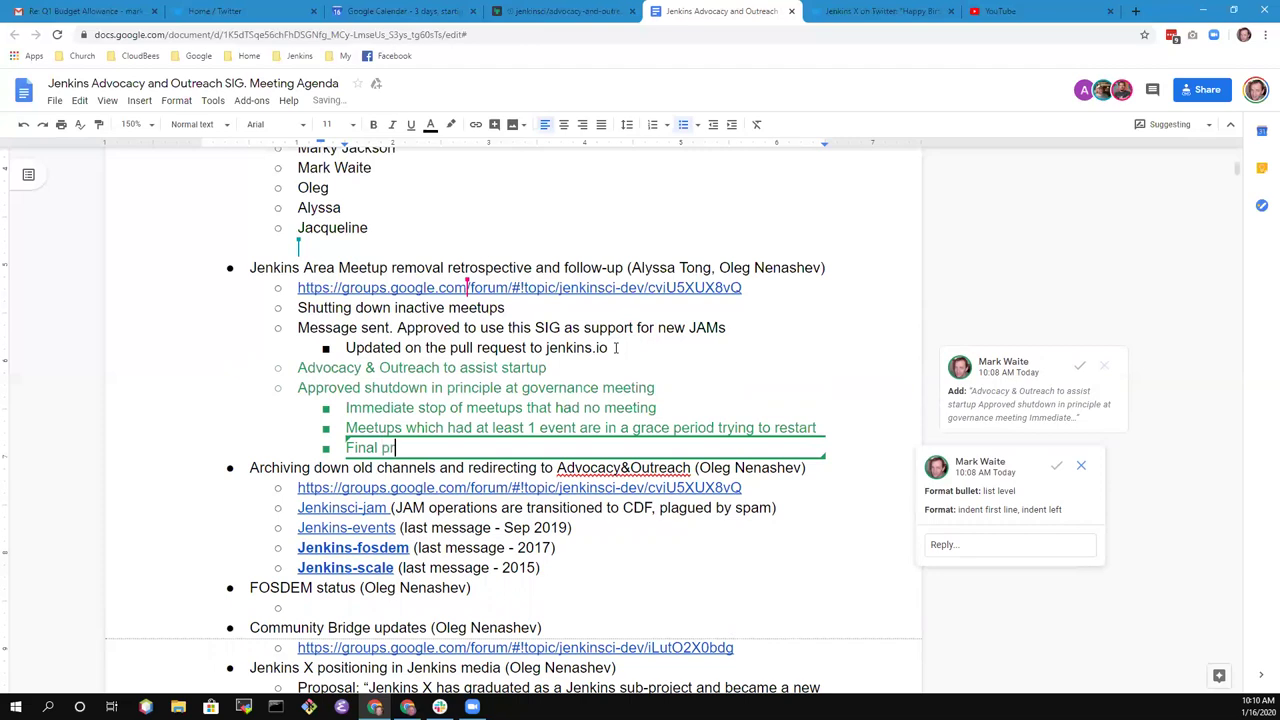
{"action": "type", "text": "ocess delegated to E"}
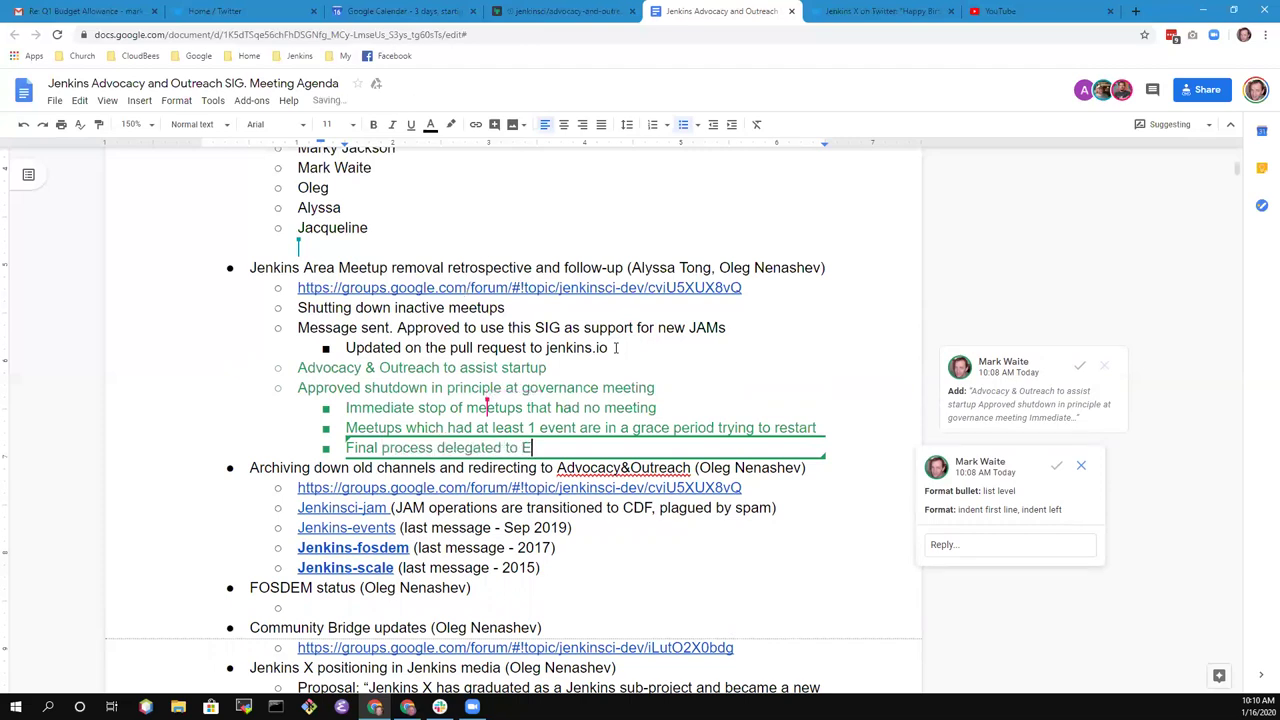
{"action": "type", "text": "vent Officer"}
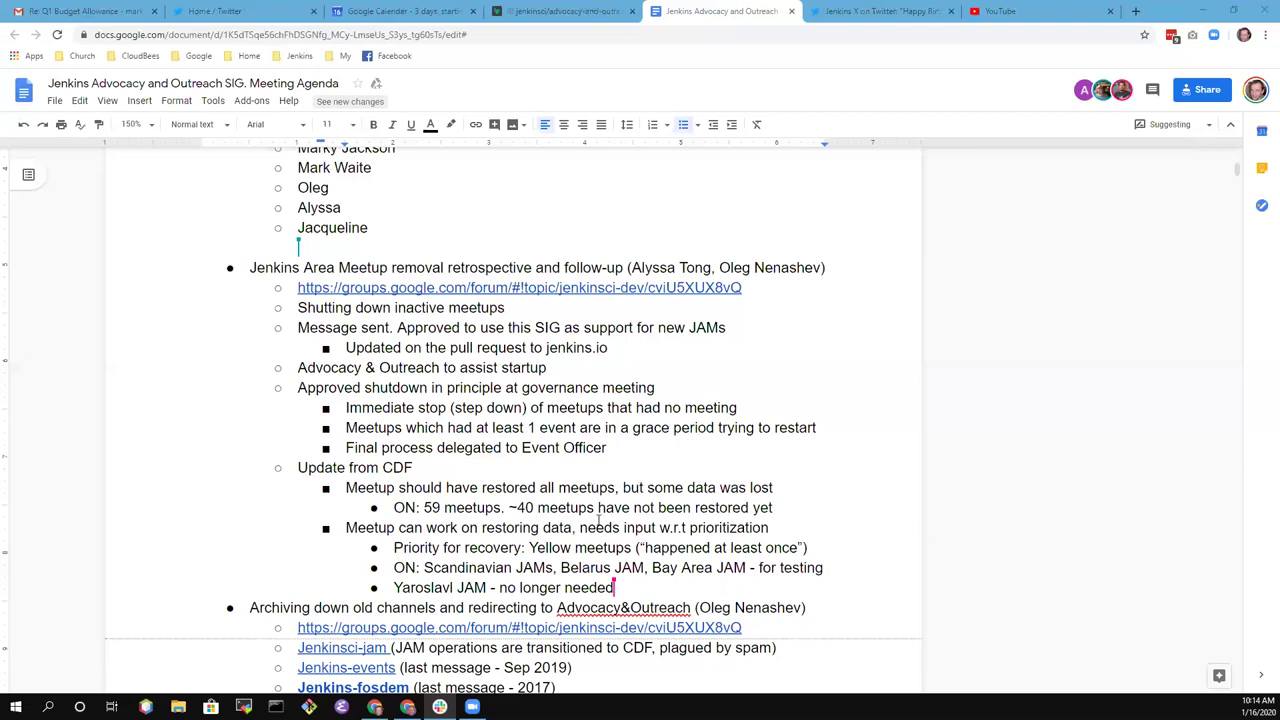
- Place the insertion point after the Yaroslavl JAM note
{"action": "scroll", "coordinate": [461, 441], "scroll_direction": "down", "scroll_amount": 3}
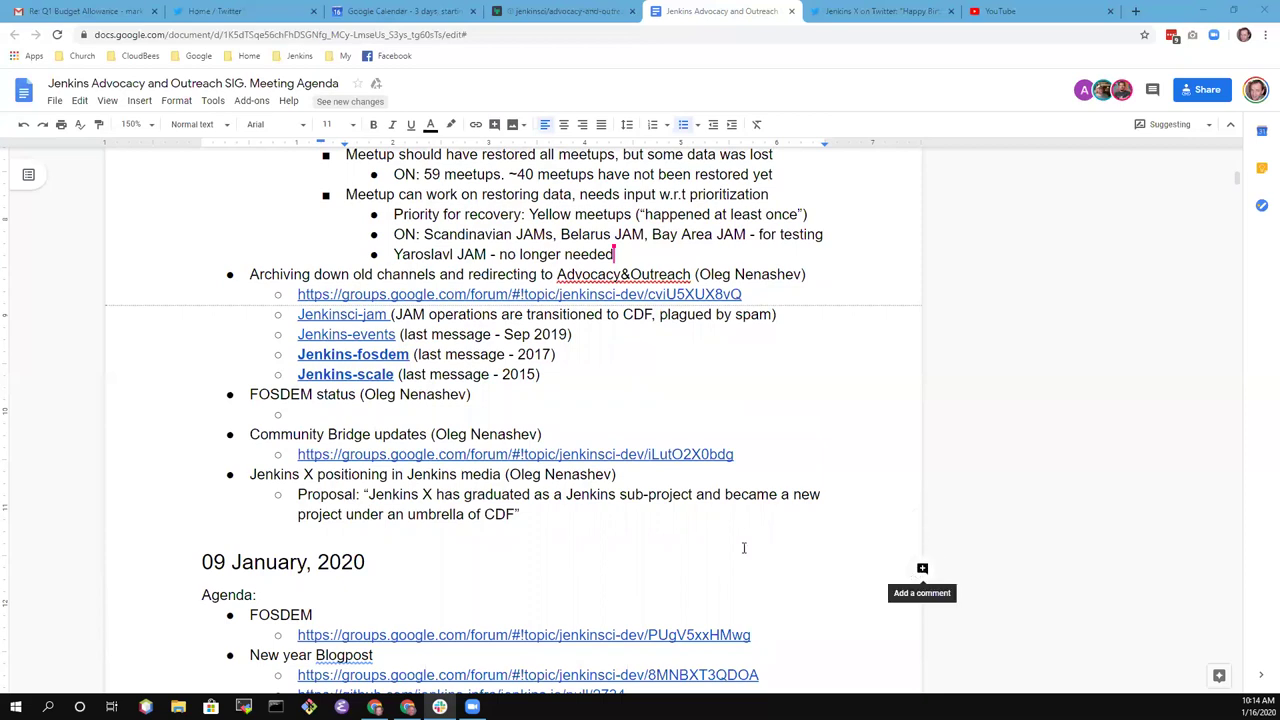
{"action": "left_click", "coordinate": [638, 252]}
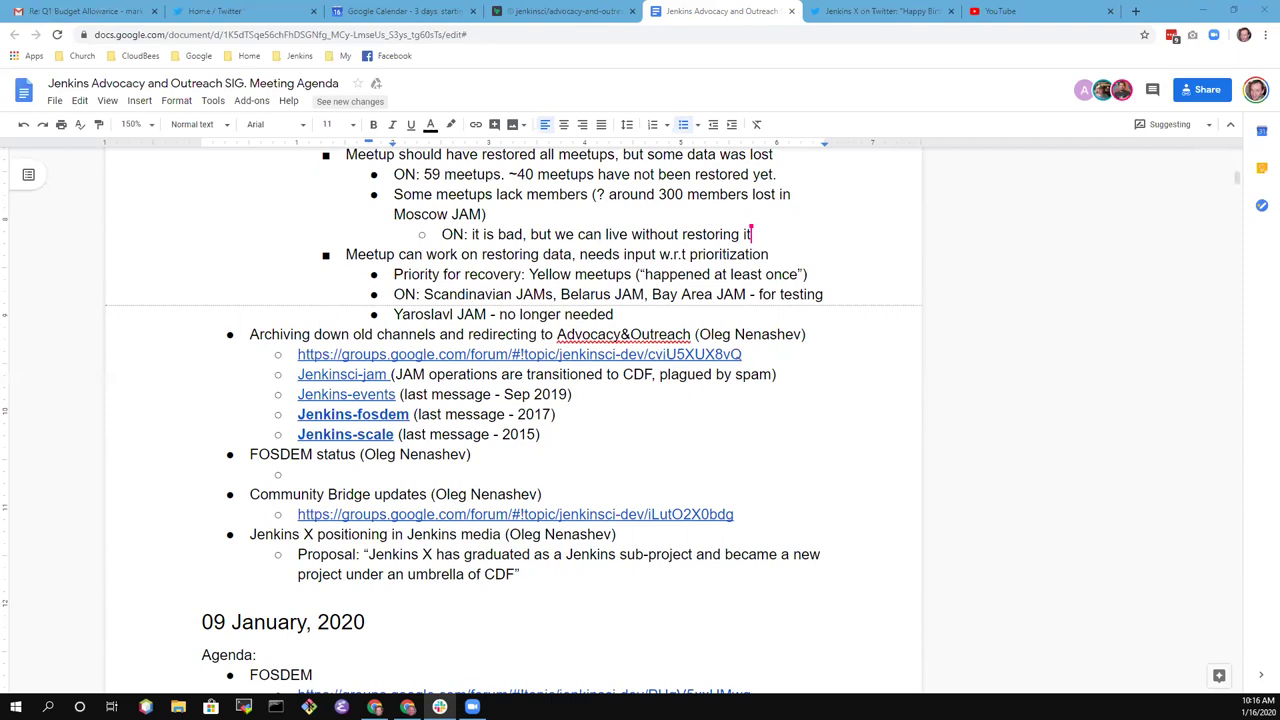
- Scroll up to the Update from CDF section
{"action": "scroll", "coordinate": [625, 412], "scroll_direction": "up", "scroll_amount": 1}
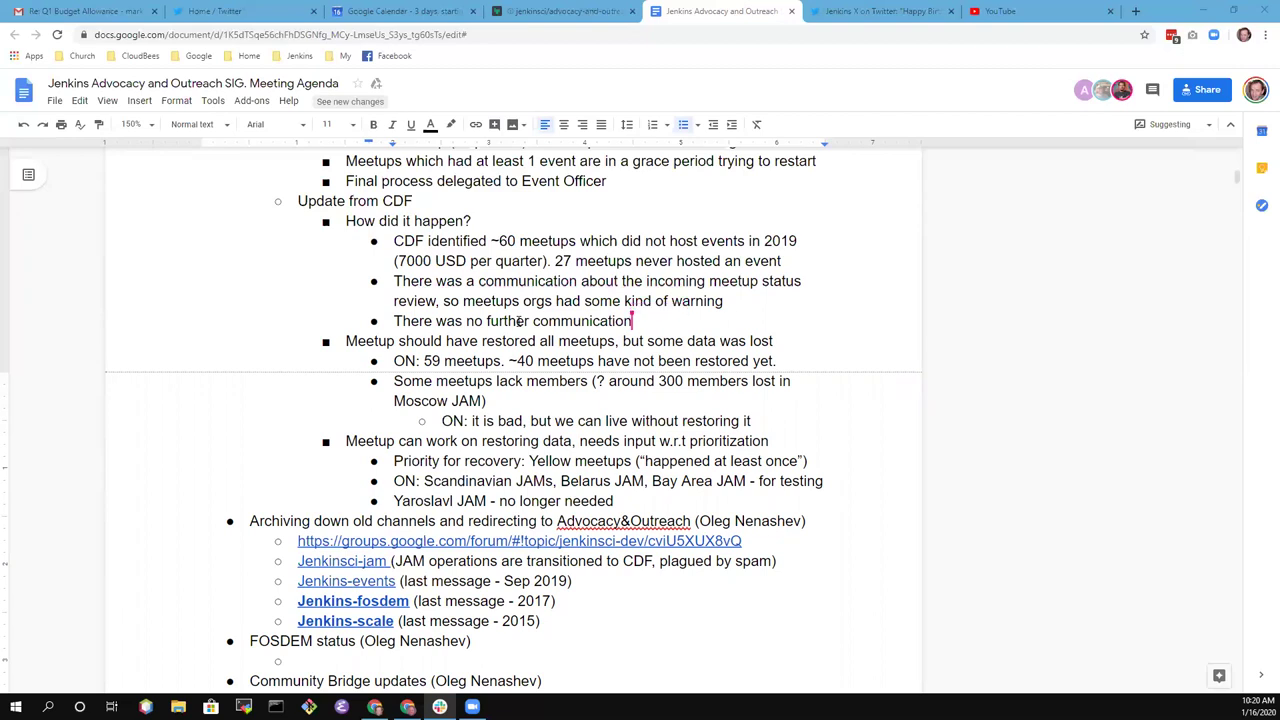
- Move the insertion point to the start of the meetup restoration note line
{"action": "left_click", "coordinate": [675, 341]}
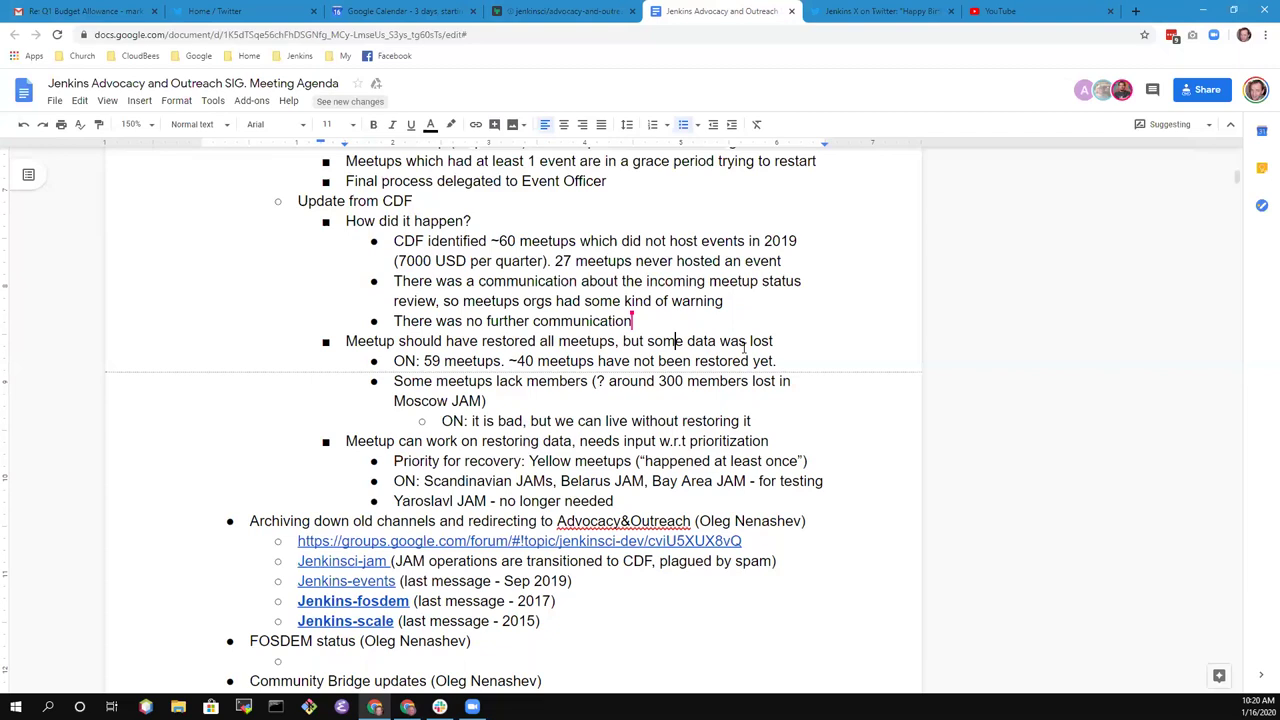
{"action": "key", "text": "Home"}
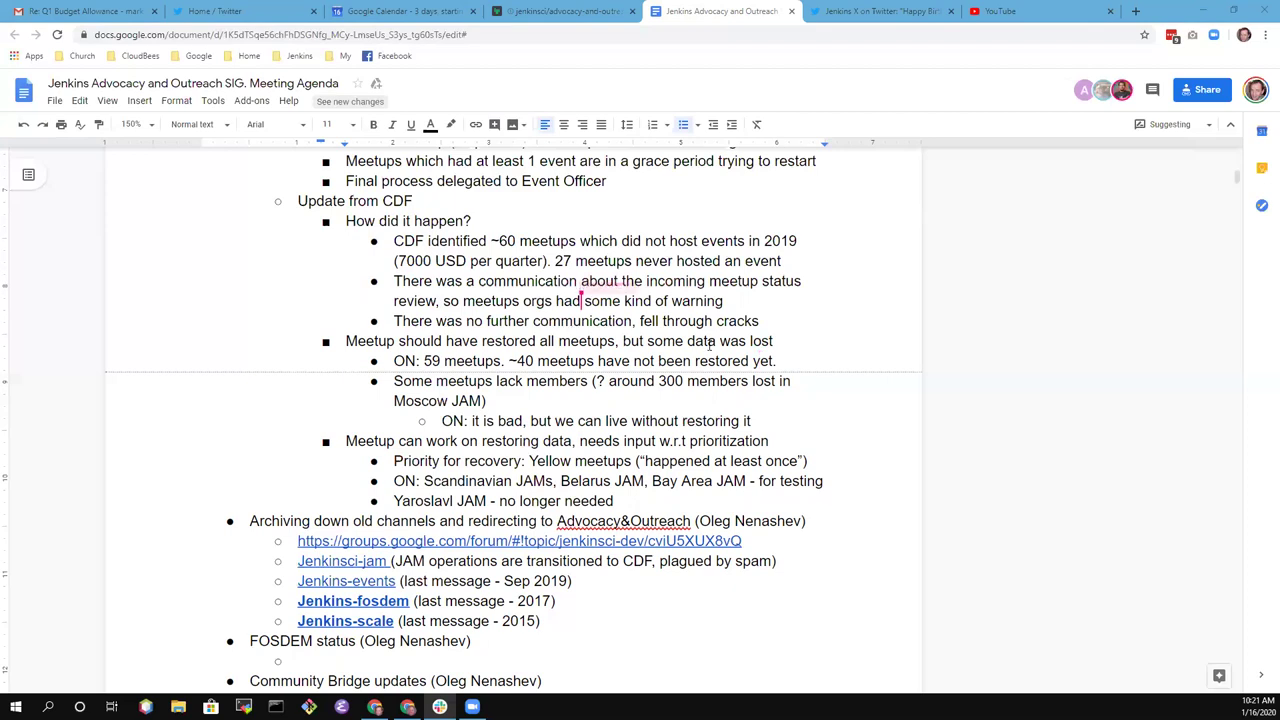
- Add a bullet below the cracks note: a team member has prepared a review and is ready to send
{"action": "left_click", "coordinate": [764, 320]}
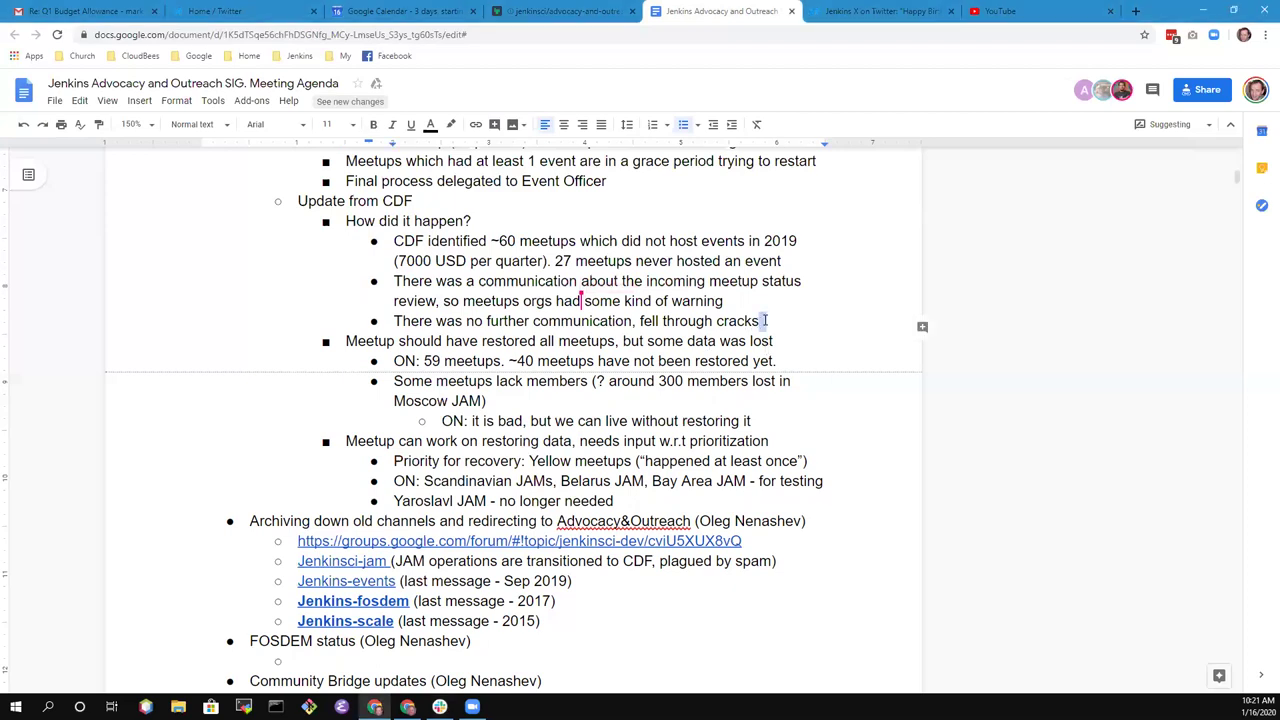
{"action": "key", "text": "Home"}
{"action": "key", "text": "Return"}
{"action": "type", "text": "Actively"}
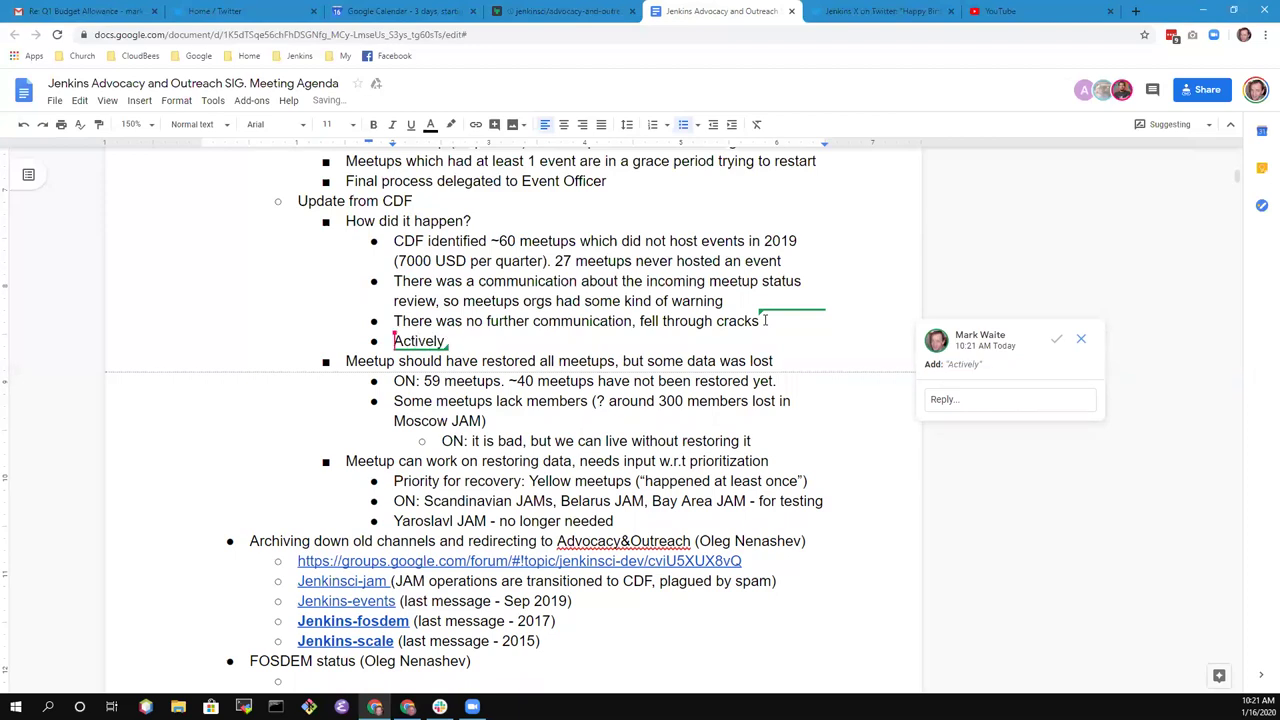
{"action": "type", "text": " desc"}
{"action": "type", "text": "ribing th"}
{"action": "type", "text": "e "}
{"action": "type", "text": "issues."}
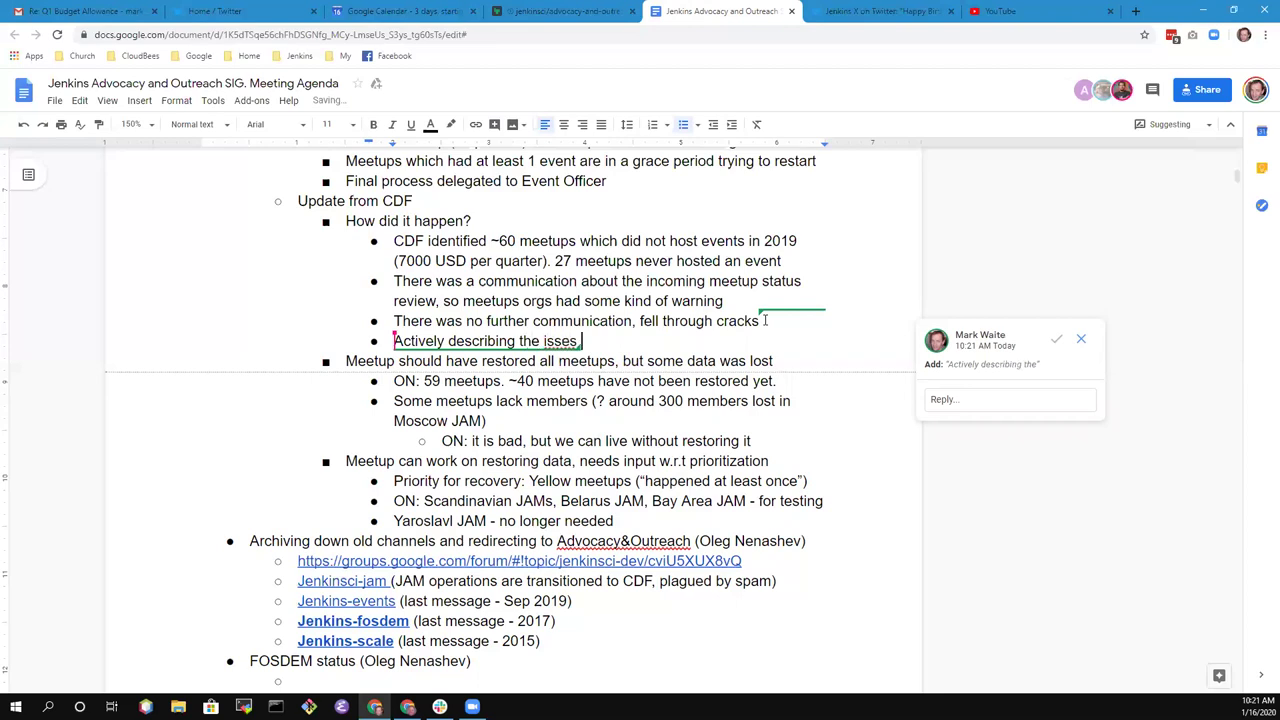
{"action": "key", "text": "ctrl+z"}
{"action": "key", "text": "shift+Home"}
{"action": "key", "text": "BackSpace"}
{"action": "type", "text": "Jack"}
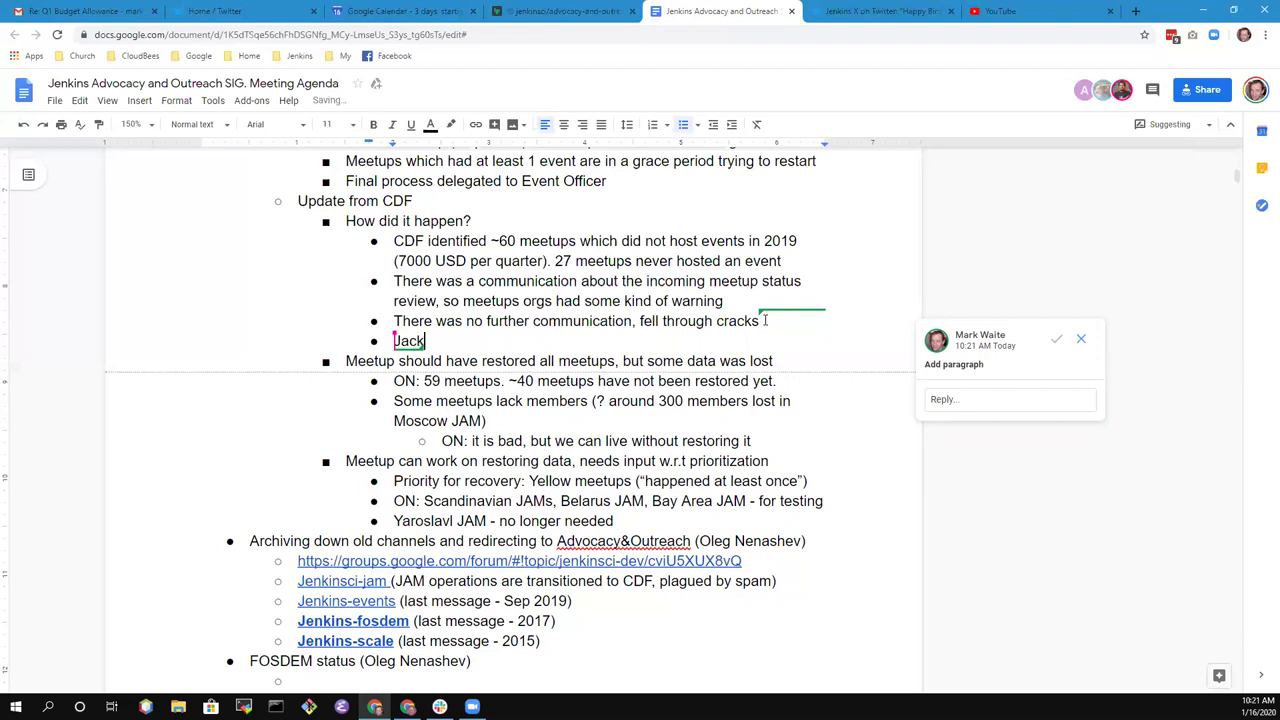
{"action": "type", "text": "ie has prepared"}
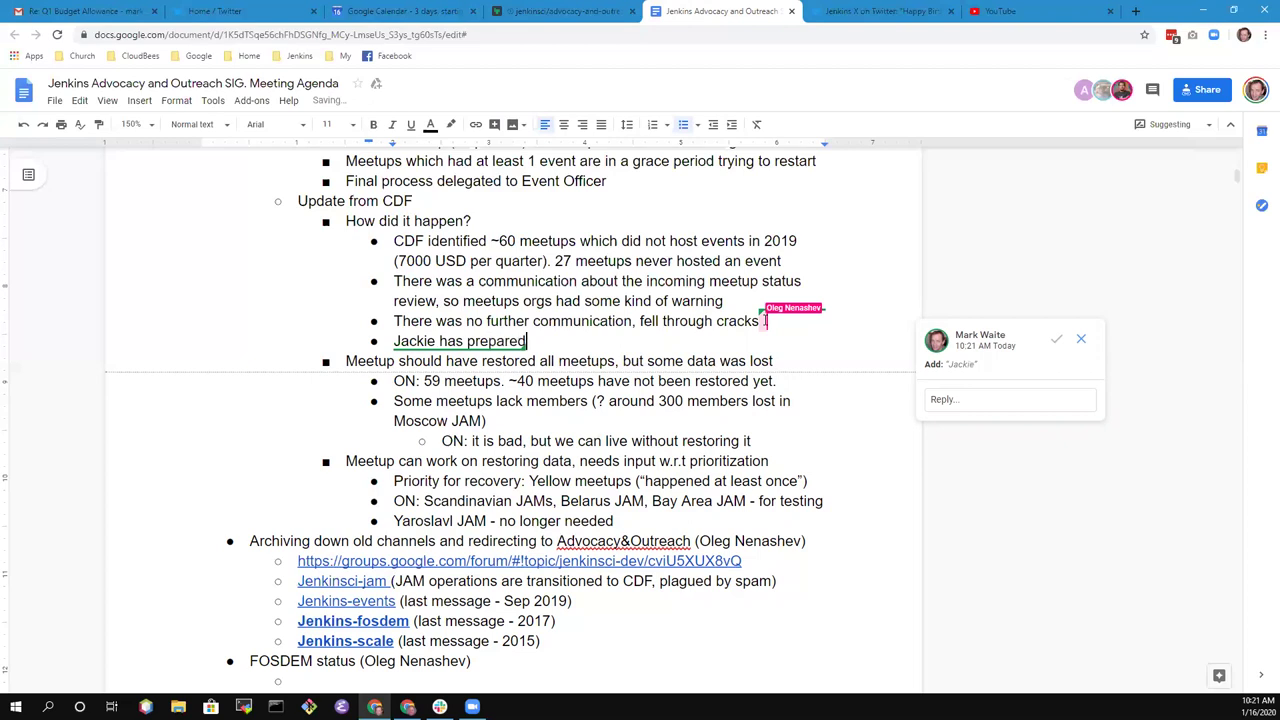
{"action": "type", "text": " a review"}
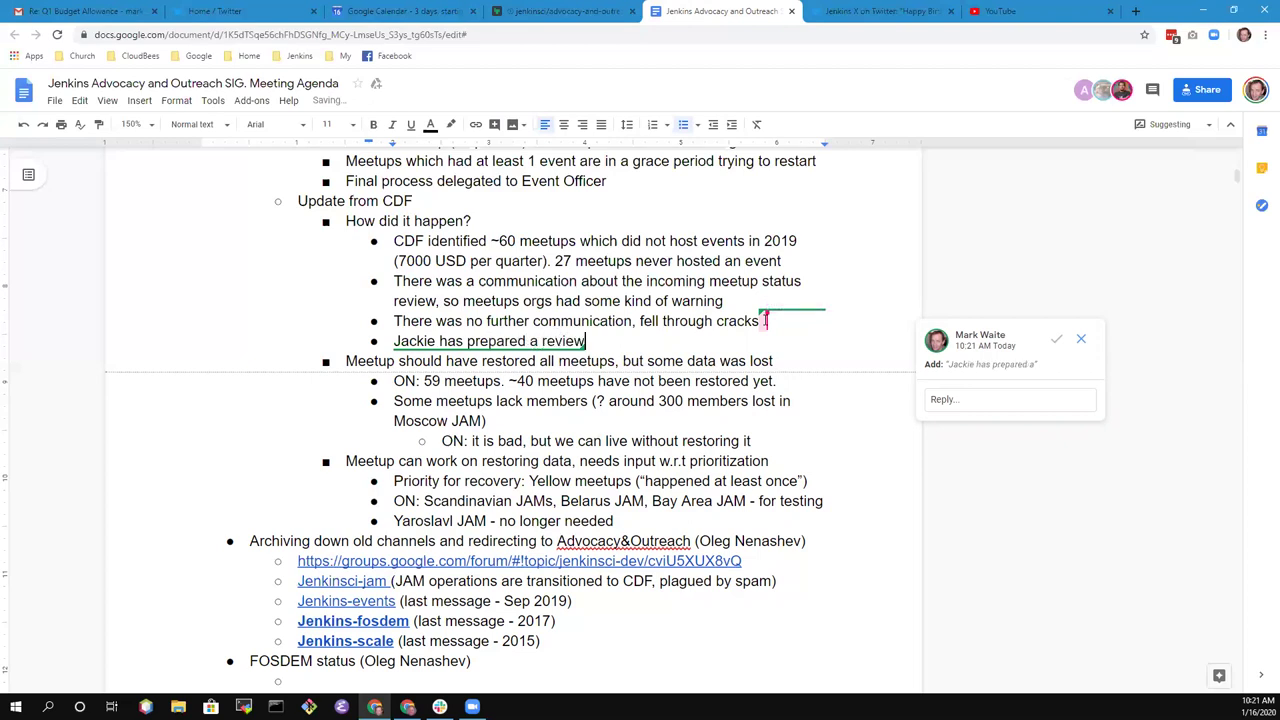
{"action": "type", "text": " for"}
{"action": "key", "text": "BackSpace"}
{"action": "key", "text": "BackSpace"}
{"action": "key", "text": "BackSpace"}
{"action": "type", "text": "and is "}
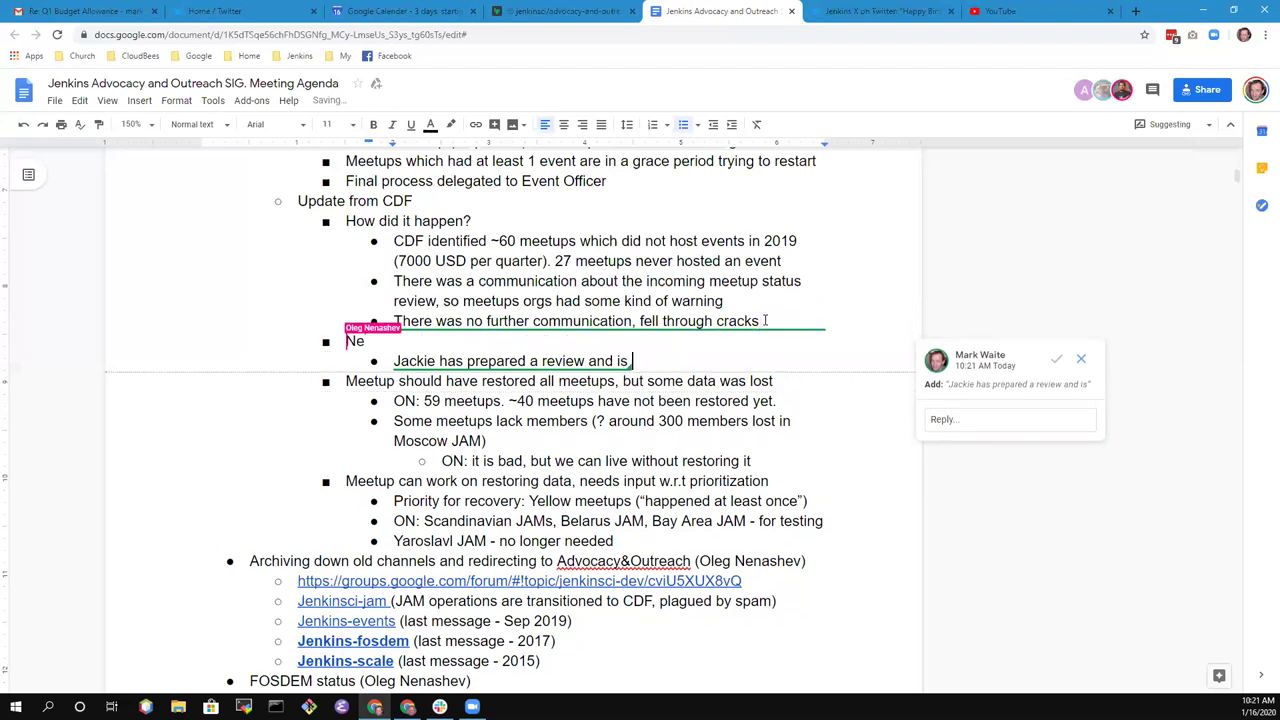
{"action": "type", "text": "ready to sen"}
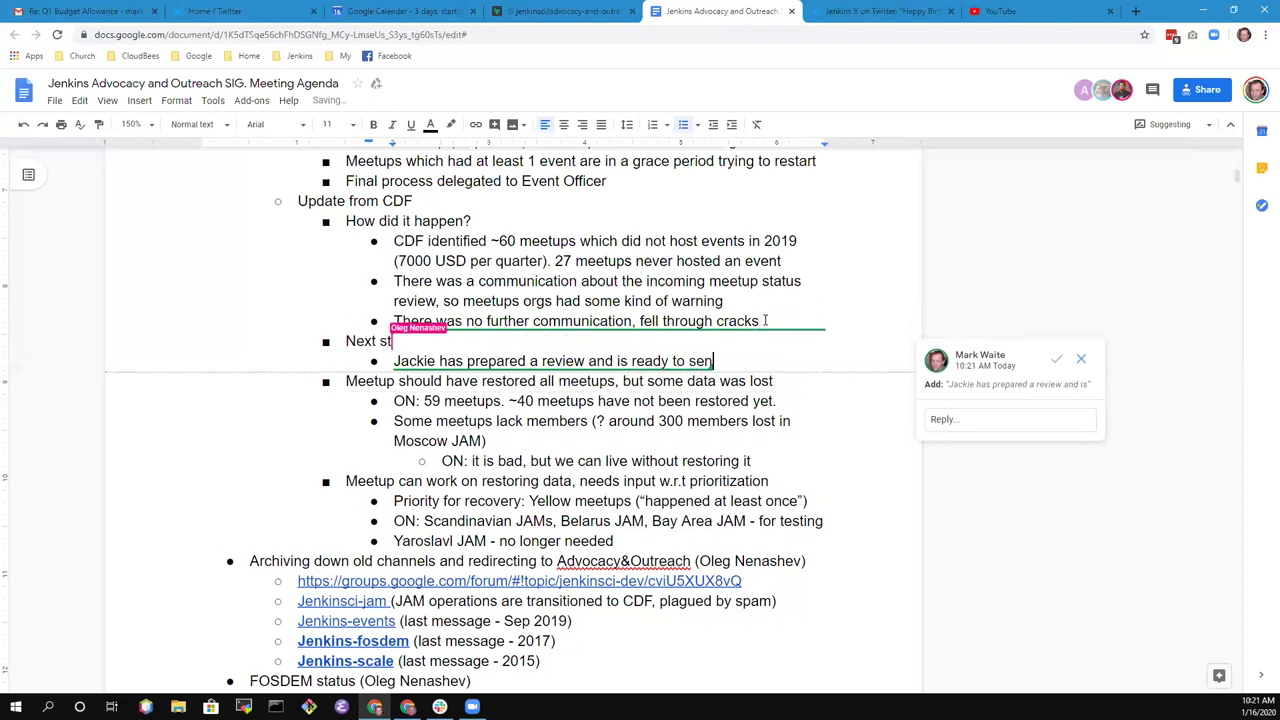
{"action": "type", "text": "d"}
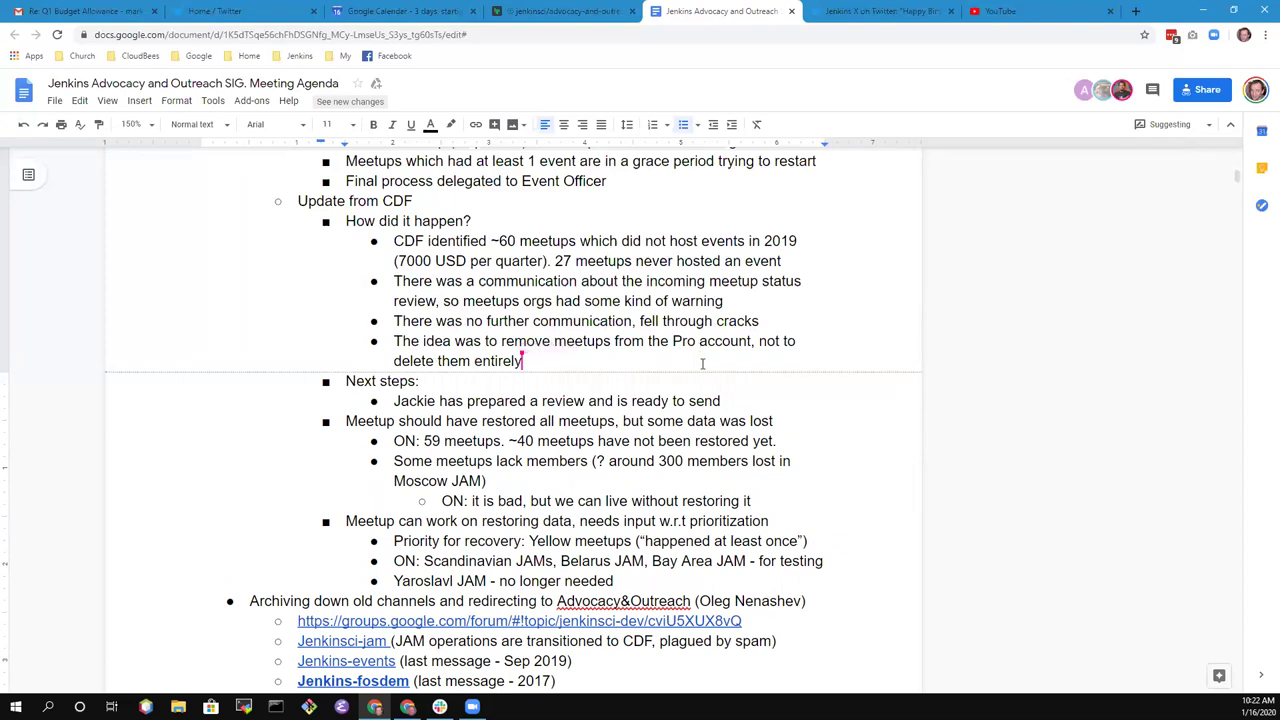
- Scroll down to the Next steps notes
{"action": "scroll", "coordinate": [574, 350], "scroll_direction": "down", "scroll_amount": 1}
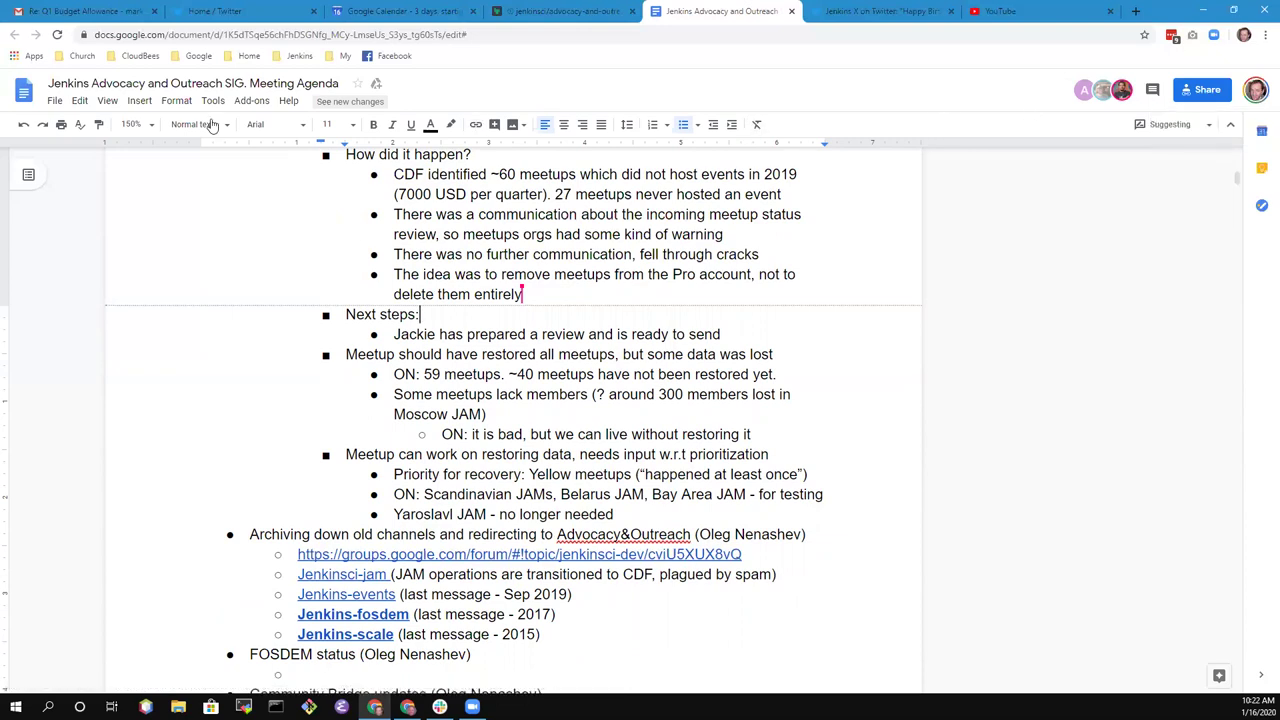
- Open and close the editing-mode list, keeping Suggesting mode on
{"action": "left_click", "coordinate": [1200, 126]}
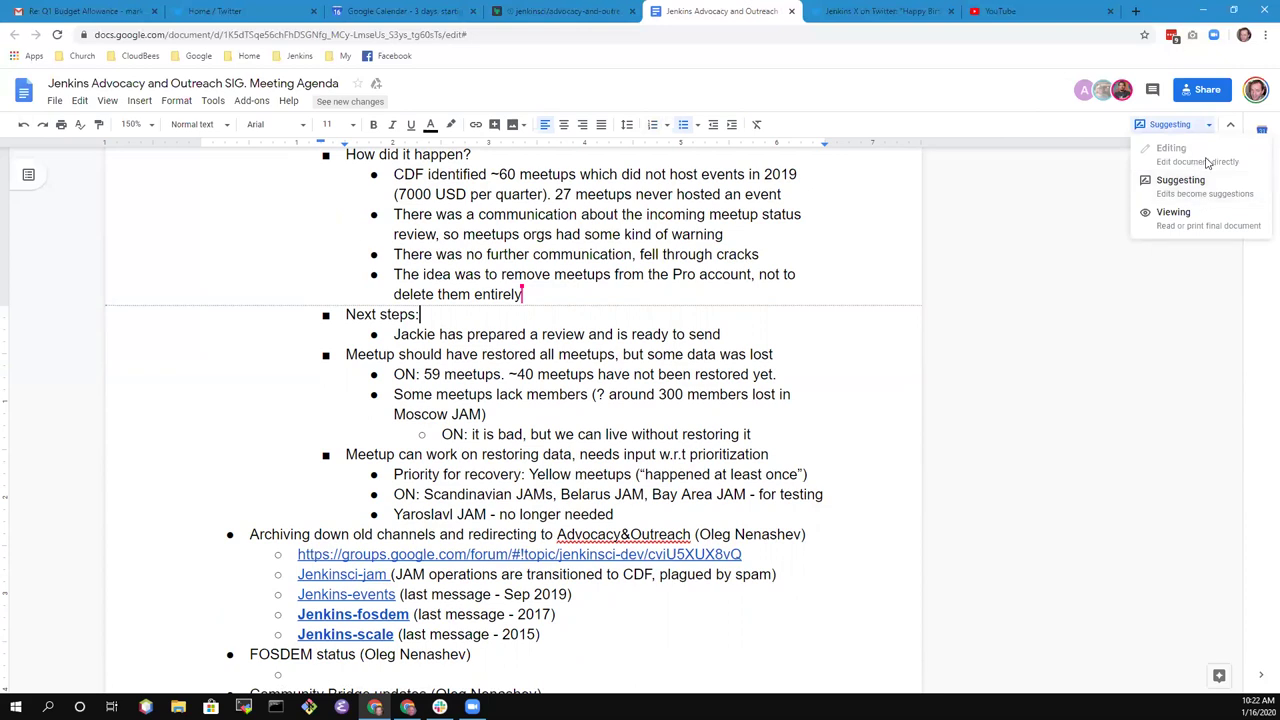
{"action": "left_click", "coordinate": [1043, 85]}
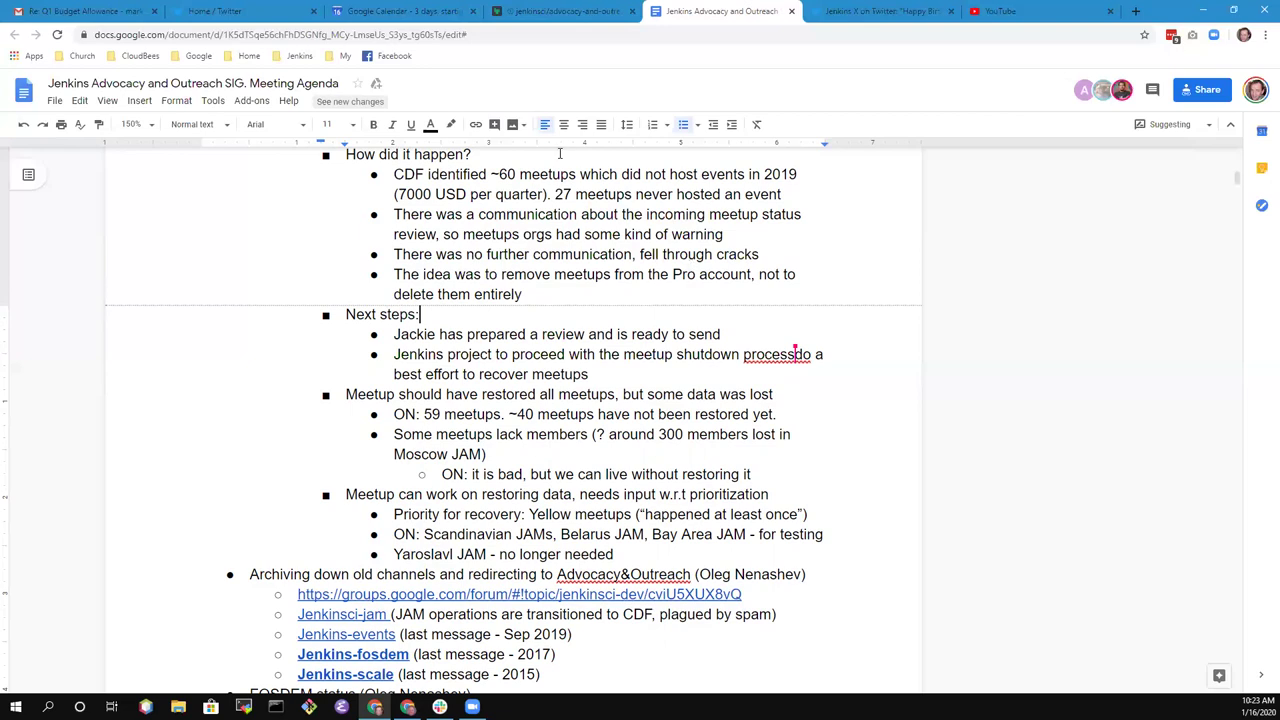
- Select the 'Approved shutdown' line, then place the insertion point after 'recover meetups'
{"action": "scroll", "coordinate": [565, 214], "scroll_direction": "up", "scroll_amount": 3}
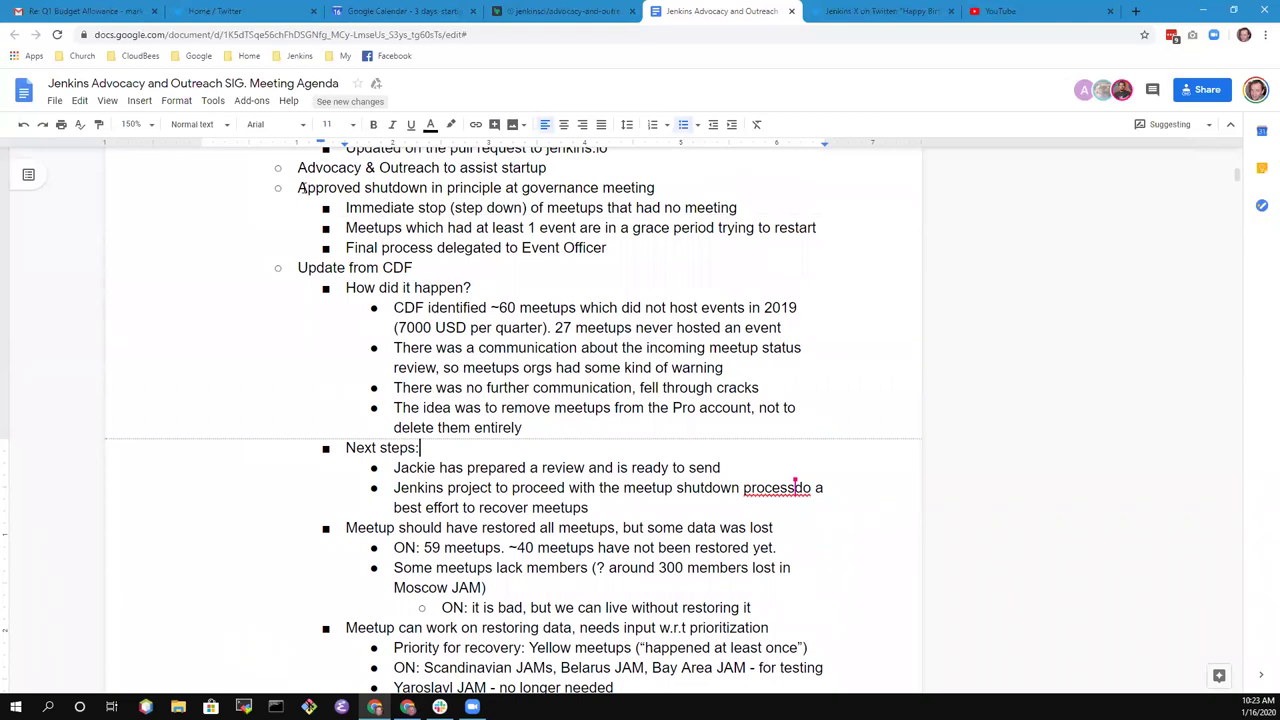
{"action": "mouse_move", "coordinate": [298, 187]}
{"action": "left_mouse_down"}
{"action": "mouse_move", "coordinate": [428, 187]}
{"action": "mouse_move", "coordinate": [298, 187]}
{"action": "left_mouse_up"}
{"action": "left_click", "coordinate": [656, 187], "text": "shift"}
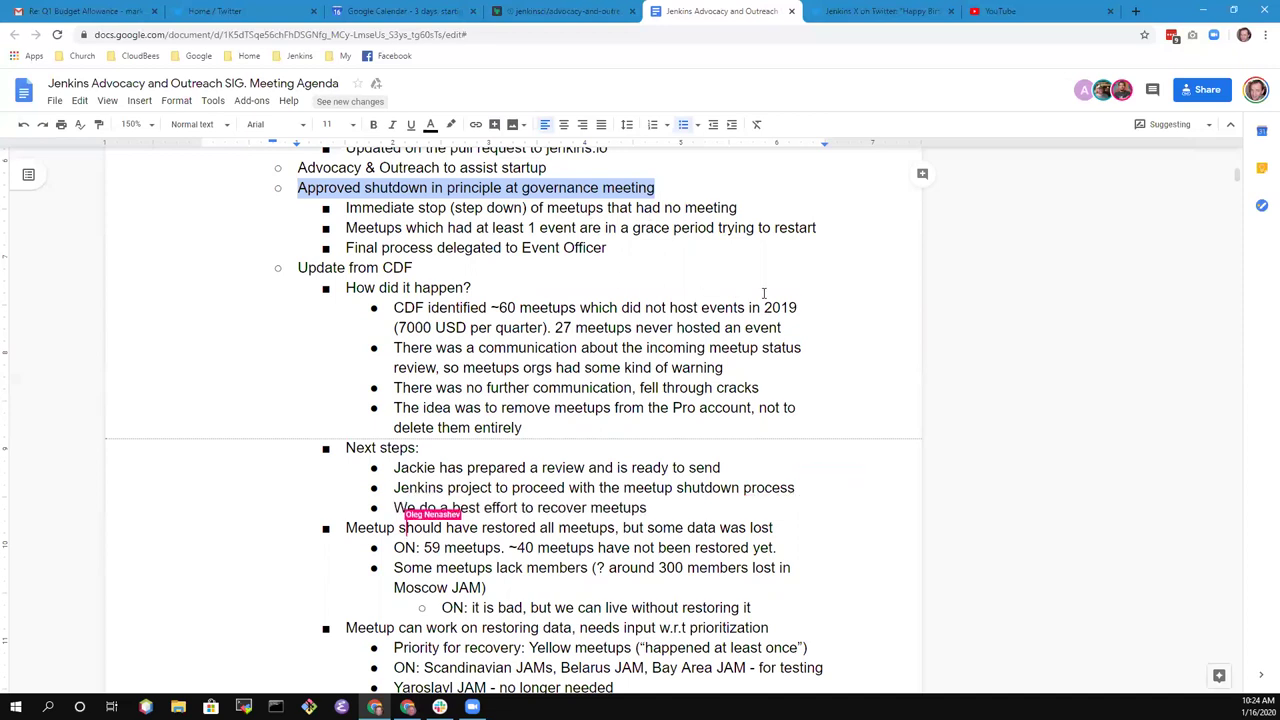
{"action": "left_click", "coordinate": [655, 507]}
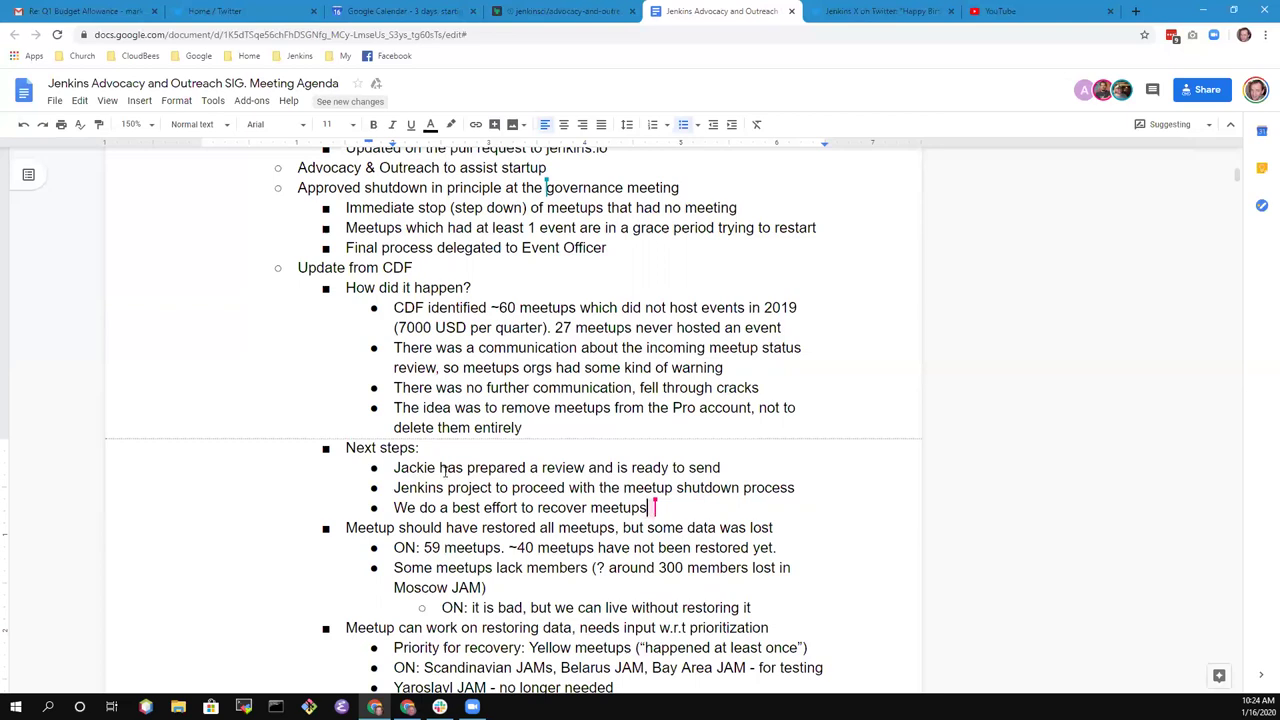
{"action": "scroll", "coordinate": [457, 465], "scroll_direction": "down", "scroll_amount": 3}
{"action": "scroll", "coordinate": [457, 467], "scroll_direction": "up", "scroll_amount": 5}
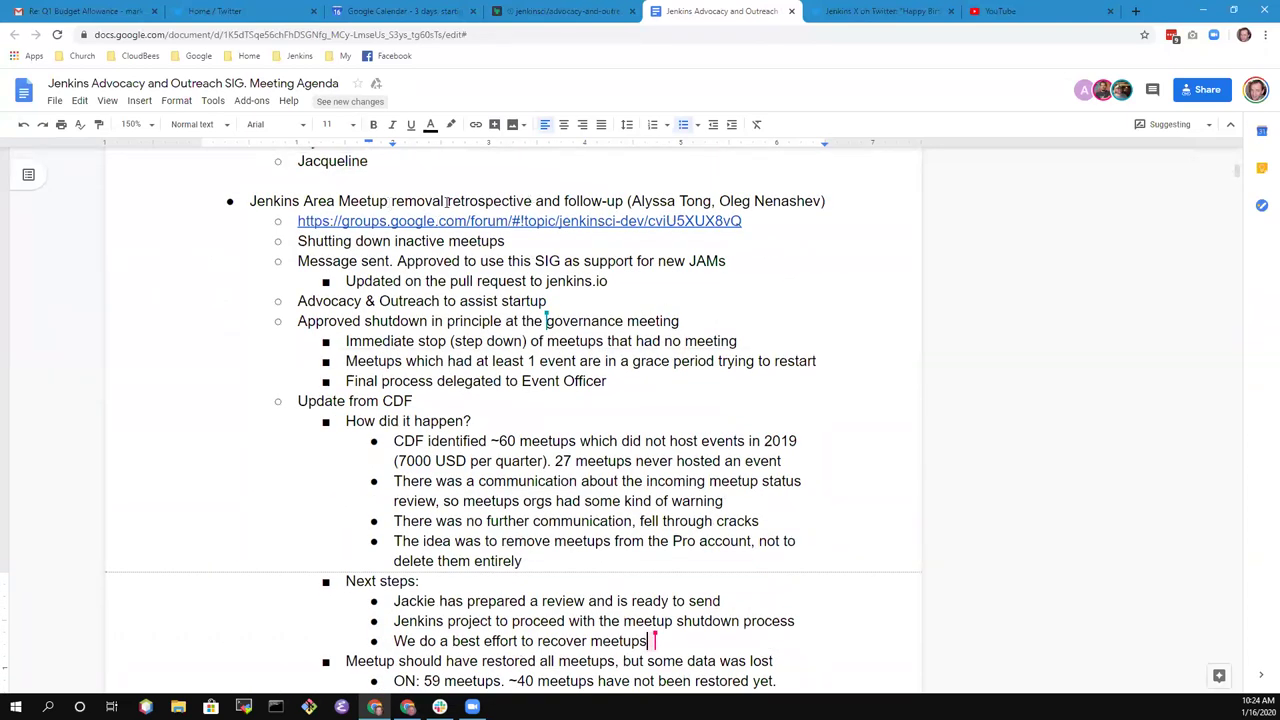
{"action": "scroll", "coordinate": [445, 218], "scroll_direction": "down", "scroll_amount": 5}
{"action": "scroll", "coordinate": [453, 233], "scroll_direction": "down", "scroll_amount": 1}
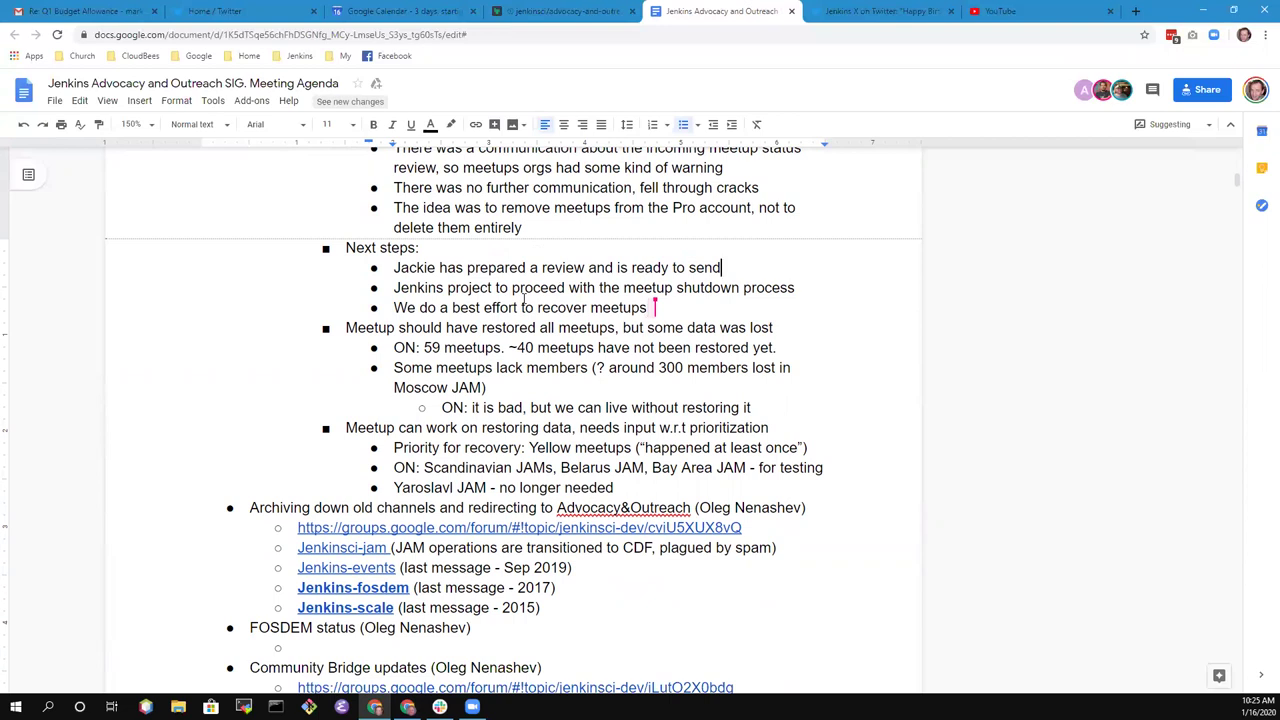
- Add a next-step bullet saying two team members plan the communication
{"action": "key", "text": "Return"}
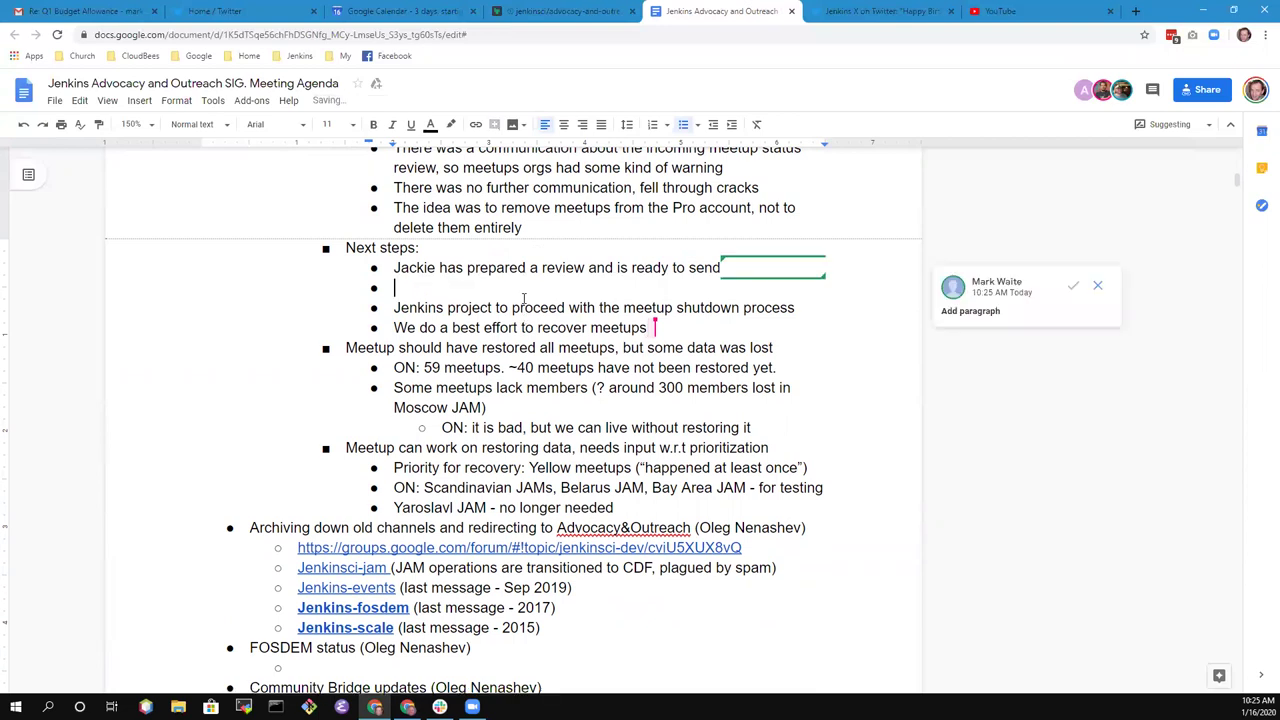
{"action": "type", "text": "Alyssa anb"}
{"action": "key", "text": "BackSpace"}
{"action": "type", "text": "d Jackie plan the opc"}
{"action": "key", "text": "BackSpace"}
{"action": "key", "text": "BackSpace"}
{"action": "key", "text": "BackSpace"}
{"action": "type", "text": "communctiona"}
{"action": "key", "text": "BackSpace"}
{"action": "key", "text": "BackSpace"}
{"action": "key", "text": "BackSpace"}
{"action": "key", "text": "BackSpace"}
{"action": "key", "text": "BackSpace"}
{"action": "key", "text": "BackSpace"}
{"action": "type", "text": "ication and "}
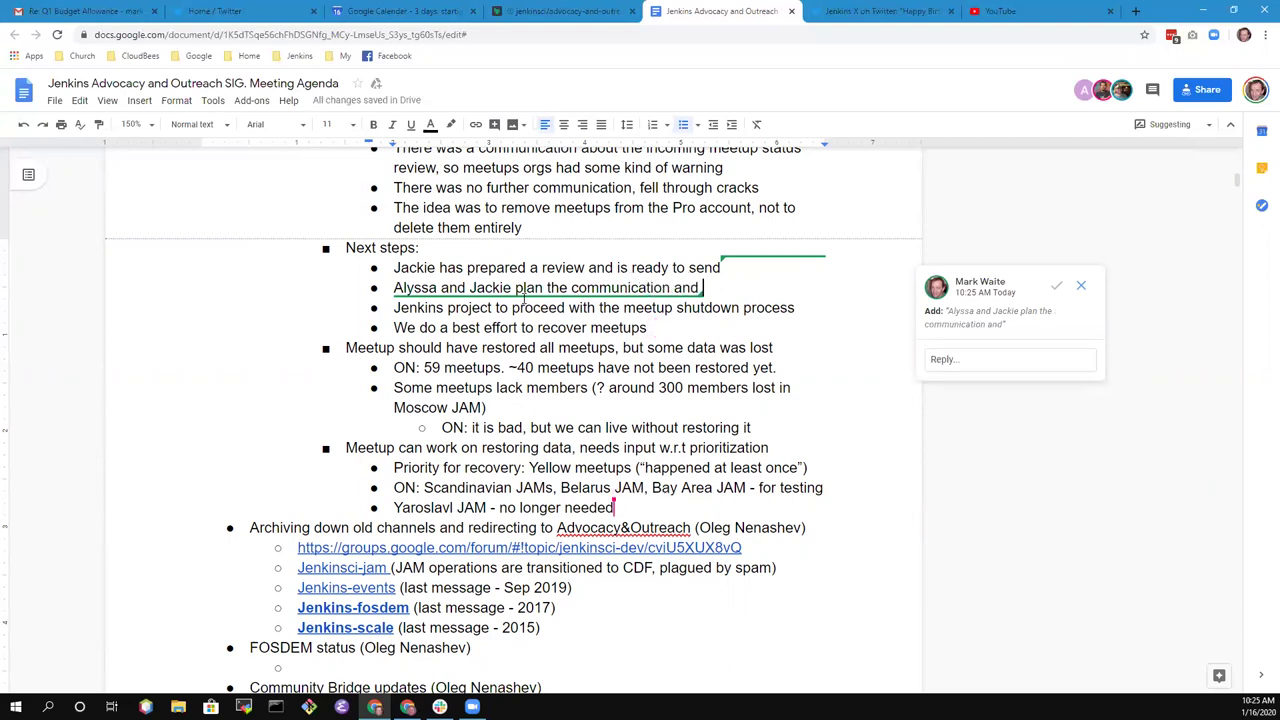
{"action": "type", "text": "plans"}
{"action": "key", "text": "BackSpace"}
{"action": "key", "text": "BackSpace"}
{"action": "key", "text": "BackSpace"}
{"action": "key", "text": "BackSpace"}
{"action": "key", "text": "BackSpace"}
{"action": "type", "text": "plan"}
{"action": "key", "text": "BackSpace"}
{"action": "key", "text": "BackSpace"}
{"action": "key", "text": "BackSpace"}
{"action": "key", "text": "BackSpace"}
{"action": "type", "text": "ud"}
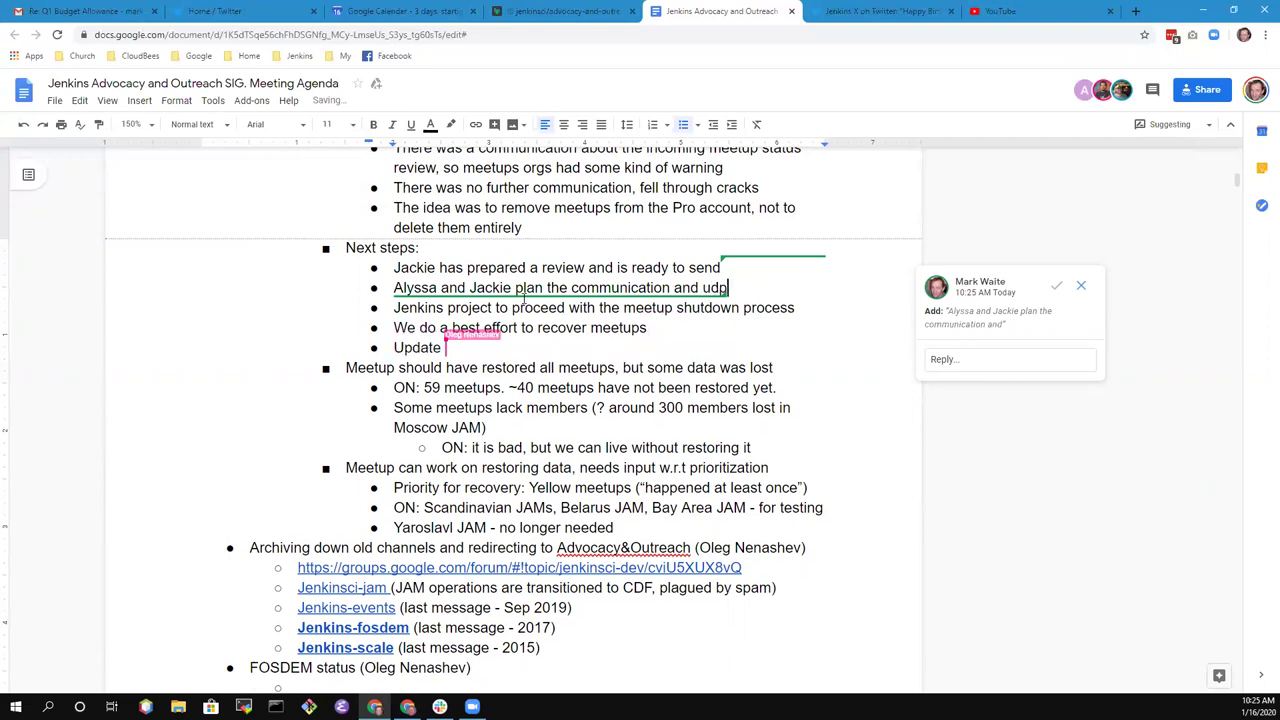
- Trim the bullet so it ends at 'communication'
{"action": "key", "text": "BackSpace"}
{"action": "key", "text": "BackSpace"}
{"action": "key", "text": "BackSpace"}
{"action": "key", "text": "BackSpace"}
{"action": "key", "text": "BackSpace"}
{"action": "key", "text": "BackSpace"}
{"action": "key", "text": "BackSpace"}
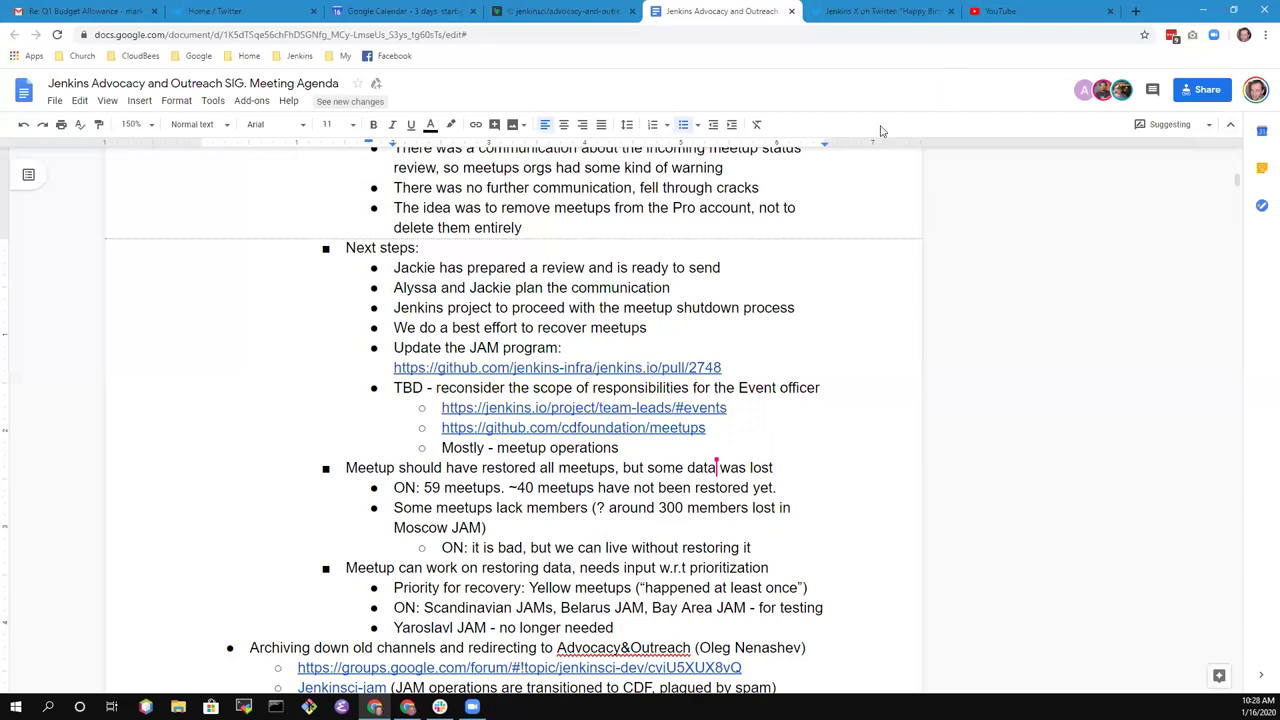
{"action": "left_click", "coordinate": [951, 12]}
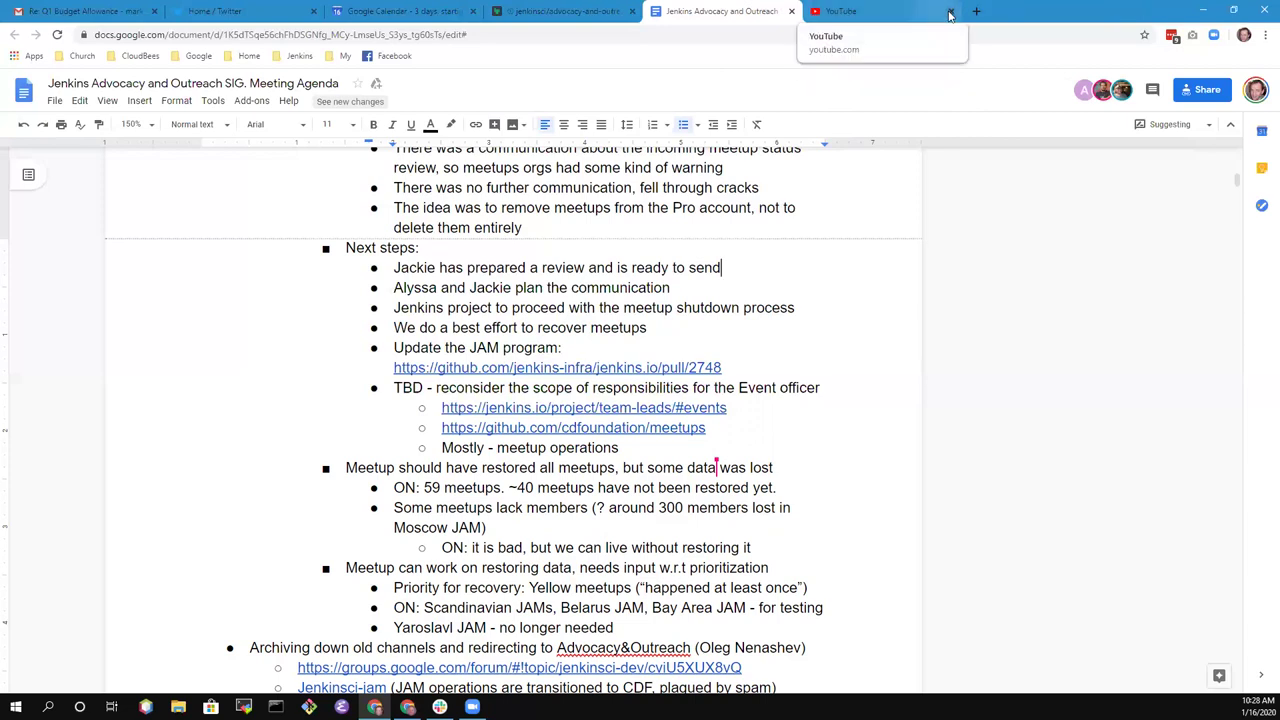
{"action": "left_click", "coordinate": [950, 13]}
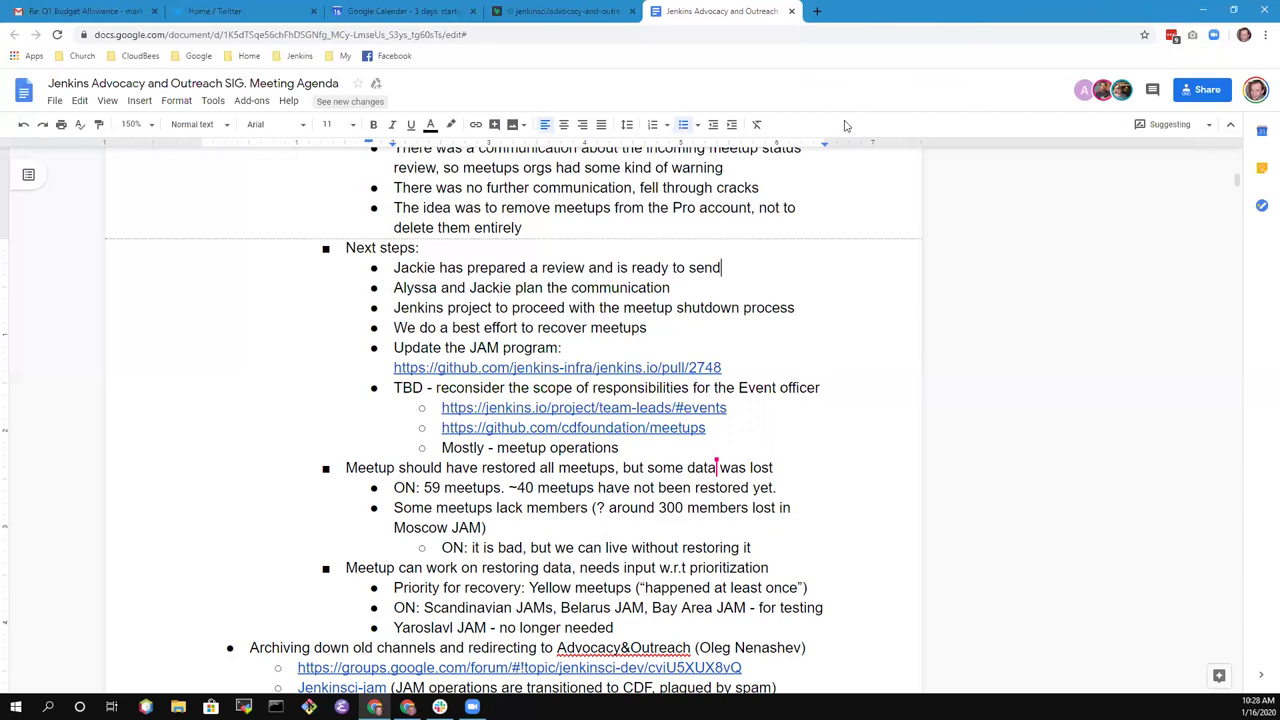
{"action": "left_click", "coordinate": [641, 450]}
{"action": "key", "text": "Down"}
{"action": "key", "text": "Down"}
{"action": "key", "text": "Down"}
{"action": "key", "text": "Down"}
{"action": "key", "text": "Down"}
{"action": "key", "text": "Down"}
{"action": "key", "text": "Down"}
{"action": "key", "text": "Down"}
{"action": "key", "text": "Down"}
{"action": "key", "text": "Down"}
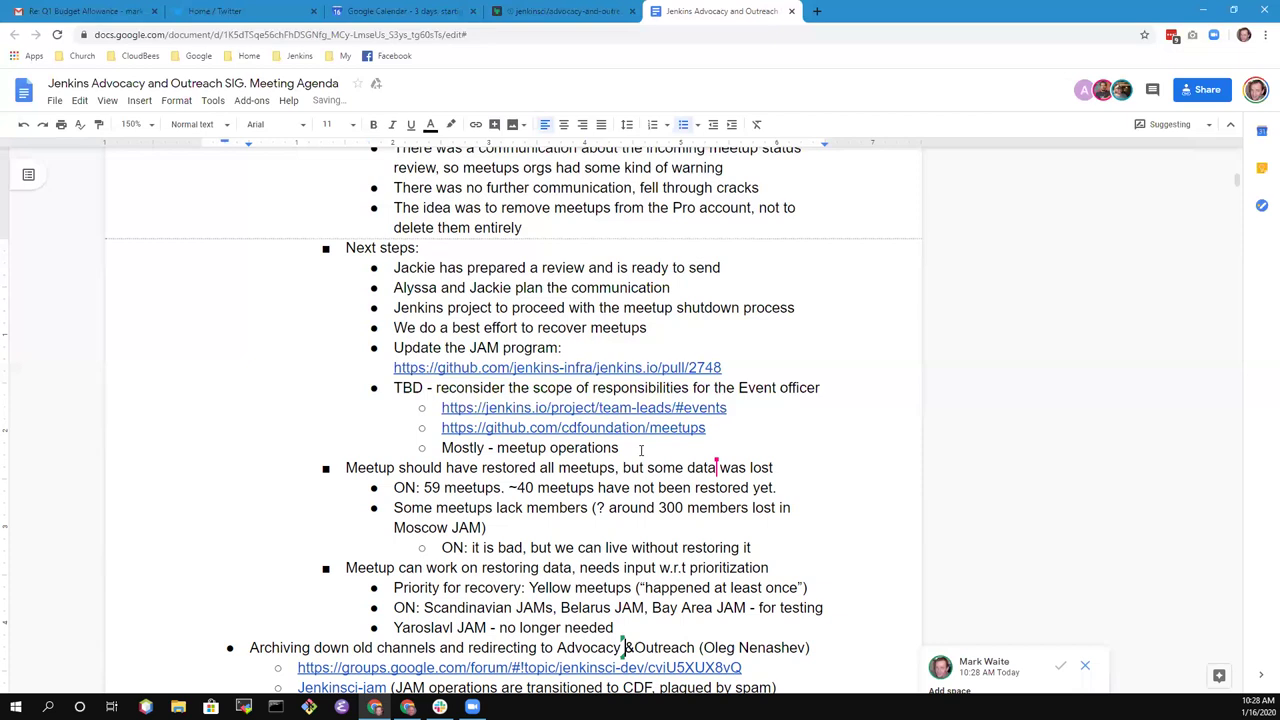
{"action": "key", "text": "Right"}
{"action": "key", "text": "Down"}
{"action": "key", "text": "Down"}
{"action": "key", "text": "Down"}
{"action": "key", "text": "Down"}
{"action": "key", "text": "Down"}
{"action": "key", "text": "Down"}
{"action": "key", "text": "Down"}
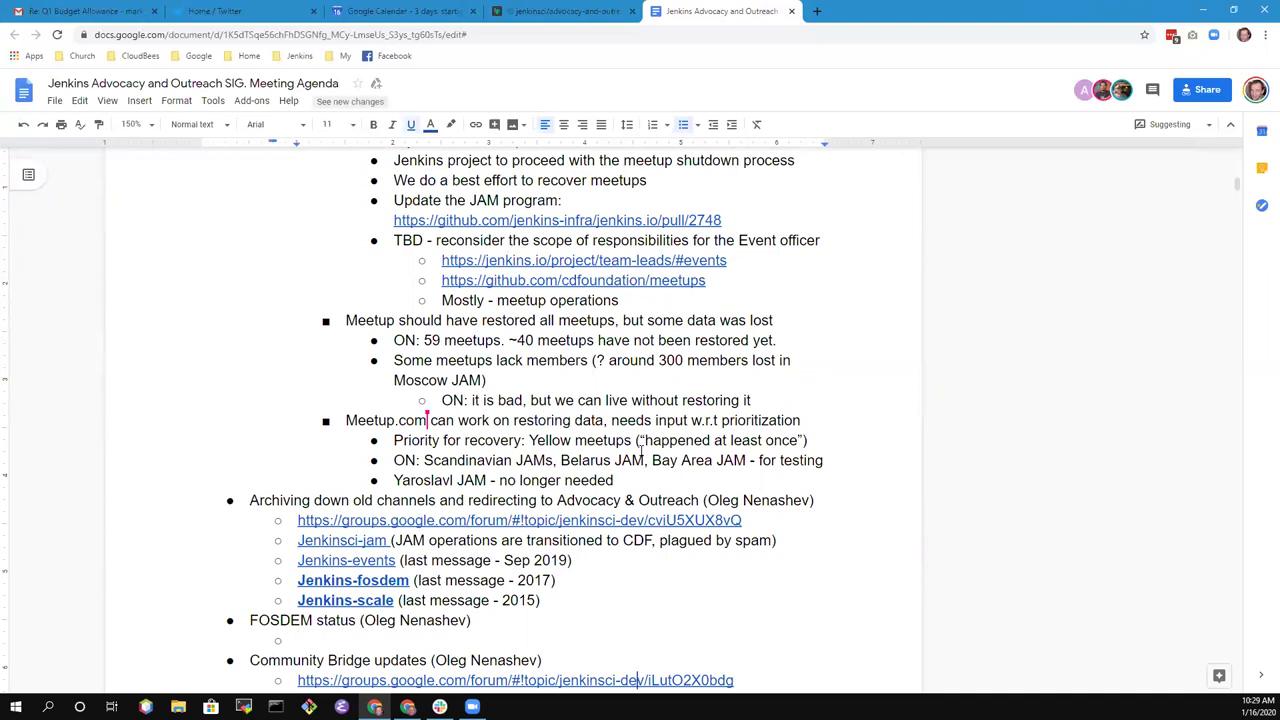
{"action": "scroll", "coordinate": [641, 450], "scroll_direction": "down", "scroll_amount": 2}
{"action": "scroll", "coordinate": [641, 450], "scroll_direction": "down", "scroll_amount": 2}
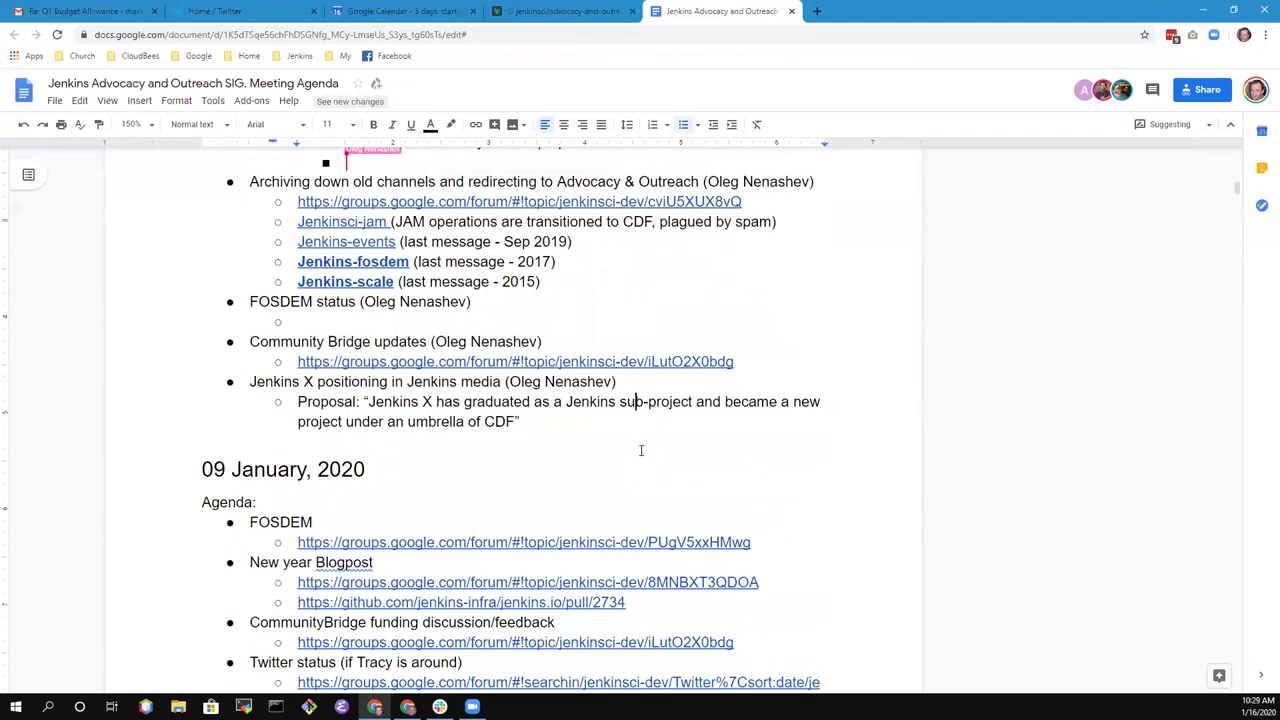
{"action": "key", "text": "Up"}
{"action": "key", "text": "Up"}
{"action": "key", "text": "Up"}
{"action": "key", "text": "Up"}
{"action": "key", "text": "Up"}
{"action": "key", "text": "Up"}
{"action": "key", "text": "Up"}
{"action": "key", "text": "Up"}
{"action": "key", "text": "Up"}
{"action": "key", "text": "Up"}
{"action": "key", "text": "Up"}
{"action": "key", "text": "Up"}
{"action": "key", "text": "Up"}
{"action": "key", "text": "Up"}
{"action": "key", "text": "Up"}
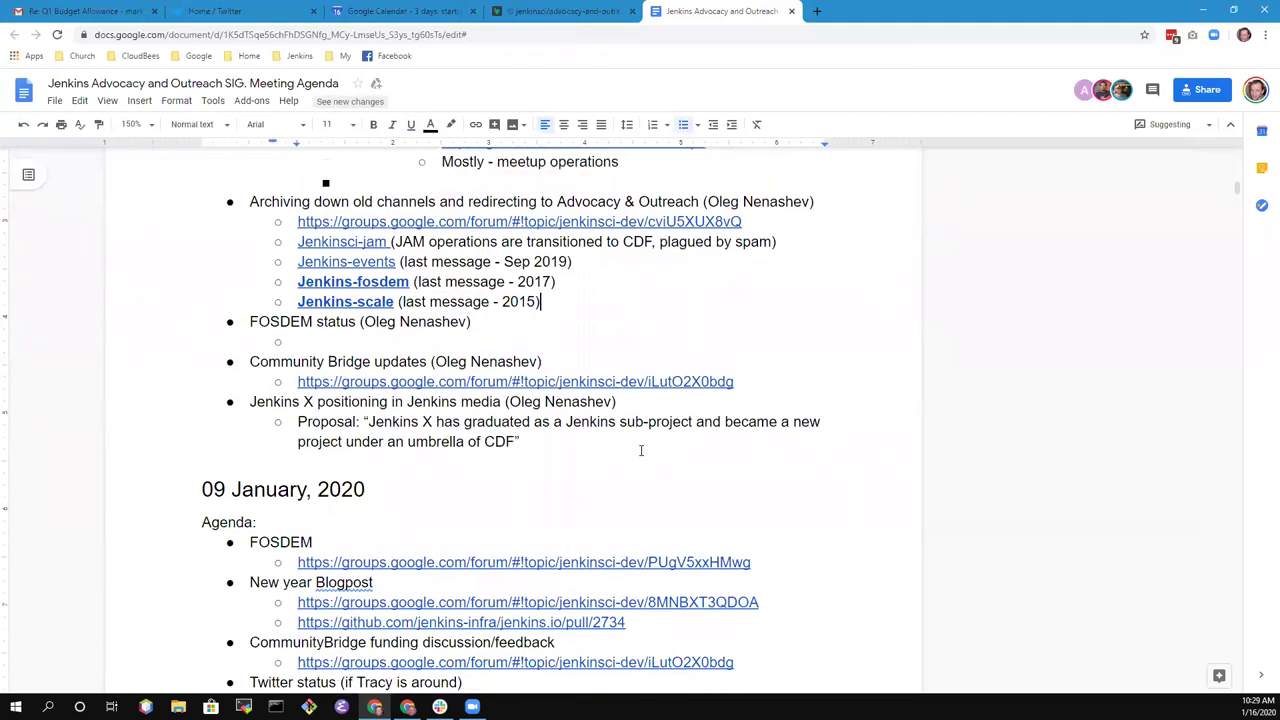
{"action": "key", "text": "Up"}
{"action": "key", "text": "Up"}
{"action": "key", "text": "Up"}
{"action": "key", "text": "Up"}
{"action": "key", "text": "Up"}
{"action": "key", "text": "Up"}
{"action": "key", "text": "Up"}
{"action": "key", "text": "Up"}
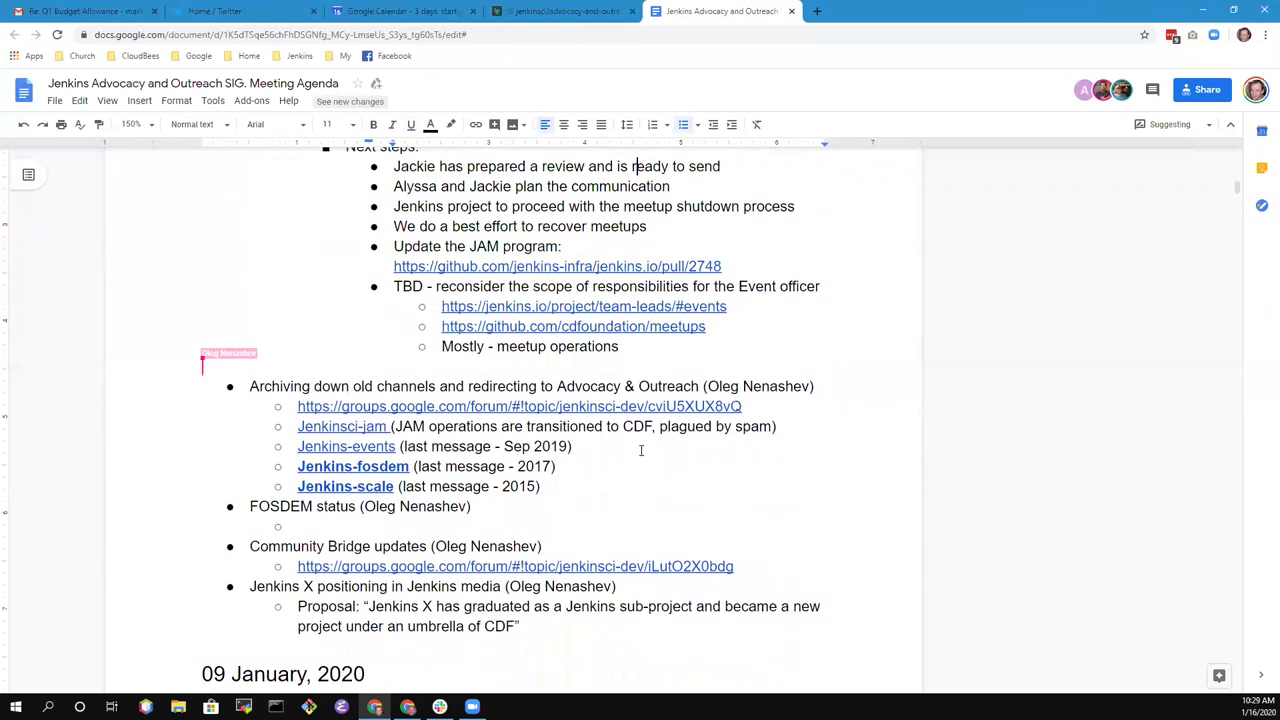
{"action": "key", "text": "Down"}
{"action": "key", "text": "Down"}
{"action": "key", "text": "Down"}
{"action": "key", "text": "Down"}
{"action": "key", "text": "Down"}
{"action": "key", "text": "Down"}
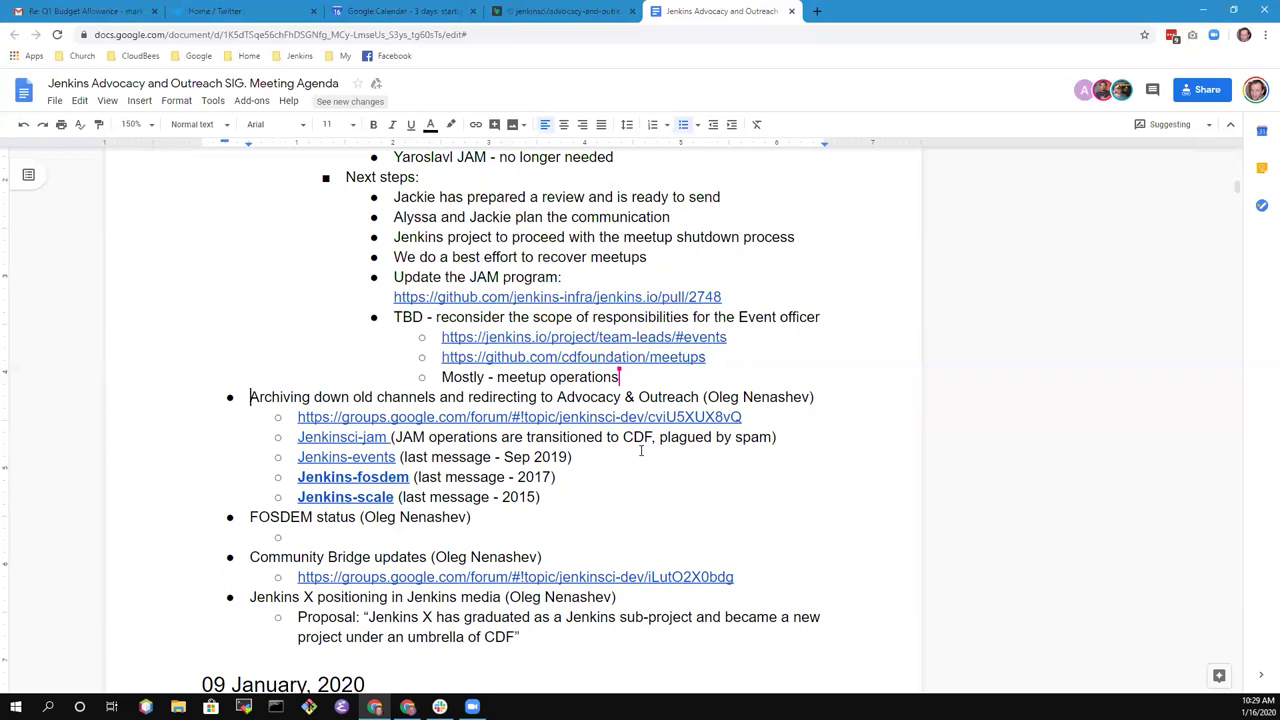
{"action": "key", "text": "Up"}
{"action": "key", "text": "Up"}
{"action": "key", "text": "Up"}
{"action": "key", "text": "Up"}
{"action": "key", "text": "Up"}
{"action": "key", "text": "Up"}
{"action": "key", "text": "Up"}
{"action": "key", "text": "Up"}
{"action": "key", "text": "Up"}
{"action": "key", "text": "Up"}
{"action": "key", "text": "Up"}
{"action": "key", "text": "Up"}
{"action": "key", "text": "Up"}
{"action": "key", "text": "Up"}
{"action": "key", "text": "Up"}
{"action": "key", "text": "Up"}
{"action": "key", "text": "Up"}
{"action": "key", "text": "Up"}
{"action": "key", "text": "Up"}
{"action": "key", "text": "Up"}
{"action": "key", "text": "Up"}
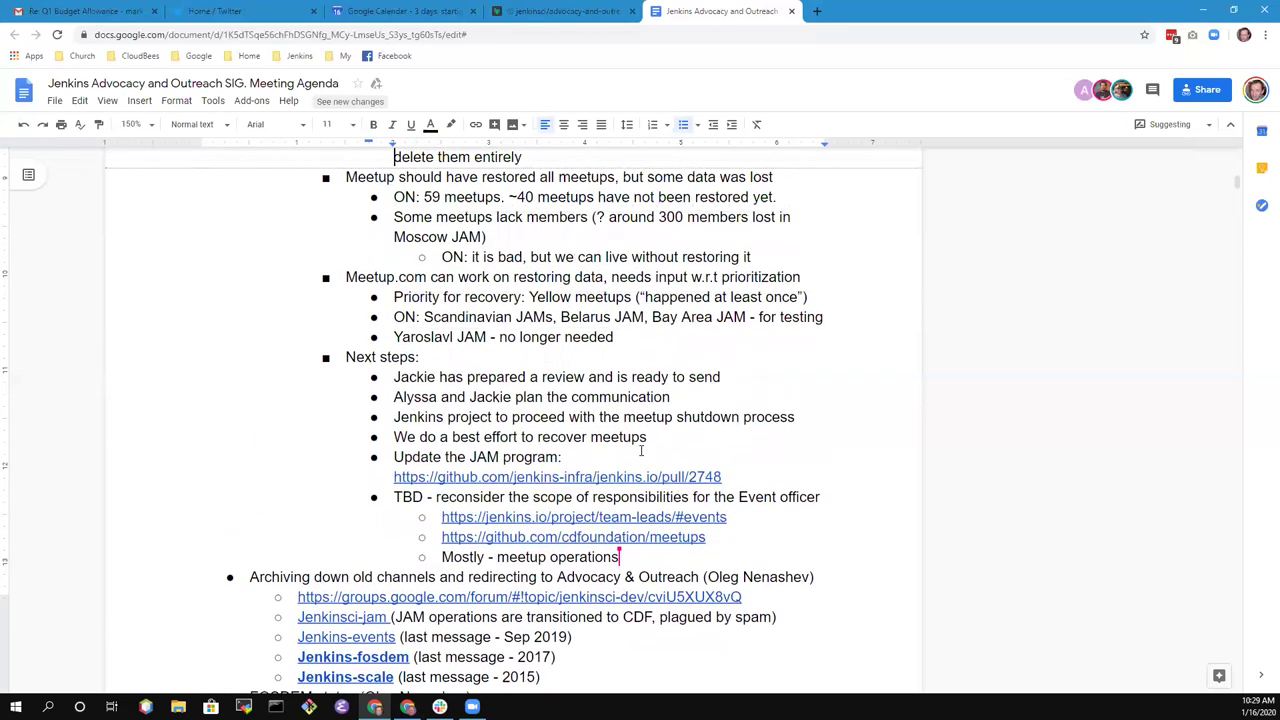
{"action": "key", "text": "Down"}
{"action": "key", "text": "Down"}
{"action": "key", "text": "Down"}
{"action": "key", "text": "Down"}
{"action": "key", "text": "Down"}
{"action": "key", "text": "Down"}
{"action": "key", "text": "Down"}
{"action": "key", "text": "Down"}
{"action": "key", "text": "Down"}
{"action": "key", "text": "Down"}
{"action": "key", "text": "Down"}
{"action": "key", "text": "Down"}
{"action": "key", "text": "Down"}
{"action": "key", "text": "Down"}
{"action": "key", "text": "Down"}
{"action": "key", "text": "Down"}
{"action": "key", "text": "Down"}
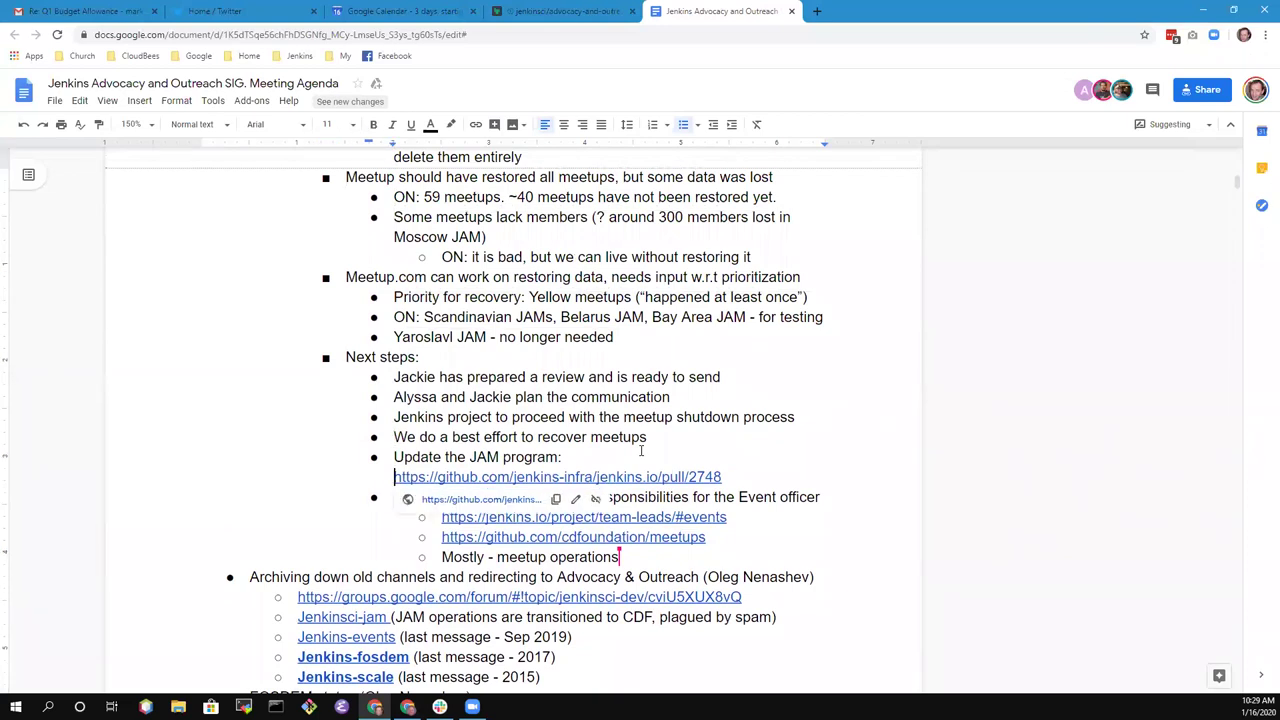
{"action": "key", "text": "Down"}
{"action": "key", "text": "Down"}
{"action": "key", "text": "Down"}
{"action": "key", "text": "Down"}
{"action": "key", "text": "Down"}
{"action": "key", "text": "Down"}
{"action": "key", "text": "Down"}
{"action": "key", "text": "Down"}
{"action": "key", "text": "Down"}
{"action": "key", "text": "Down"}
{"action": "key", "text": "Down"}
{"action": "key", "text": "Down"}
{"action": "key", "text": "Down"}
{"action": "key", "text": "Down"}
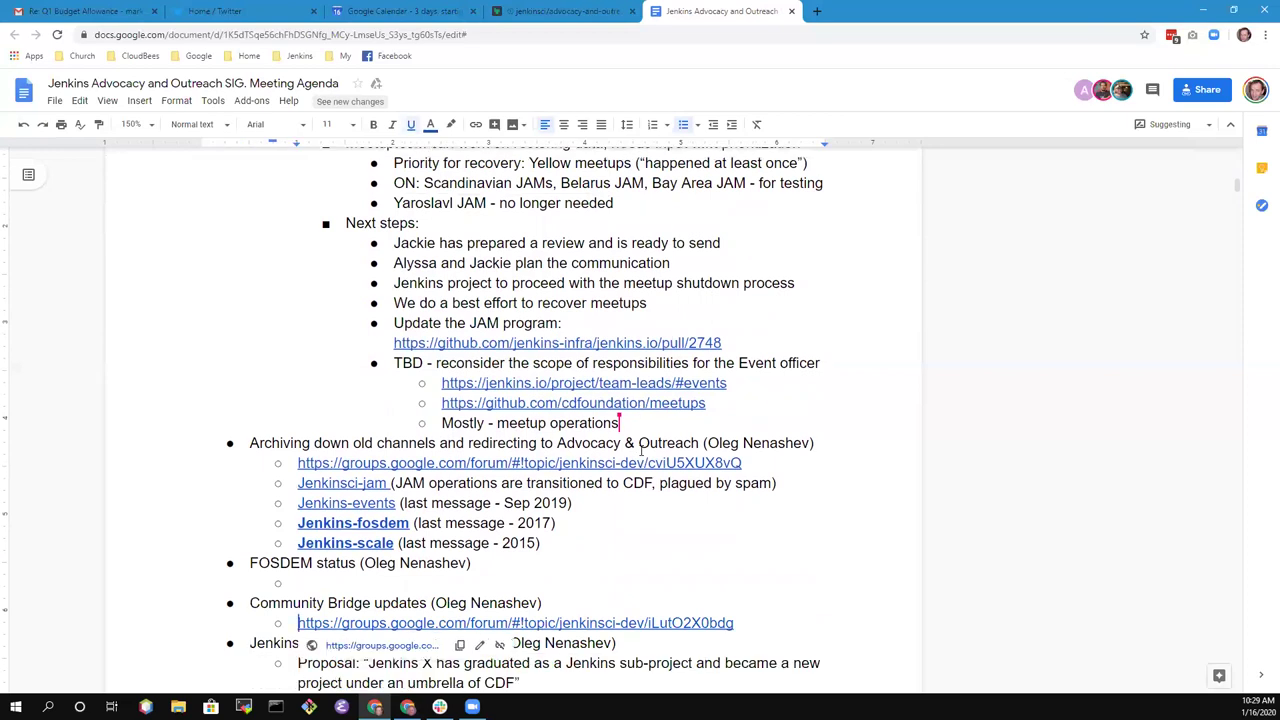
{"action": "key", "text": "Down"}
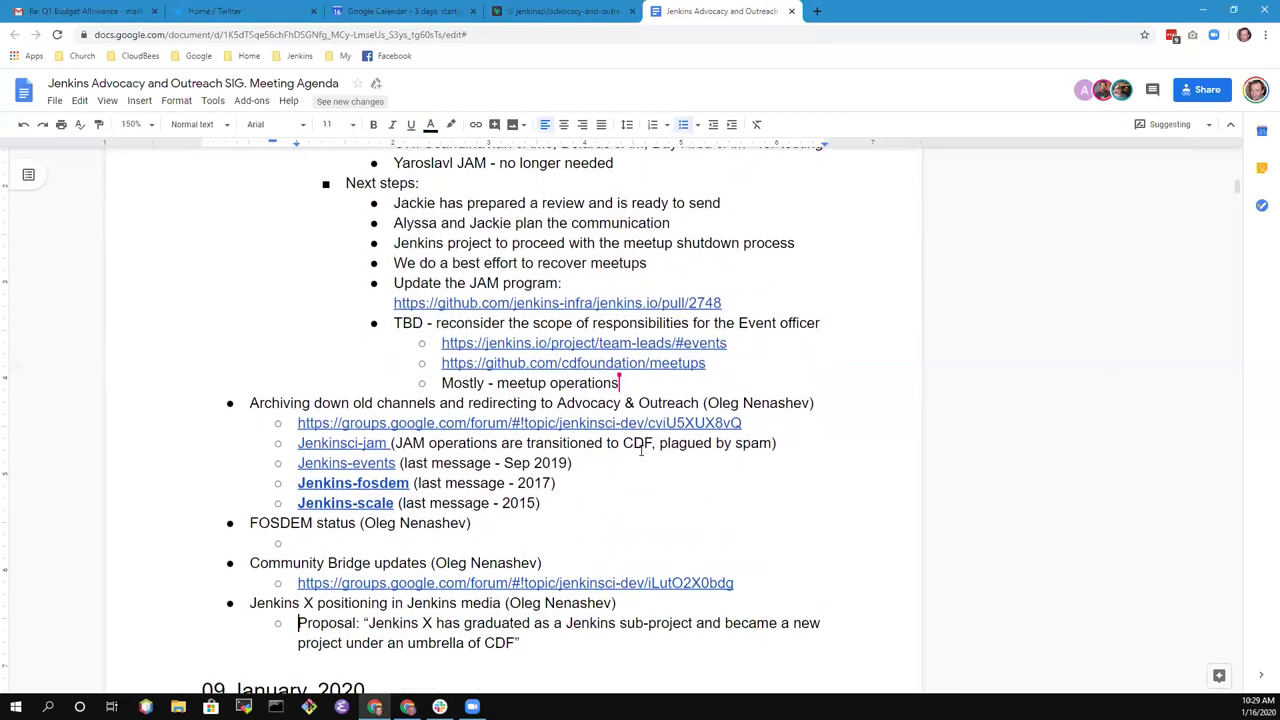
{"action": "key", "text": "Up"}
{"action": "key", "text": "Up"}
{"action": "key", "text": "Up"}
{"action": "key", "text": "Up"}
{"action": "key", "text": "Up"}
{"action": "key", "text": "Up"}
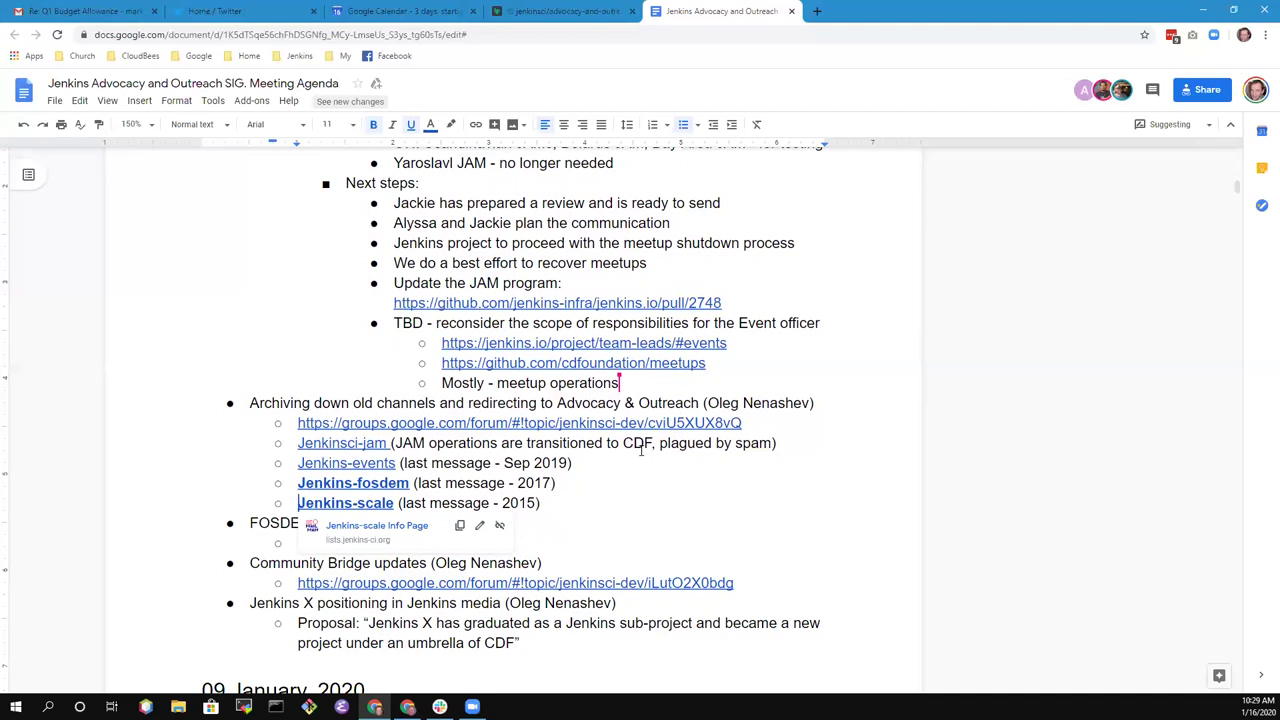
{"action": "key", "text": "Up"}
{"action": "key", "text": "Up"}
{"action": "key", "text": "Up"}
{"action": "key", "text": "Up"}
{"action": "key", "text": "Up"}
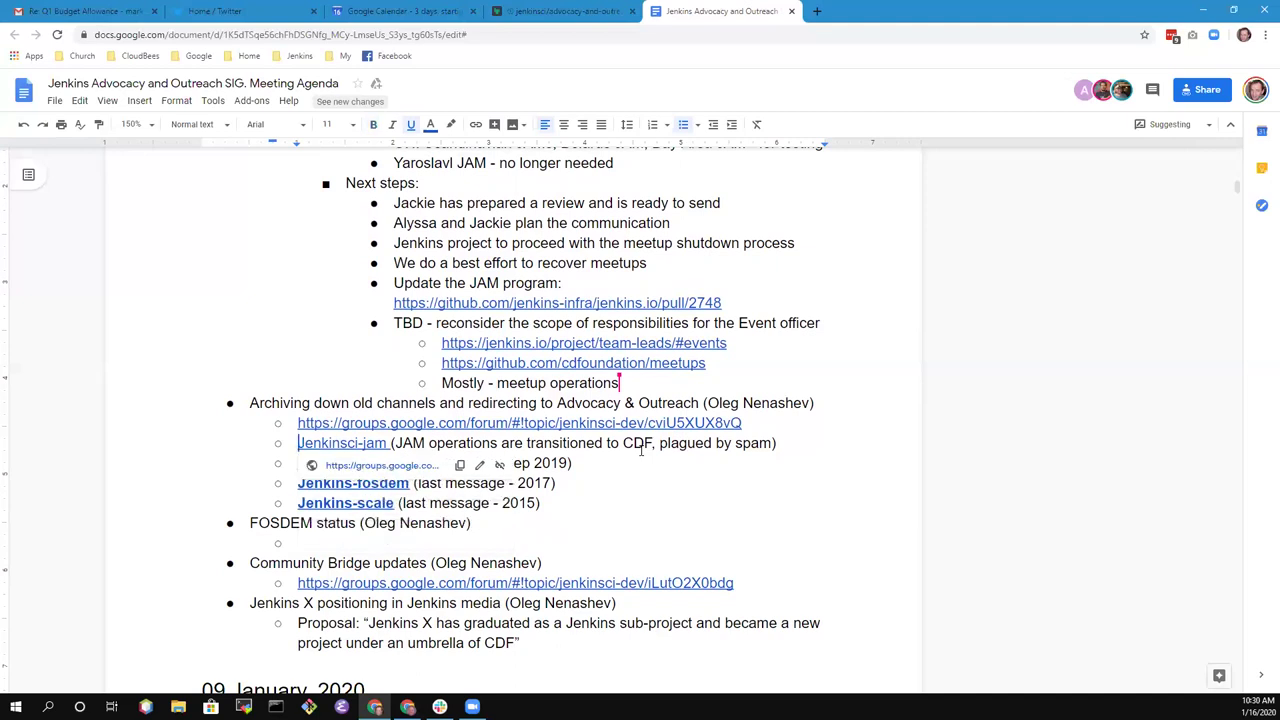
{"action": "key", "text": "Up"}
{"action": "key", "text": "Up"}
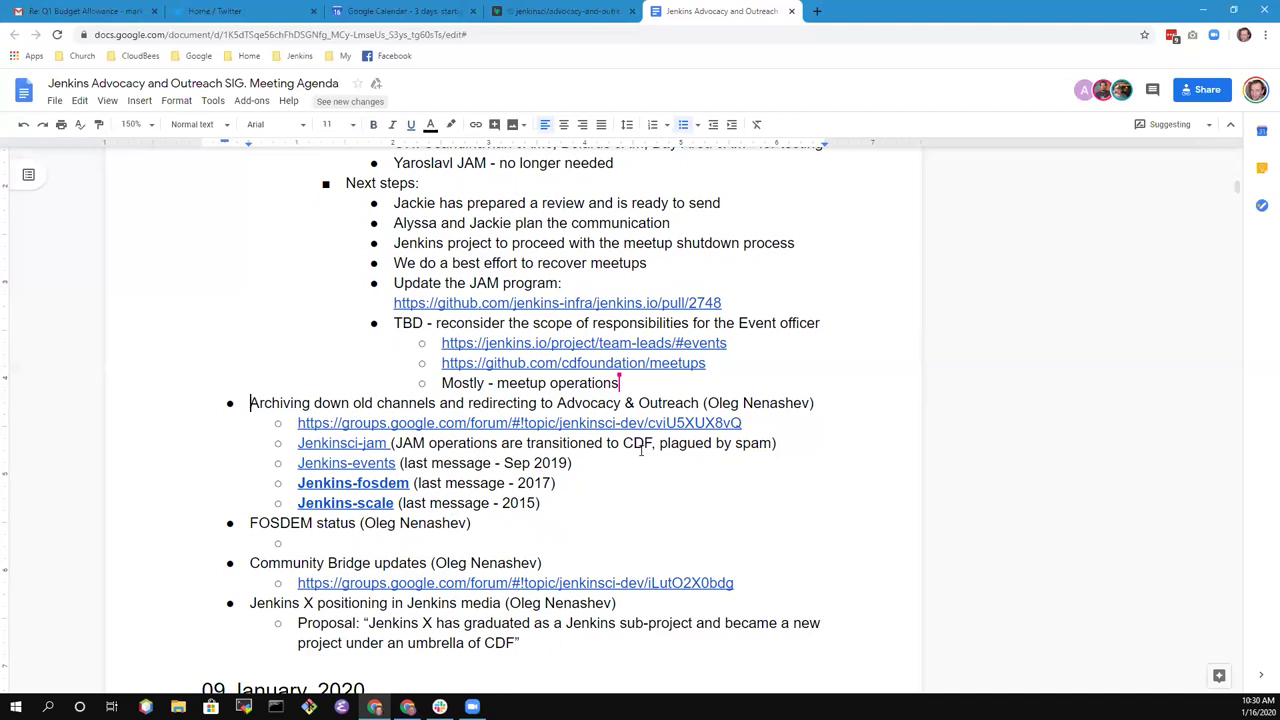
- Select the Archiving topic title through 'Advocacy & Outreach', then go to the Jenkinsci-jam line
{"action": "key", "text": "ctrl+shift+Right"}
{"action": "key", "text": "ctrl+shift+Right"}
{"action": "key", "text": "ctrl+shift+Right"}
{"action": "key", "text": "ctrl+shift+Right"}
{"action": "key", "text": "ctrl+shift+Right"}
{"action": "key", "text": "ctrl+shift+Right"}
{"action": "key", "text": "ctrl+shift+Right"}
{"action": "key", "text": "ctrl+shift+Right"}
{"action": "key", "text": "ctrl+shift+Right"}
{"action": "key", "text": "ctrl+shift+Right"}
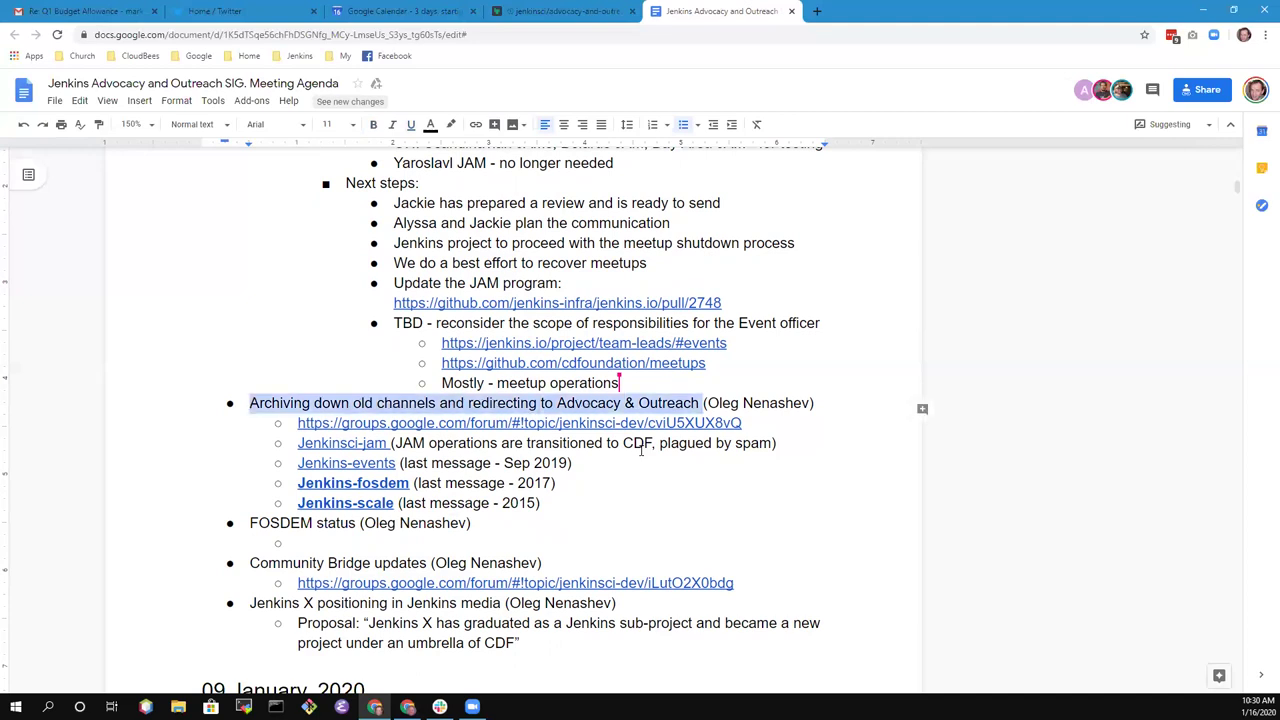
{"action": "key", "text": "shift+Left"}
{"action": "key", "text": "Left"}
{"action": "key", "text": "ctrl+shift+Right"}
{"action": "key", "text": "ctrl+shift+Right"}
{"action": "key", "text": "ctrl+shift+Right"}
{"action": "key", "text": "ctrl+shift+Right"}
{"action": "key", "text": "ctrl+shift+Right"}
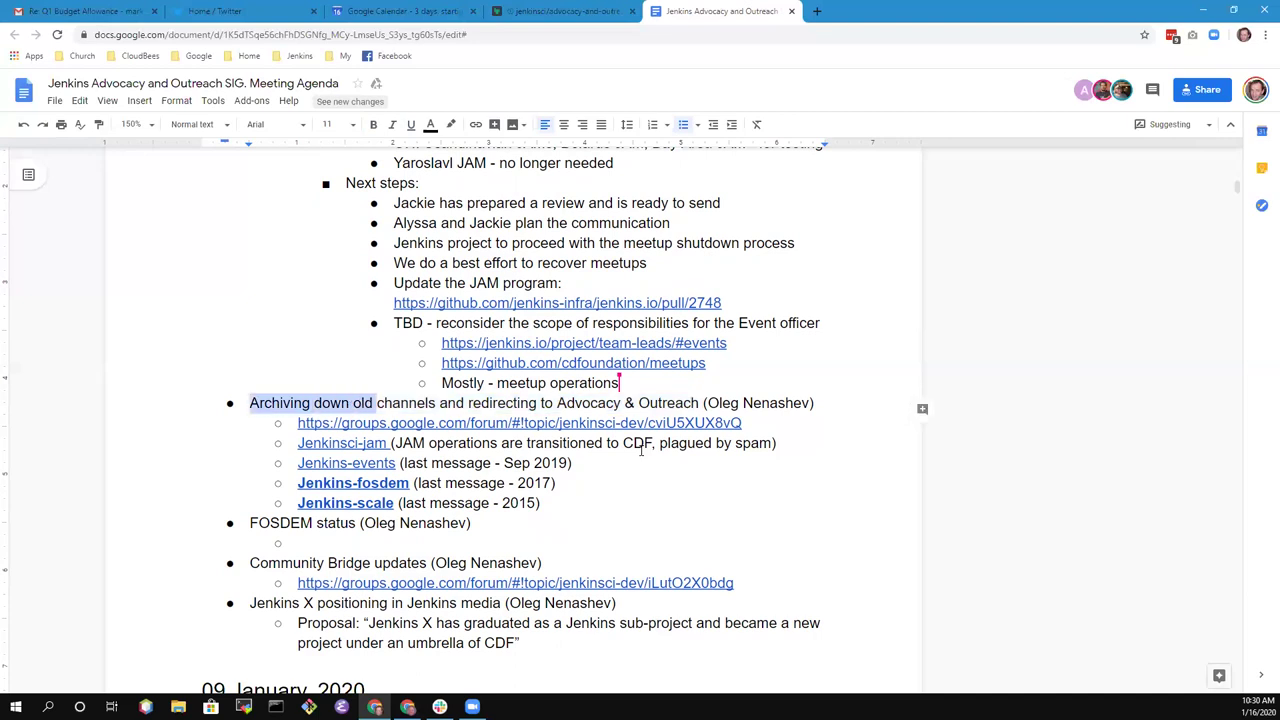
{"action": "key", "text": "ctrl+shift+Right"}
{"action": "key", "text": "ctrl+shift+Right"}
{"action": "key", "text": "ctrl+shift+Right"}
{"action": "key", "text": "ctrl+shift+Right"}
{"action": "key", "text": "ctrl+shift+Right"}
{"action": "key", "text": "shift+Left"}
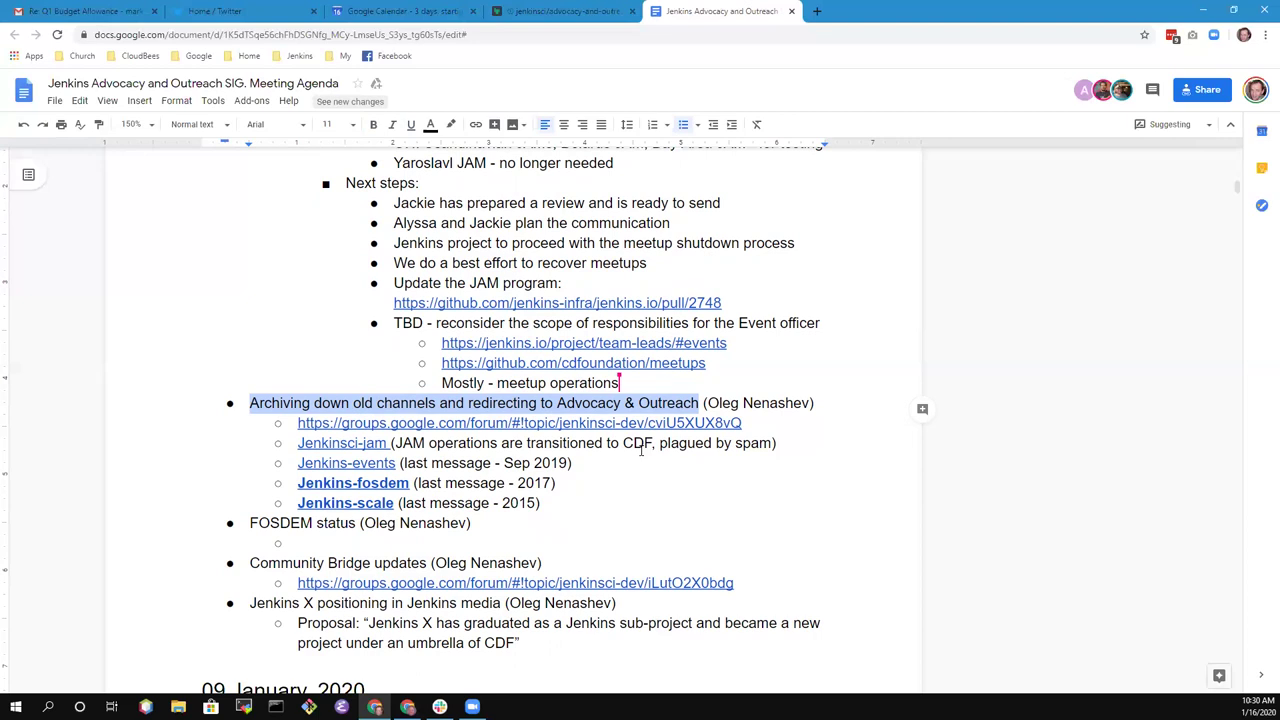
{"action": "key", "text": "Down"}
{"action": "key", "text": "End"}
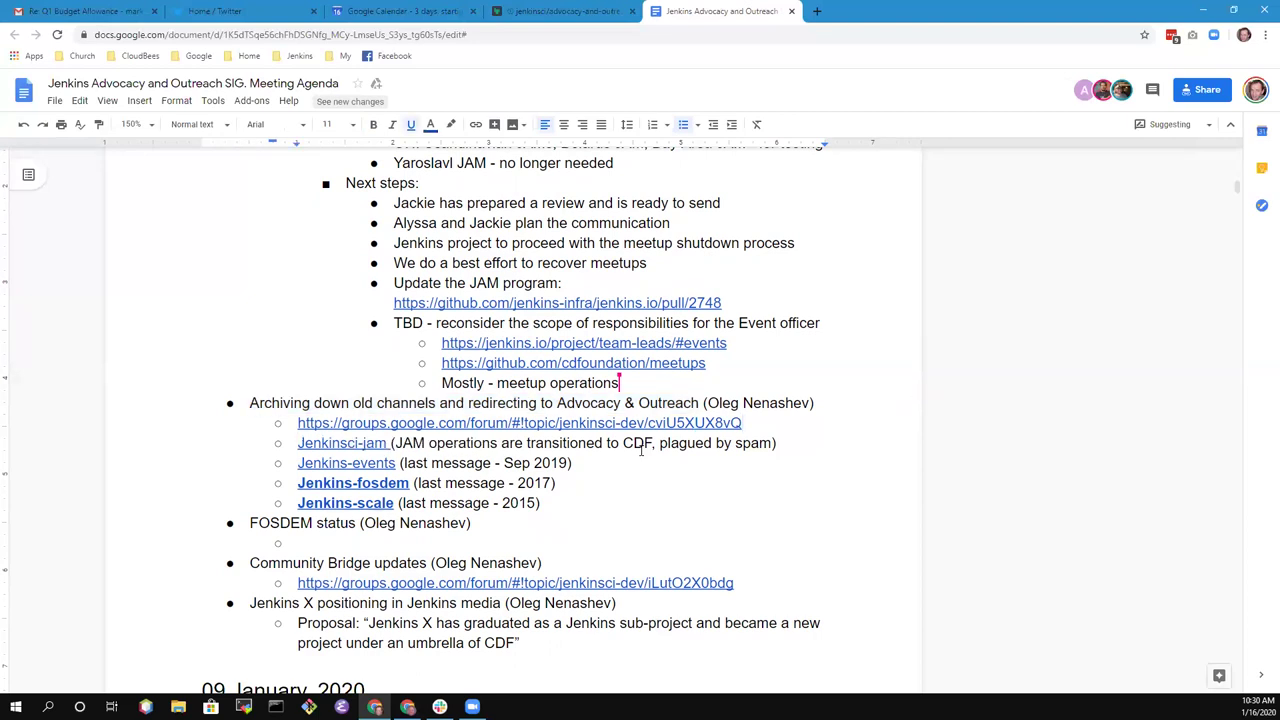
{"action": "key", "text": "Down"}
- Add sub-bullet 'Meetup operations - better to host in CDF process' under Jenkinsci-jam
{"action": "key", "text": "Return"}
{"action": "key", "text": "Tab"}
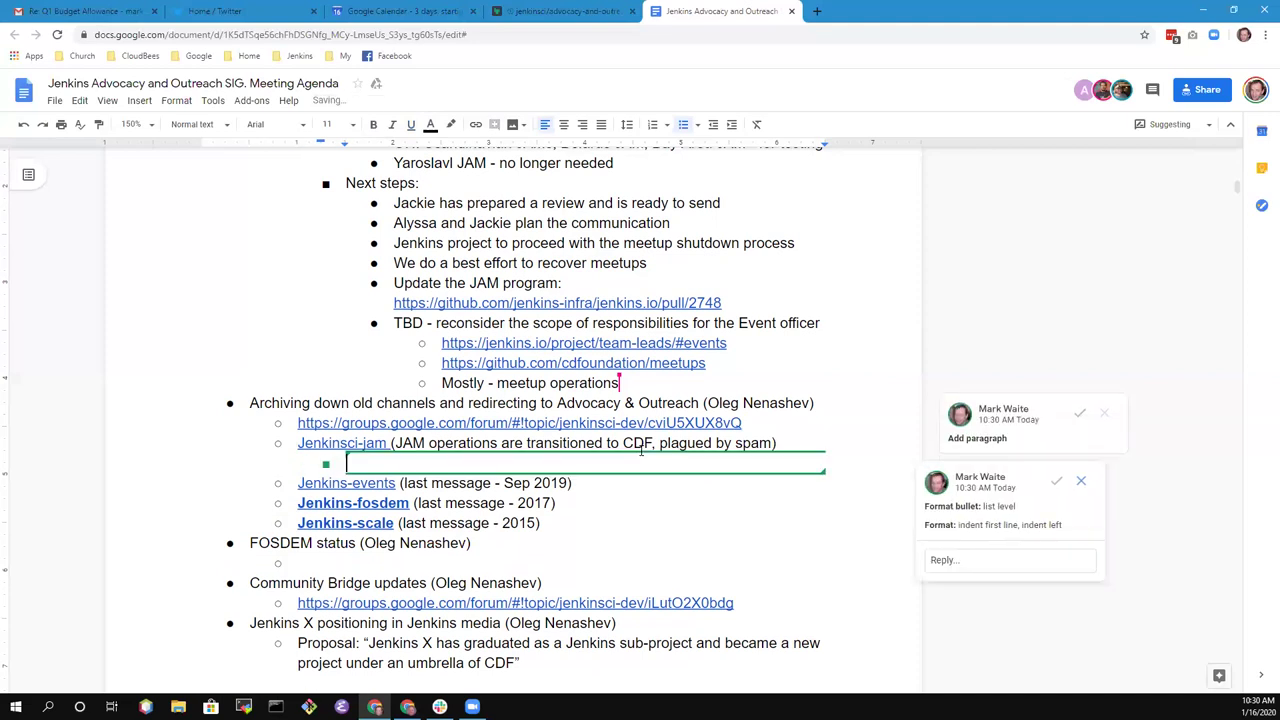
{"action": "type", "text": "Meetup operatiojns"}
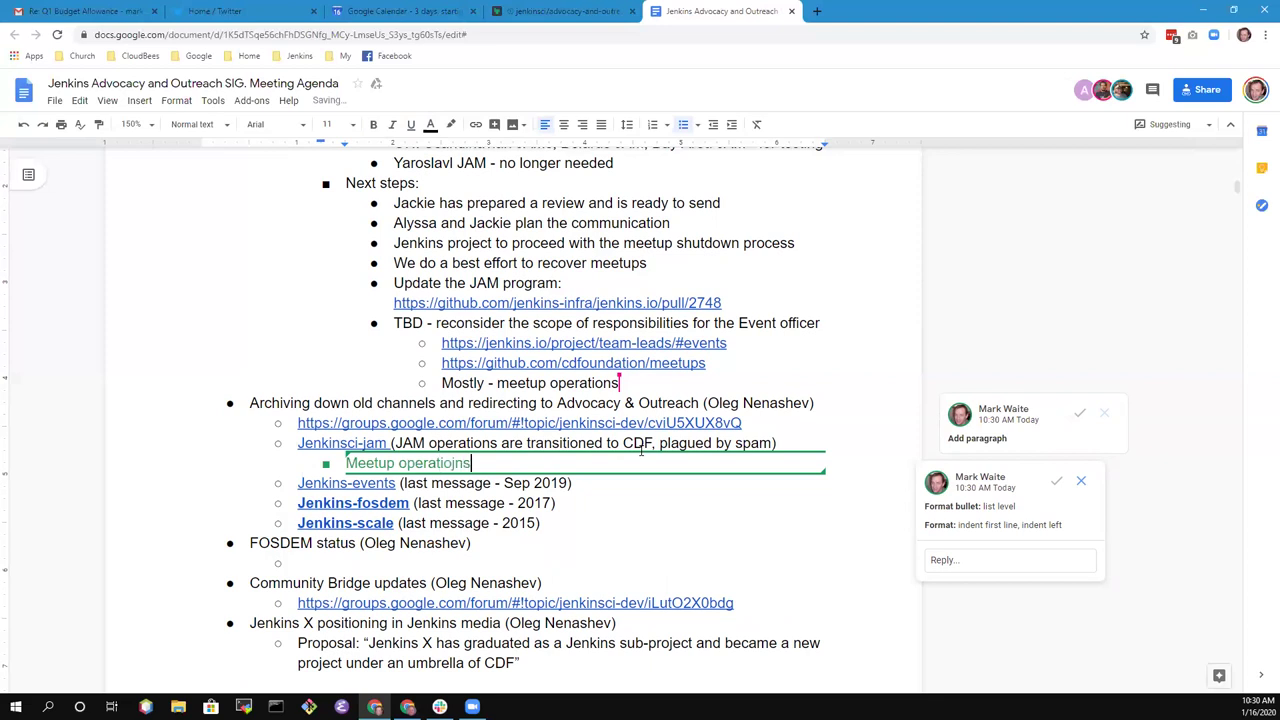
{"action": "key", "text": "BackSpace"}
{"action": "key", "text": "BackSpace"}
{"action": "key", "text": "BackSpace"}
{"action": "type", "text": "ns - better to "}
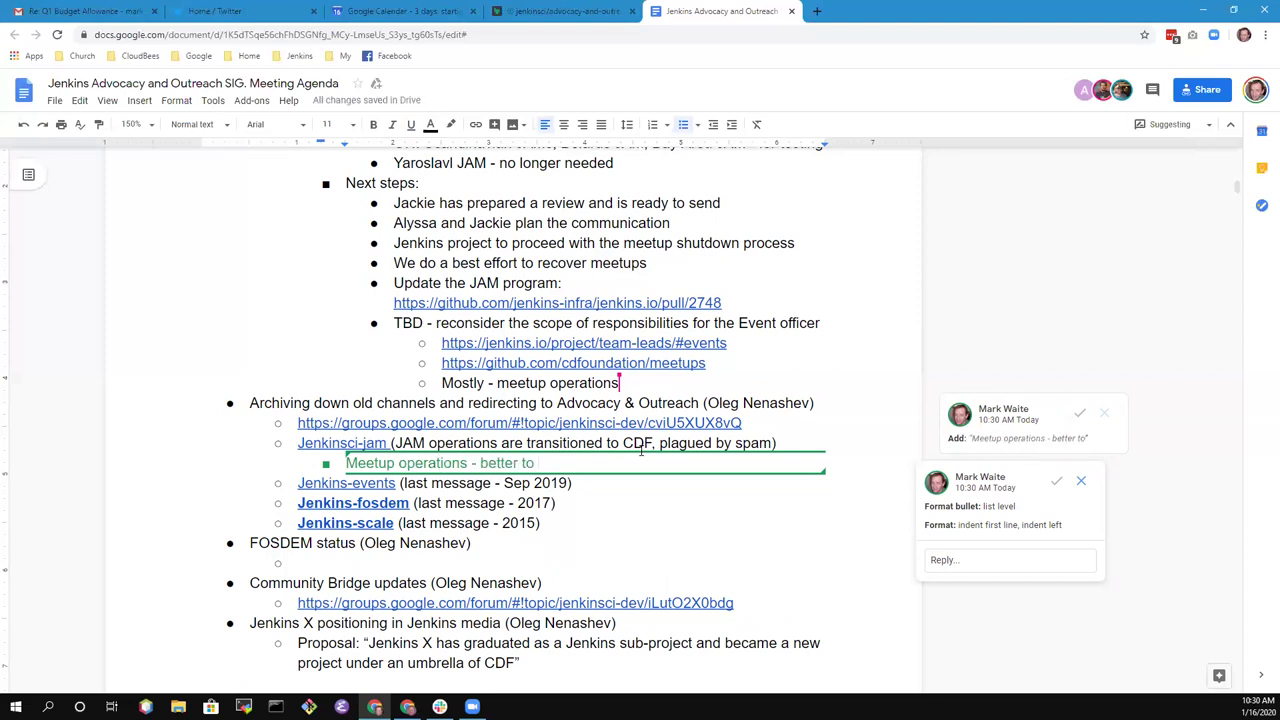
{"action": "type", "text": "host in CDF "}
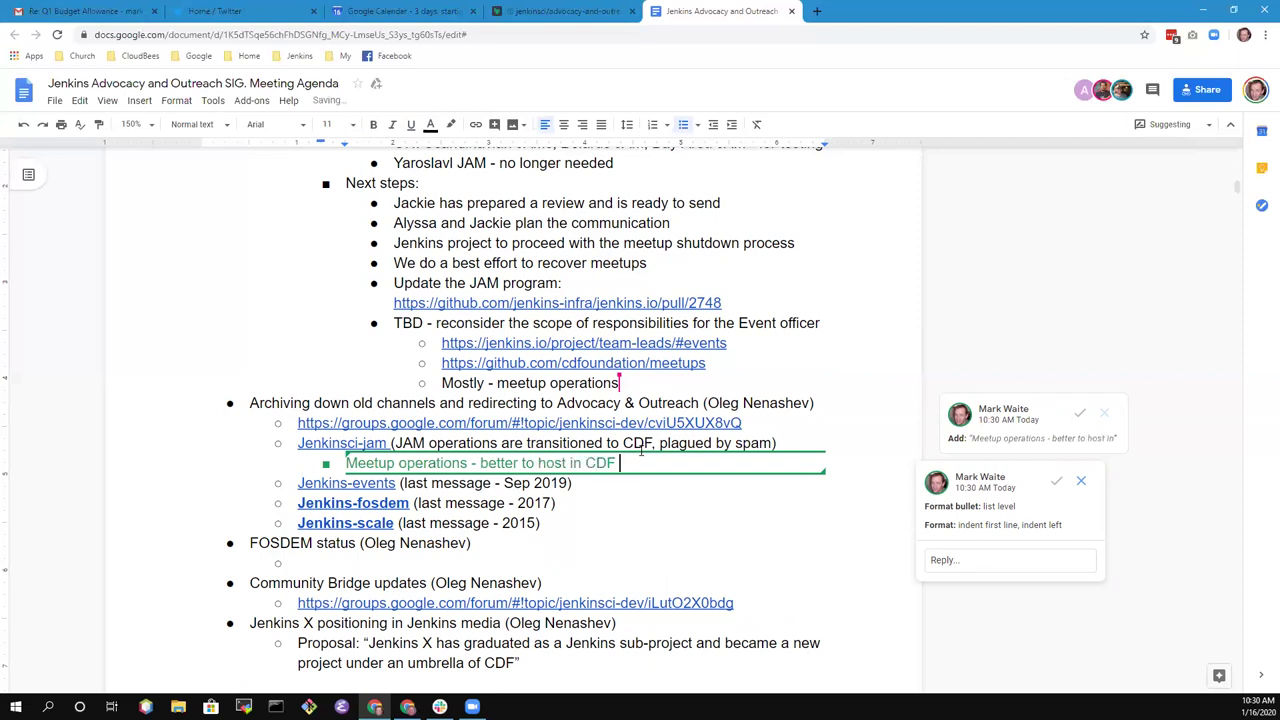
{"action": "type", "text": "process"}
- Add a second sub-bullet 'Shutdown and archive it'
{"action": "key", "text": "Return"}
{"action": "type", "text": "Sh"}
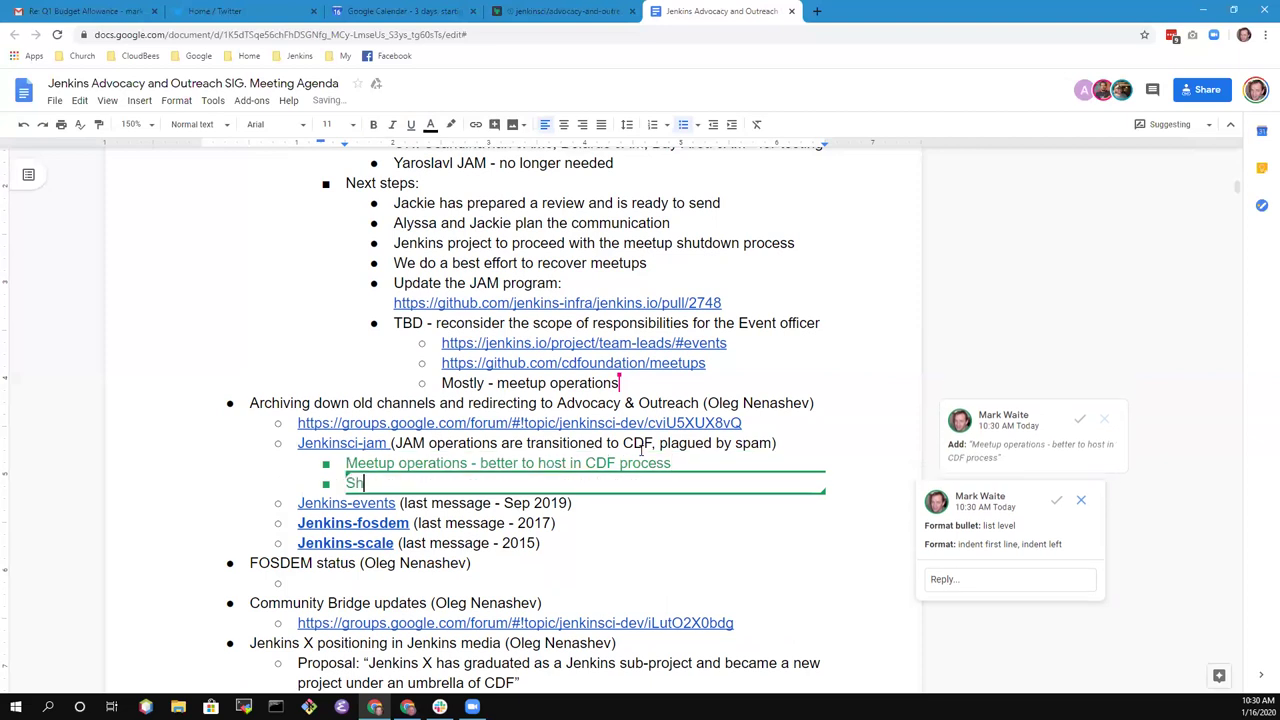
{"action": "type", "text": "utdown and archives"}
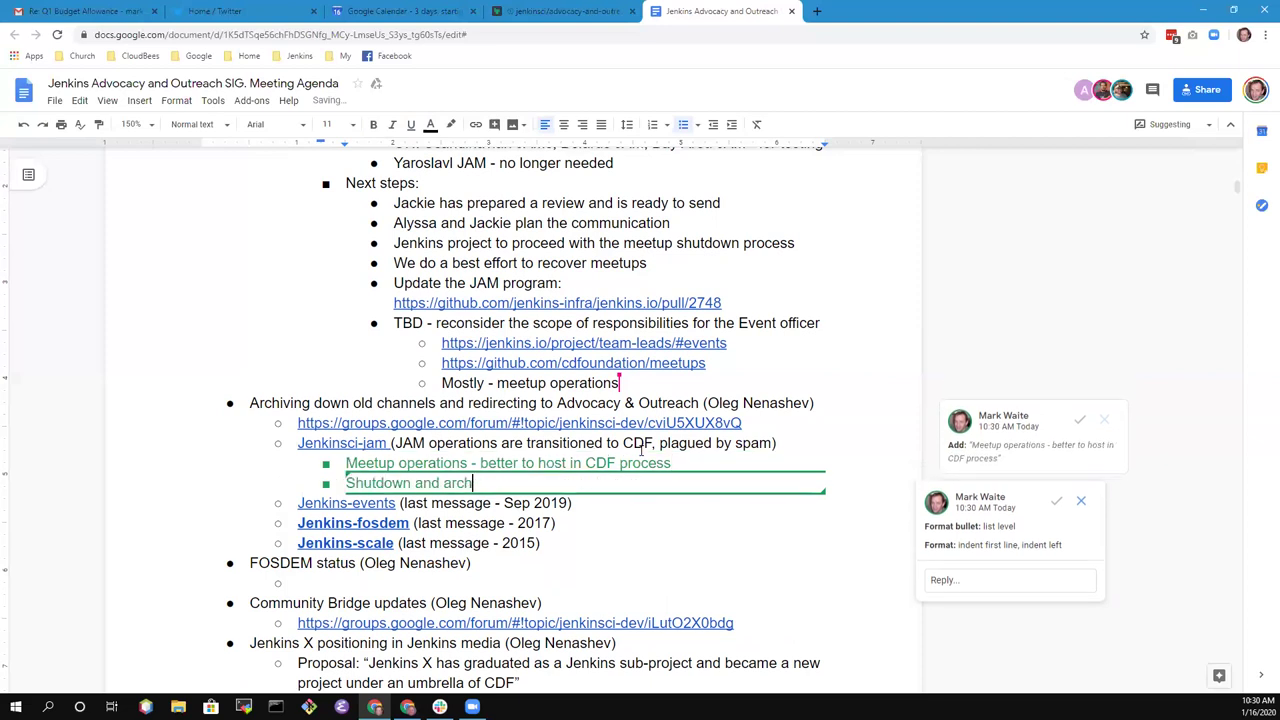
{"action": "key", "text": "BackSpace"}
{"action": "key", "text": "BackSpace"}
{"action": "type", "text": "e it"}
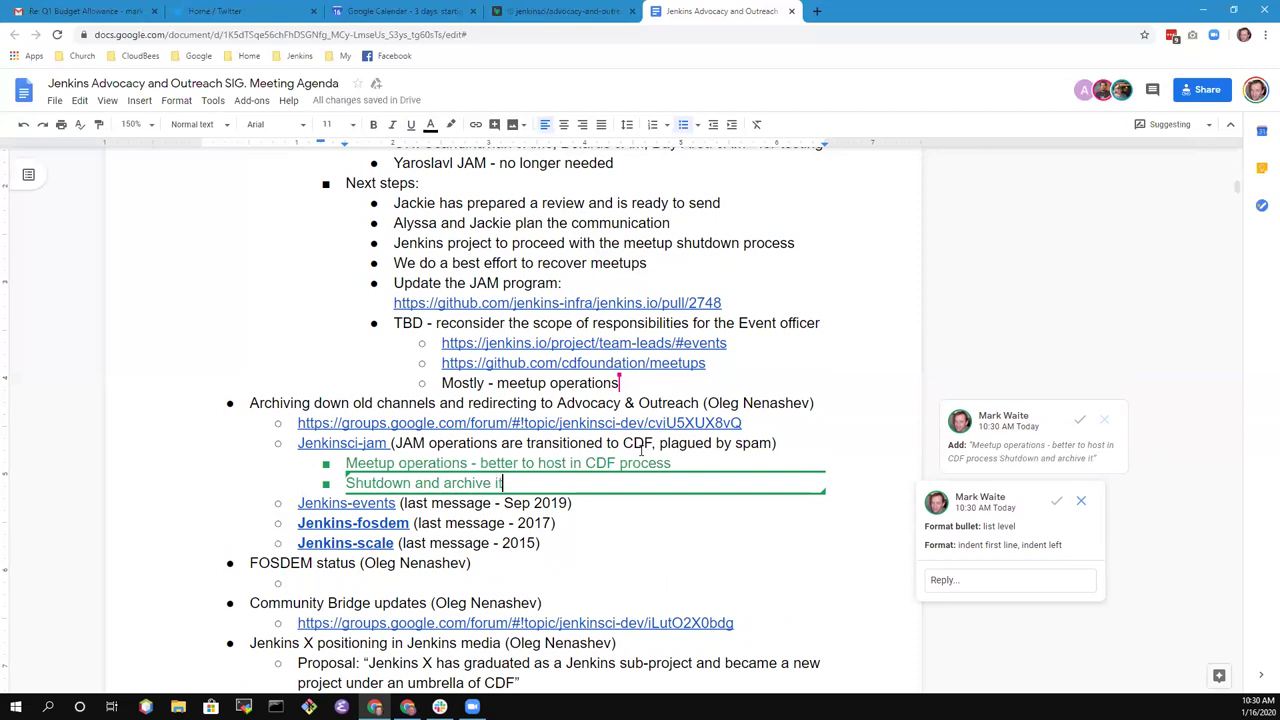
{"action": "type", "text": " ("}
{"action": "key", "text": "BackSpace"}
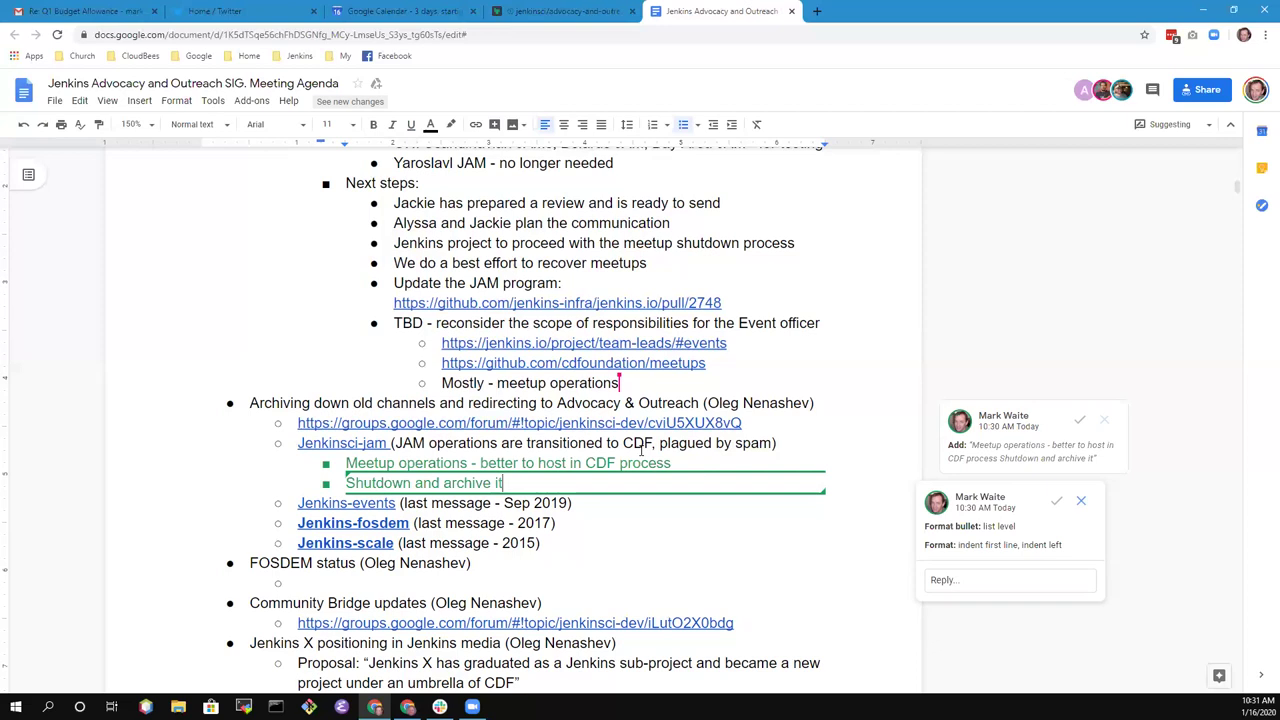
- Add 'Remove from the jenkins.io list of mailing lists' and append '- approved by governance meeting' to the shutdown note
{"action": "key", "text": "Return"}
{"action": "type", "text": "Remove fr"}
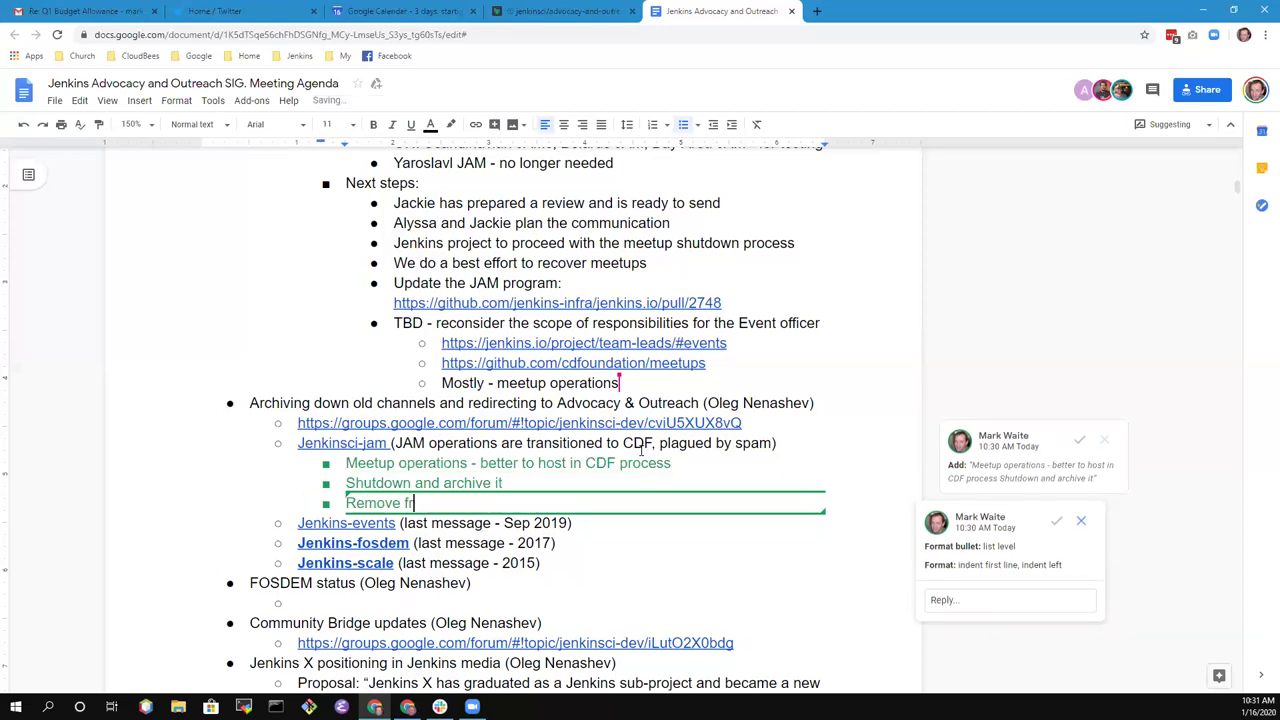
{"action": "type", "text": "om the "}
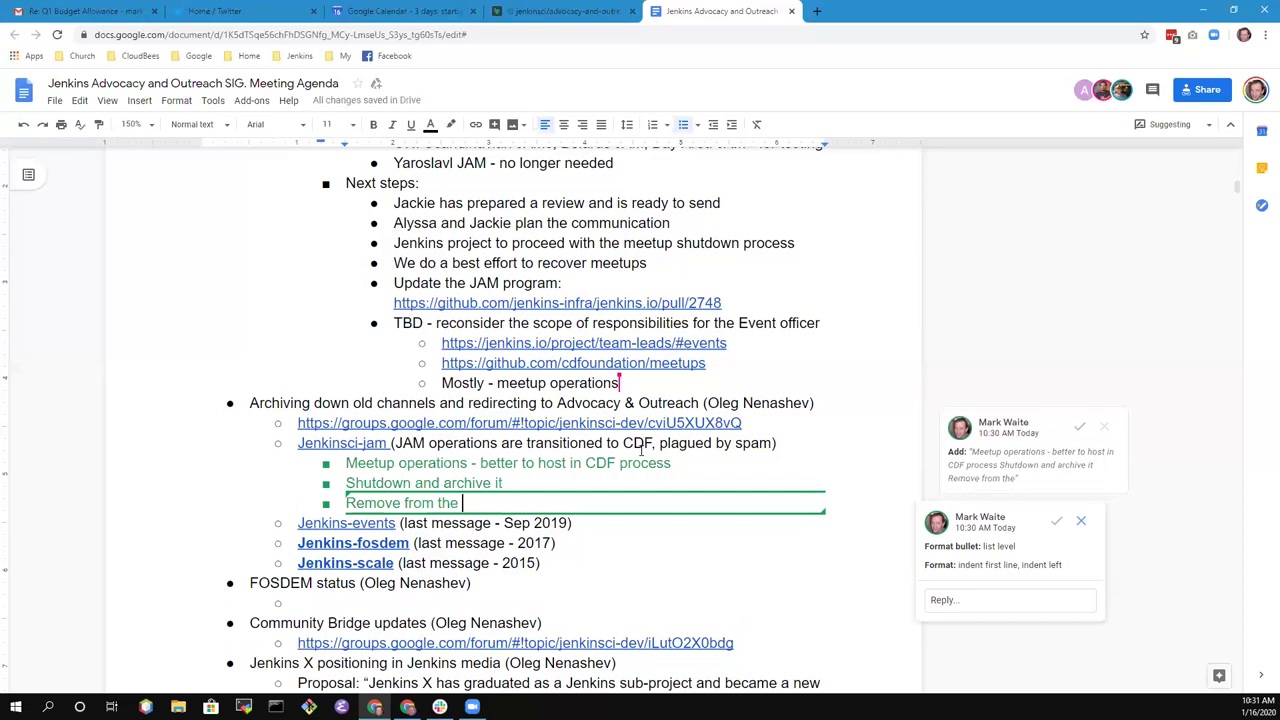
{"action": "type", "text": "jenk"}
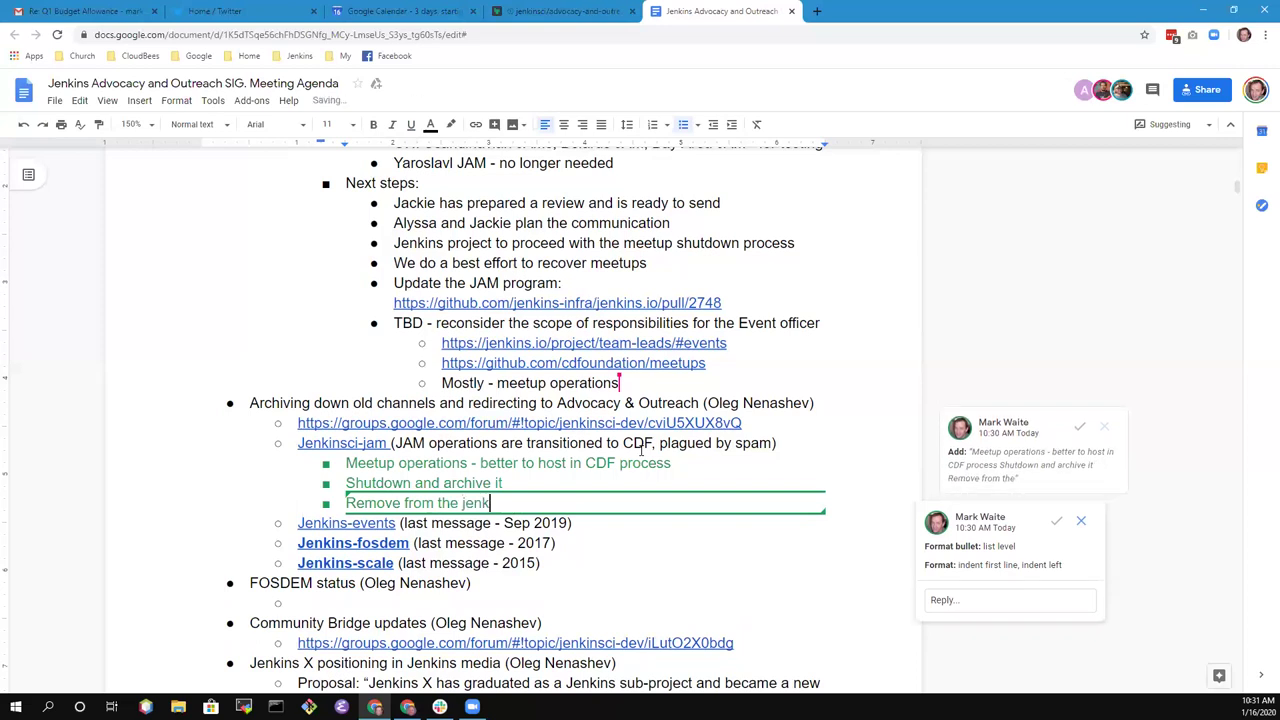
{"action": "type", "text": "ins.io list of ma"}
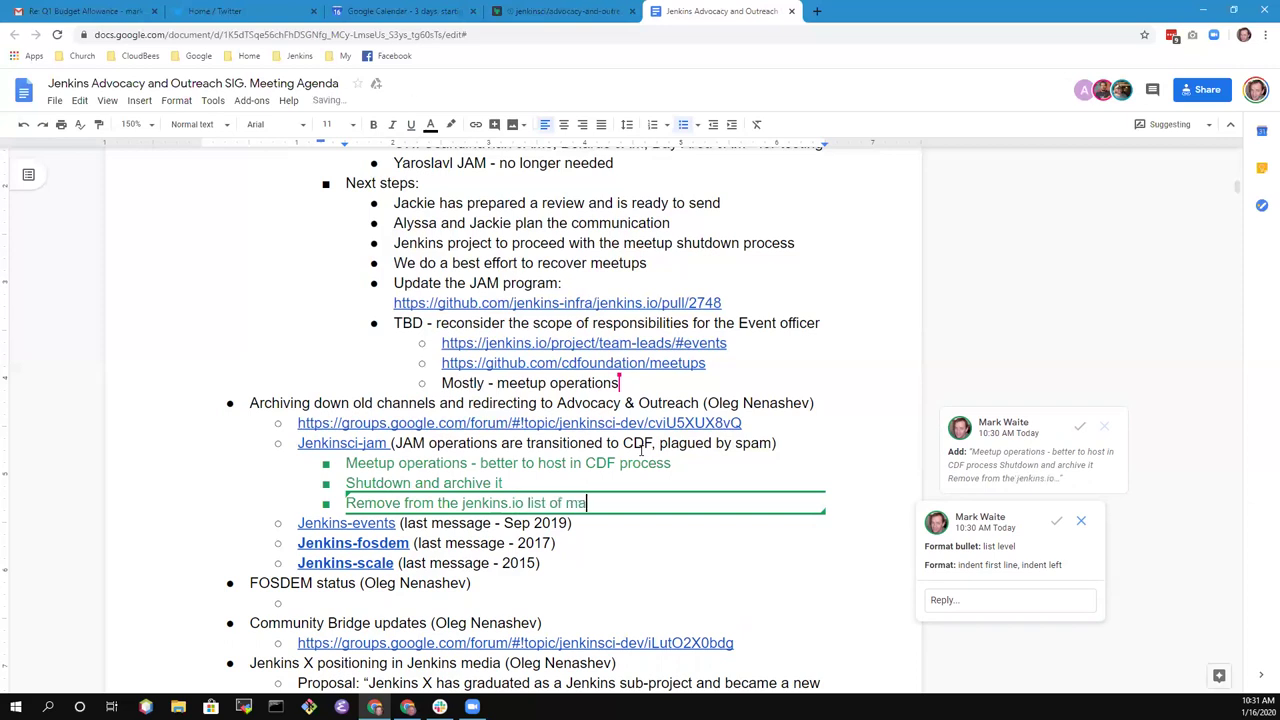
{"action": "type", "text": "iling lists"}
{"action": "key", "text": "Down"}
{"action": "key", "text": "Up"}
{"action": "key", "text": "Up"}
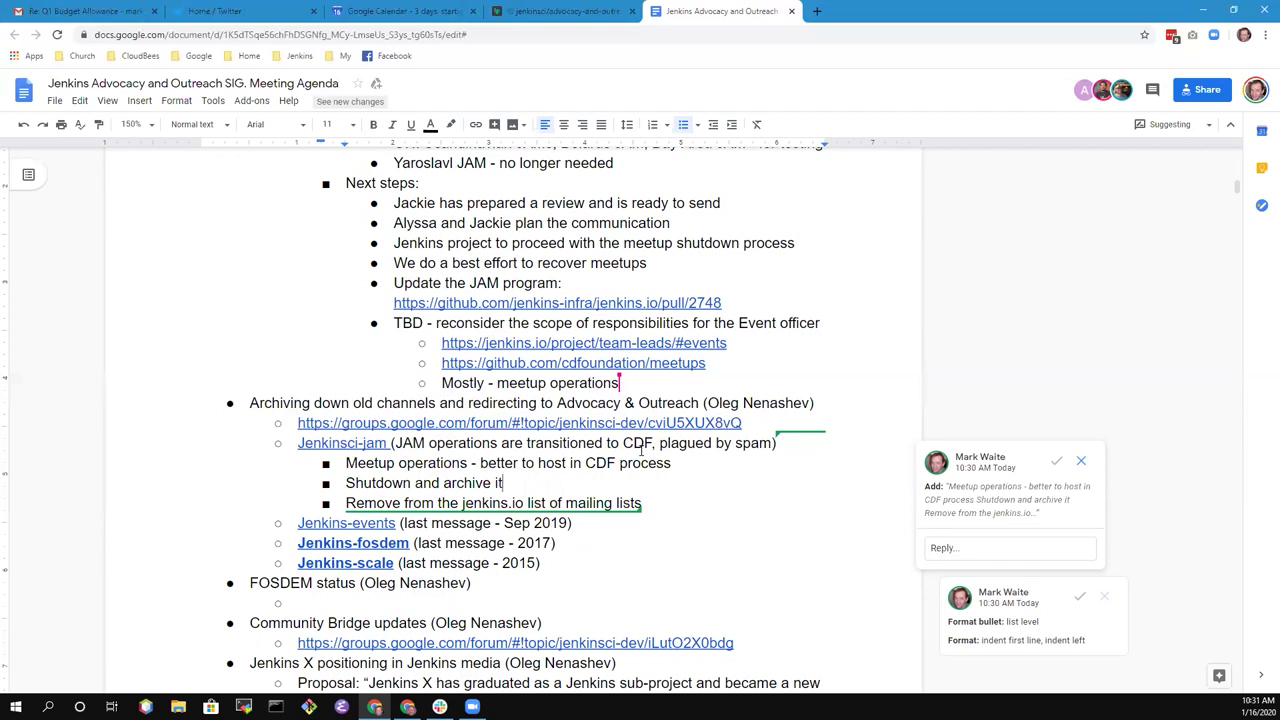
{"action": "key", "text": "Down"}
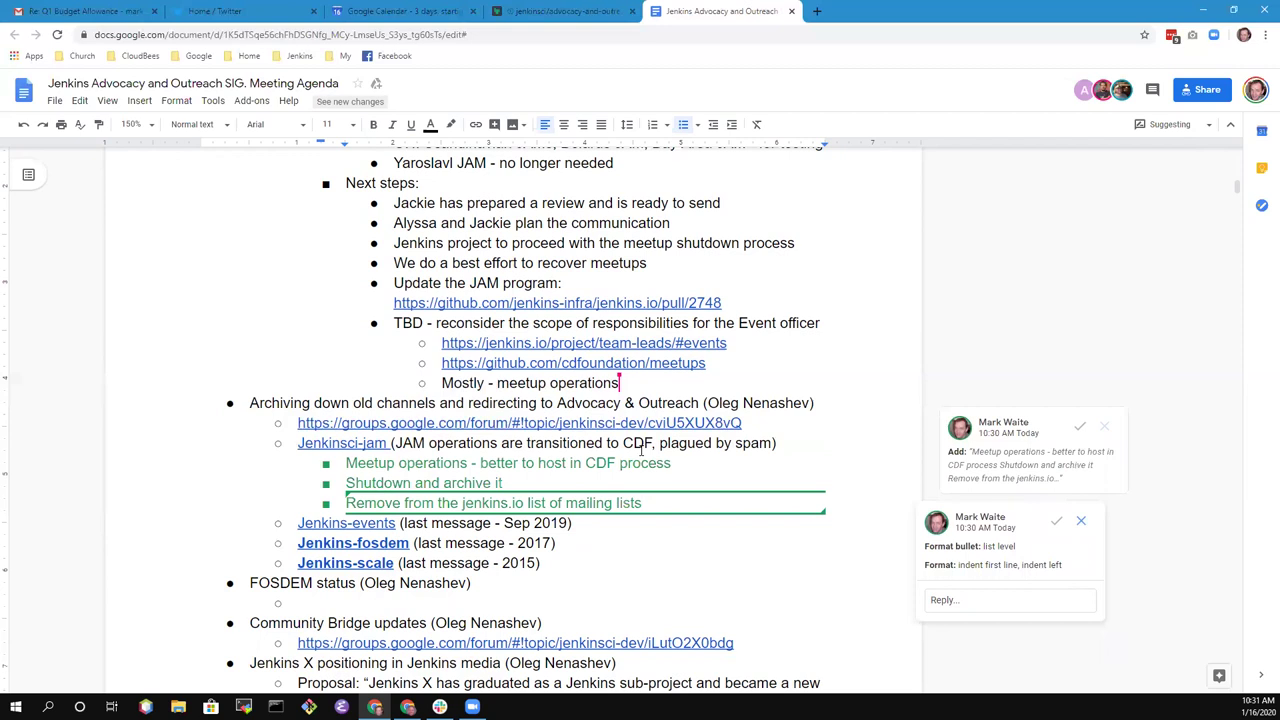
{"action": "key", "text": "Right"}
{"action": "key", "text": "Up"}
{"action": "key", "text": "Left"}
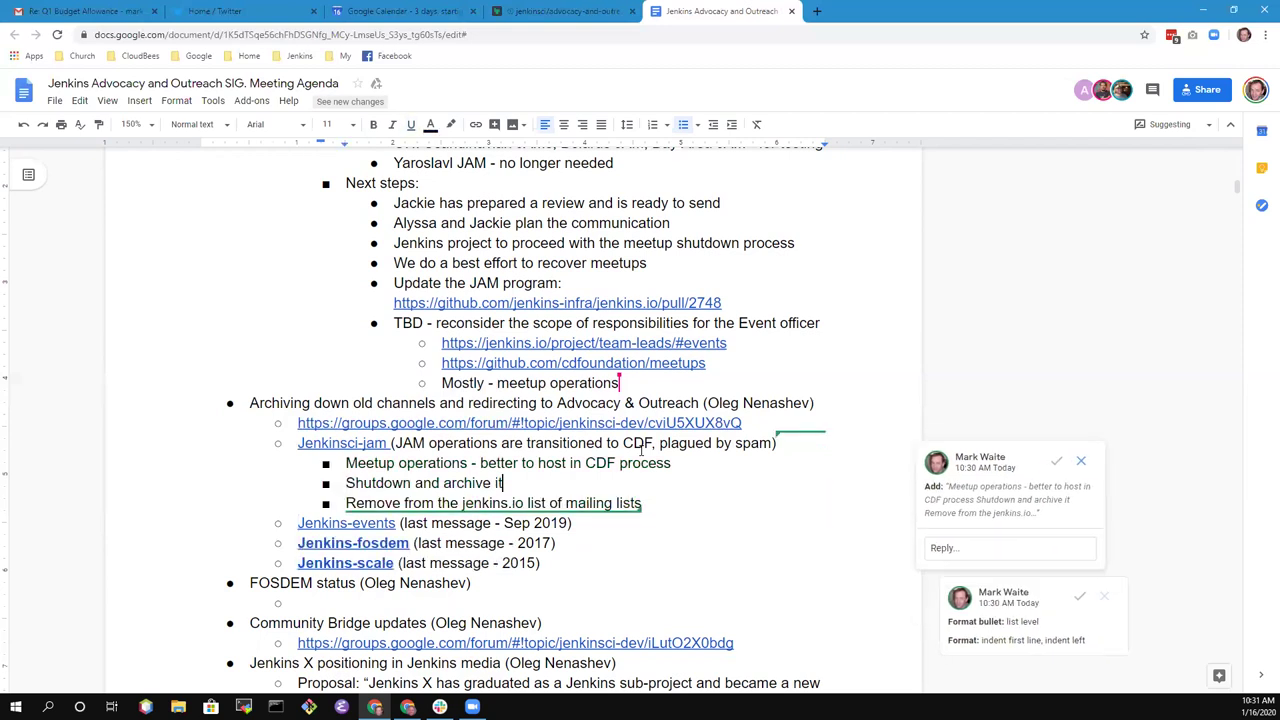
{"action": "type", "text": "- approved by"}
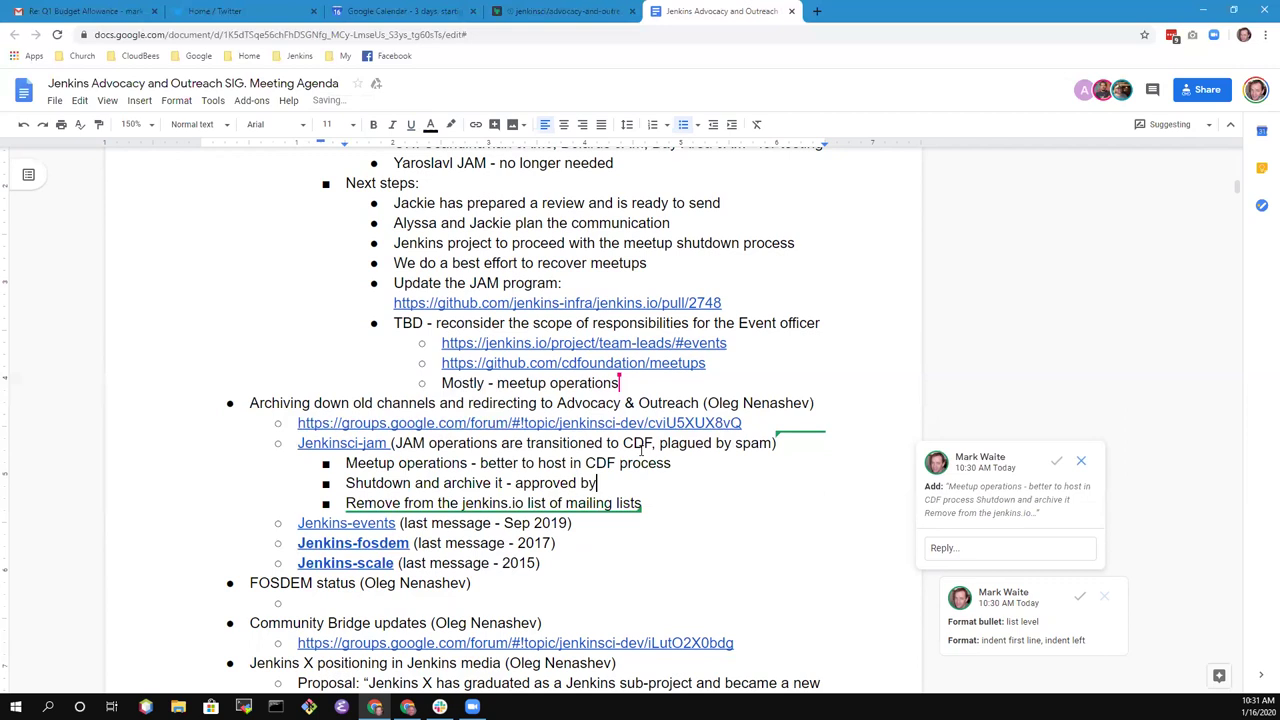
{"action": "type", "text": " governance meeting"}
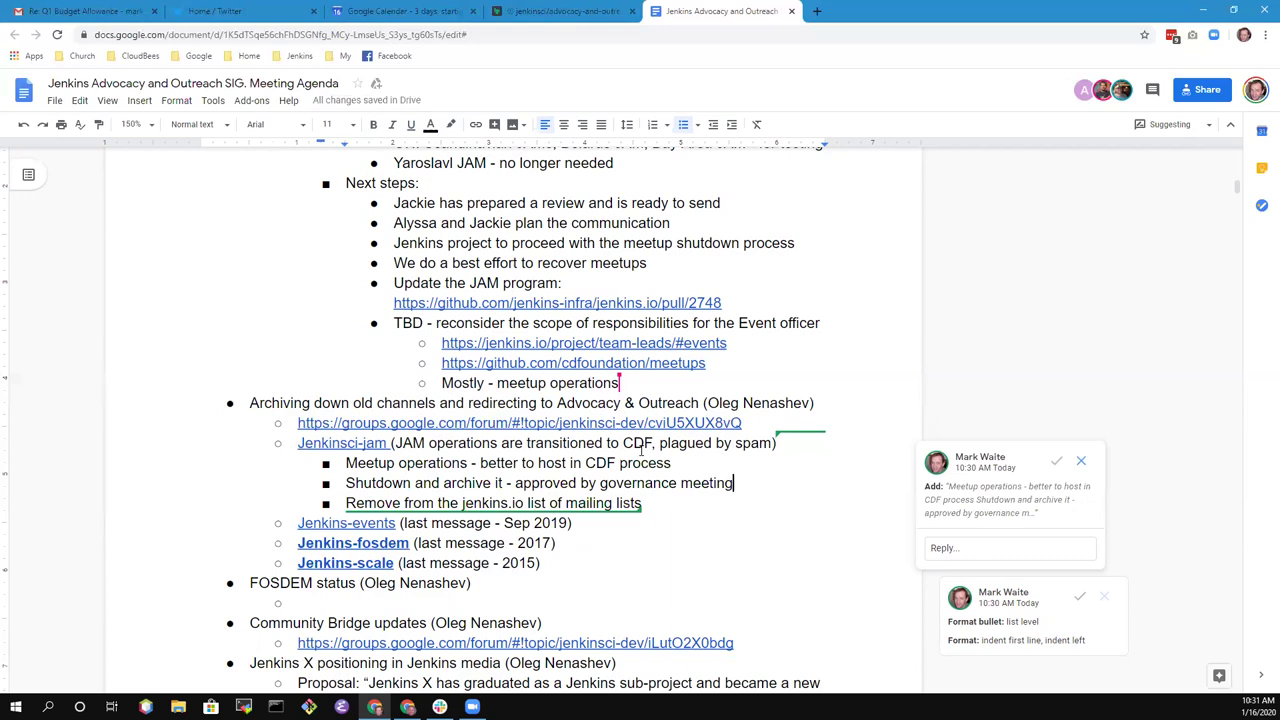
{"action": "key", "text": "Down"}
{"action": "key", "text": "Down"}
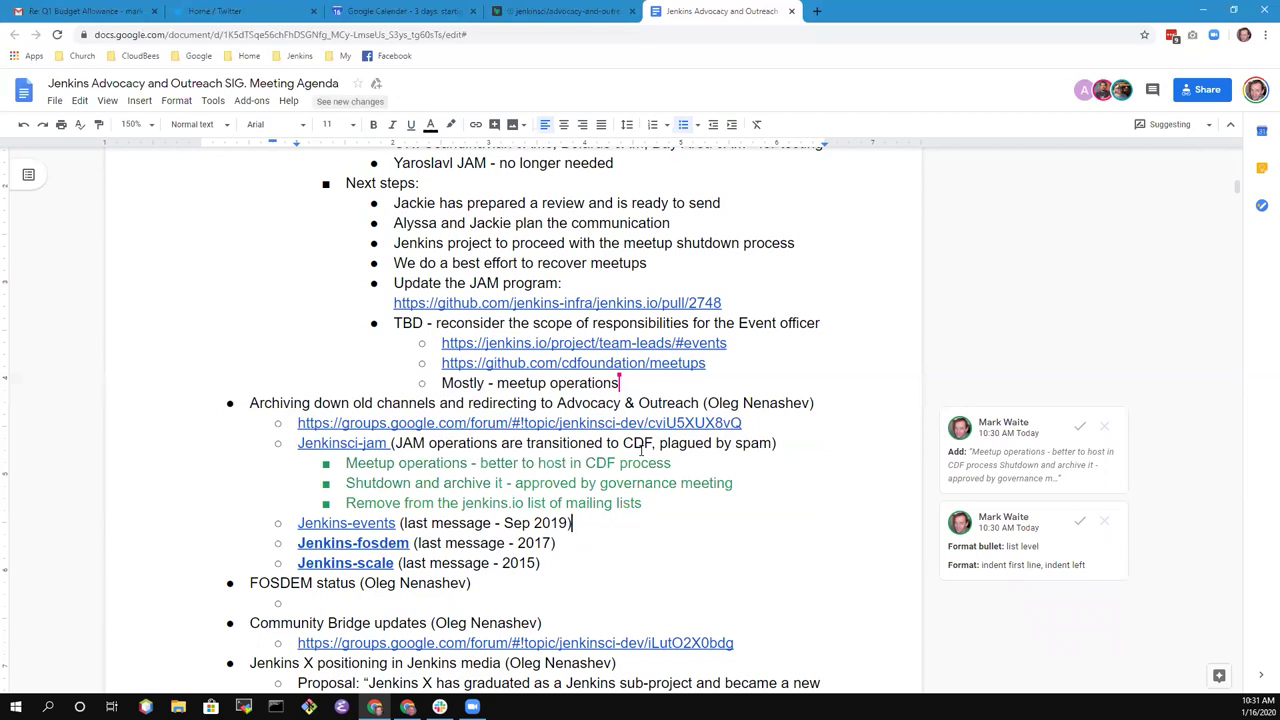
- Add sub-bullet 'Inactive - same process as jenkinsci-jam' under Jenkins-events
{"action": "key", "text": "Return"}
{"action": "key", "text": "Tab"}
{"action": "type", "text": "Inactive - "}
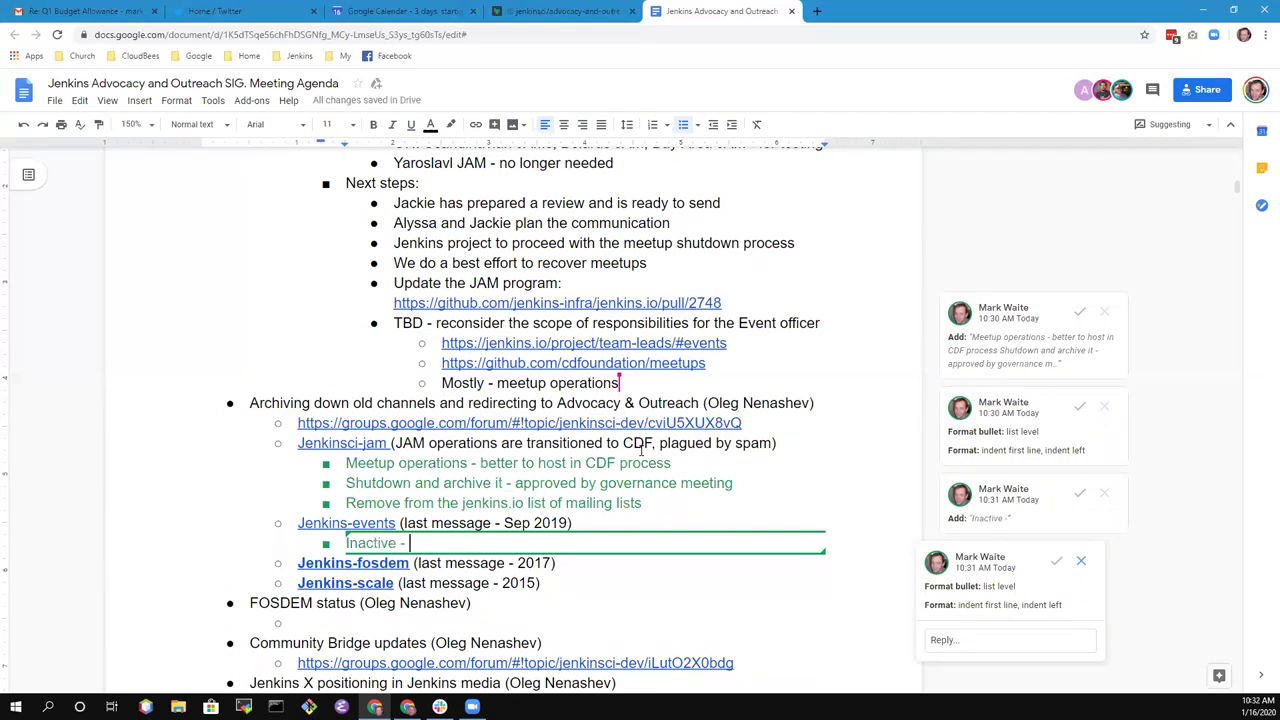
{"action": "type", "text": "same process "}
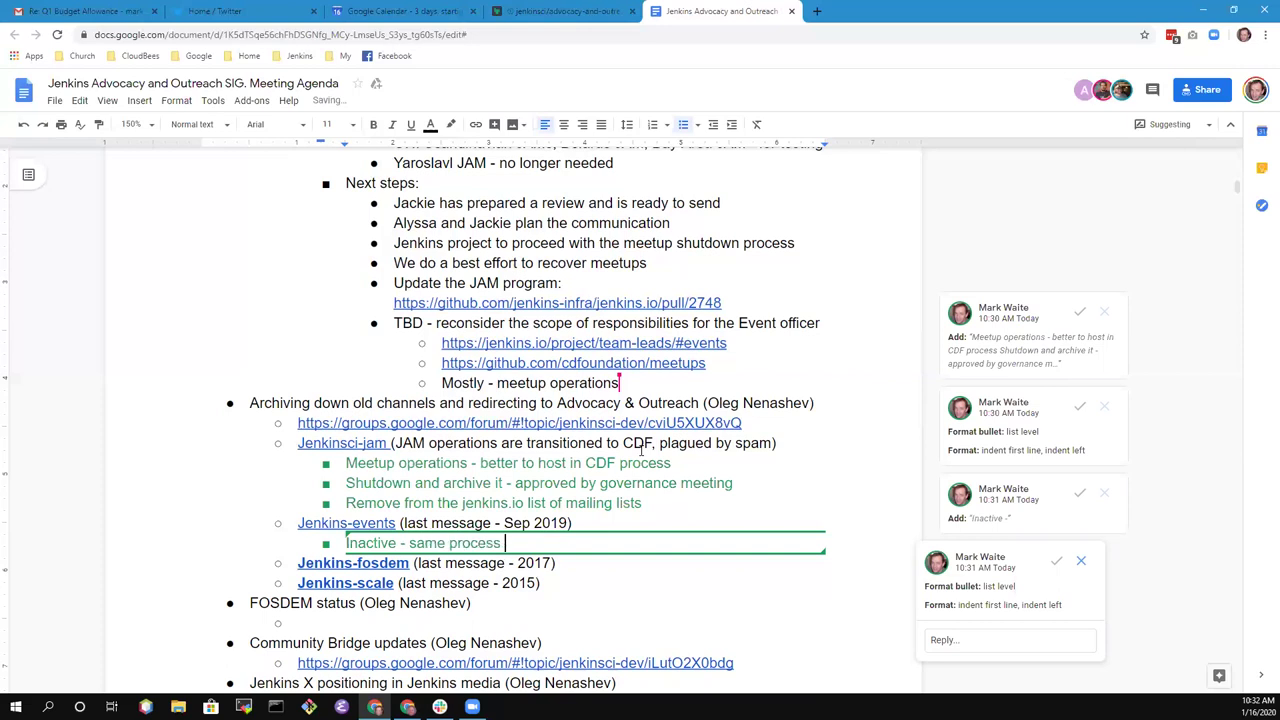
{"action": "type", "text": "as jenkinsci-"}
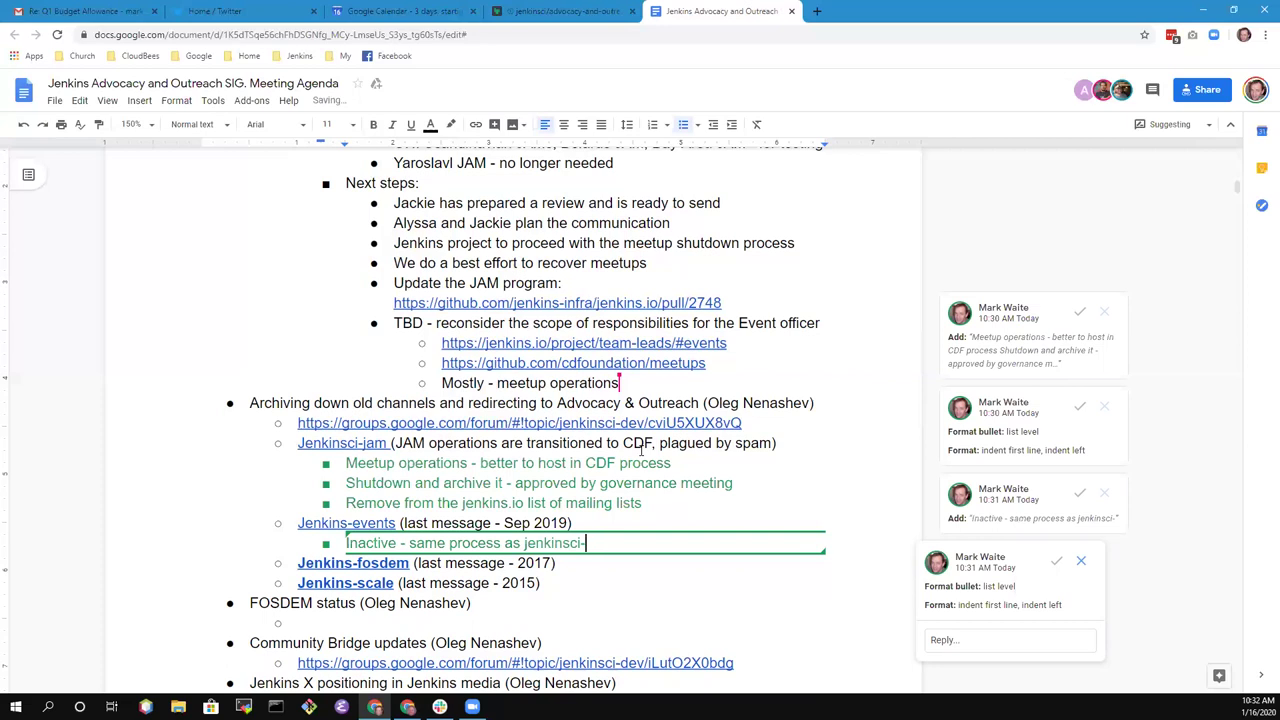
{"action": "type", "text": "jam"}
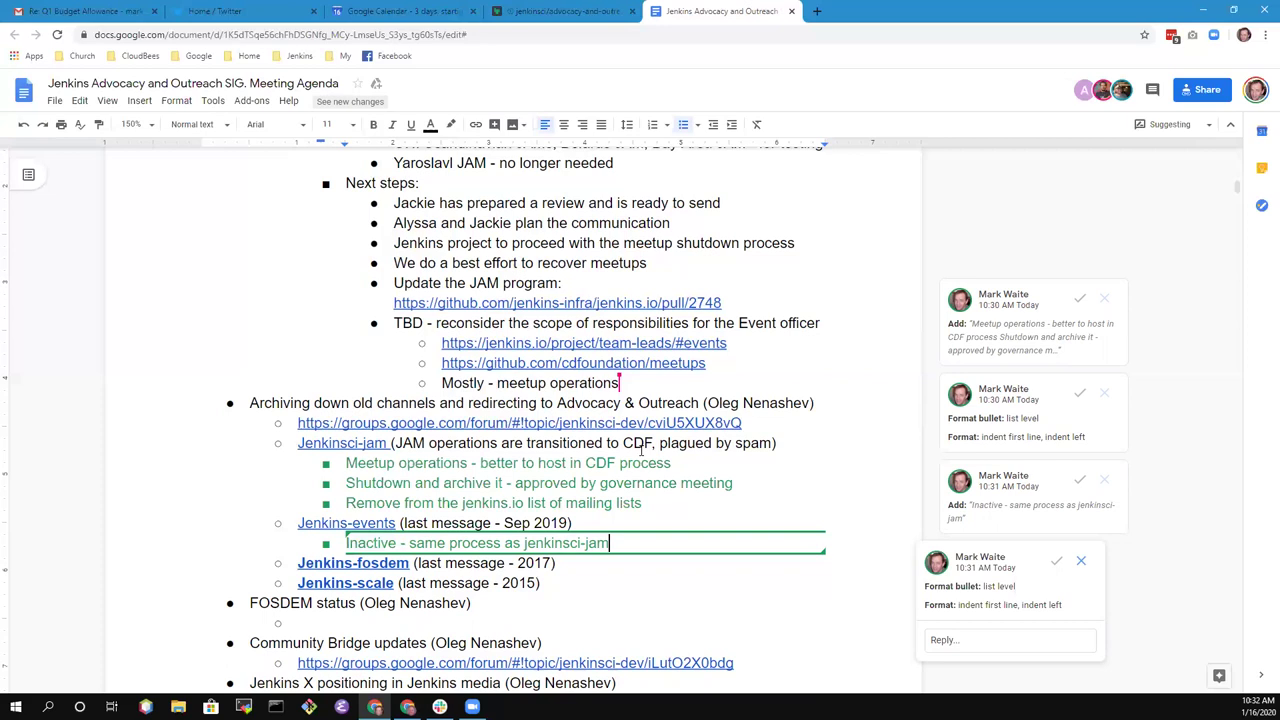
- Add note 'Shutdown also removes a list that we maintain, archive nicely and decommission the service', then select both notes
{"action": "key", "text": "Return"}
{"action": "type", "text": "Shutdo"}
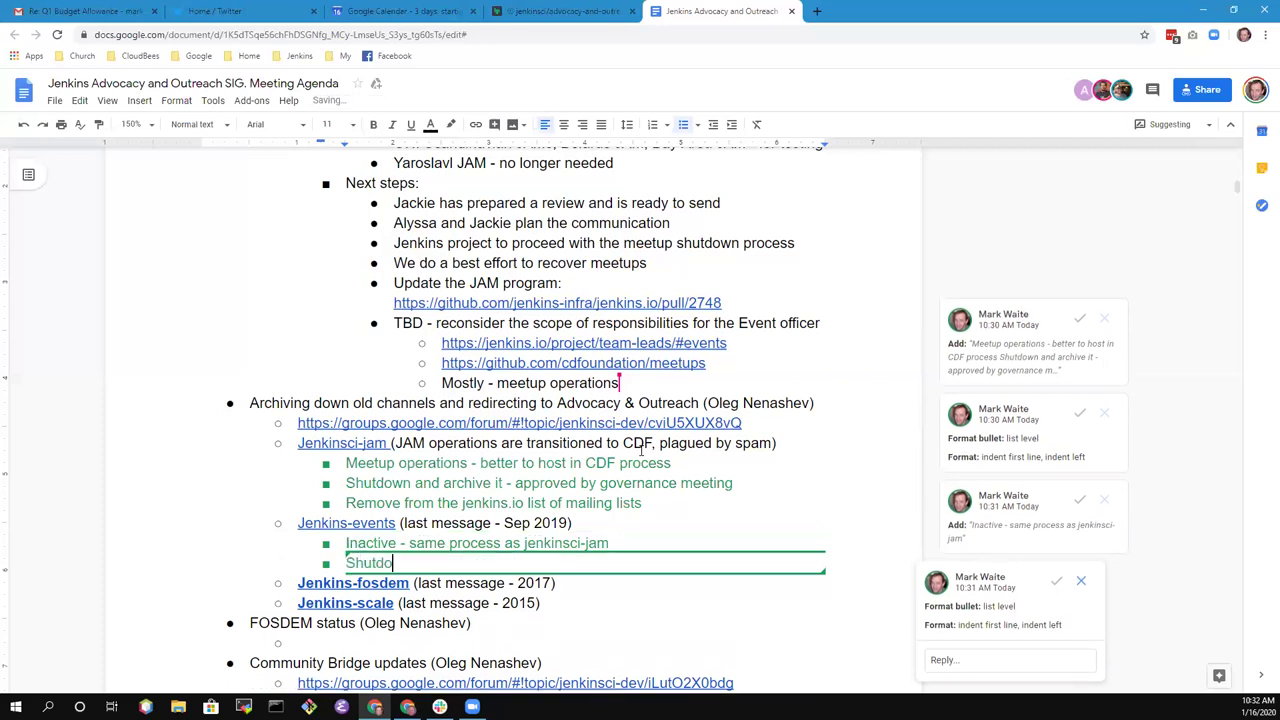
{"action": "type", "text": "wn also removes"}
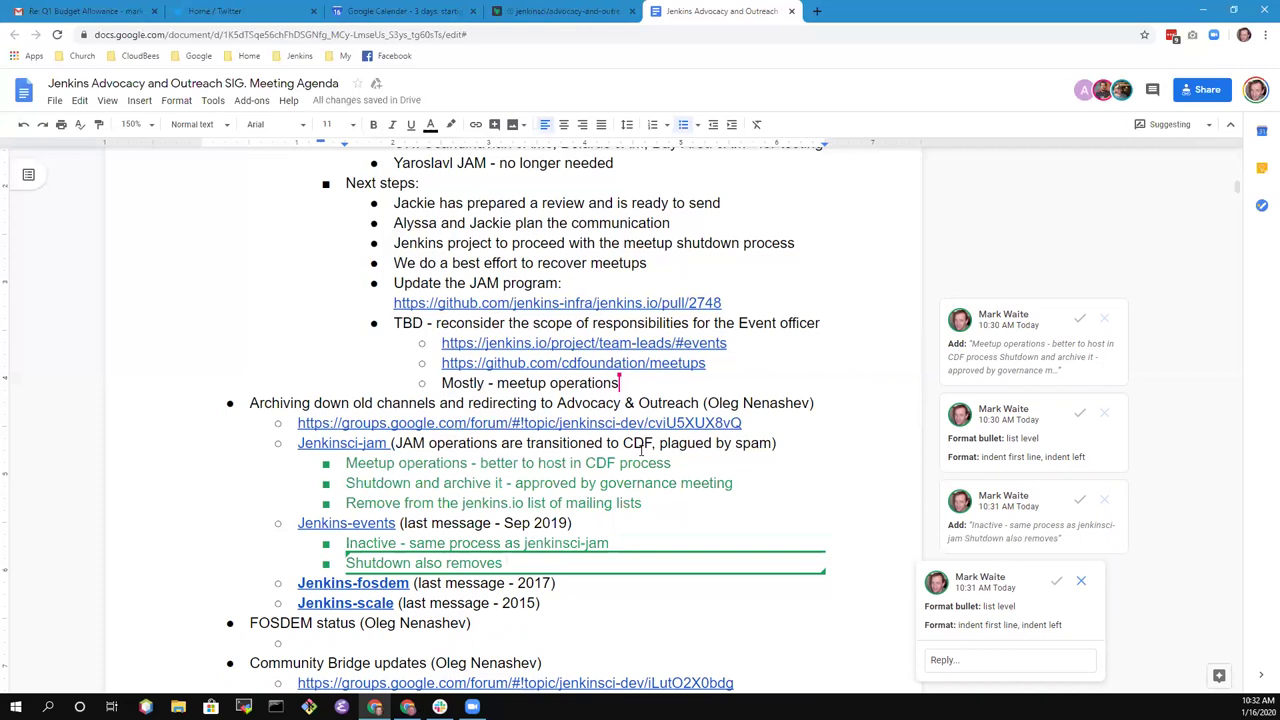
{"action": "type", "text": "a list th"}
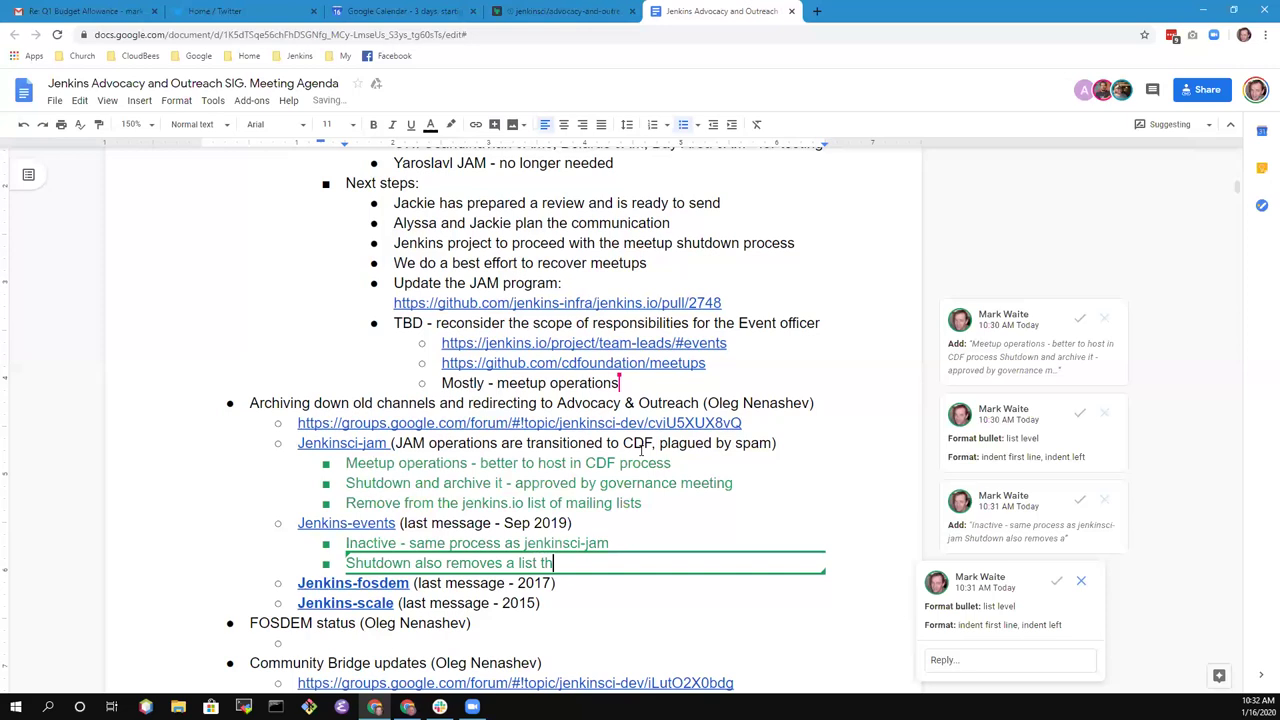
{"action": "type", "text": "at we maintain."}
{"action": "key", "text": "BackSpace"}
{"action": "type", "text": ", archive "}
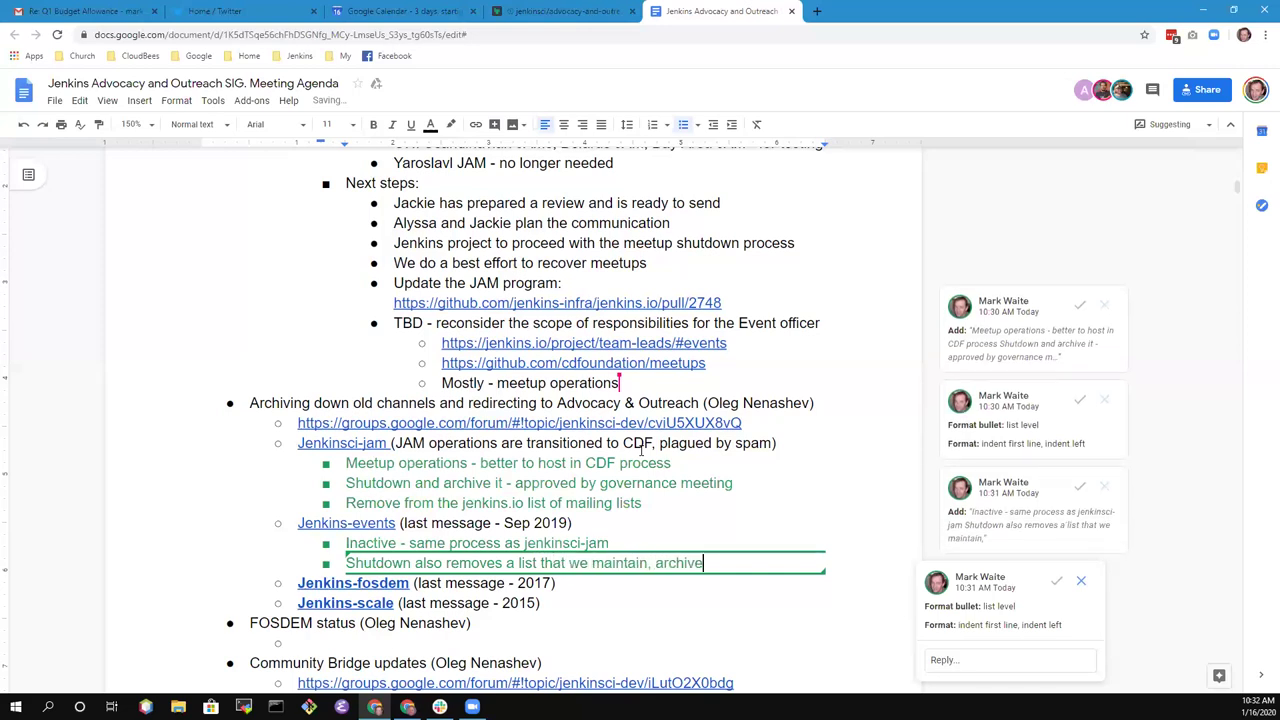
{"action": "type", "text": "nicely and decommission the service"}
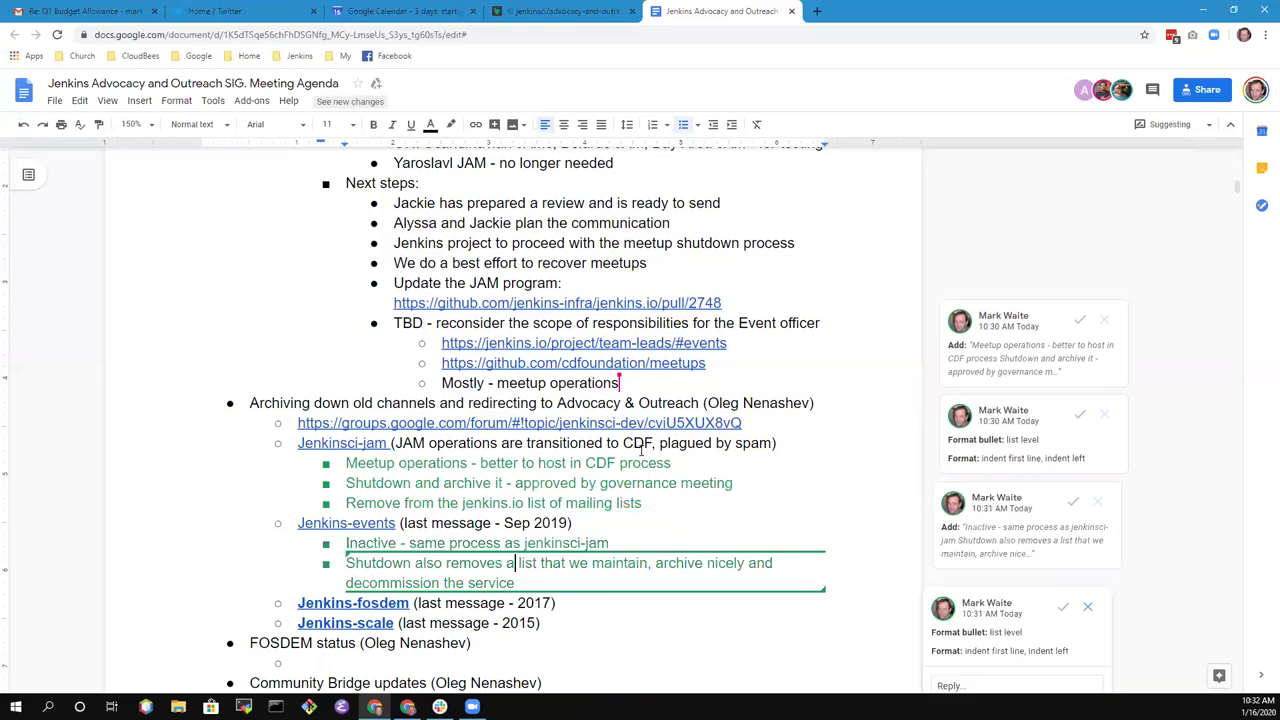
{"action": "key", "text": "shift+Down"}
{"action": "key", "text": "shift+Down"}
{"action": "key", "text": "shift+Down"}
{"action": "key", "text": "ctrl+c"}
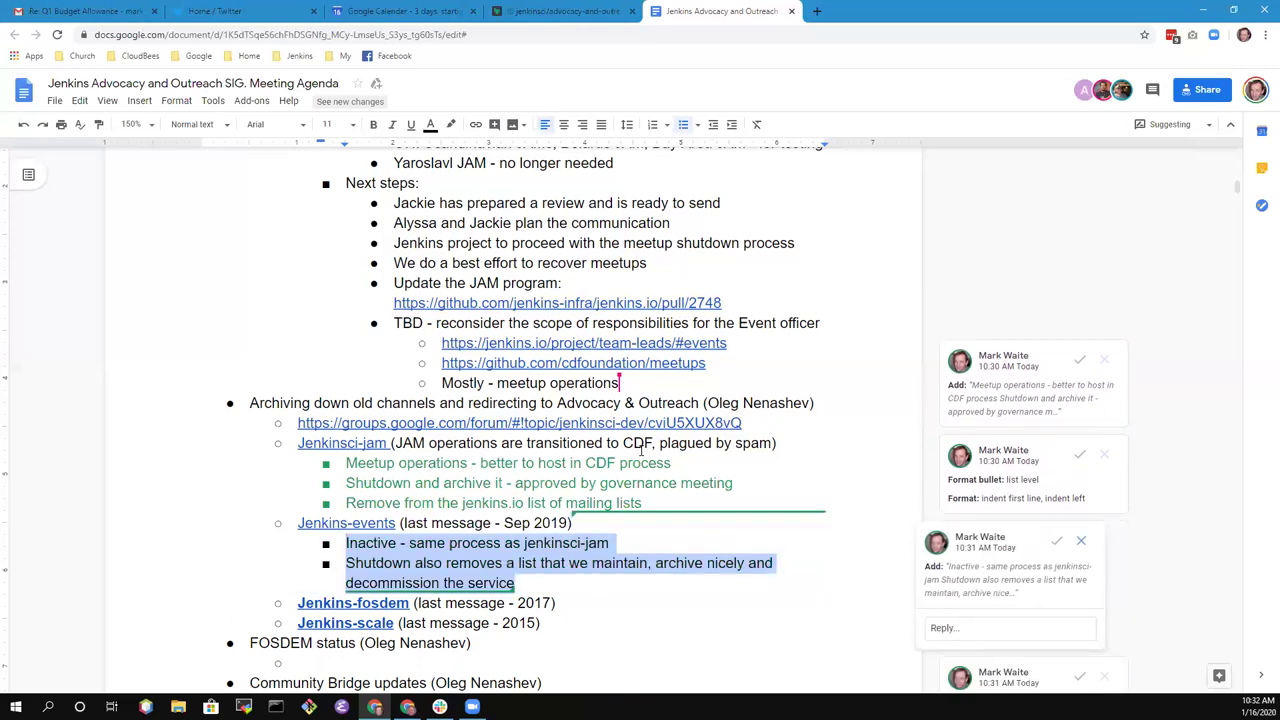
- Paste the Inactive and Shutdown notes as sub-bullets under Jenkins-fosdem and Jenkins-scale
{"action": "key", "text": "Down"}
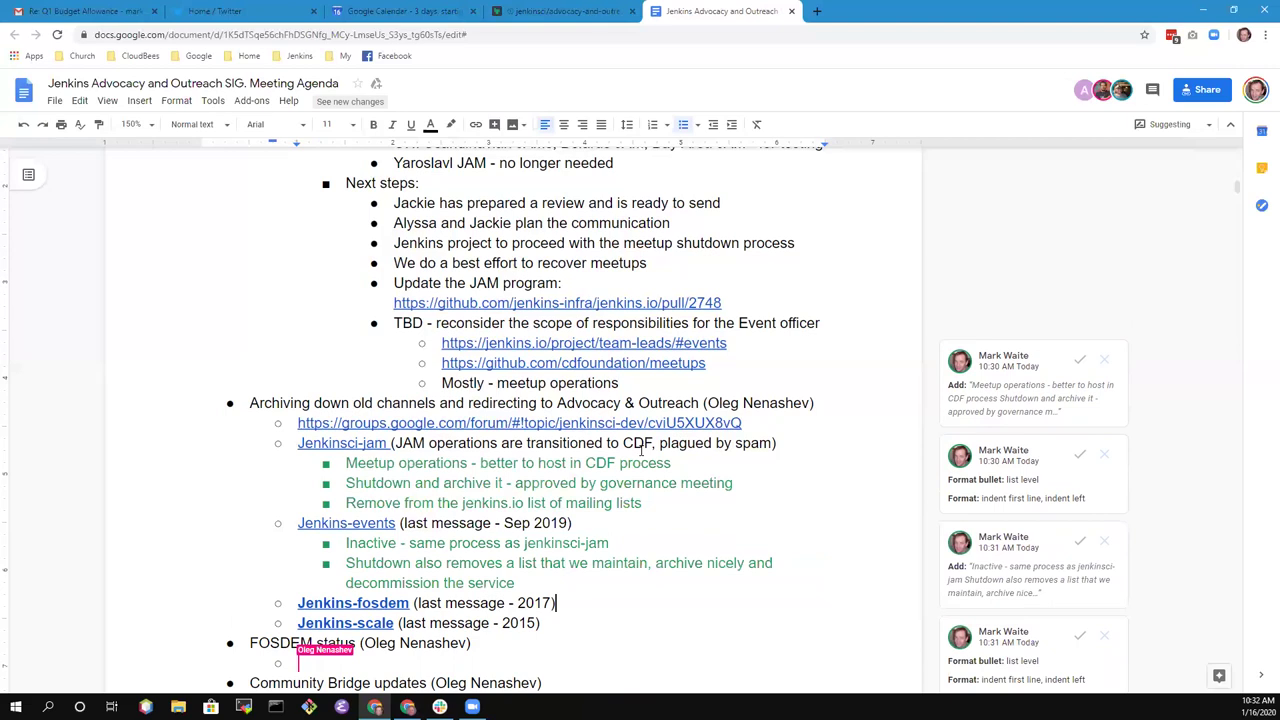
{"action": "key", "text": "Return"}
{"action": "key", "text": "ctrl+v"}
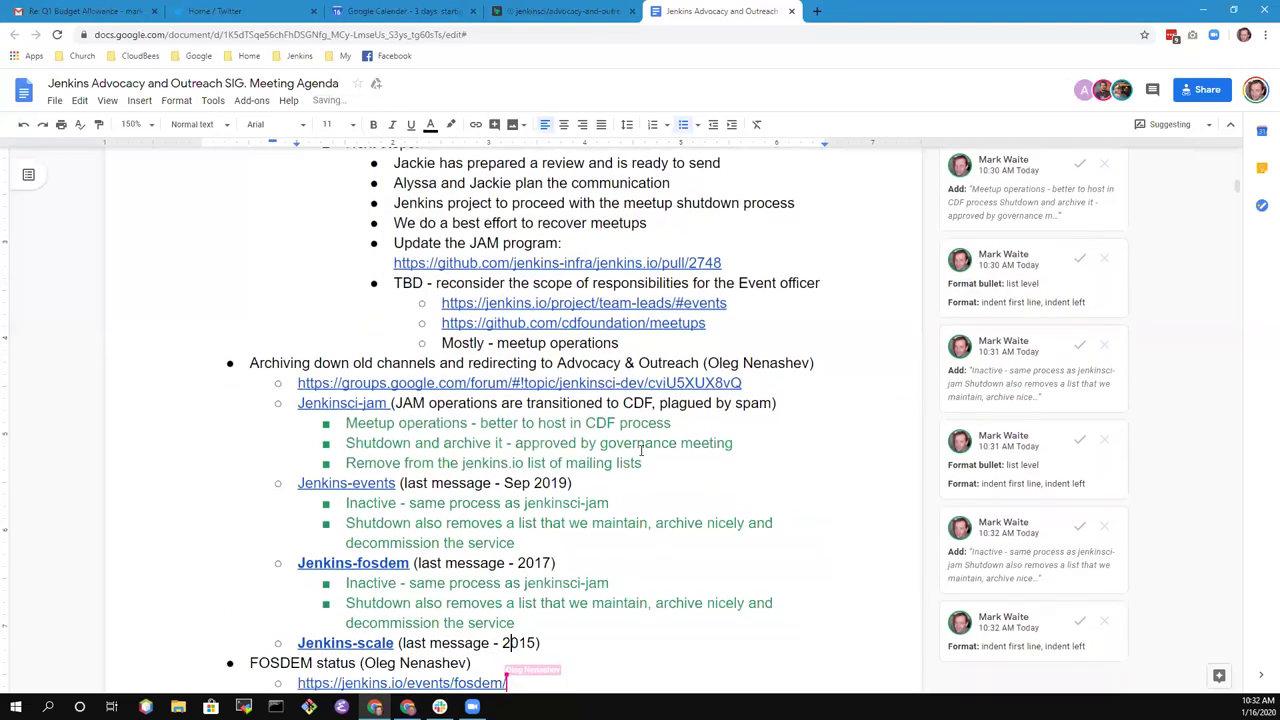
{"action": "key", "text": "End"}
{"action": "key", "text": "Return"}
{"action": "key", "text": "Tab"}
{"action": "key", "text": "ctrl+v"}
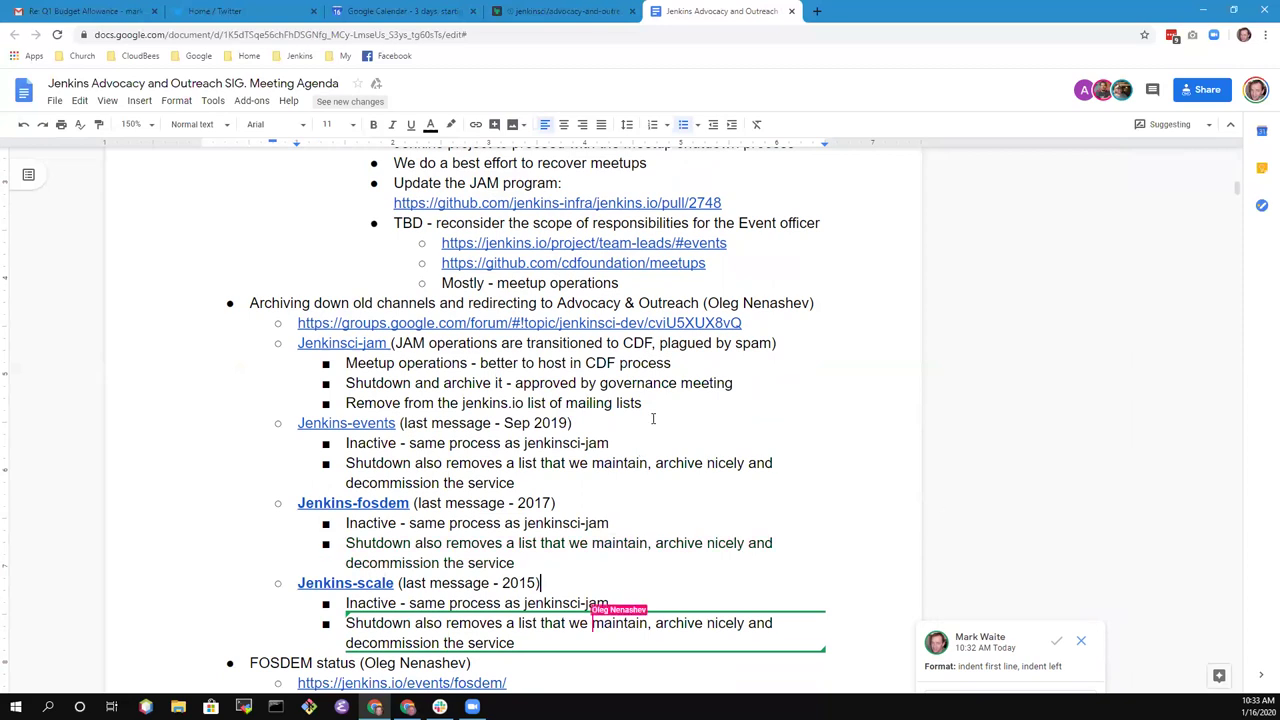
{"action": "scroll", "coordinate": [652, 418], "scroll_direction": "down", "scroll_amount": 5}
{"action": "scroll", "coordinate": [650, 340], "scroll_direction": "up", "scroll_amount": 2}
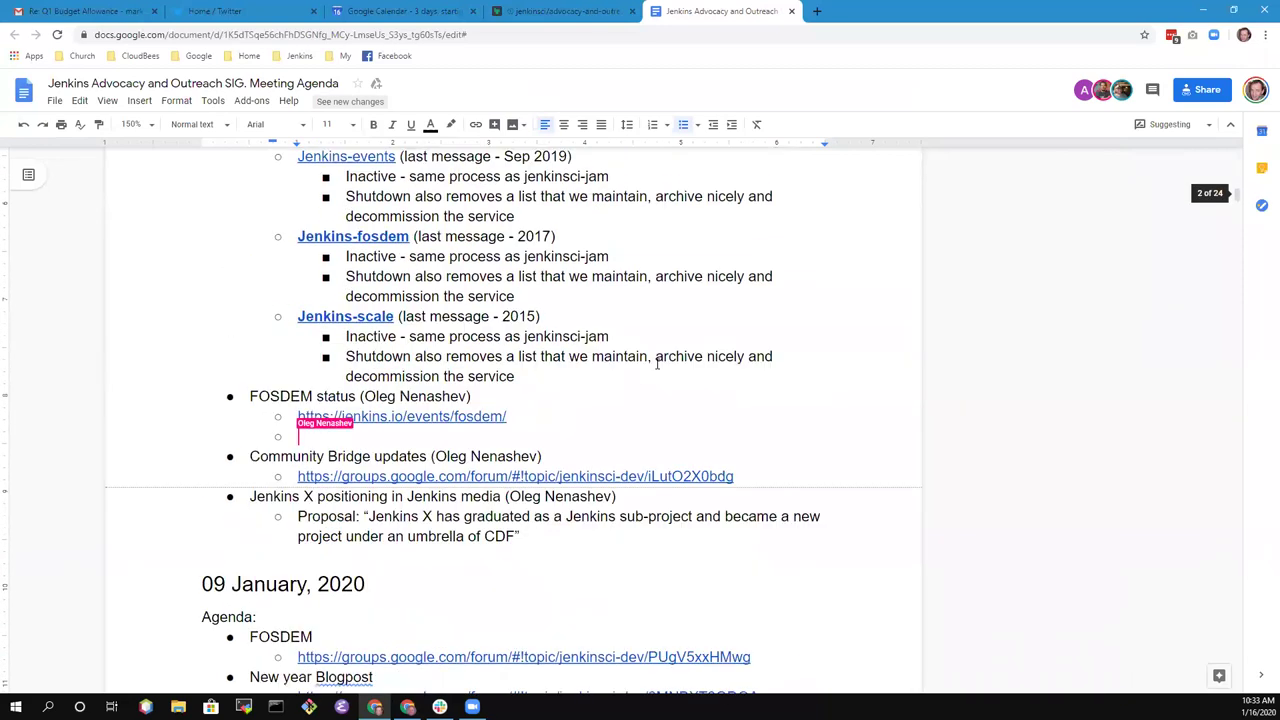
{"action": "scroll", "coordinate": [655, 362], "scroll_direction": "down", "scroll_amount": 1}
{"action": "scroll", "coordinate": [548, 290], "scroll_direction": "up", "scroll_amount": 2}
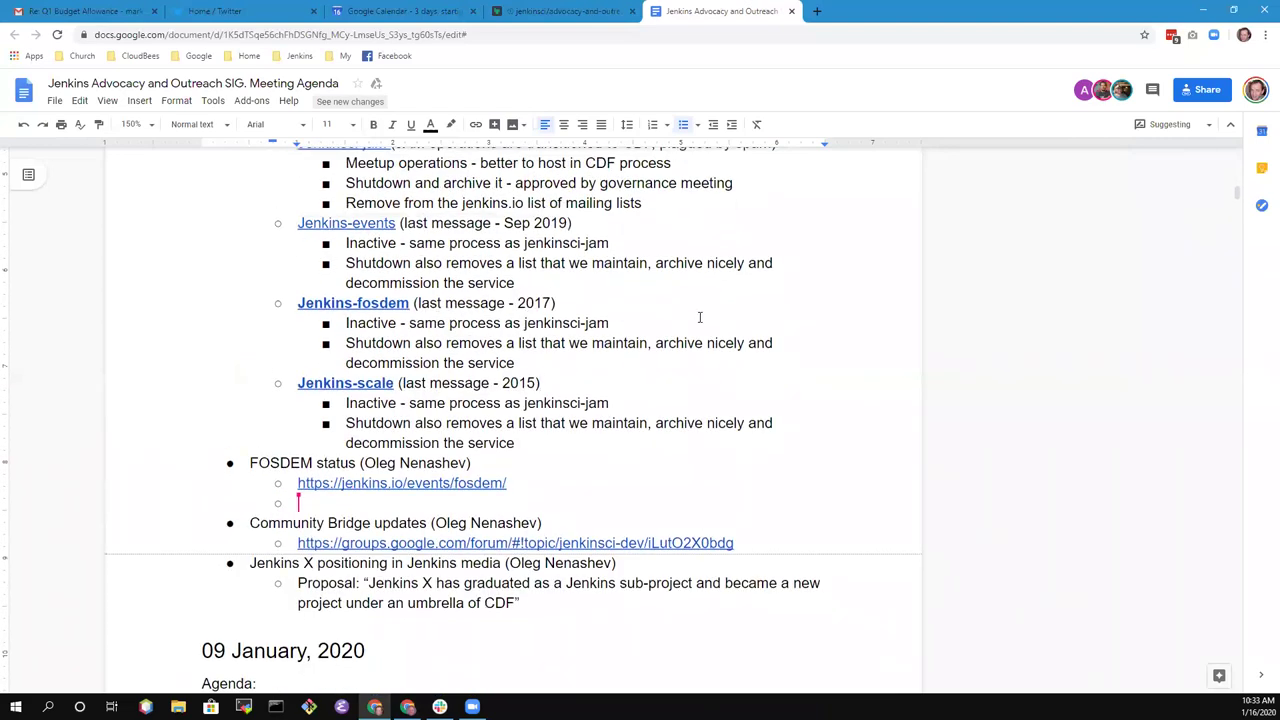
{"action": "scroll", "coordinate": [703, 320], "scroll_direction": "down", "scroll_amount": 1}
{"action": "scroll", "coordinate": [711, 329], "scroll_direction": "up", "scroll_amount": 3}
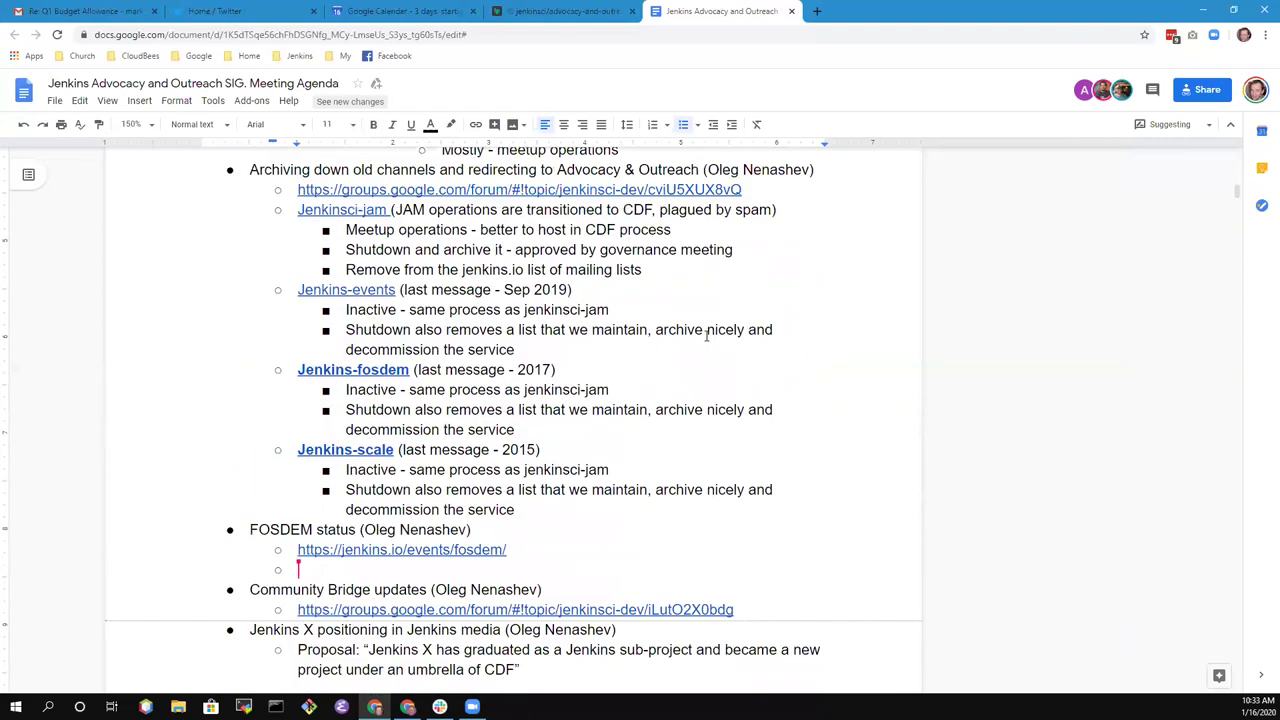
{"action": "left_click", "coordinate": [586, 514]}
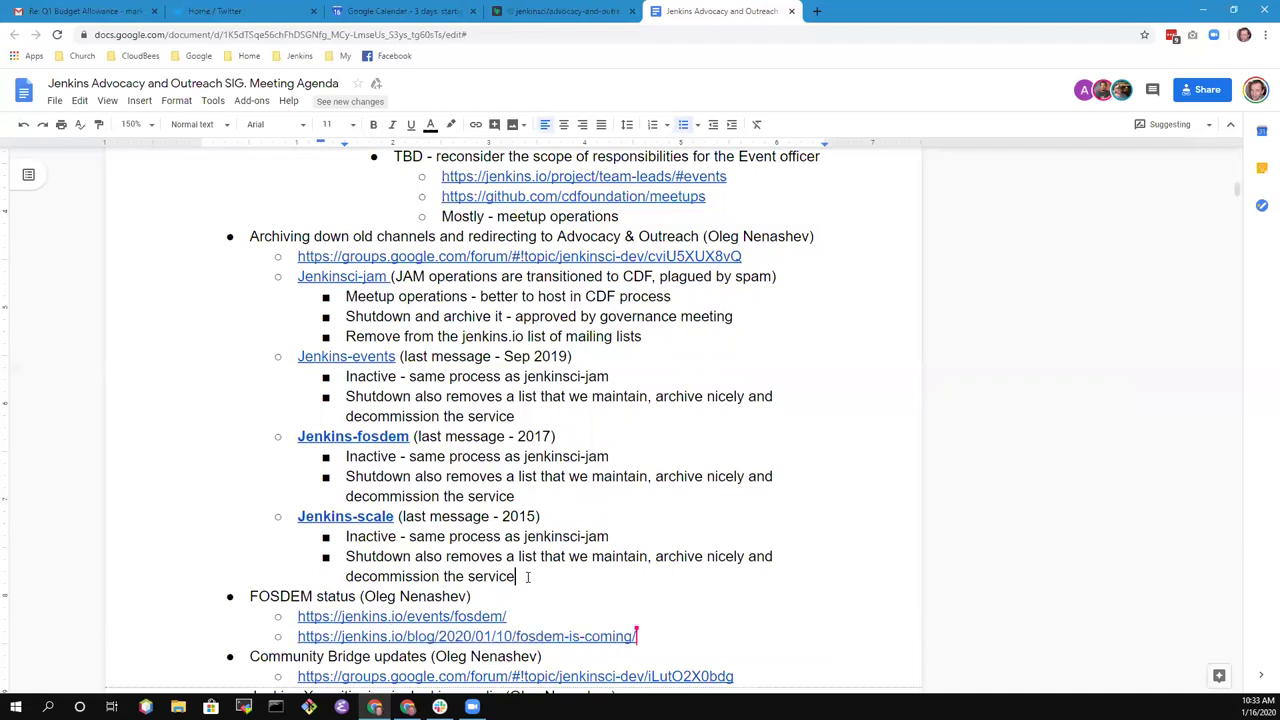
{"action": "left_click", "coordinate": [527, 577]}
{"action": "scroll", "coordinate": [530, 575], "scroll_direction": "down", "scroll_amount": 3}
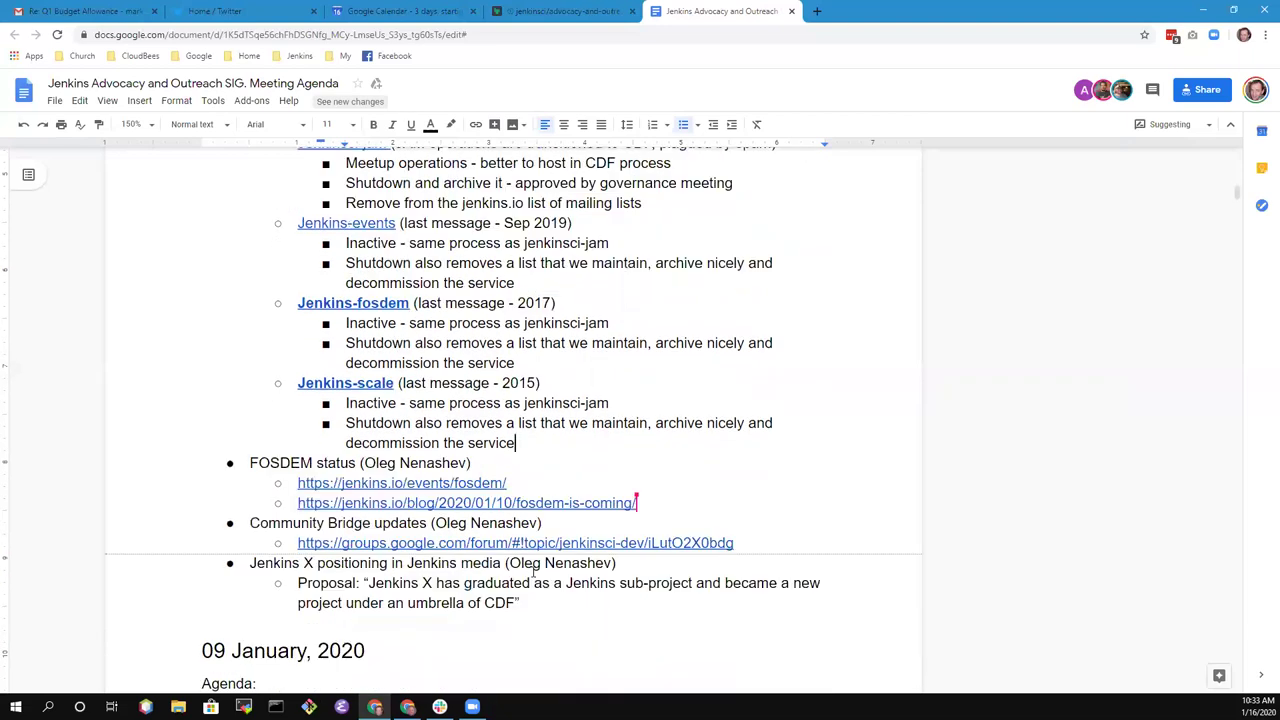
- Add an outdented note 'Discuss decommissioning at next meeting of Infra team' below the Jenkins-scale notes
{"action": "key", "text": "Up"}
{"action": "key", "text": "Down"}
{"action": "key", "text": "Down"}
{"action": "key", "text": "Down"}
{"action": "key", "text": "Return"}
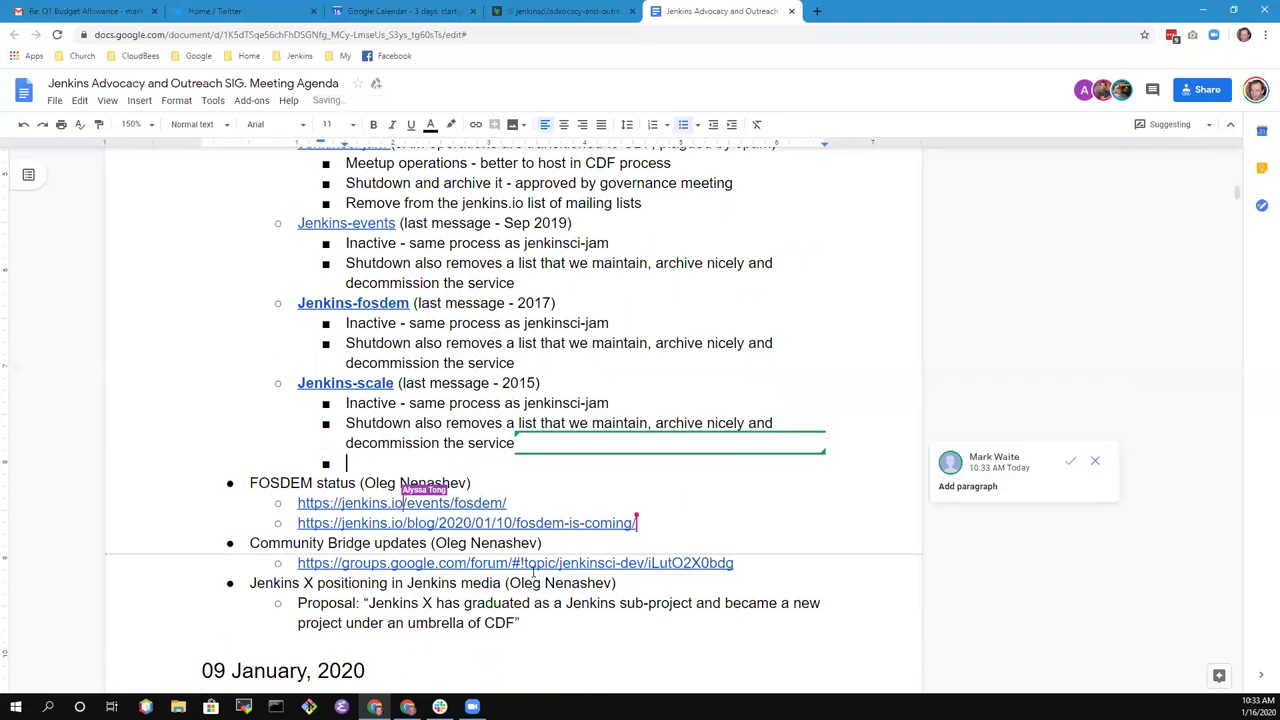
{"action": "type", "text": "Discuss at next meeting of Infra team"}
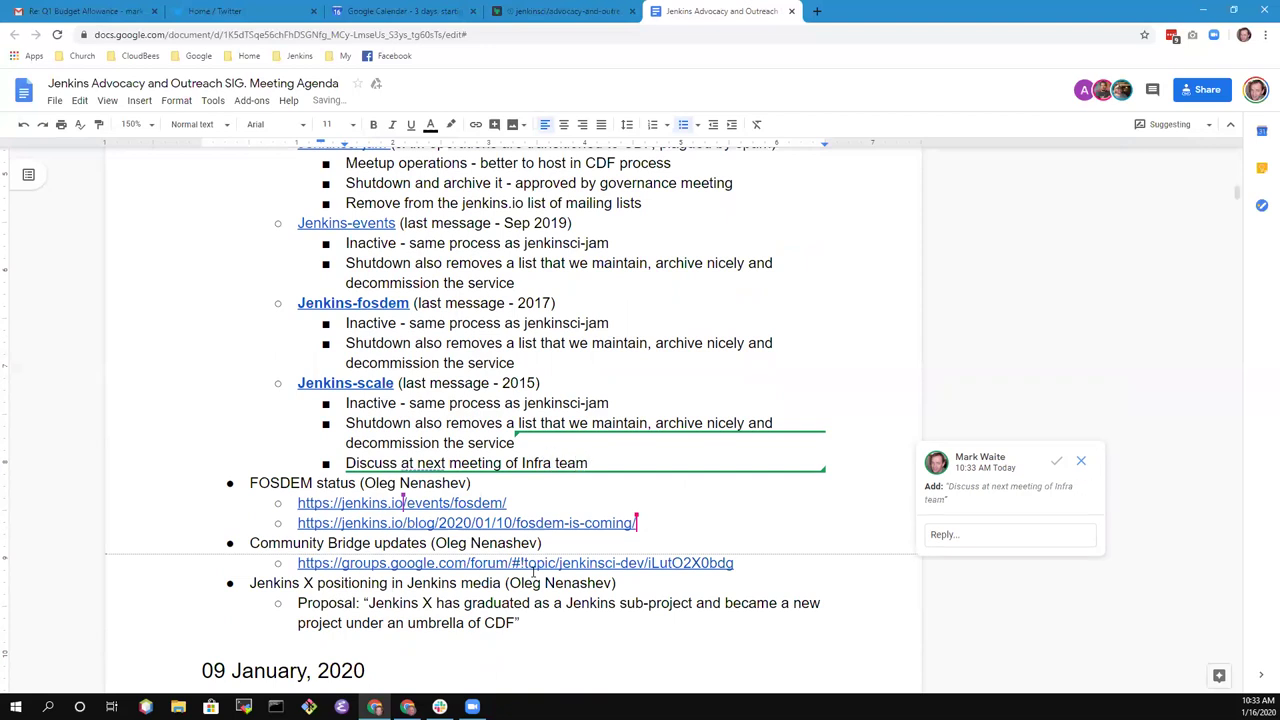
{"action": "key", "text": "shift+Tab"}
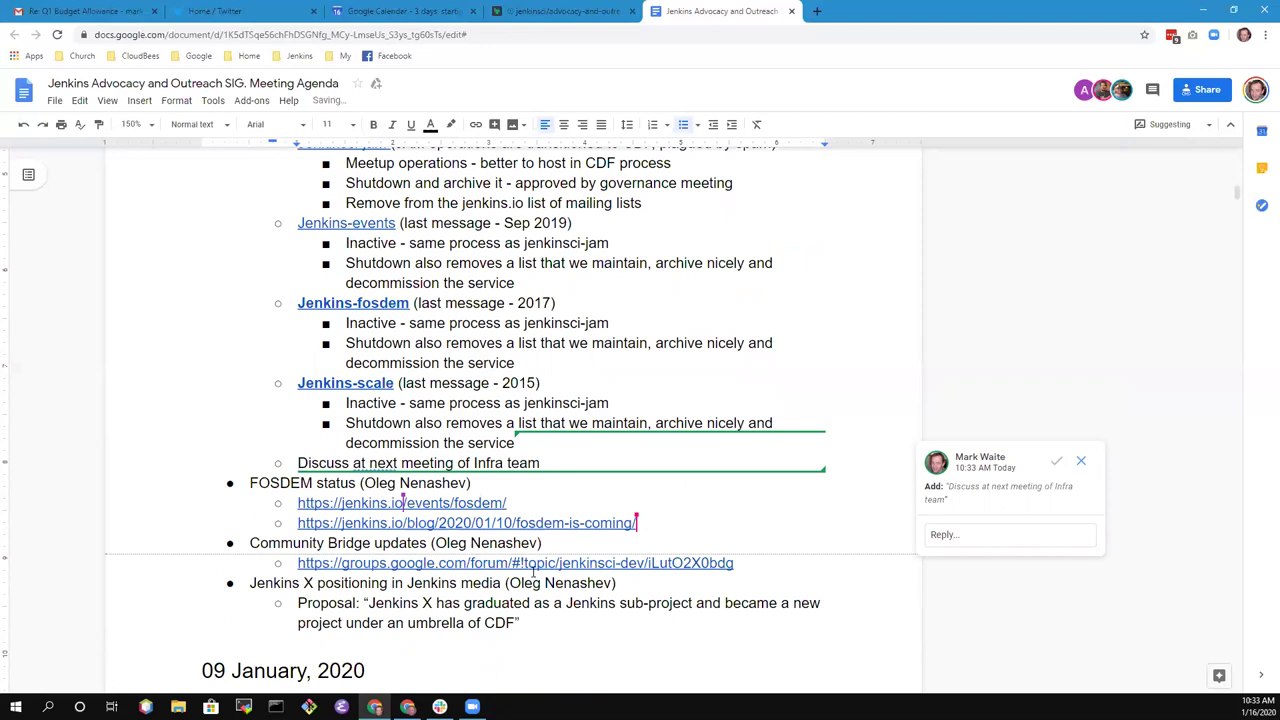
{"action": "type", "text": "decommissioning"}
{"action": "key", "text": "End"}
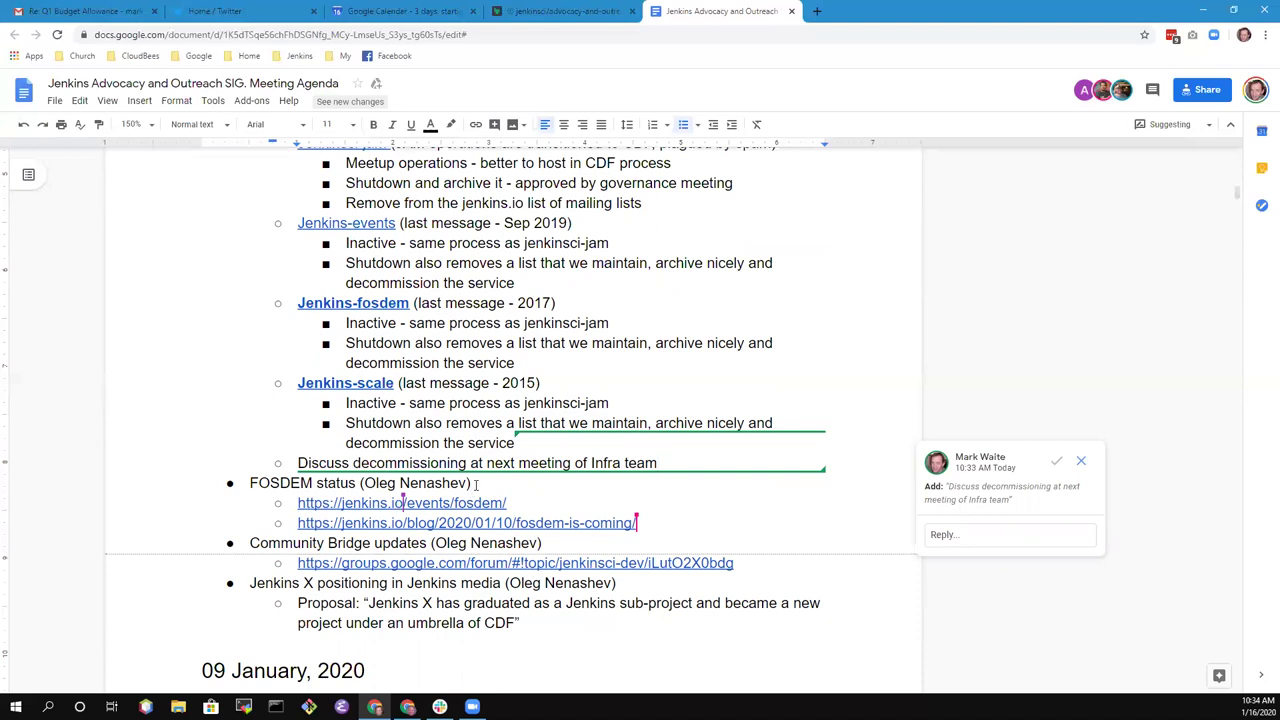
- Move from the FOSDEM status heading into its first link and dismiss the link title suggestion
{"action": "key", "text": "ctrl+shift+Right"}
{"action": "key", "text": "ctrl+shift+Right"}
{"action": "key", "text": "ctrl+shift+Right"}
{"action": "key", "text": "ctrl+shift+Right"}
{"action": "key", "text": "ctrl+shift+Right"}
{"action": "key", "text": "ctrl+shift+Right"}
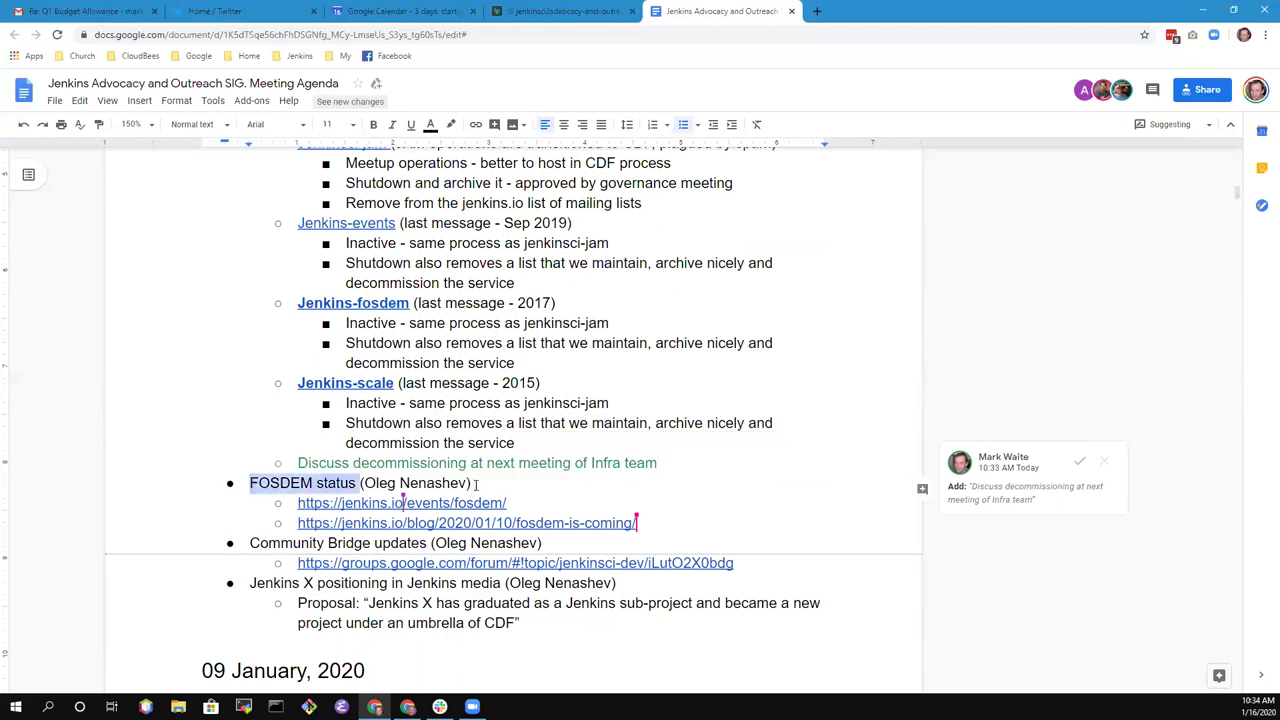
{"action": "key", "text": "ctrl+shift+Right"}
{"action": "key", "text": "Left"}
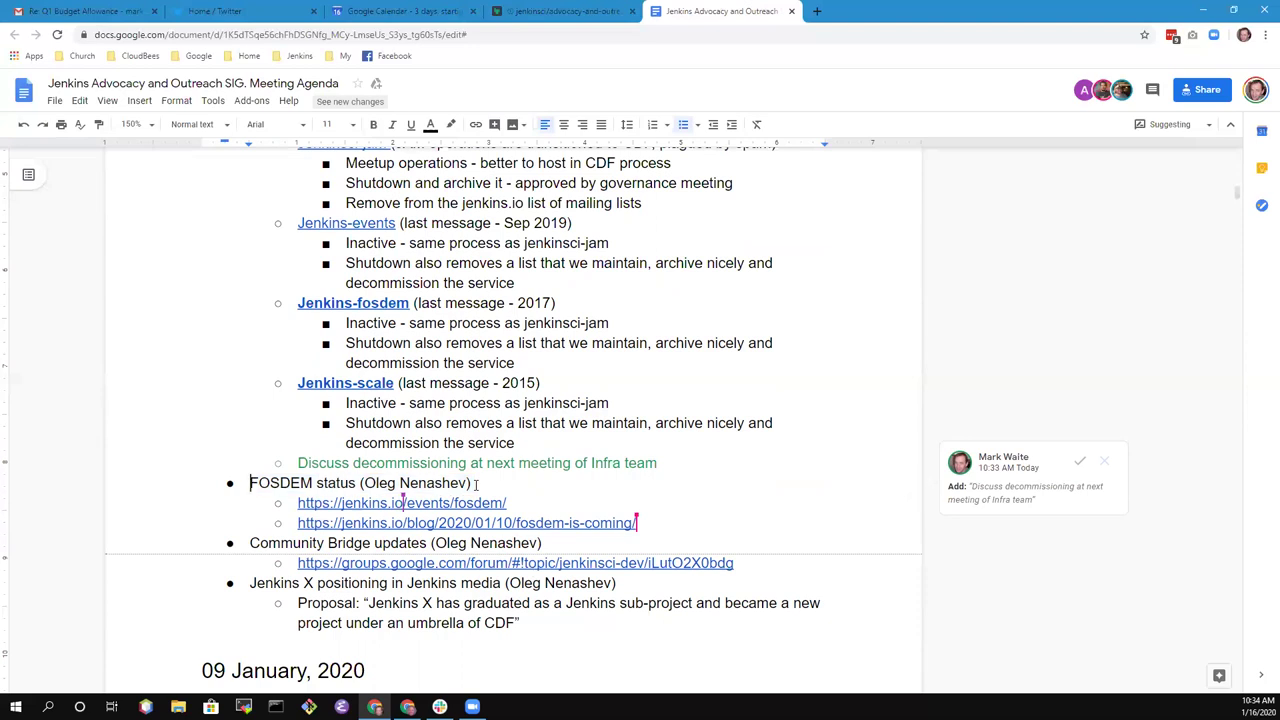
{"action": "key", "text": "Down"}
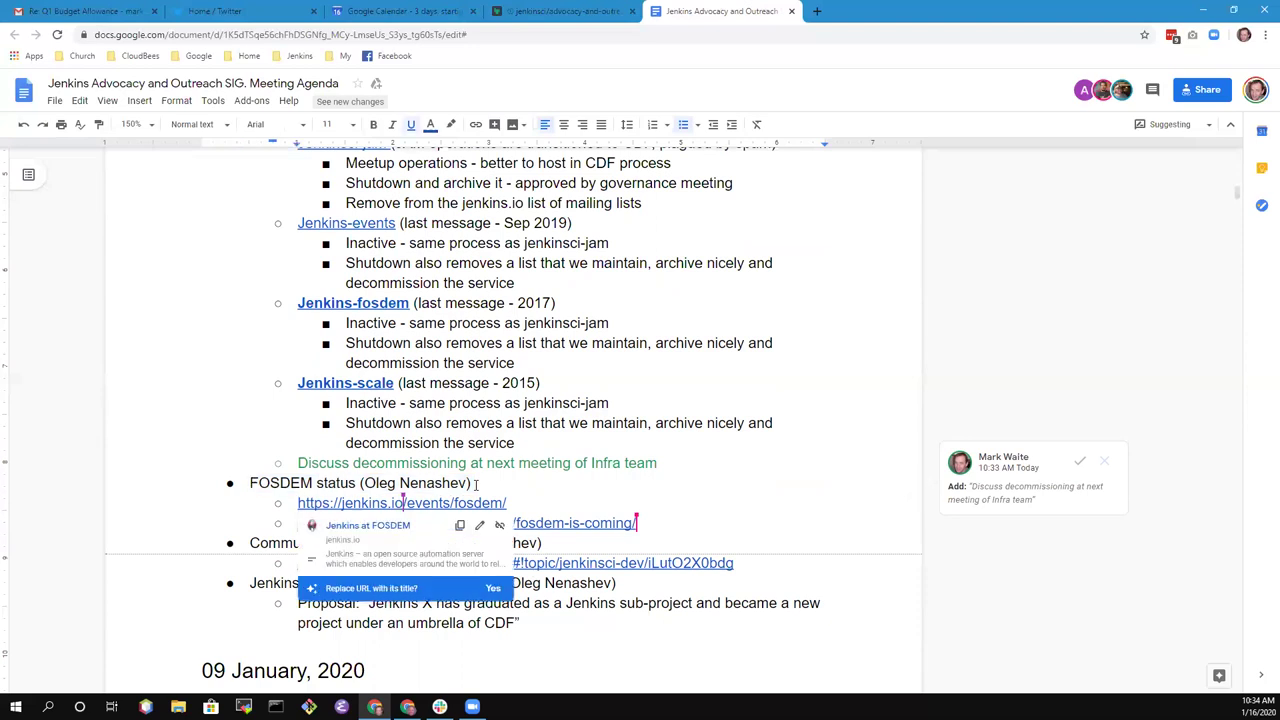
{"action": "scroll", "coordinate": [527, 395], "scroll_direction": "down", "scroll_amount": 1}
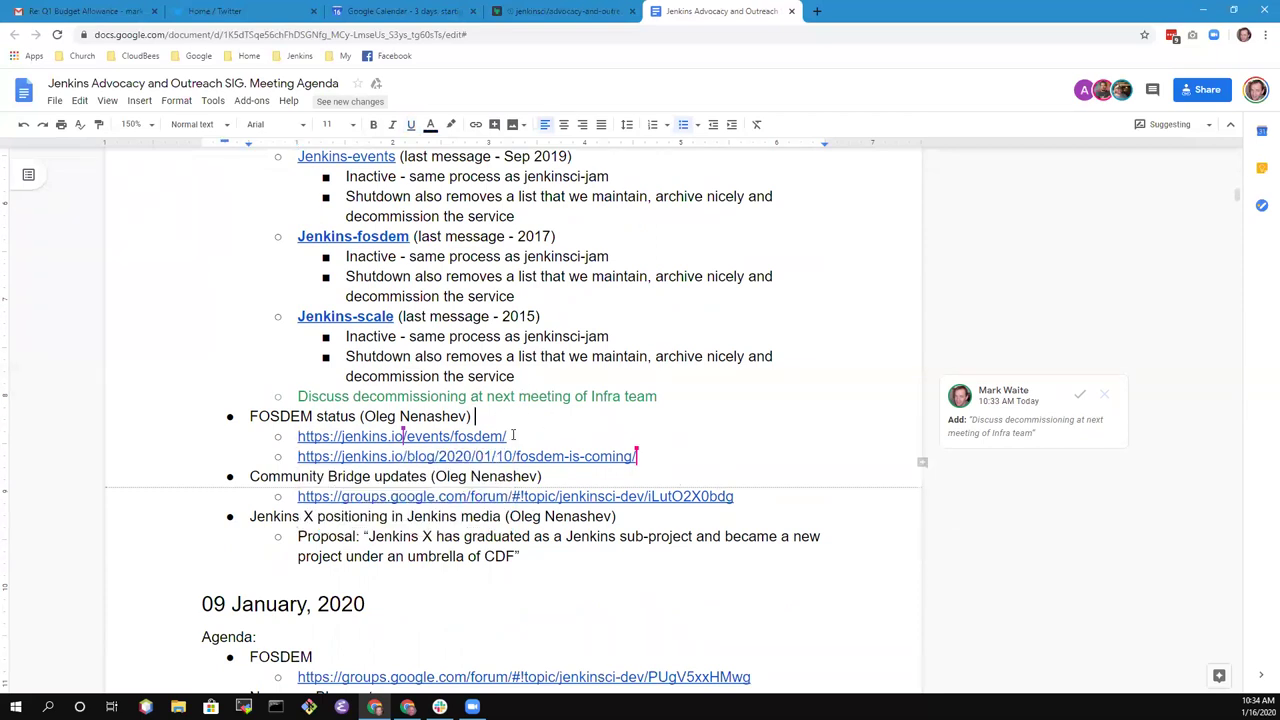
{"action": "left_click", "coordinate": [513, 435]}
- Insert bullet 'Blog post and new FOSDEM page with archives of prior events' above the first link
{"action": "key", "text": "Home"}
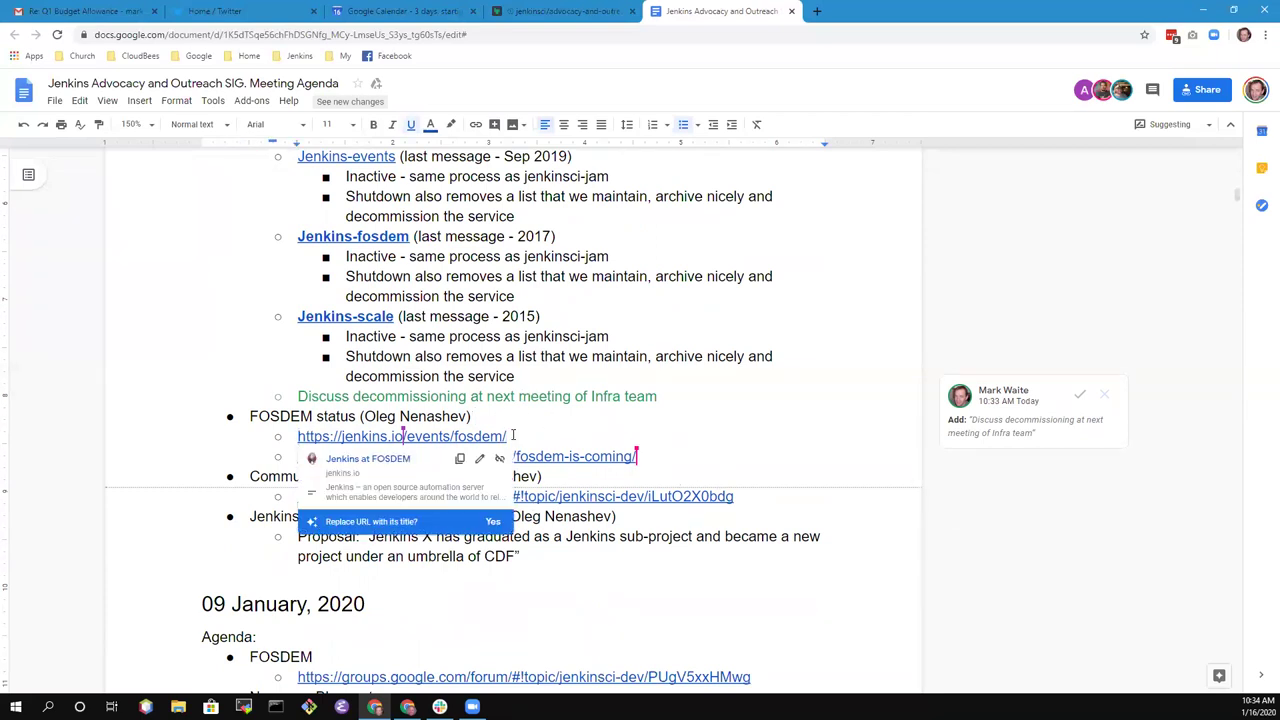
{"action": "key", "text": "Return"}
{"action": "key", "text": "Up"}
{"action": "type", "text": "Blog "}
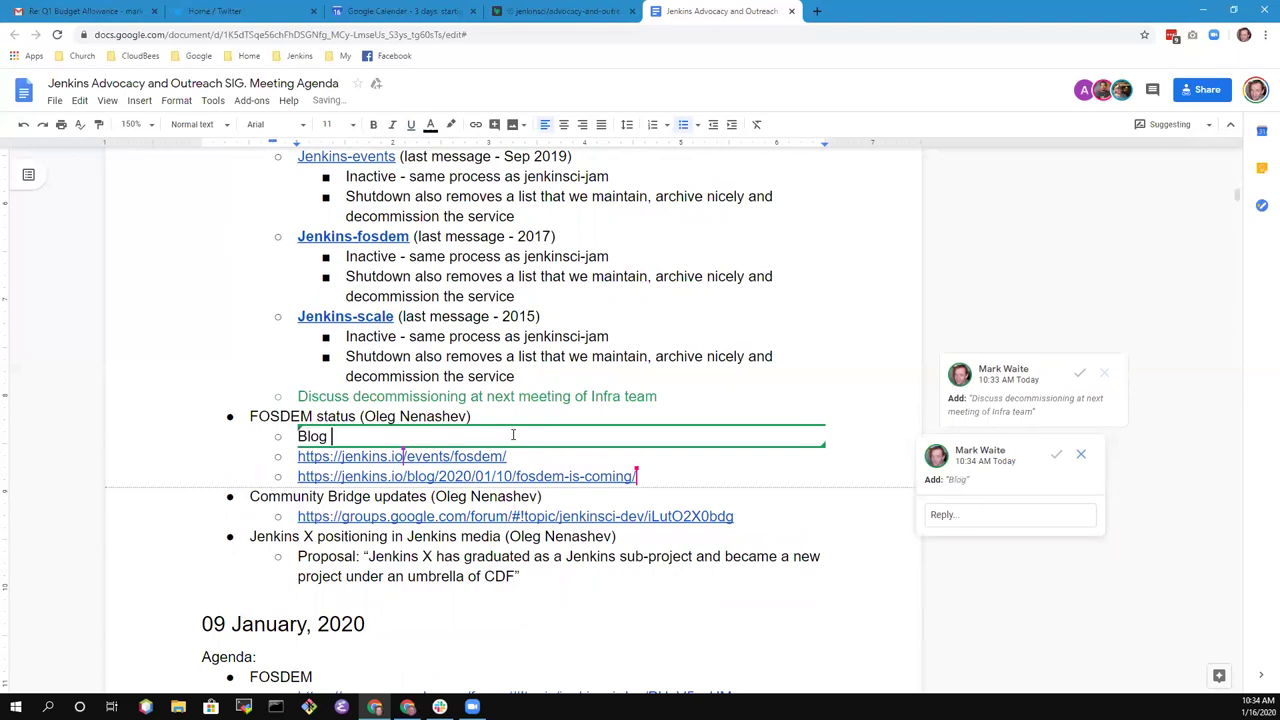
{"action": "type", "text": "post "}
{"action": "type", "text": "and new page"}
{"action": "key", "text": "BackSpace"}
{"action": "key", "text": "BackSpace"}
{"action": "key", "text": "BackSpace"}
{"action": "key", "text": "BackSpace"}
{"action": "type", "text": "FOSDEM "}
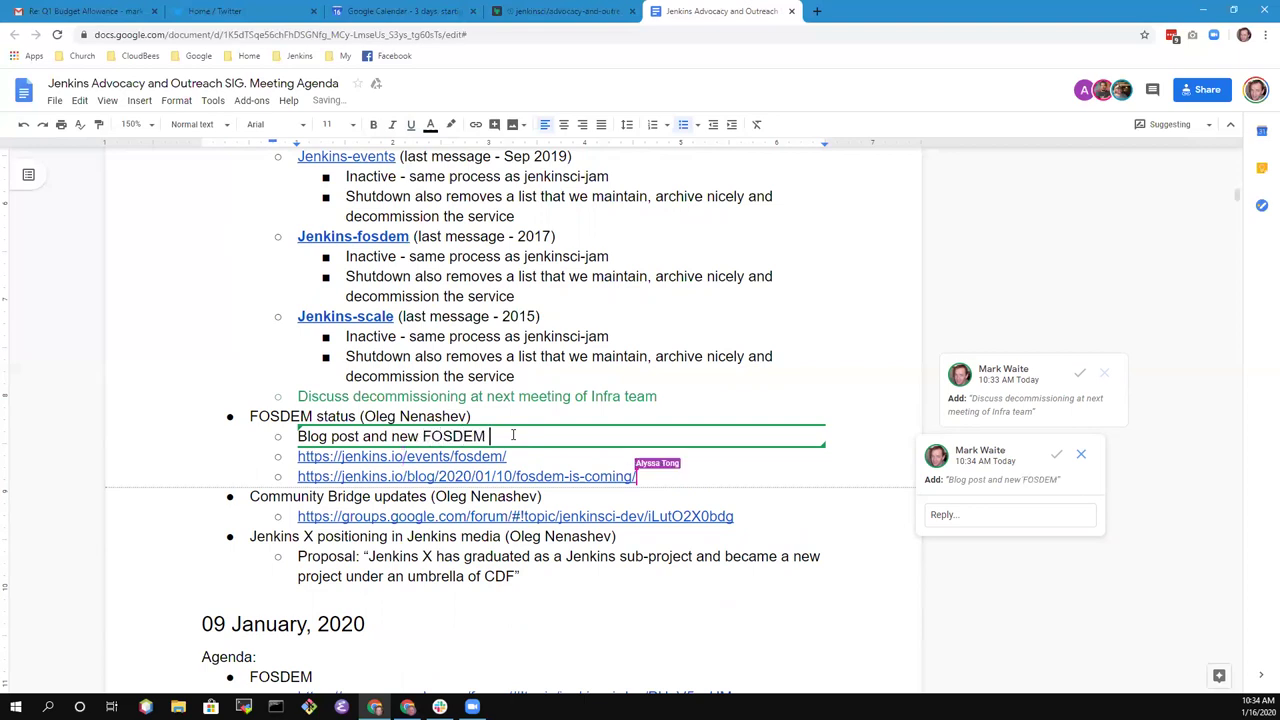
{"action": "type", "text": "page with archive"}
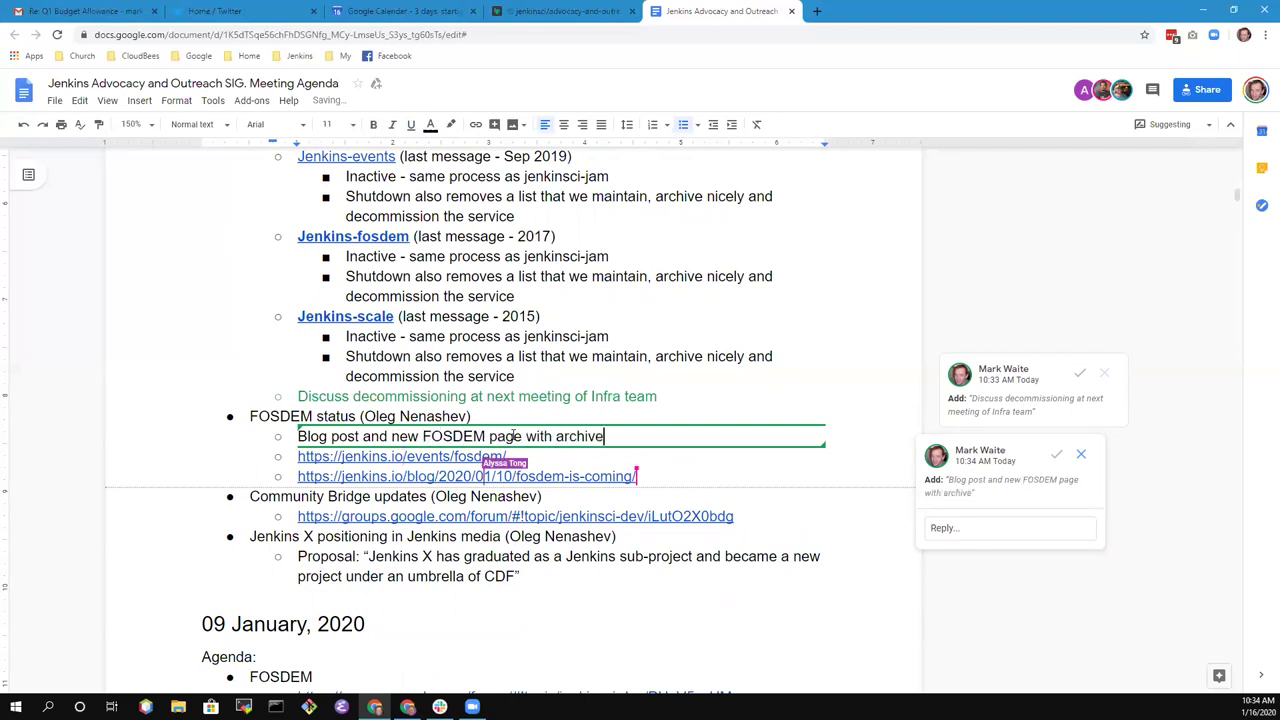
{"action": "type", "text": "s of prior "}
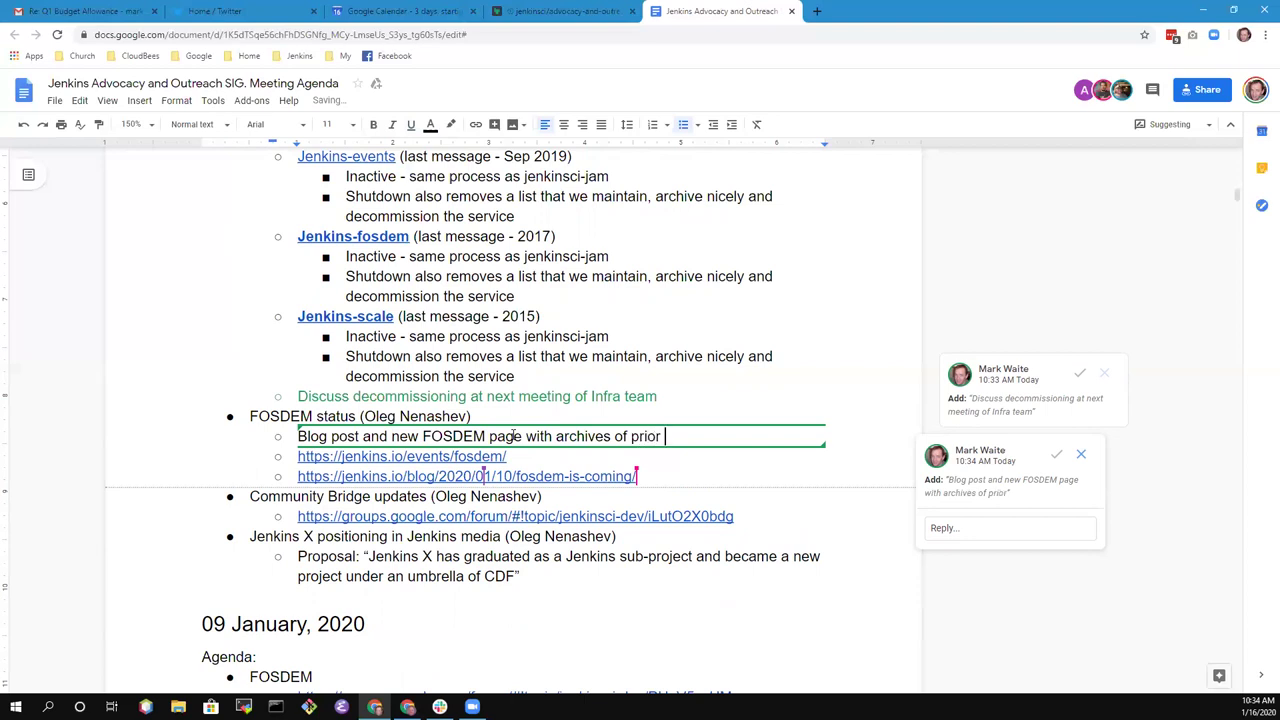
{"action": "type", "text": "events"}
- Start a 'Two days of FOSDEM, CI/CD de' bullet, then undo it and remove the empty line
{"action": "key", "text": "Return"}
{"action": "type", "text": "T"}
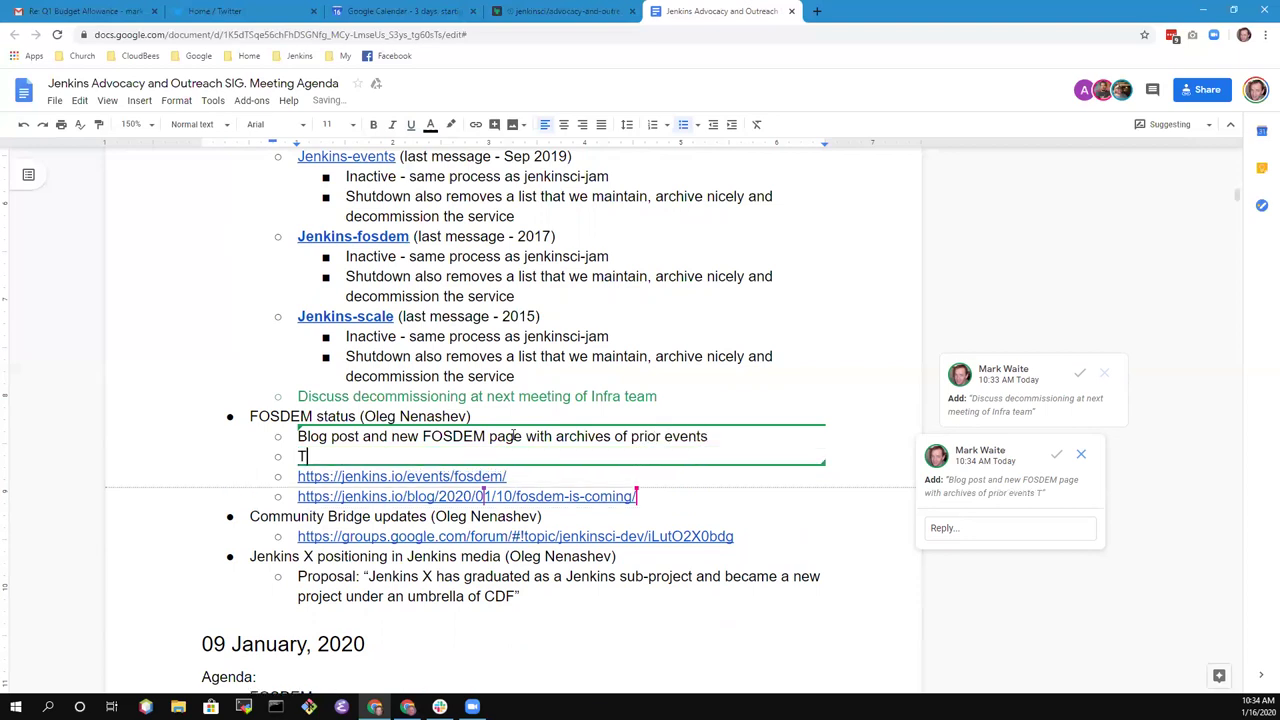
{"action": "type", "text": "wo days of FSODE"}
{"action": "key", "text": "BackSpace"}
{"action": "key", "text": "BackSpace"}
{"action": "key", "text": "BackSpace"}
{"action": "key", "text": "BackSpace"}
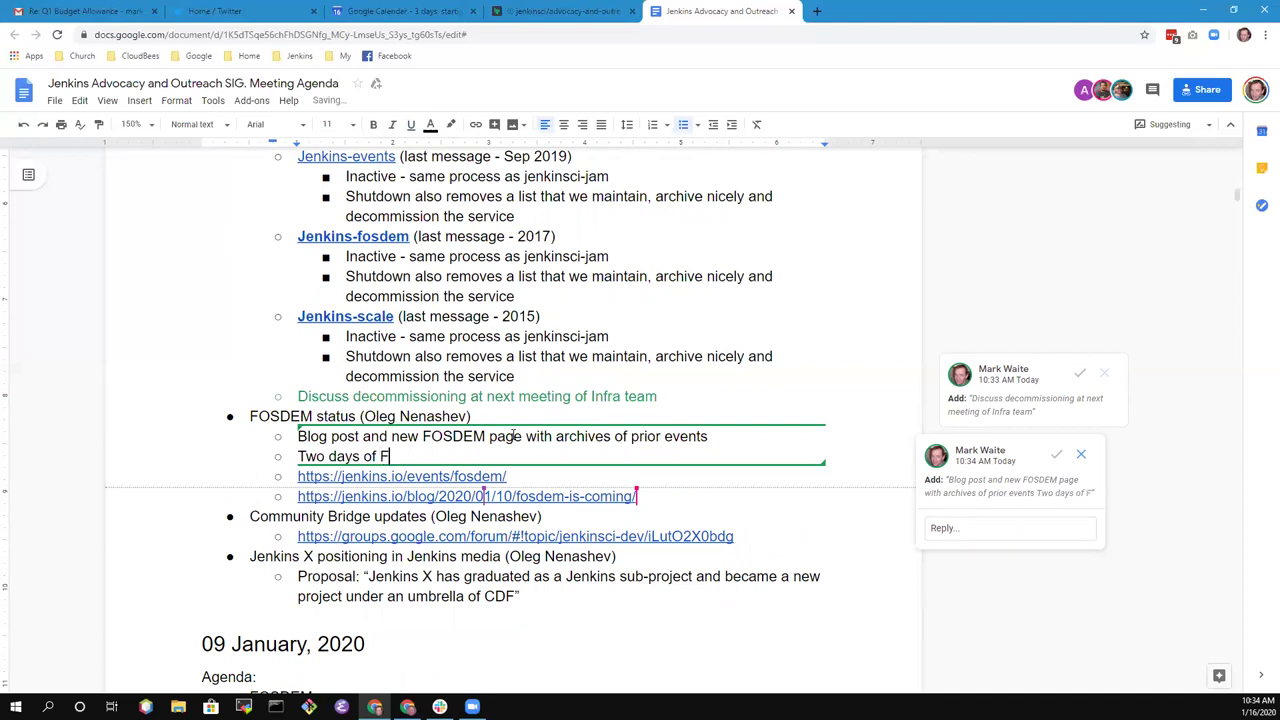
{"action": "type", "text": "S"}
{"action": "key", "text": "BackSpace"}
{"action": "type", "text": "OSDEM"}
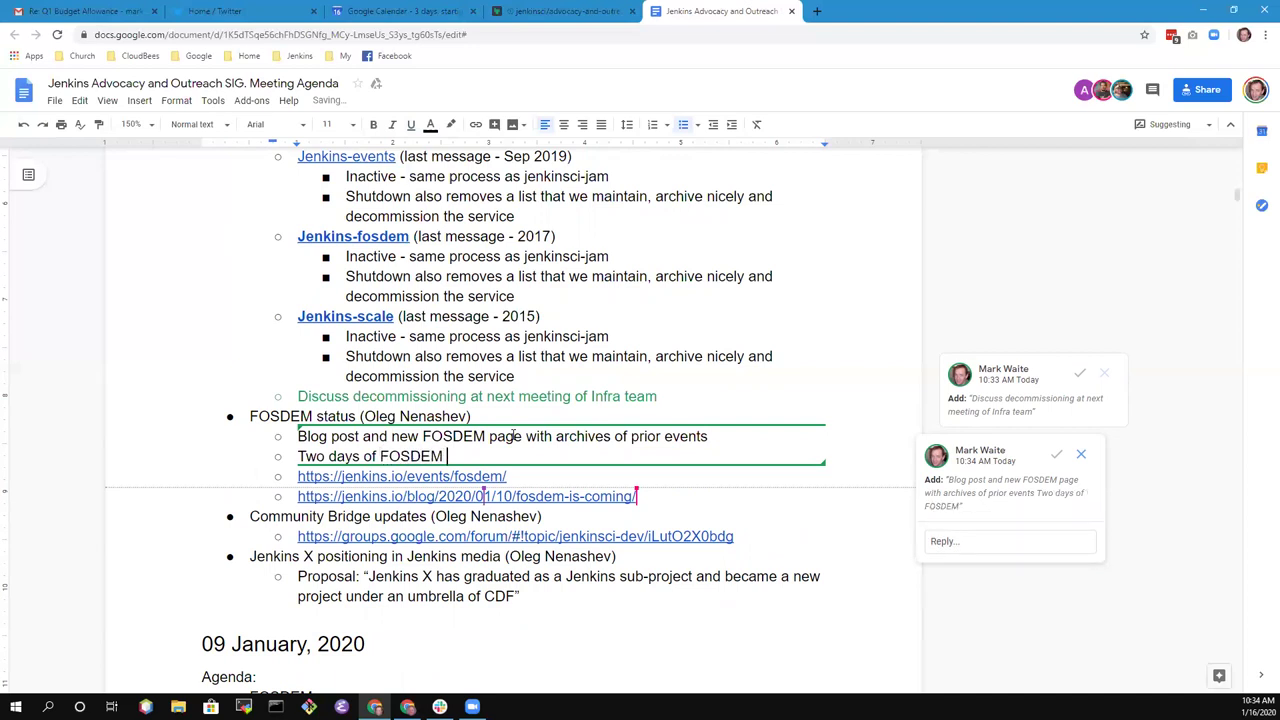
{"action": "type", "text": ", CI/CD"}
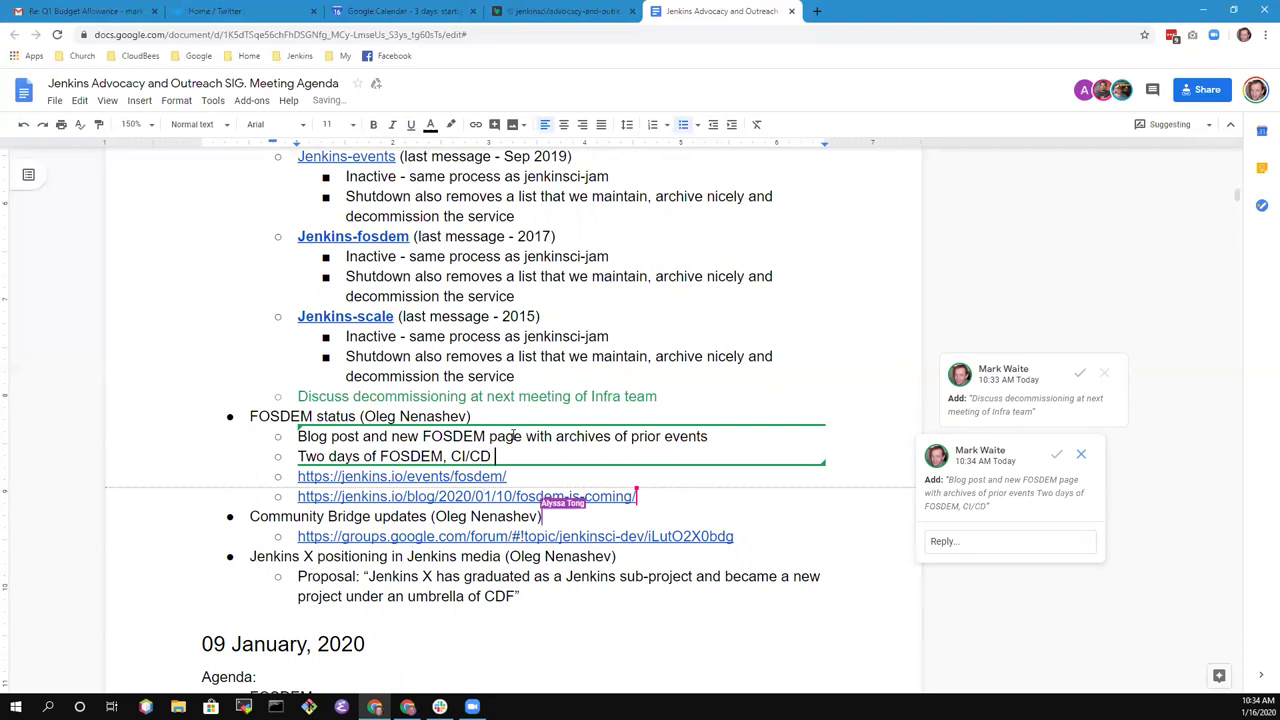
{"action": "type", "text": " de"}
{"action": "key", "text": "ctrl+z"}
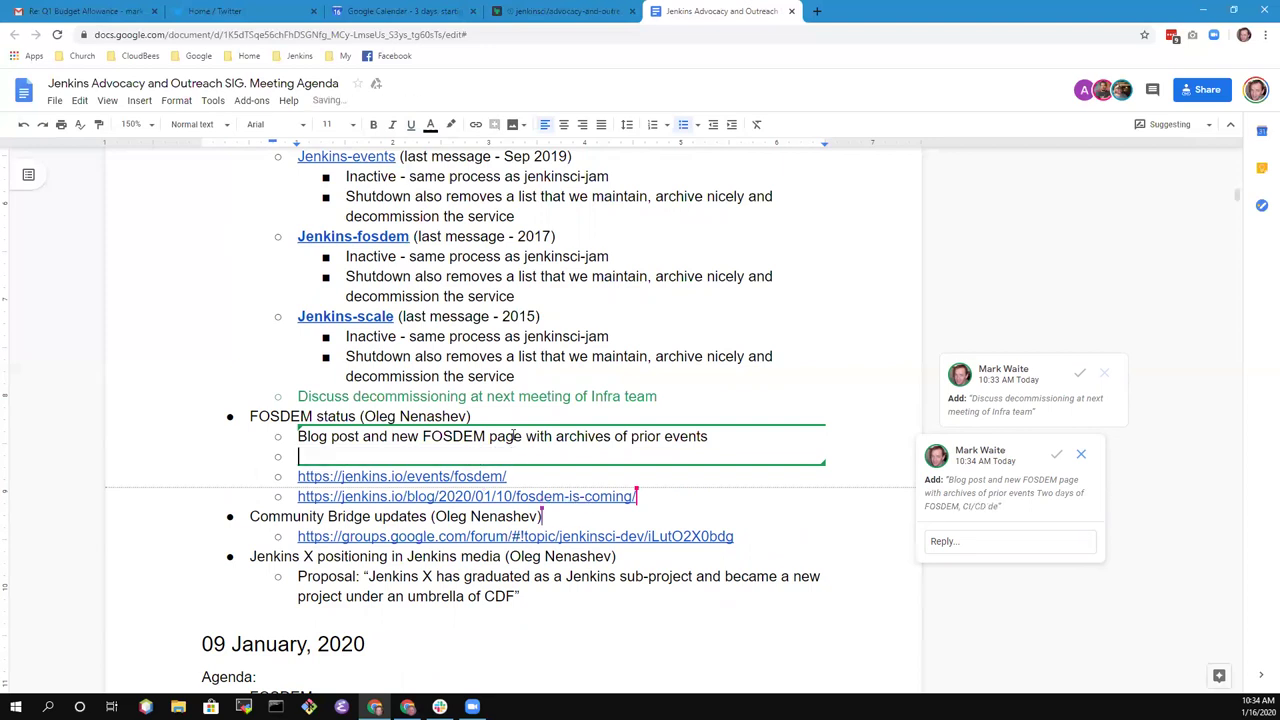
{"action": "key", "text": "BackSpace"}
{"action": "key", "text": "BackSpace"}
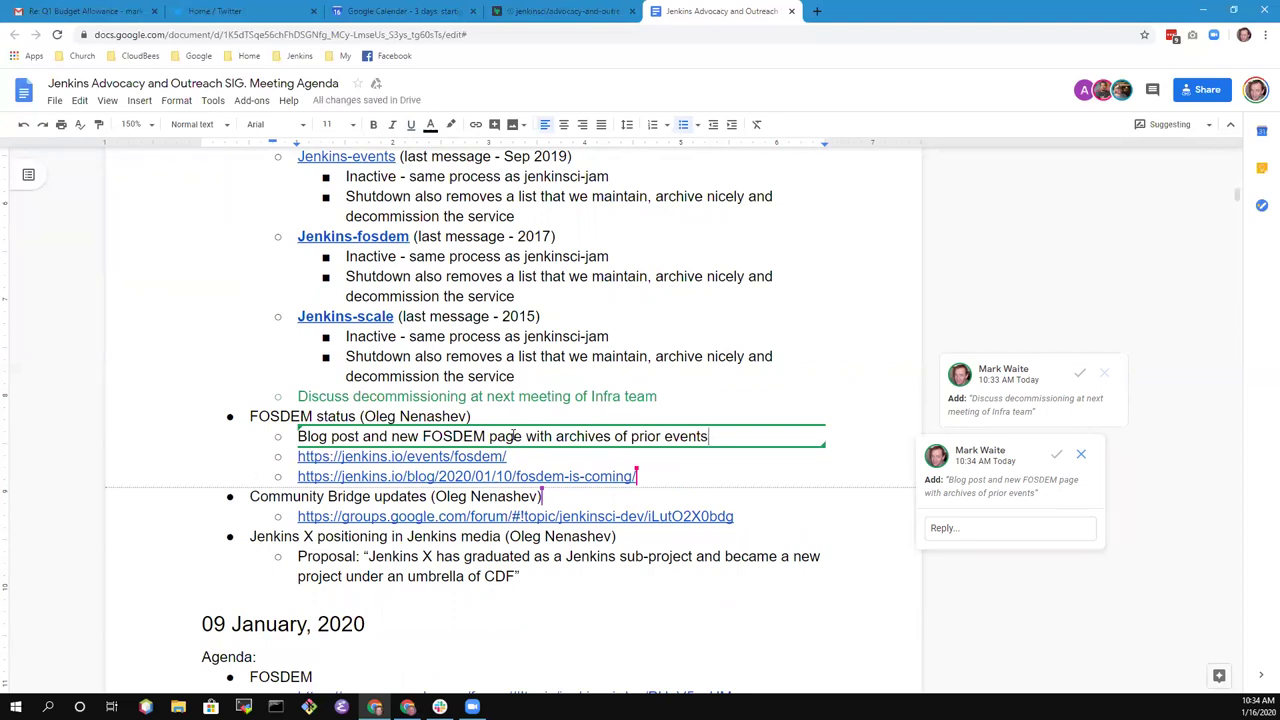
- Add bullets 'CI/CD Devroom on Sunday' and 'Contributor Summit Jan 31, 2020 - up to 20 people'
{"action": "key", "text": "Return"}
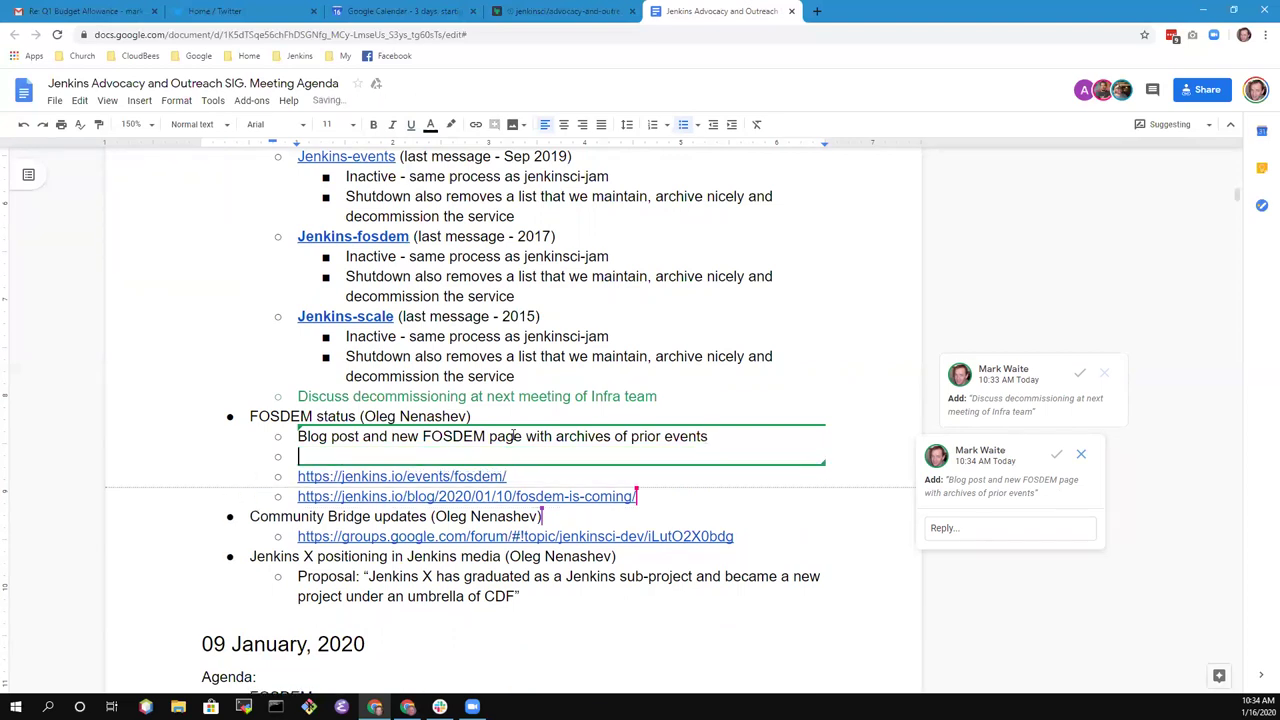
{"action": "type", "text": "CDF"}
{"action": "key", "text": "BackSpace"}
{"action": "key", "text": "BackSpace"}
{"action": "type", "text": "l/CD "}
{"action": "type", "text": "Devroom on "}
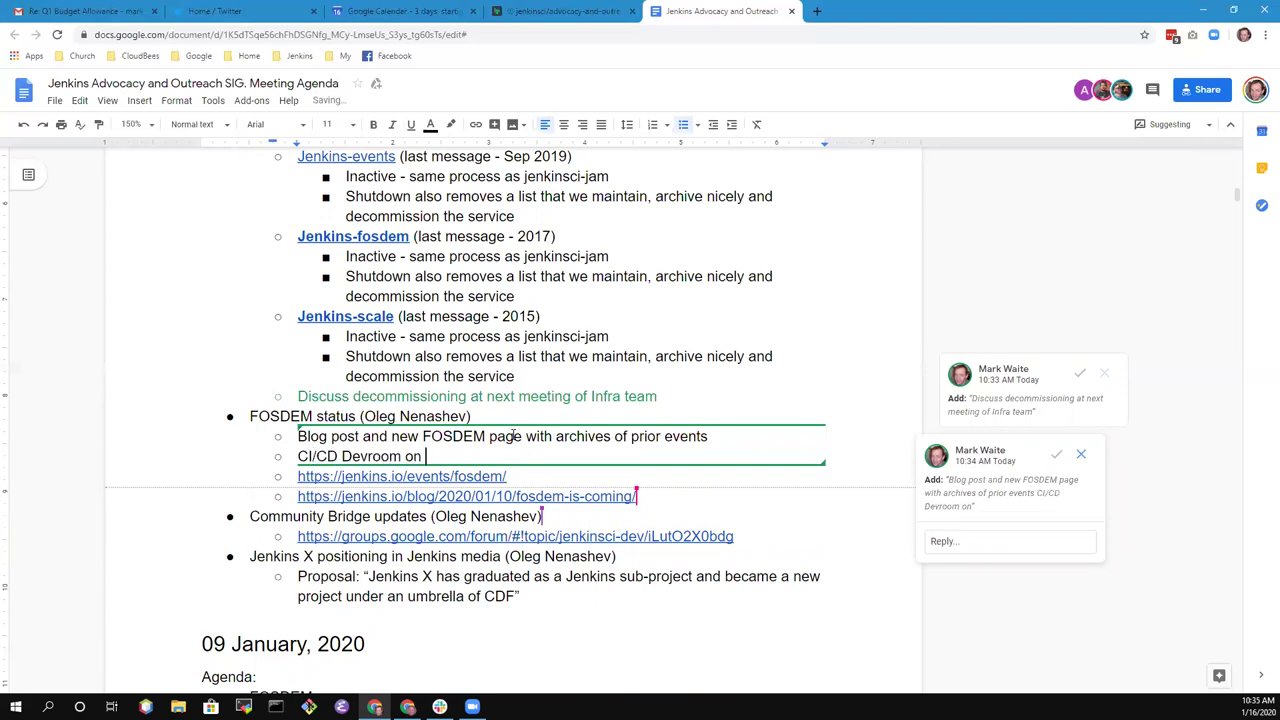
{"action": "type", "text": "Sunday"}
{"action": "key", "text": "Return"}
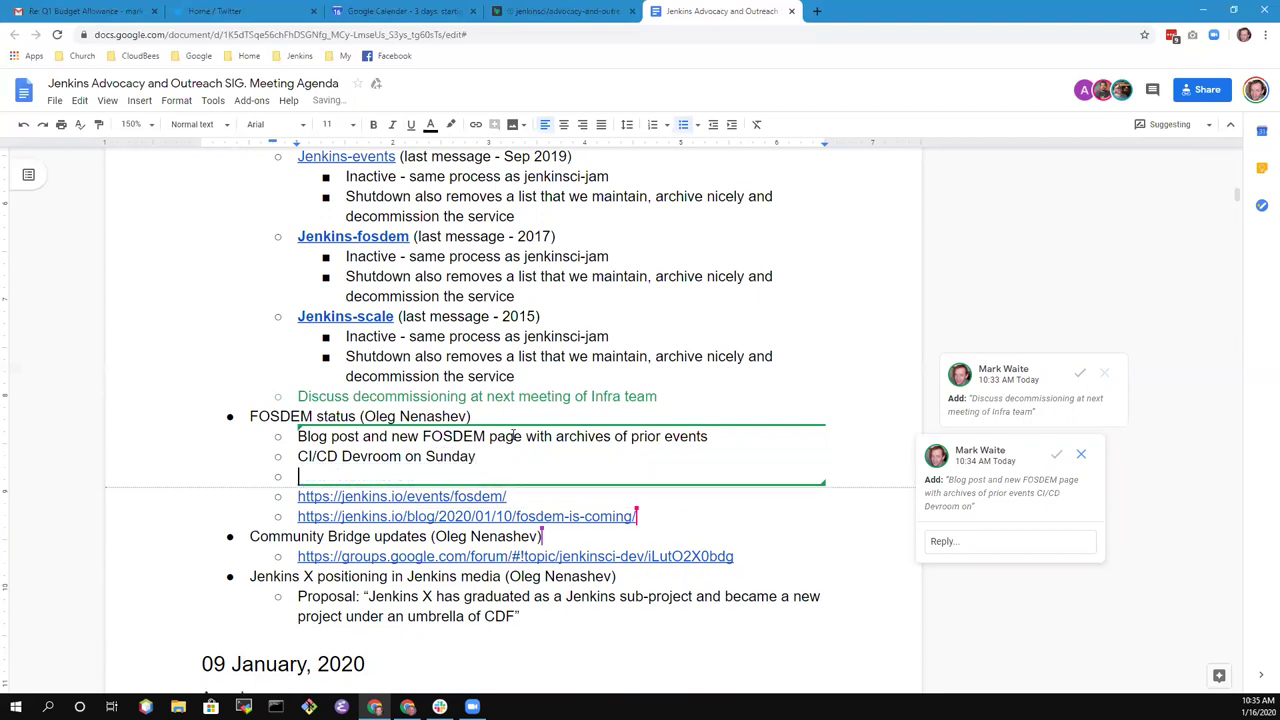
{"action": "type", "text": "Contributor Summit Jan 31, 2020 - up to 20 people"}
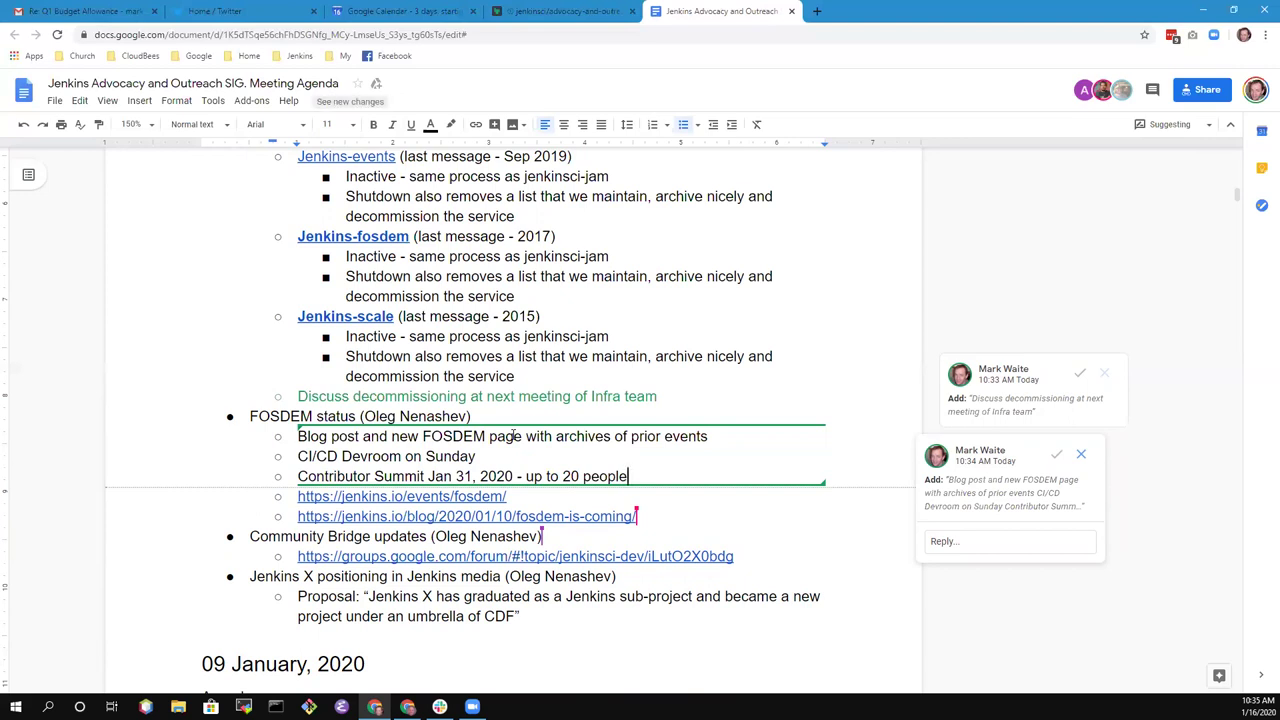
- Nest Governance, Architecture, Infrastructure and '8-9 RSVP confirmed' under Contributor Summit
{"action": "key", "text": "Return"}
{"action": "key", "text": "Tab"}
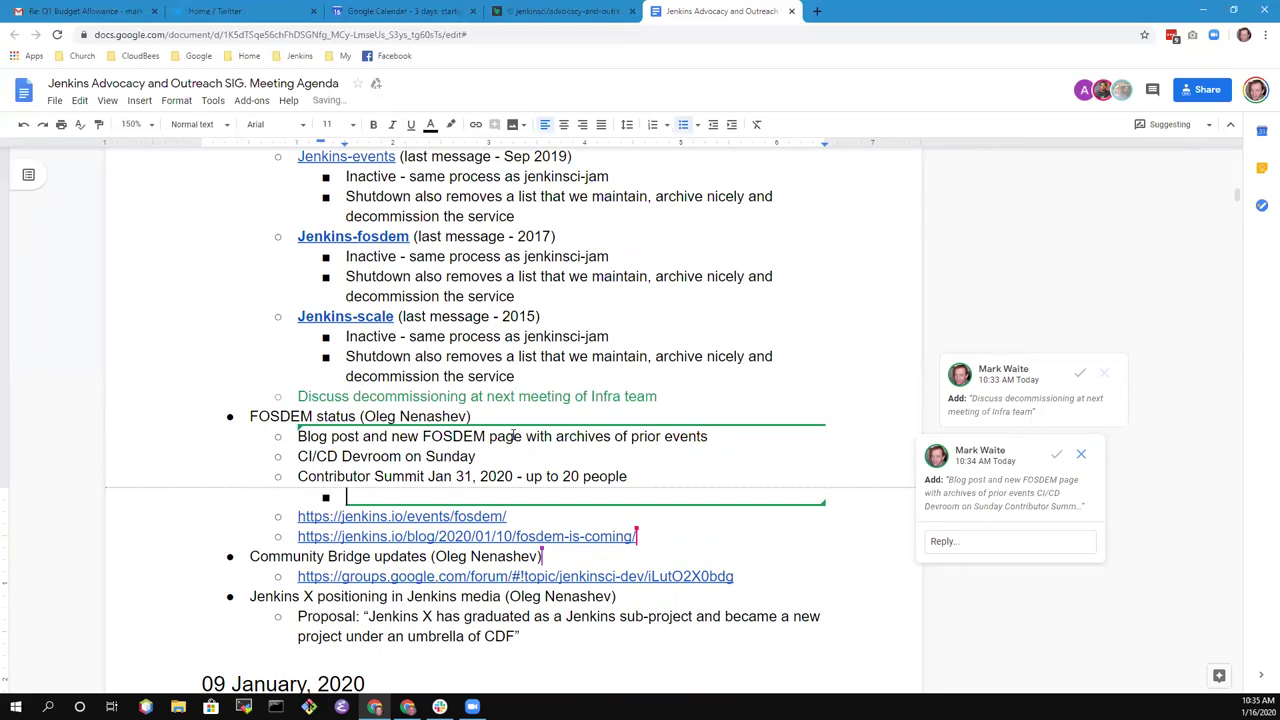
{"action": "type", "text": "Governance"}
{"action": "key", "text": "Return"}
{"action": "type", "text": "A"}
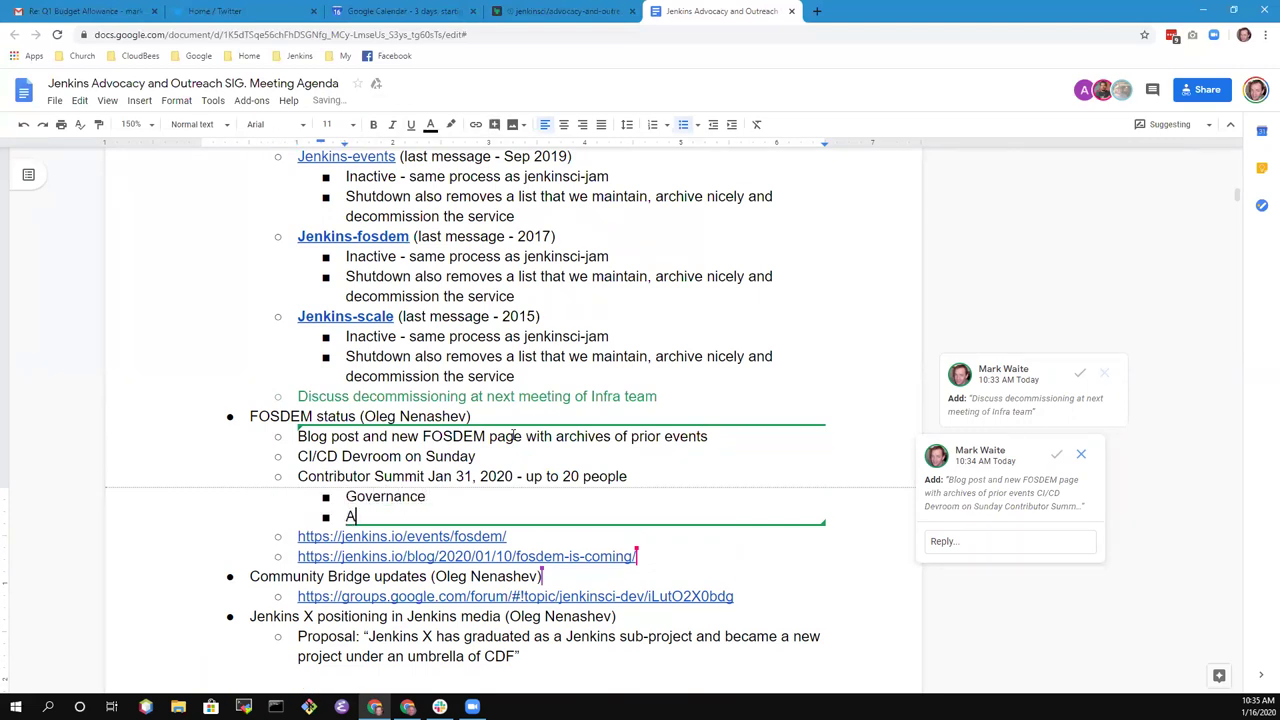
{"action": "type", "text": "rchitecu"}
{"action": "key", "text": "BackSpace"}
{"action": "type", "text": "ture"}
{"action": "key", "text": "Return"}
{"action": "type", "text": "Infrastr"}
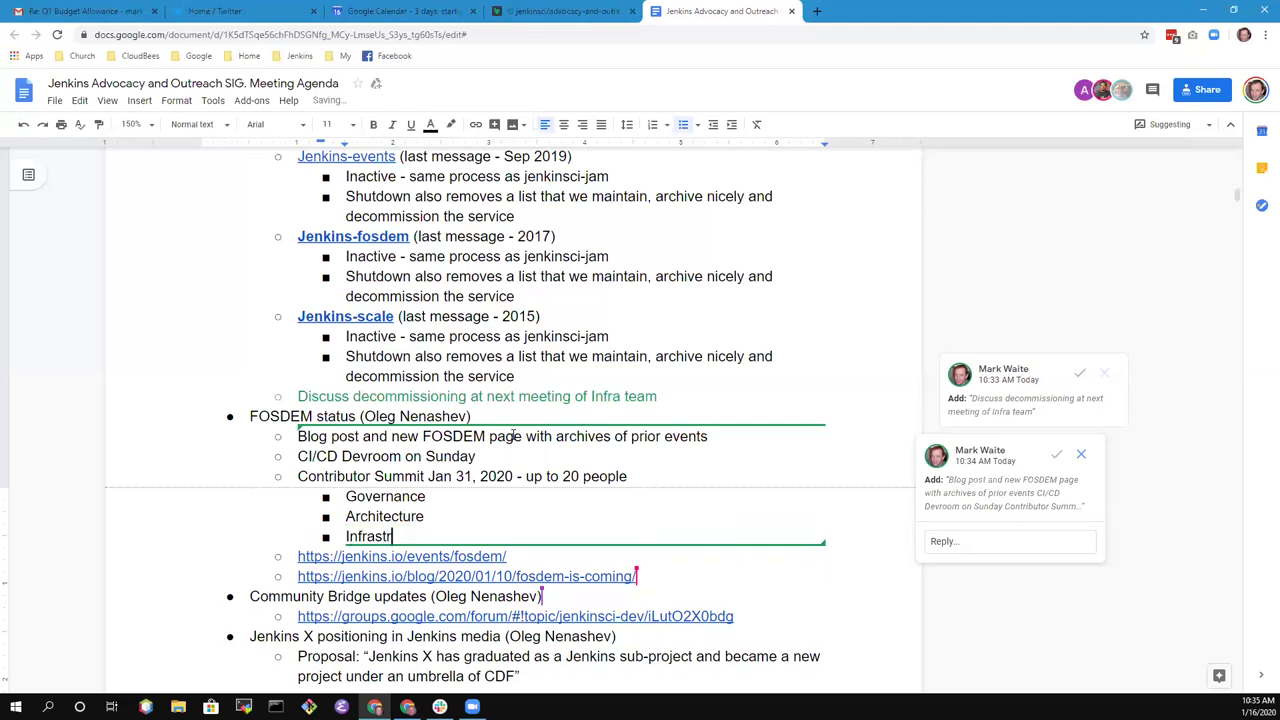
{"action": "type", "text": "ucture"}
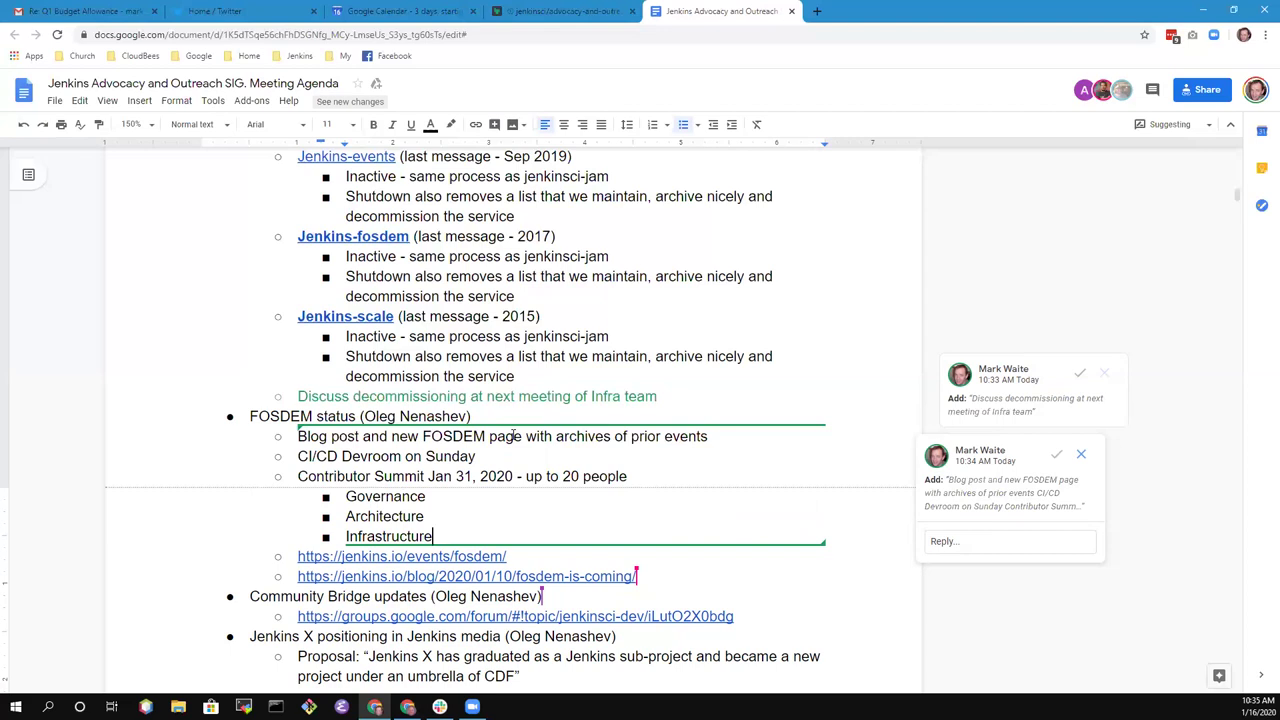
{"action": "key", "text": "Return"}
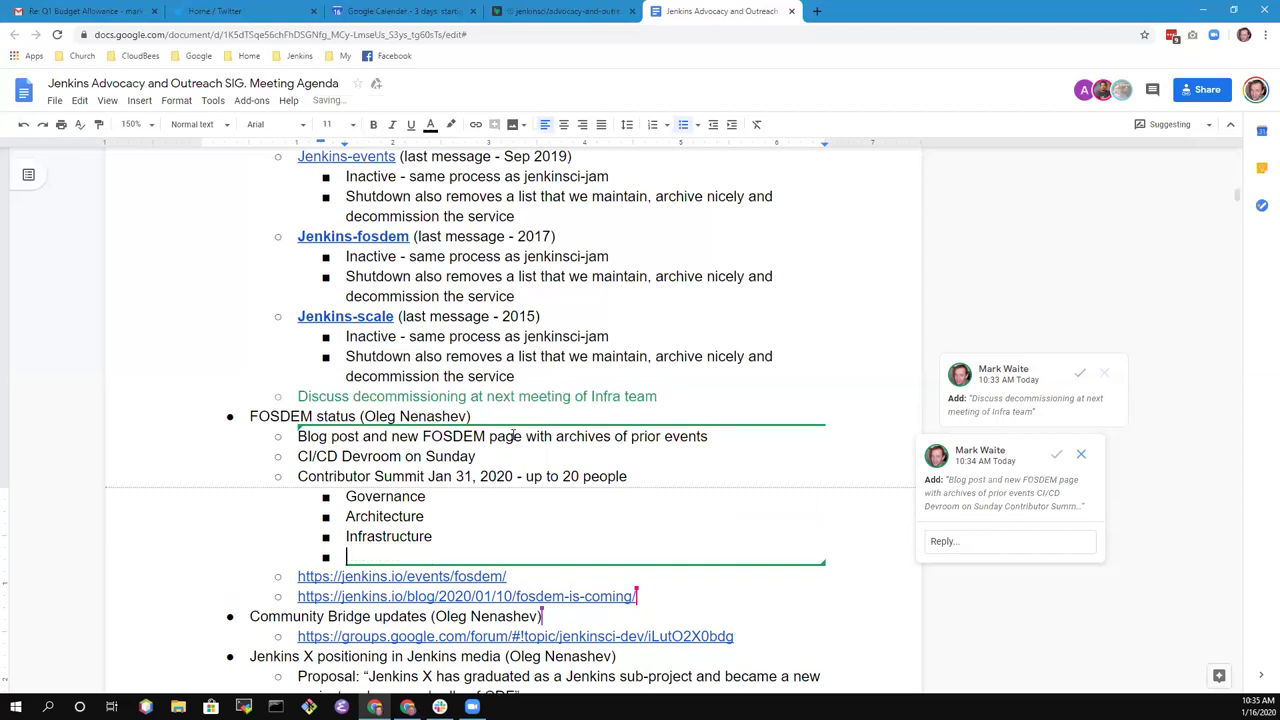
{"action": "type", "text": "8-9 RSVP confirmed"}
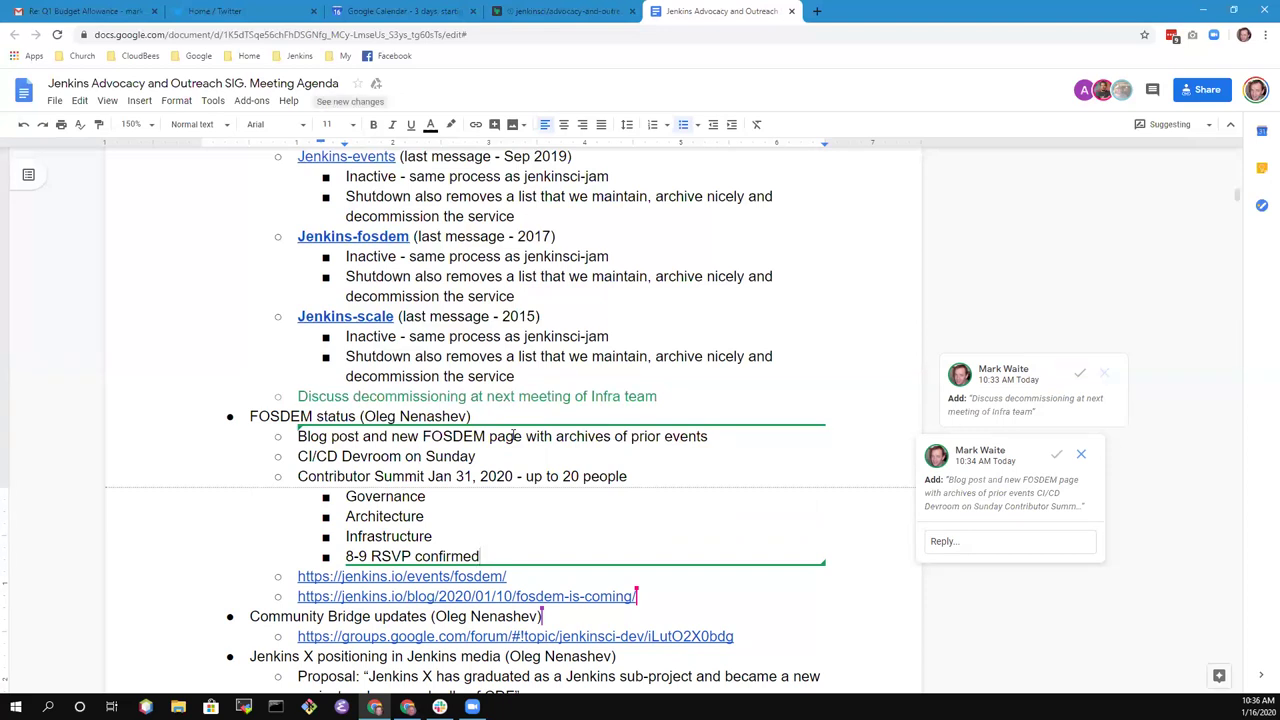
- Add outdented item 'Training for Jenkins and Jenkins X as FOSDEM Fringe'
{"action": "key", "text": "Return"}
{"action": "key", "text": "shift+Tab"}
{"action": "type", "text": "Training for "}
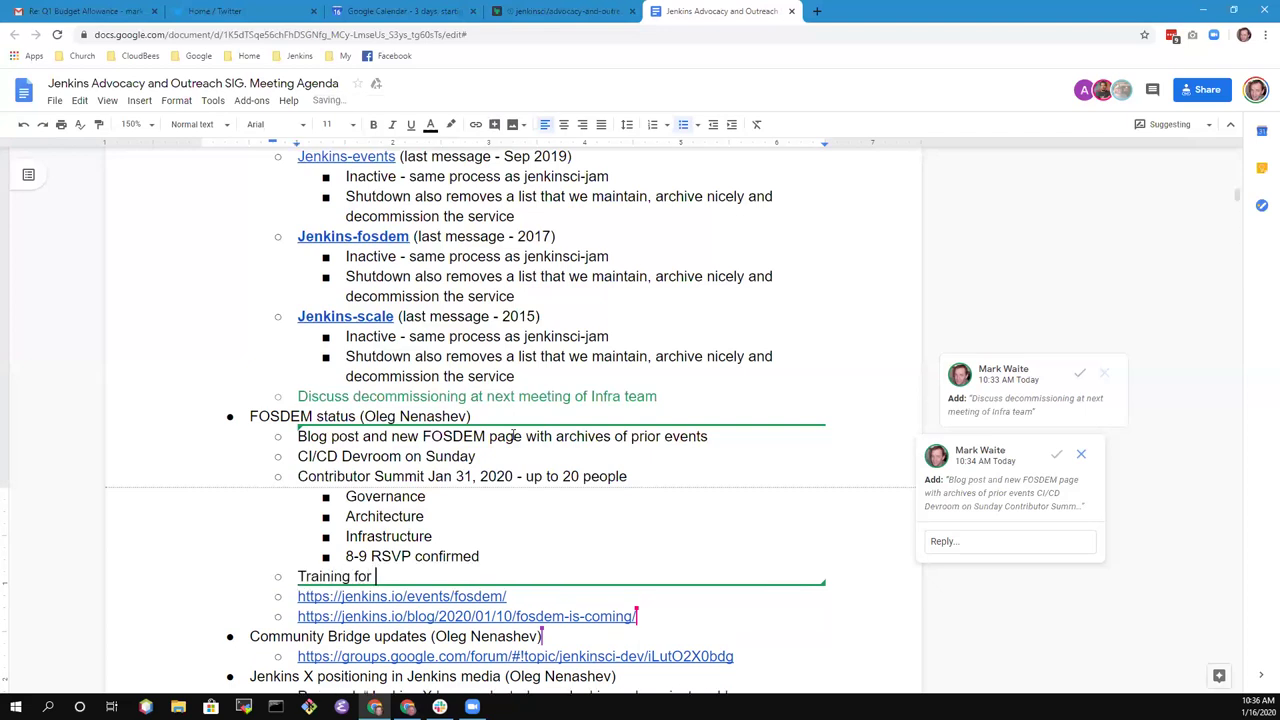
{"action": "type", "text": "Jenkins and Jenkins X as FOZSD"}
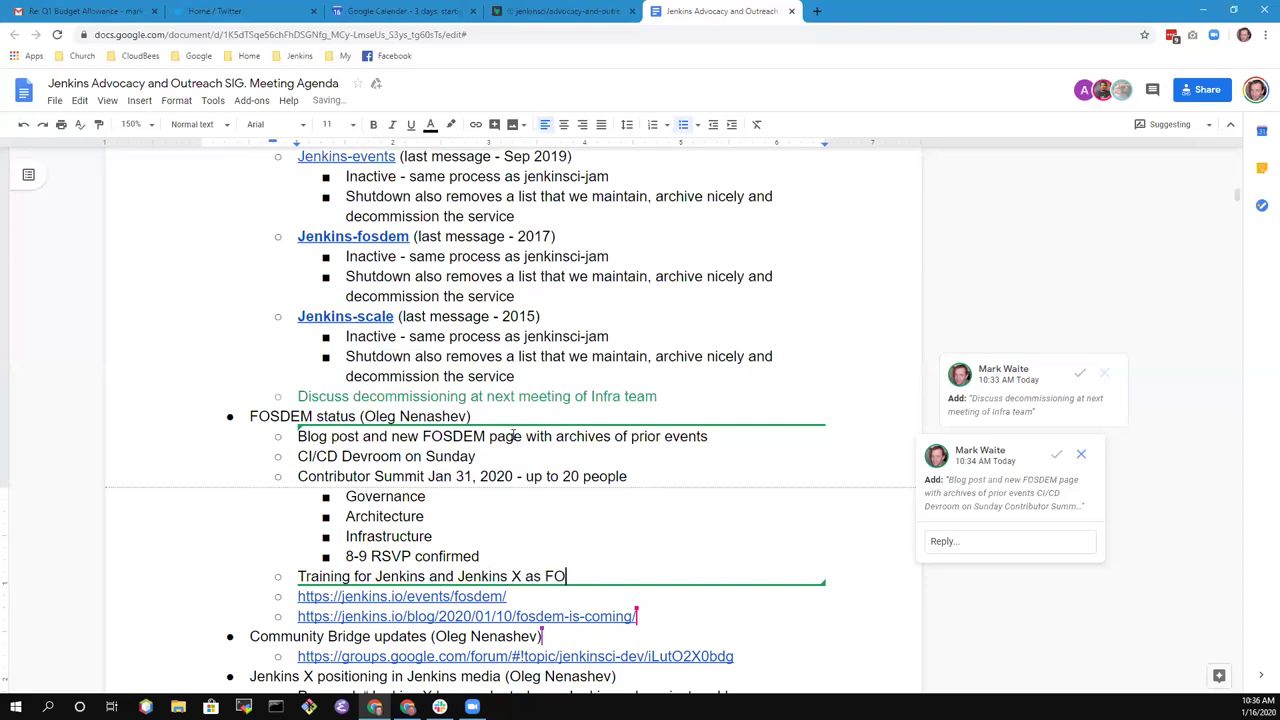
{"action": "key", "text": "BackSpace"}
{"action": "key", "text": "BackSpace"}
{"action": "key", "text": "BackSpace"}
{"action": "type", "text": "SDEM Fringe -"}
{"action": "key", "text": "BackSpace"}
{"action": "key", "text": "BackSpace"}
- Nest sub-points 'Need promotion to motivate attendance', a team member tweeting about the events, and 'LinkedIn posts as well'
{"action": "key", "text": "Return"}
{"action": "key", "text": "Tab"}
{"action": "type", "text": "Need"}
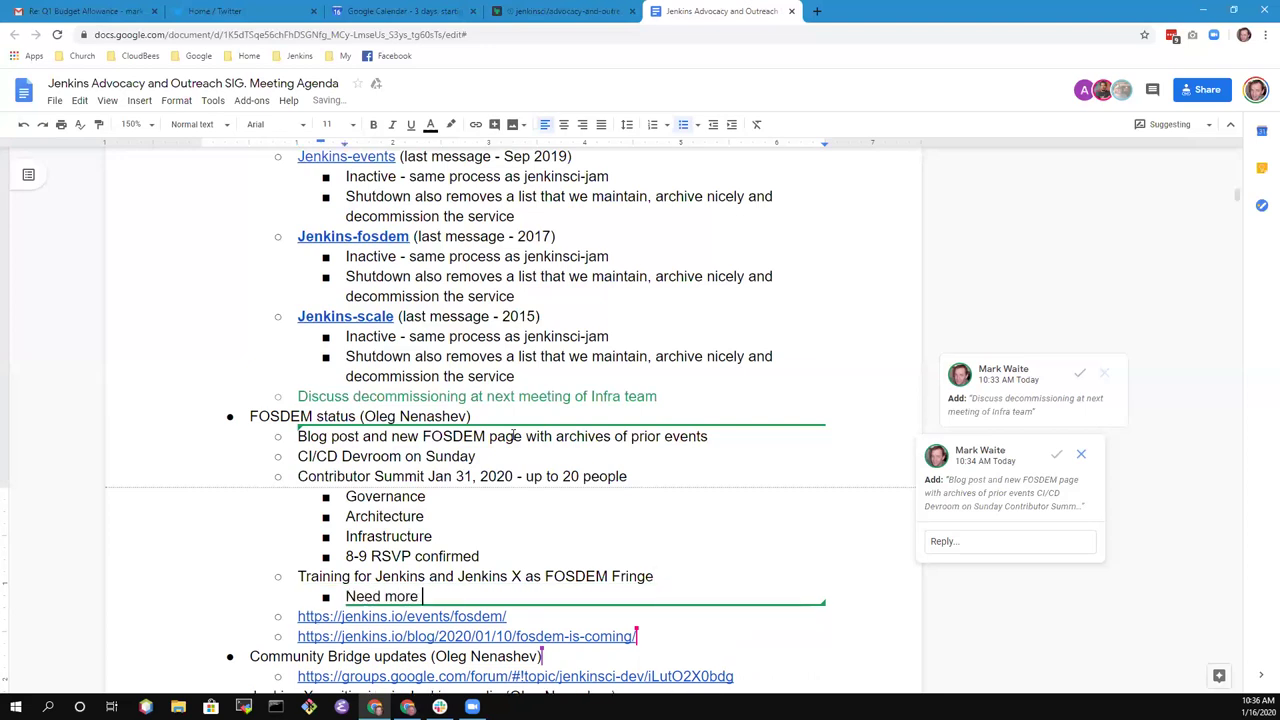
{"action": "type", "text": "promotion to motivate att"}
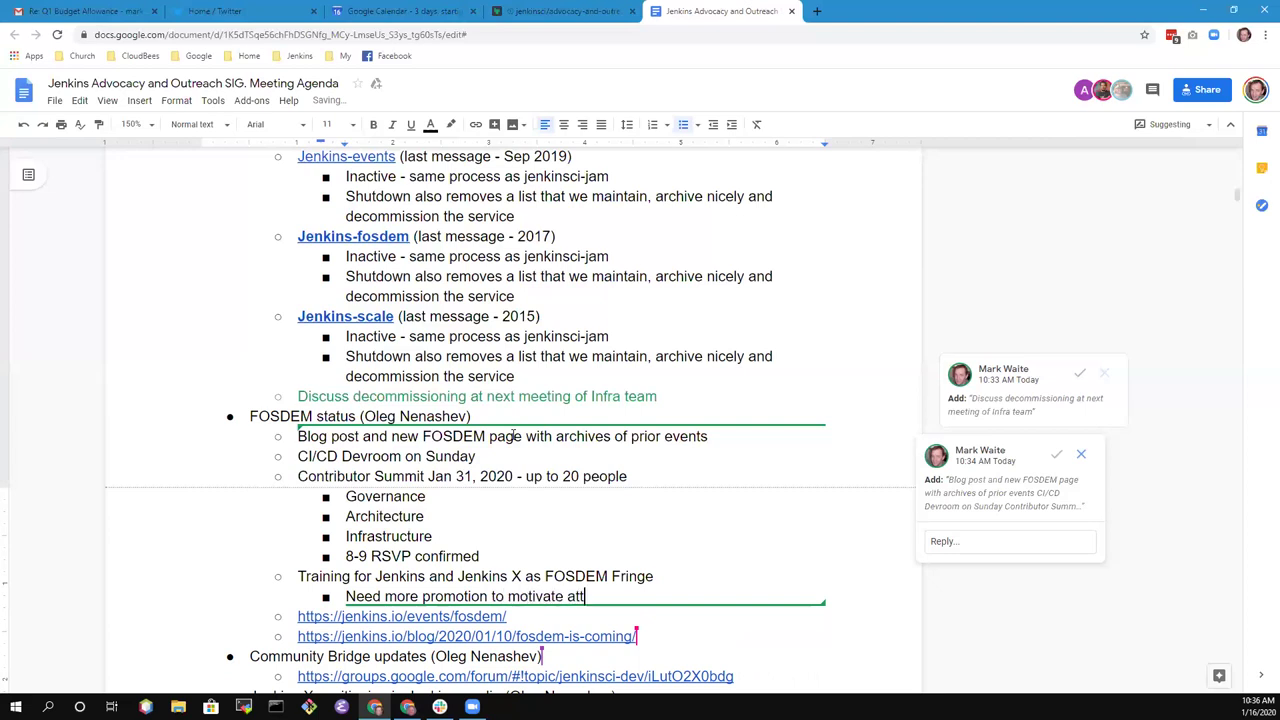
{"action": "type", "text": "endance"}
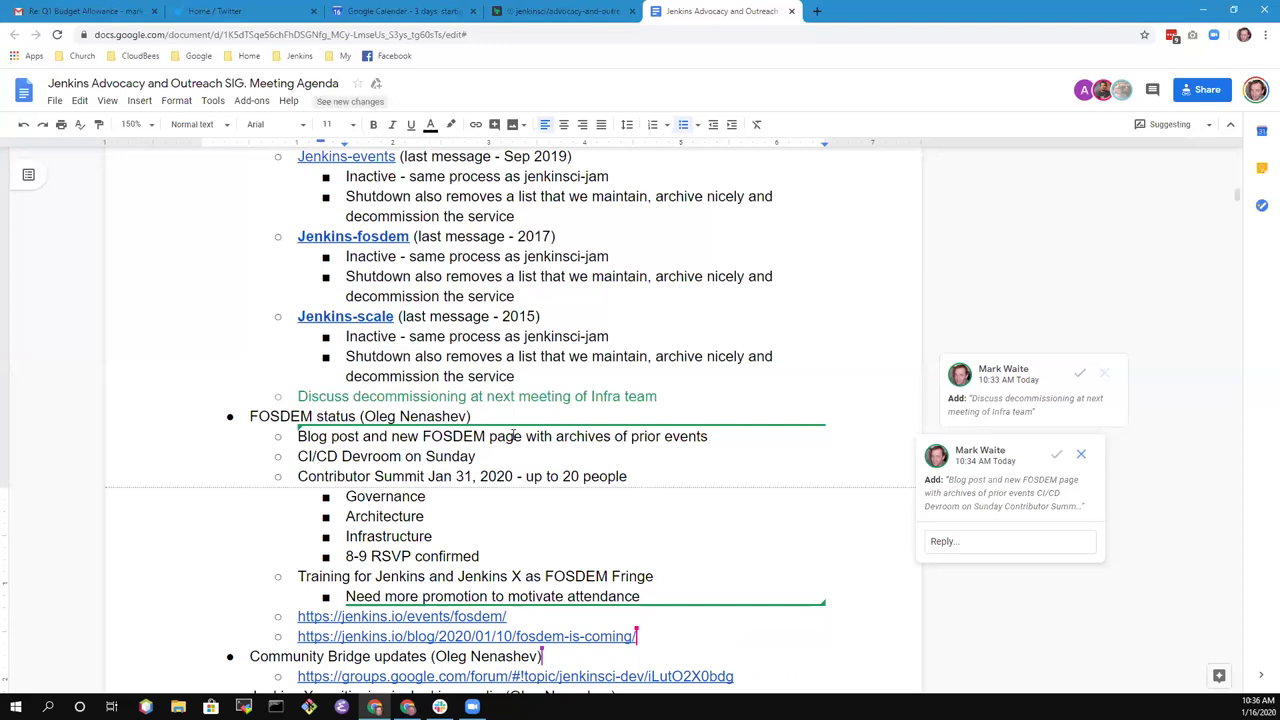
{"action": "key", "text": "Return"}
{"action": "type", "text": "Mark"}
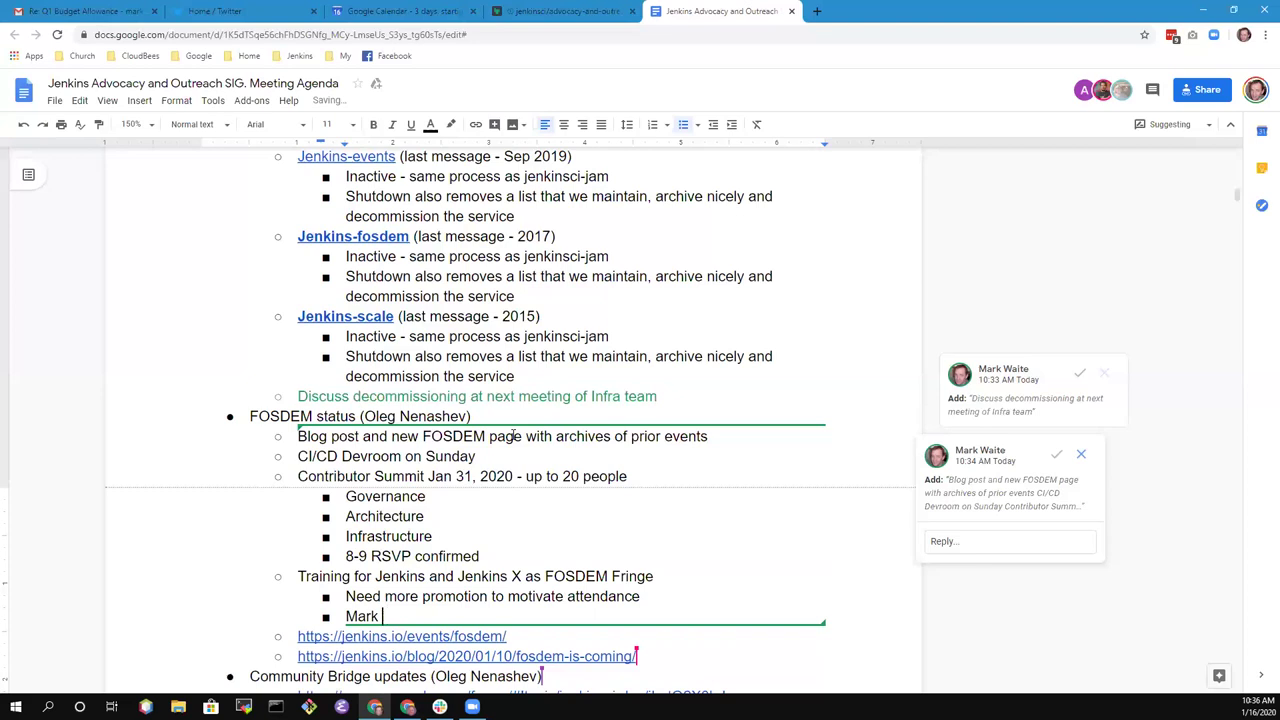
{"action": "type", "text": " will tweet about th"}
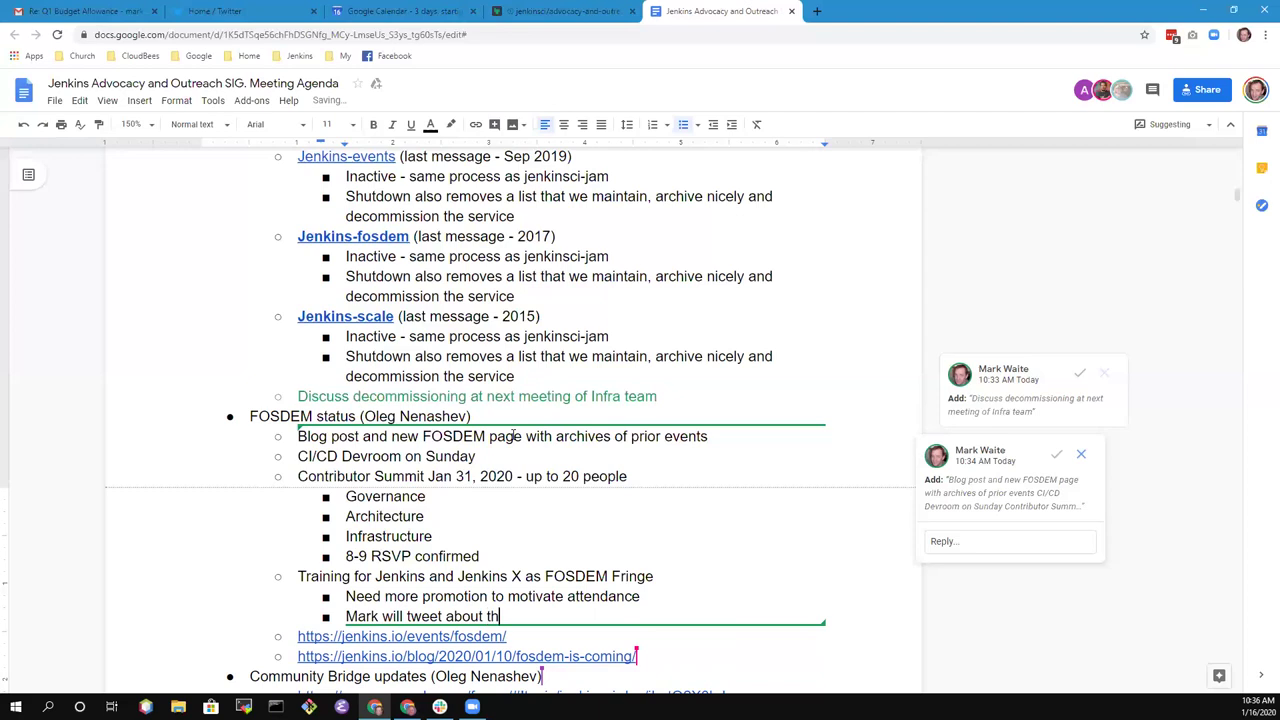
{"action": "type", "text": "ose events"}
{"action": "key", "text": "Return"}
{"action": "type", "text": "LinkedIn"}
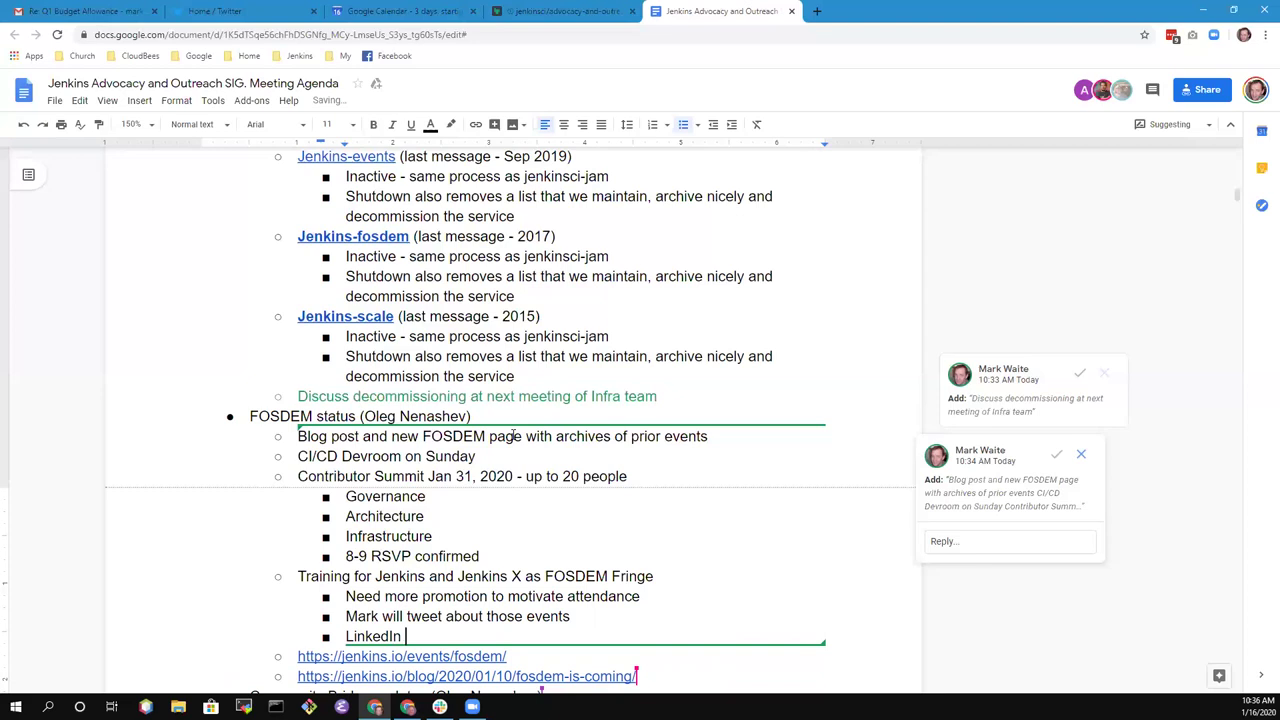
{"action": "type", "text": " posts as well"}
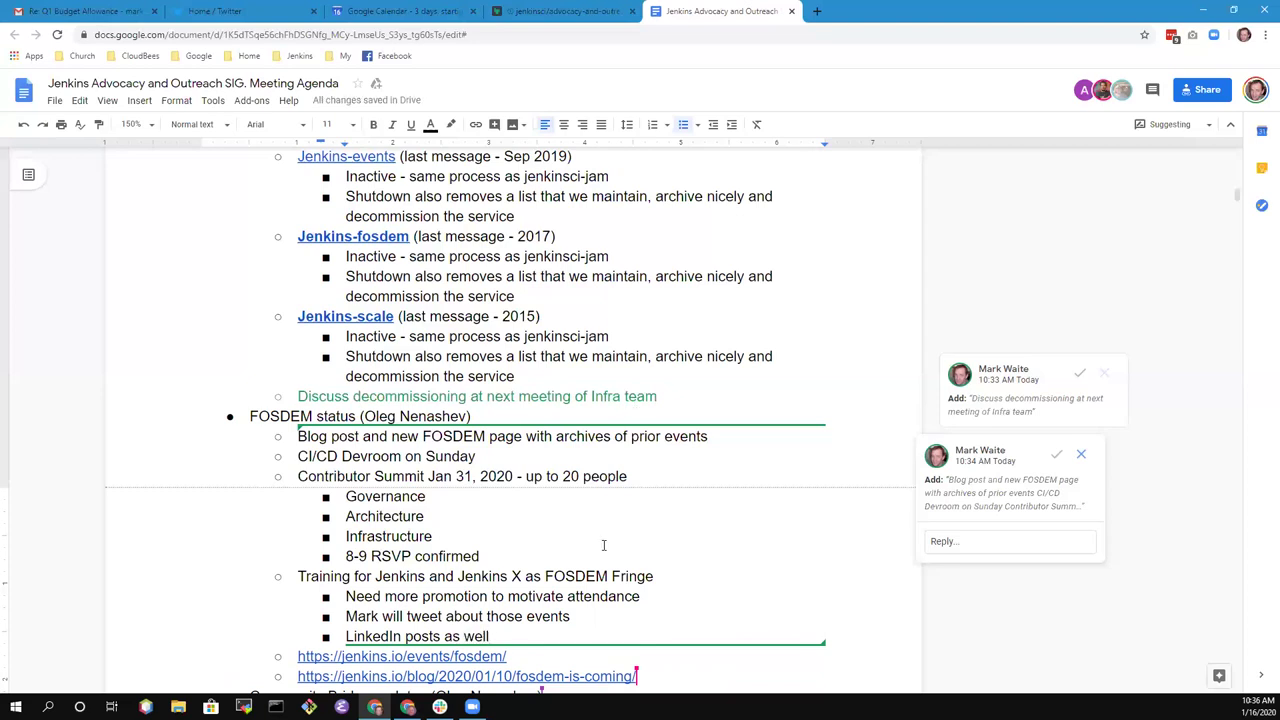
- Insert a new sub-point above the LinkedIn line starting with another team member's name
{"action": "scroll", "coordinate": [611, 540], "scroll_direction": "down", "scroll_amount": 2}
{"action": "scroll", "coordinate": [605, 493], "scroll_direction": "down", "scroll_amount": 1}
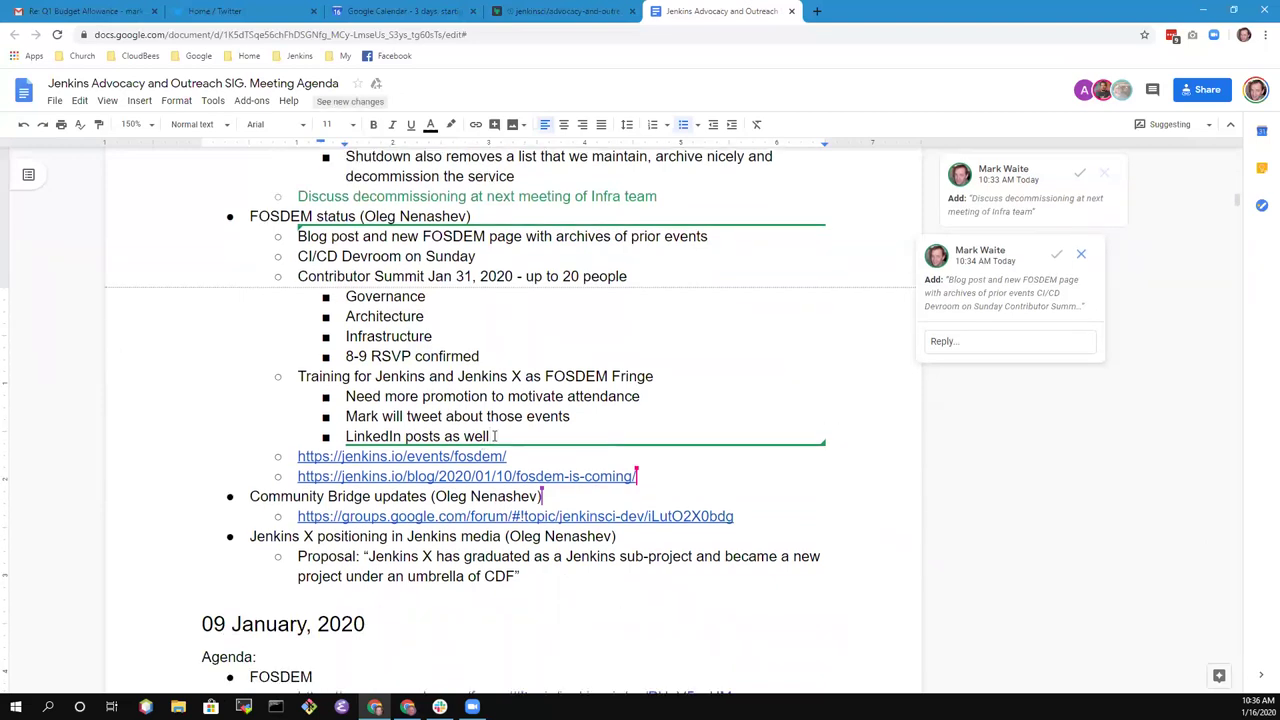
{"action": "key", "text": "Up"}
{"action": "key", "text": "Up"}
{"action": "key", "text": "ctrl+Left"}
{"action": "key", "text": "Down"}
{"action": "key", "text": "Home"}
{"action": "key", "text": "Return"}
{"action": "type", "text": "Kara "}
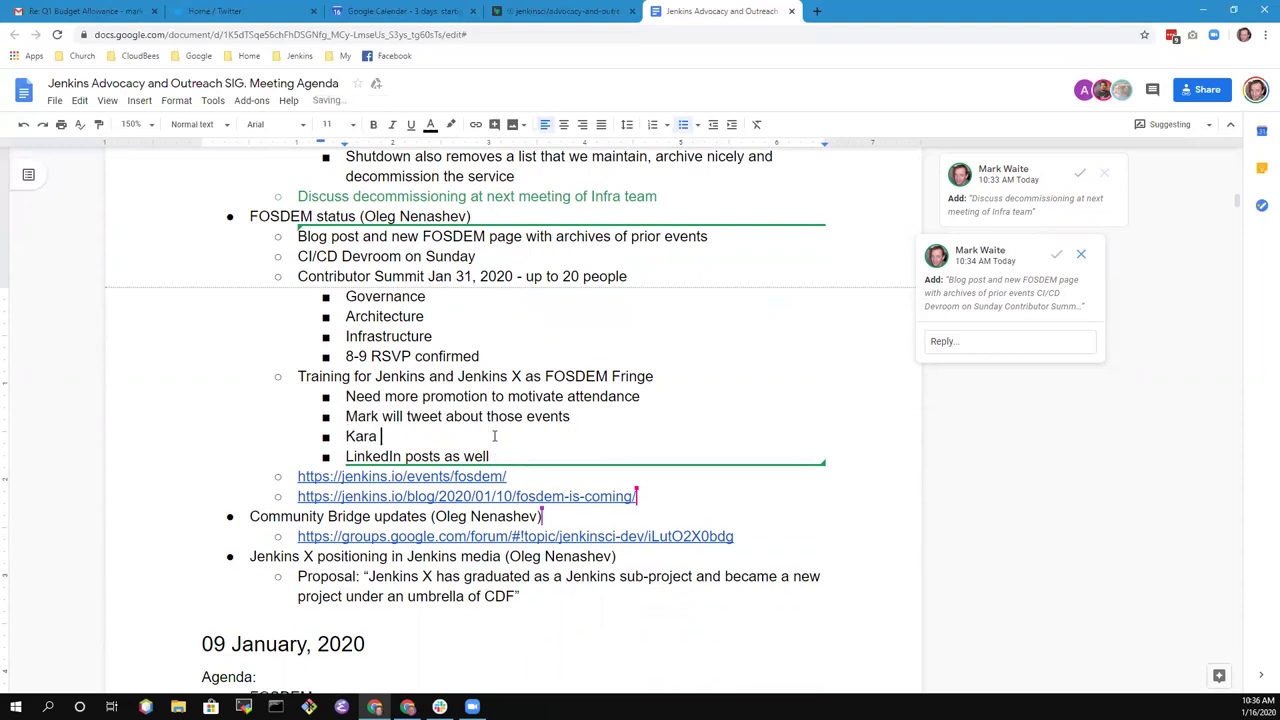
{"action": "type", "text": "twie"}
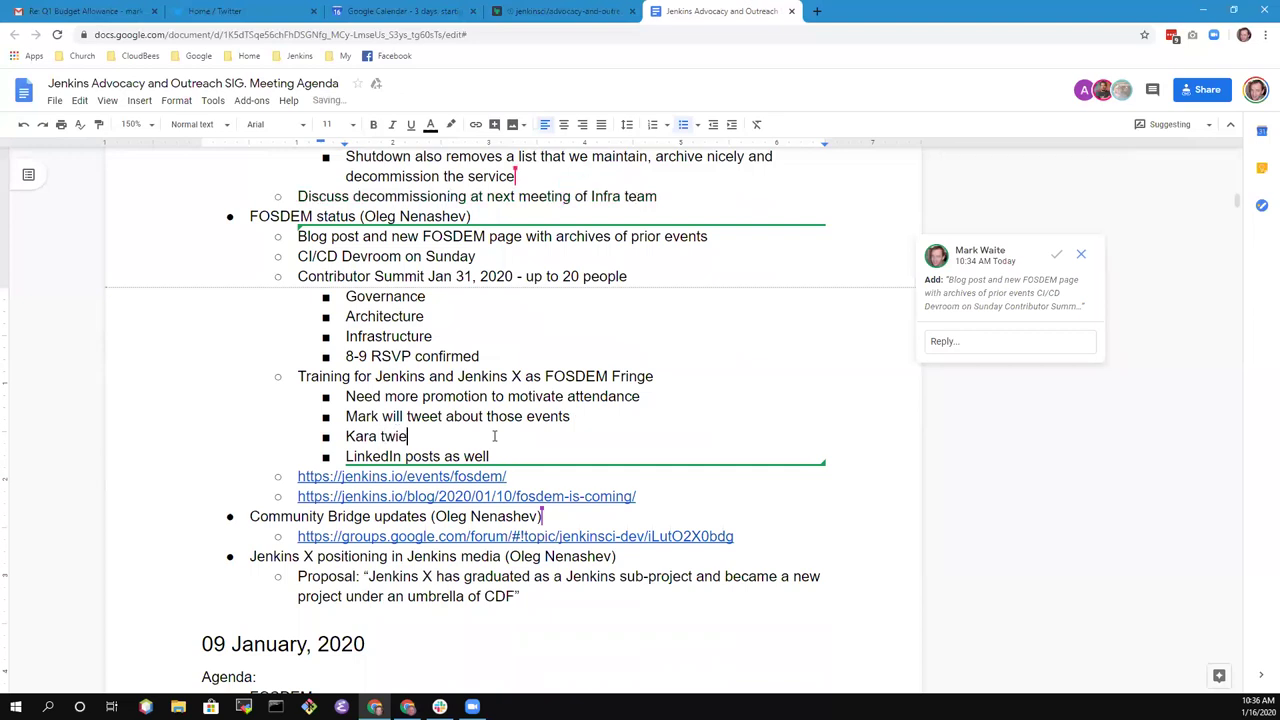
{"action": "key", "text": "BackSpace"}
{"action": "key", "text": "BackSpace"}
{"action": "key", "text": "BackSpace"}
{"action": "type", "text": "we"}
{"action": "key", "text": "BackSpace"}
{"action": "key", "text": "BackSpace"}
{"action": "type", "text": "weet"}
{"action": "key", "text": "BackSpace"}
{"action": "key", "text": "BackSpace"}
{"action": "key", "text": "BackSpace"}
{"action": "key", "text": "BackSpace"}
{"action": "key", "text": "BackSpace"}
{"action": "key", "text": "BackSpace"}
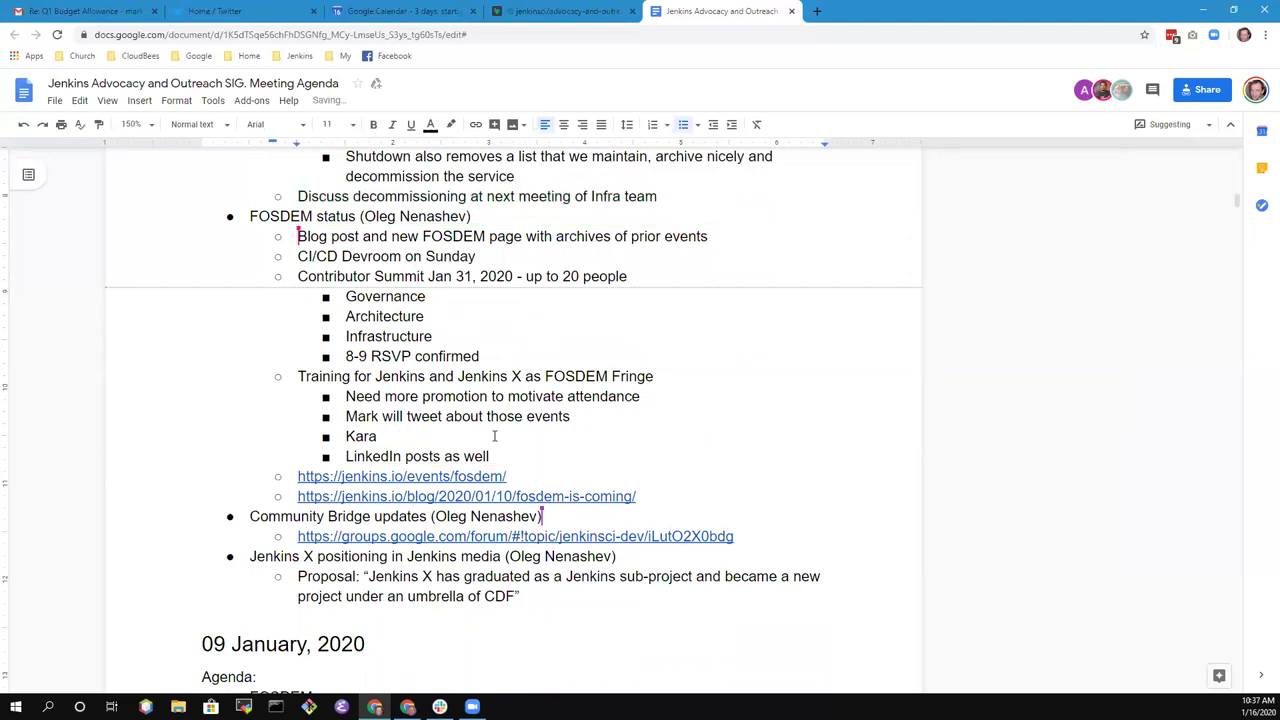
- Suggest 'tweet also' after the team member's name on the new promotion sub-point
{"action": "double_click", "coordinate": [409, 436]}
{"action": "left_click", "coordinate": [409, 436]}
{"action": "type", "text": "tweet also"}
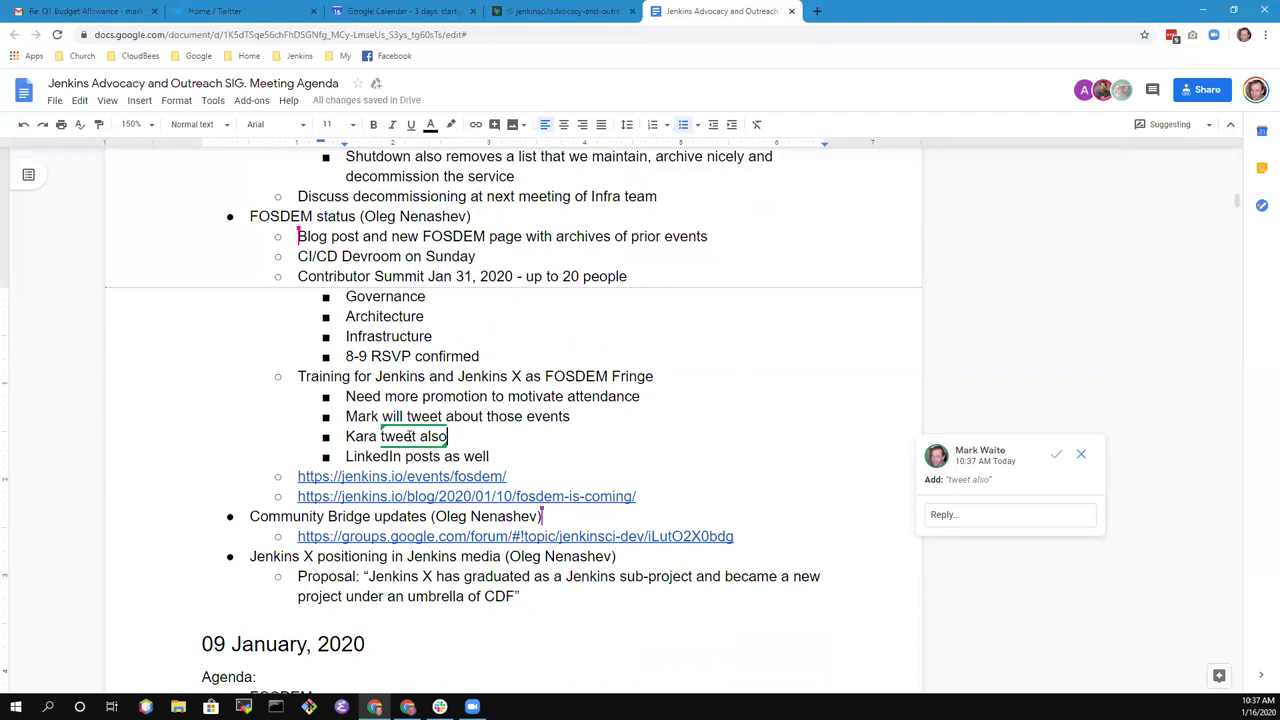
{"action": "key", "text": "Down"}
{"action": "key", "text": "End"}
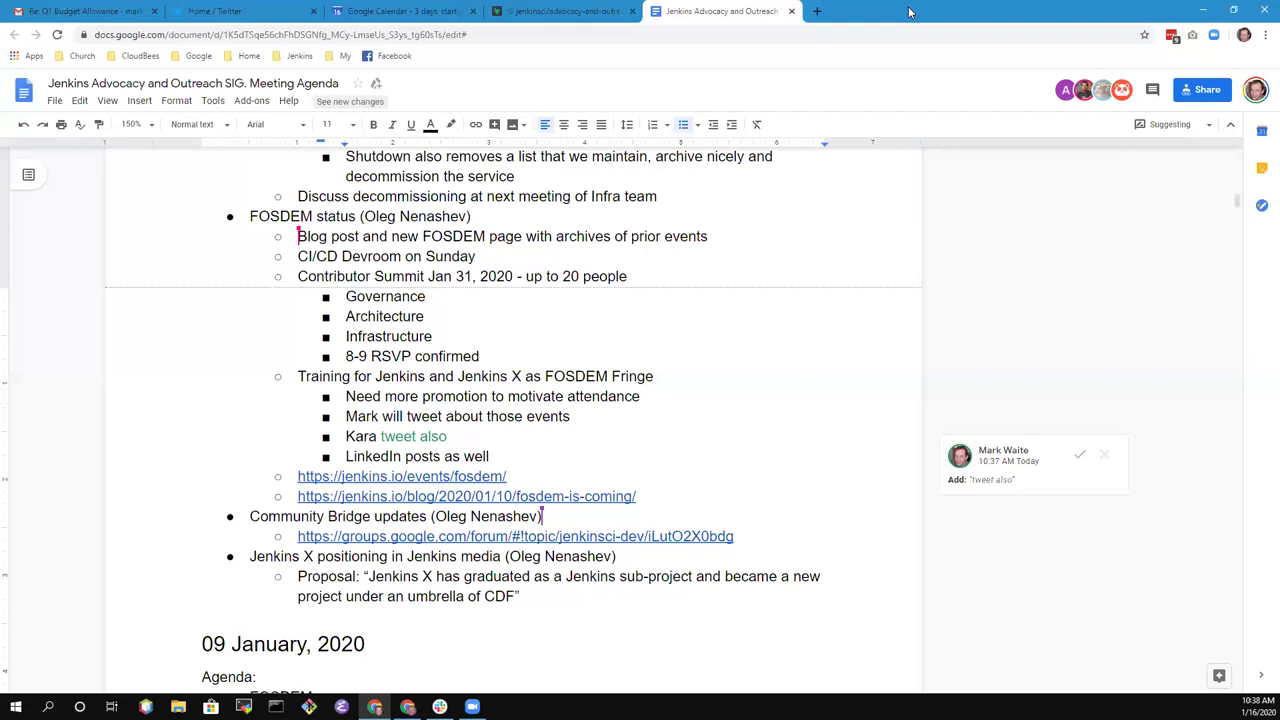
- Add a top-level 'Contributor Summit attendance rates' item, credited to a team member, after the FOSDEM links
{"action": "key", "text": "Return"}
{"action": "key", "text": "shift+Tab"}
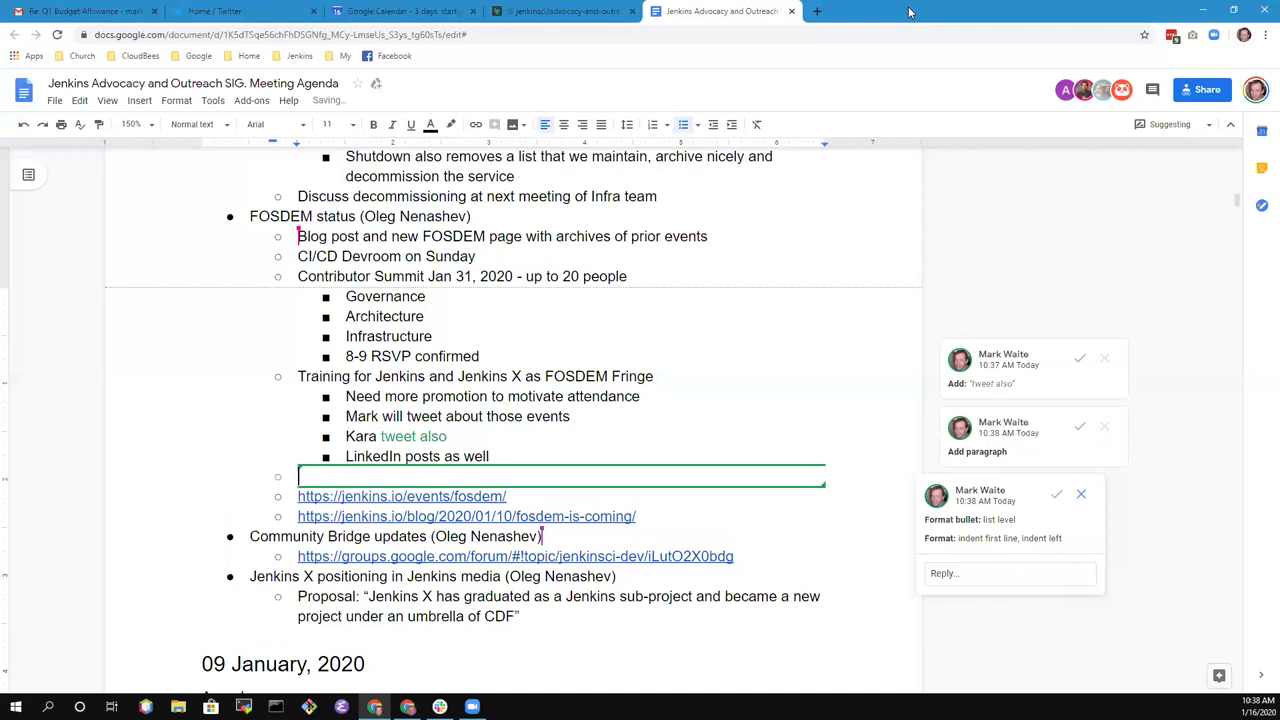
{"action": "key", "text": "BackSpace"}
{"action": "key", "text": "BackSpace"}
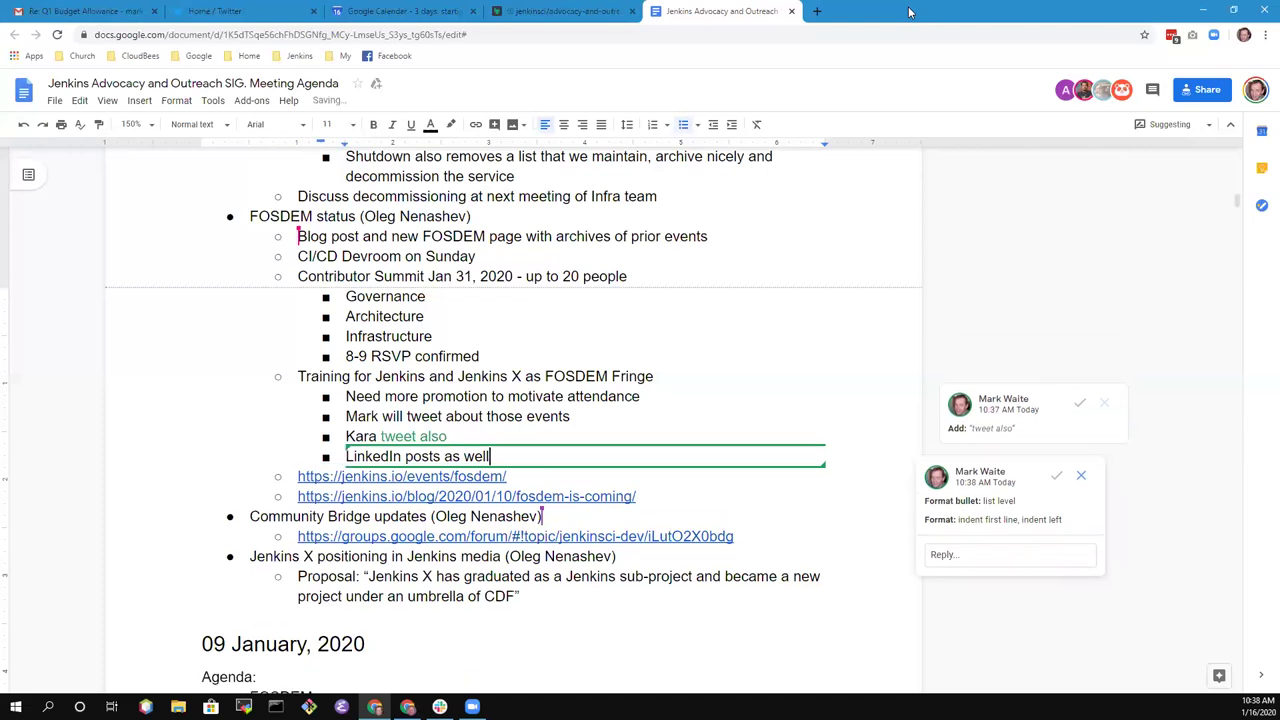
{"action": "key", "text": "Up"}
{"action": "key", "text": "End"}
{"action": "key", "text": "Return"}
{"action": "key", "text": "shift+Tab"}
{"action": "type", "text": "Contribu"}
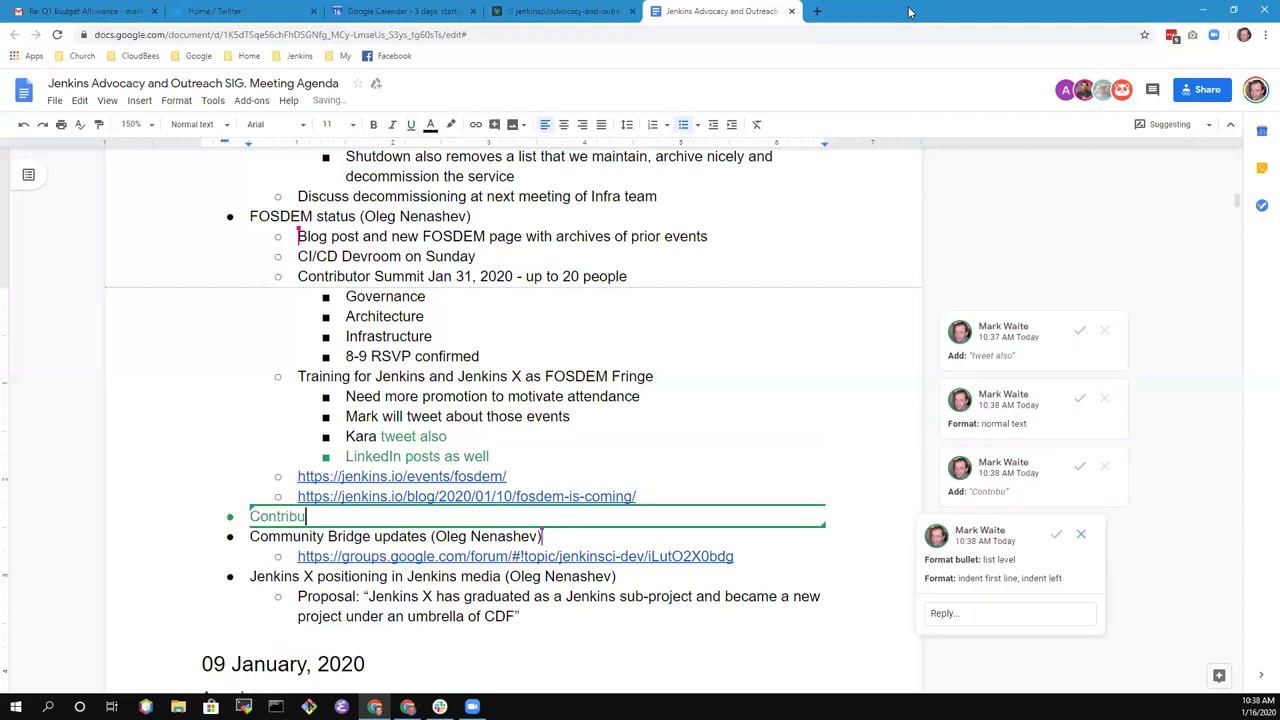
{"action": "type", "text": "tor Summit"}
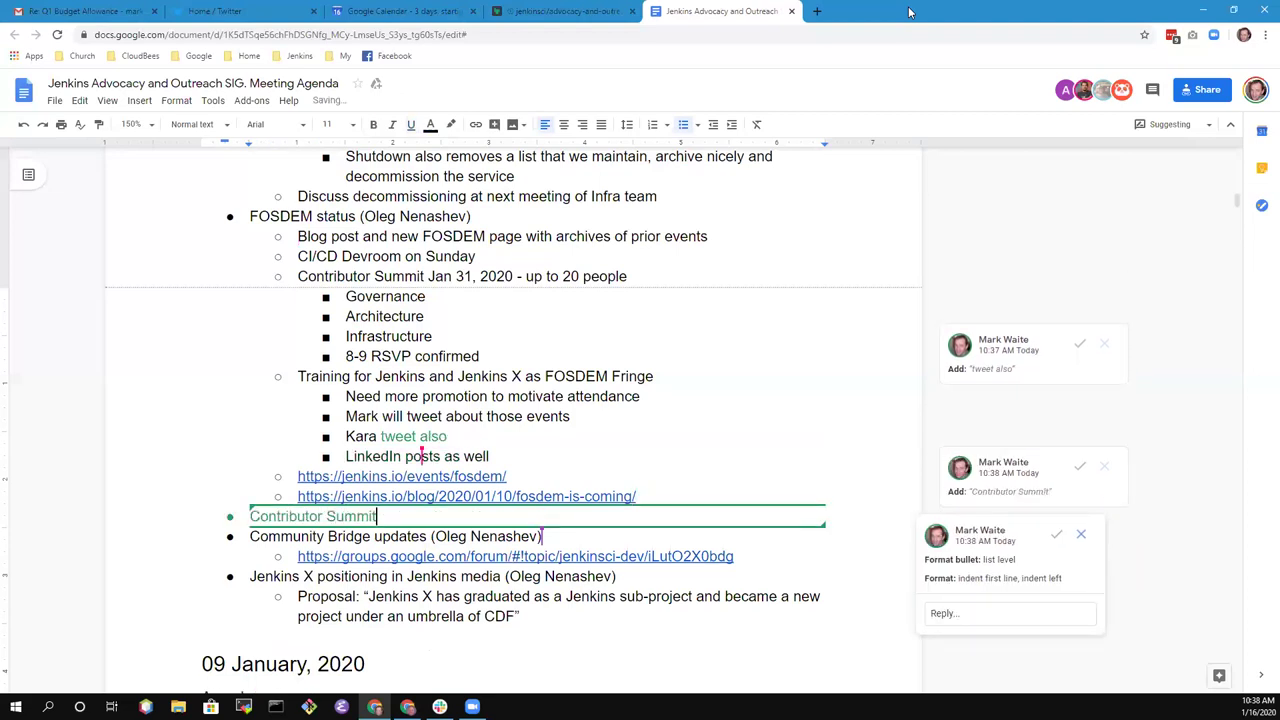
{"action": "type", "text": " atten"}
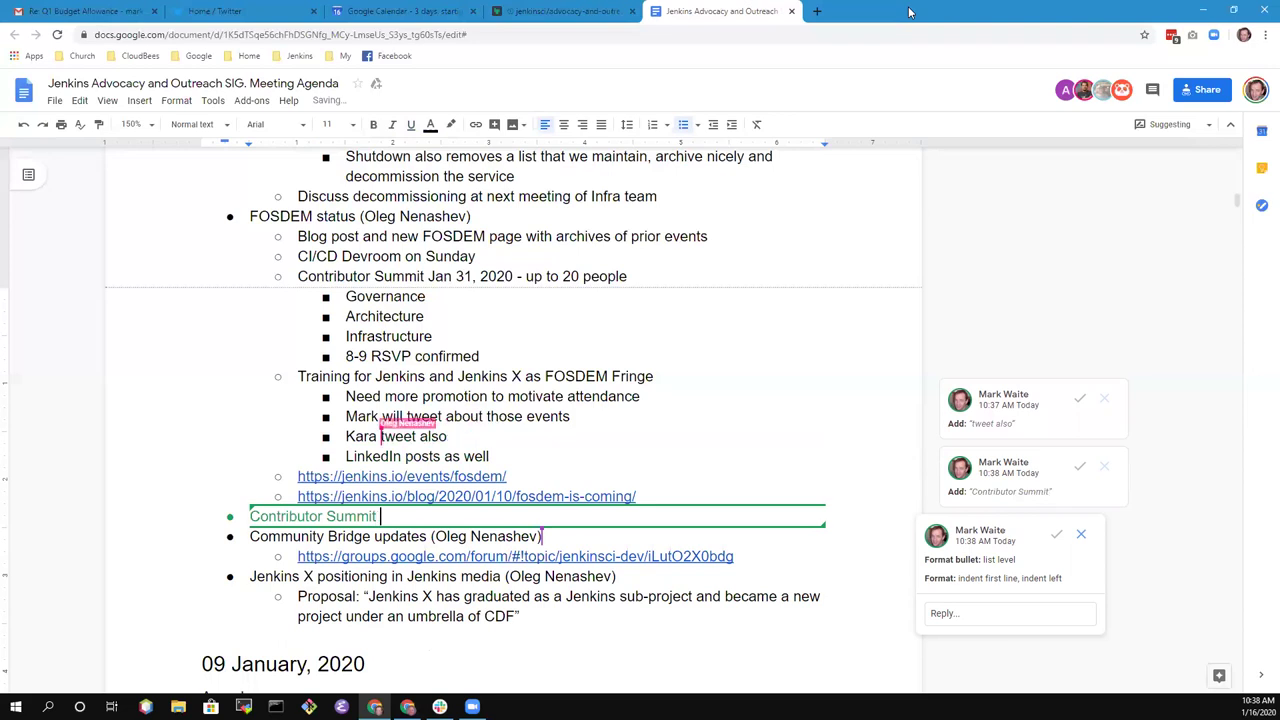
{"action": "type", "text": "dance r"}
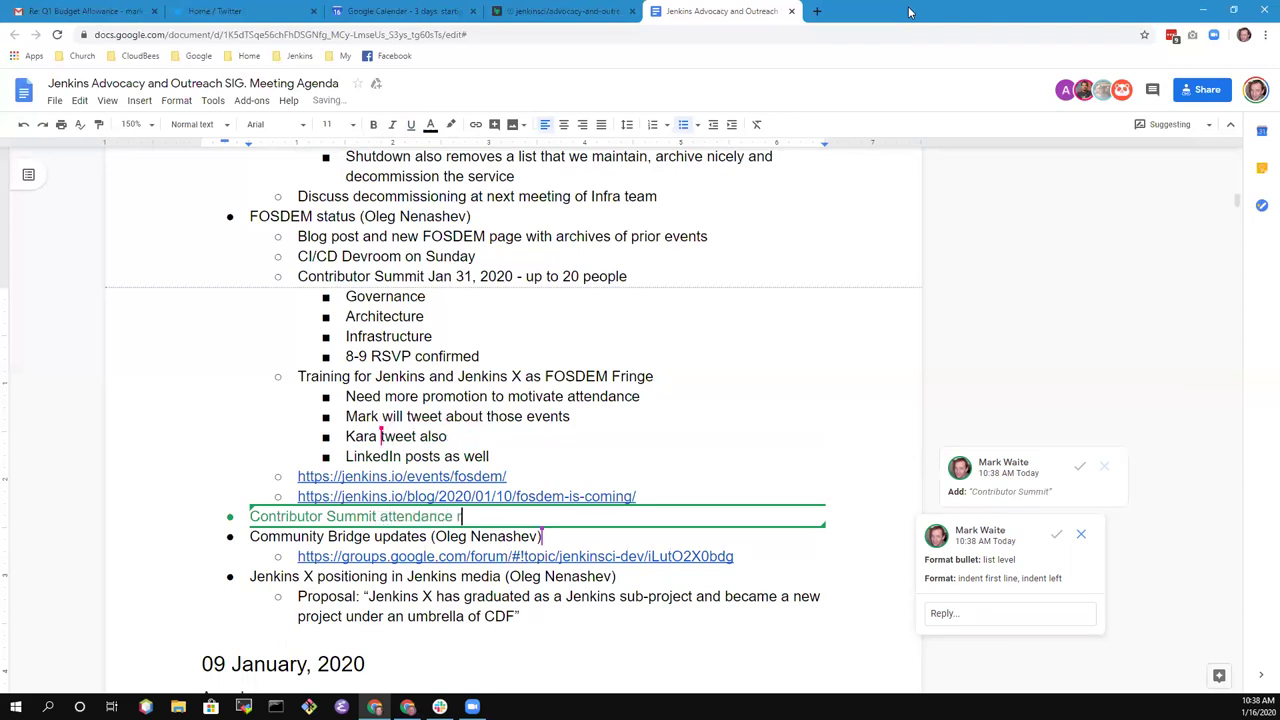
{"action": "type", "text": "ates - Marky"}
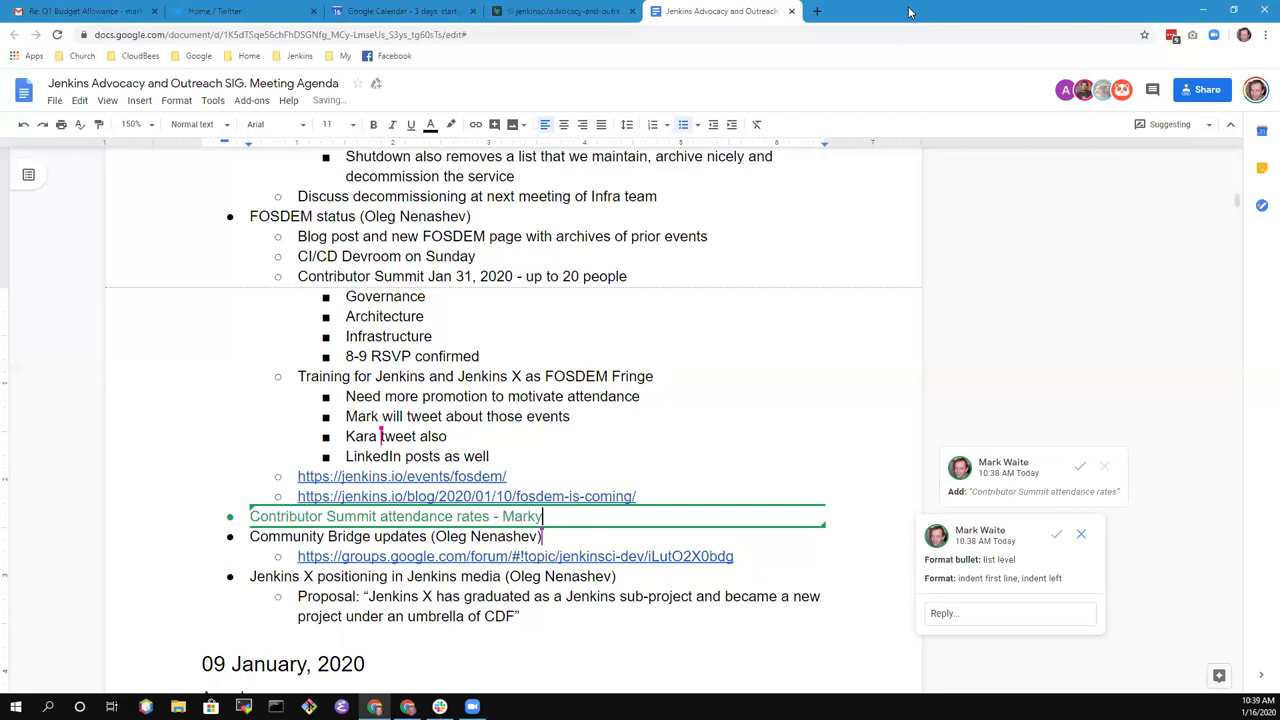
- Add sub-points '~100 attended San Francisco' and '~80 attended Lisbon' under the attendance item
{"action": "key", "text": "Return"}
{"action": "key", "text": "Tab"}
{"action": "type", "text": "Alyssa"}
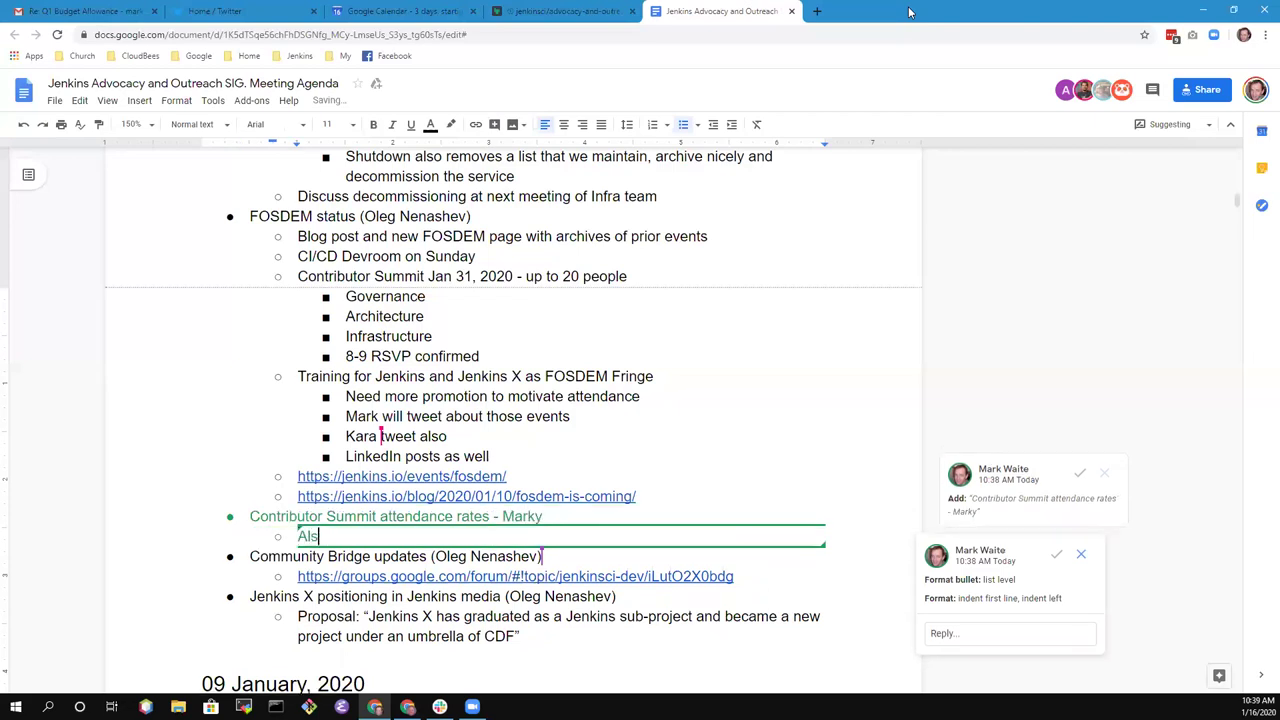
{"action": "type", "text": " noted that"}
{"action": "key", "text": "ctrl+BackSpace"}
{"action": "key", "text": "ctrl+BackSpace"}
{"action": "key", "text": "ctrl+BackSpace"}
{"action": "type", "text": "Rou"}
{"action": "type", "text": "ghyl 1200"}
{"action": "key", "text": "BackSpace"}
{"action": "key", "text": "BackSpace"}
{"action": "key", "text": "BackSpace"}
{"action": "key", "text": "BackSpace"}
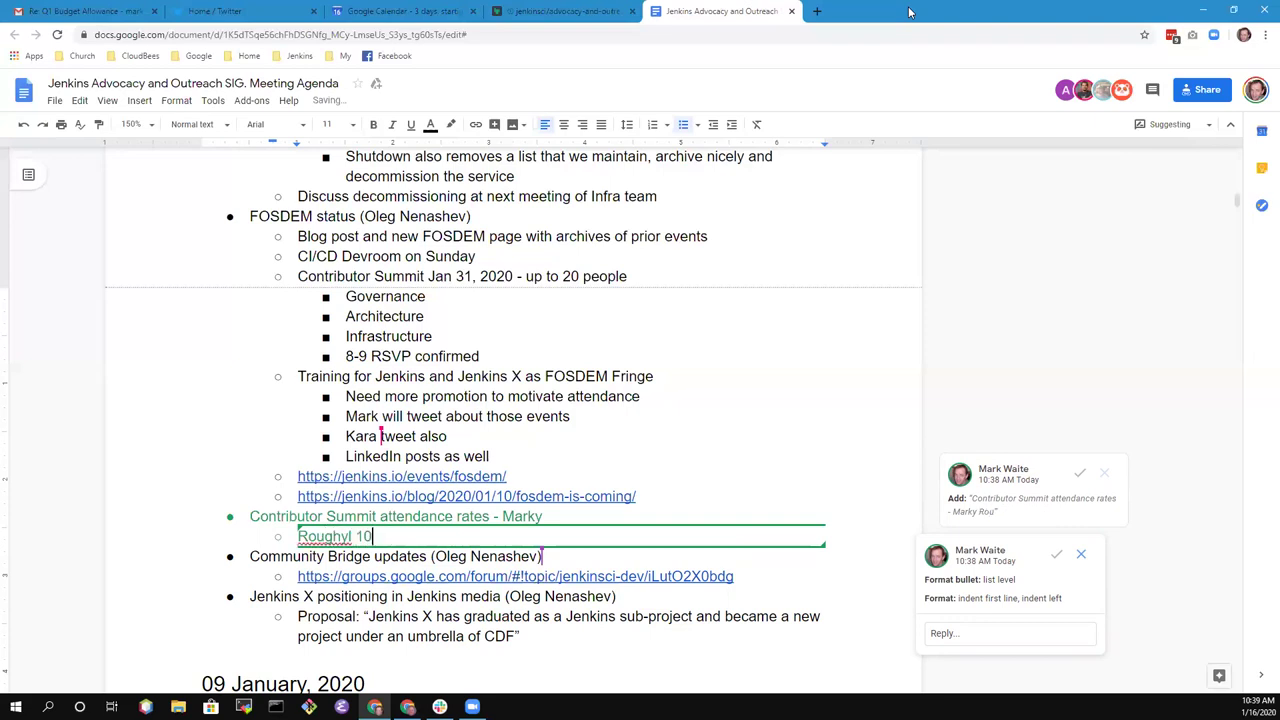
{"action": "key", "text": "BackSpace"}
{"action": "key", "text": "BackSpace"}
{"action": "key", "text": "BackSpace"}
{"action": "key", "text": "BackSpace"}
{"action": "key", "text": "BackSpace"}
{"action": "key", "text": "BackSpace"}
{"action": "key", "text": "BackSpace"}
{"action": "key", "text": "BackSpace"}
{"action": "type", "text": "~10"}
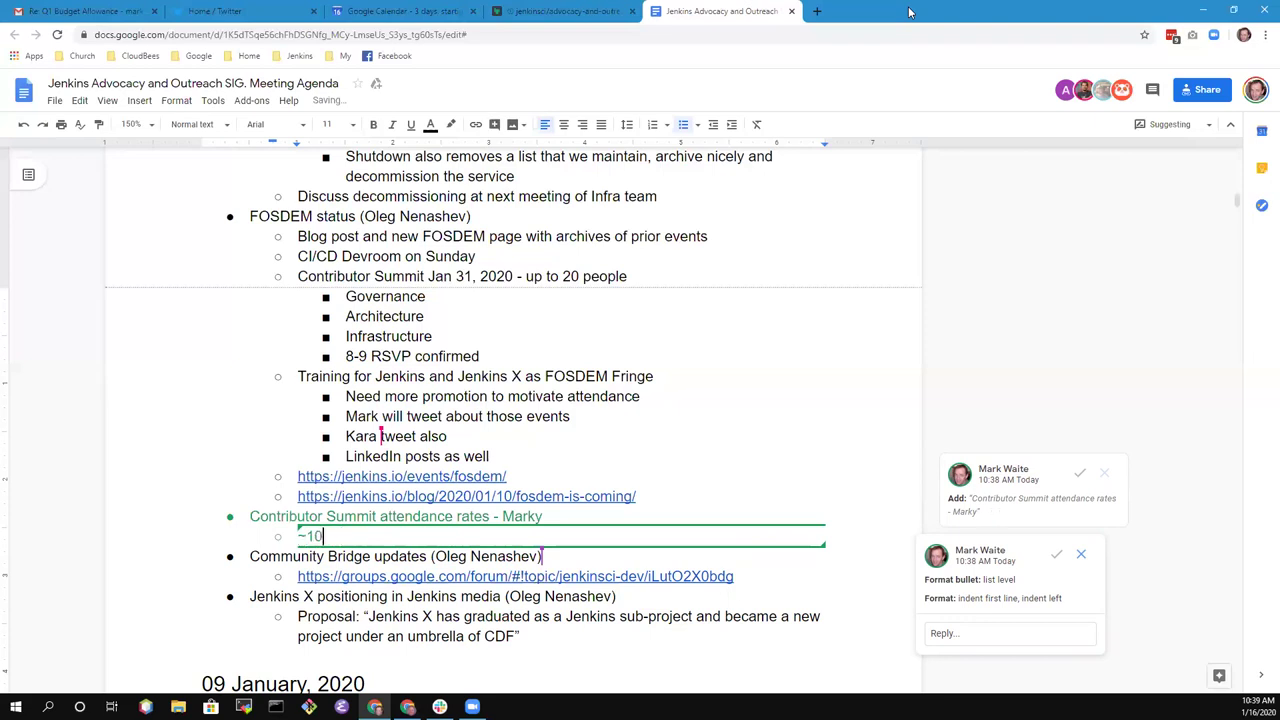
{"action": "type", "text": "0 attended San Franc"}
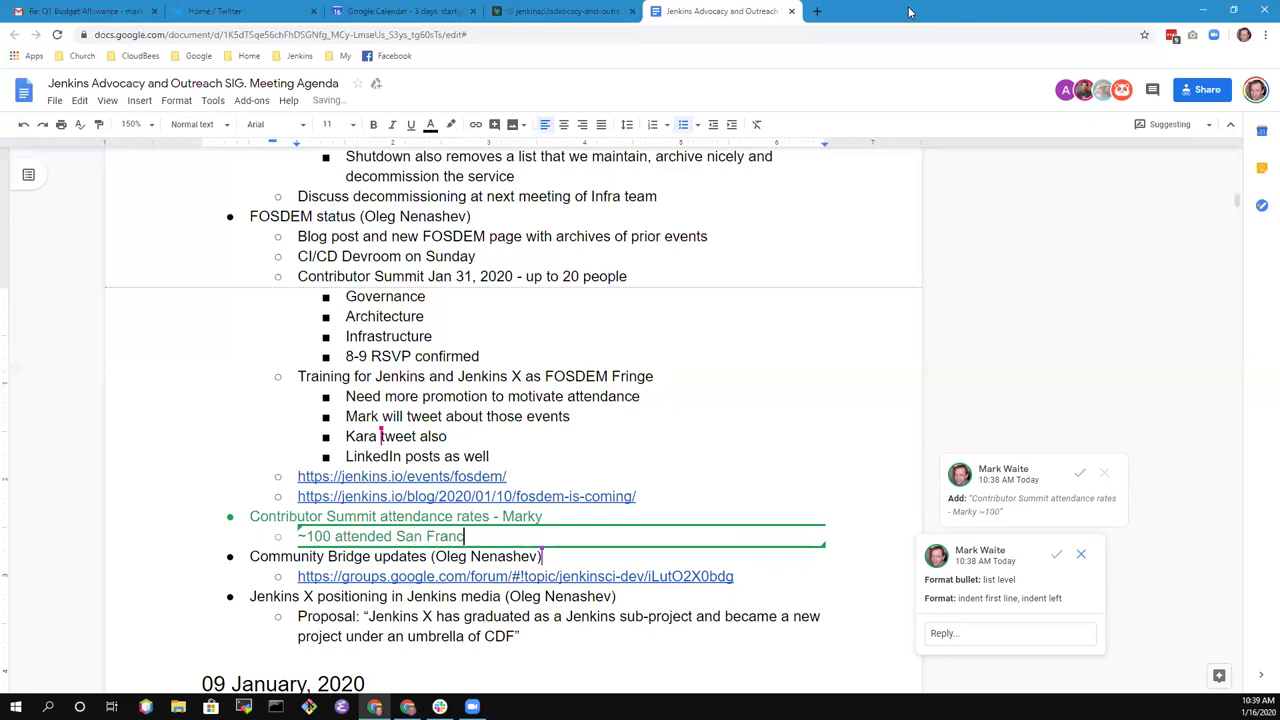
{"action": "type", "text": "isco"}
{"action": "key", "text": "Return"}
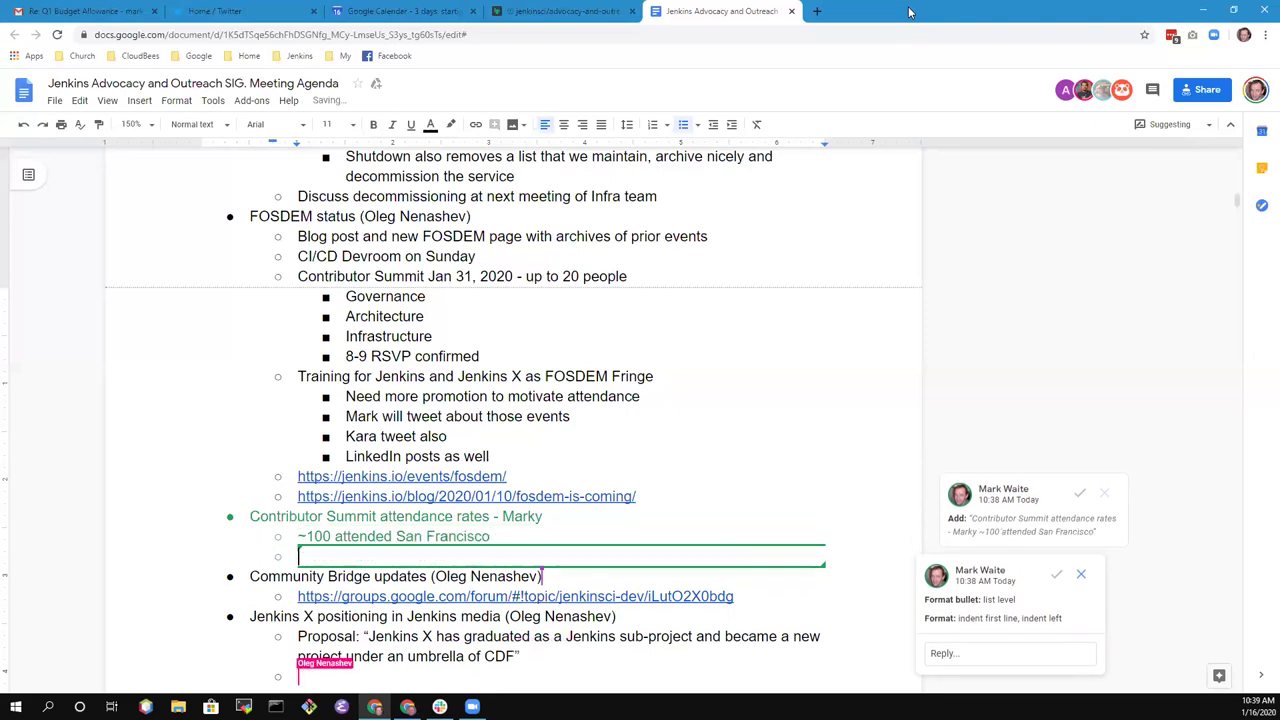
{"action": "type", "text": "~80 att"}
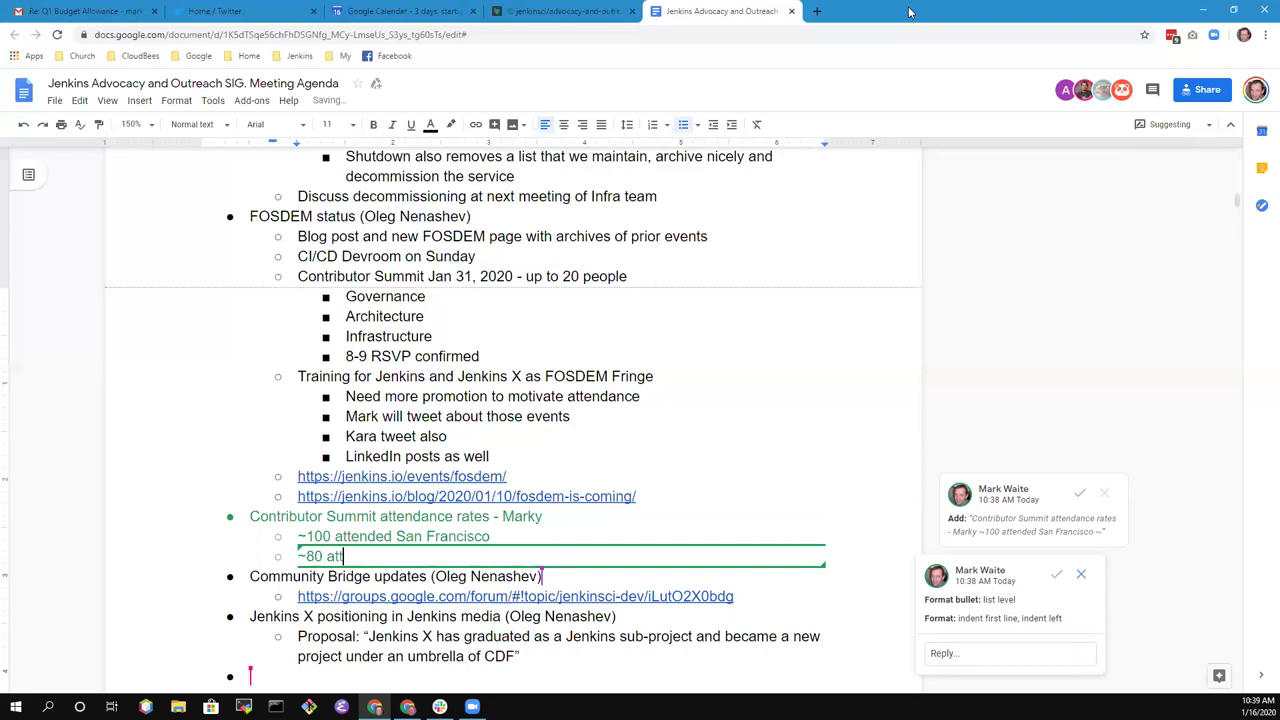
{"action": "type", "text": "ended "}
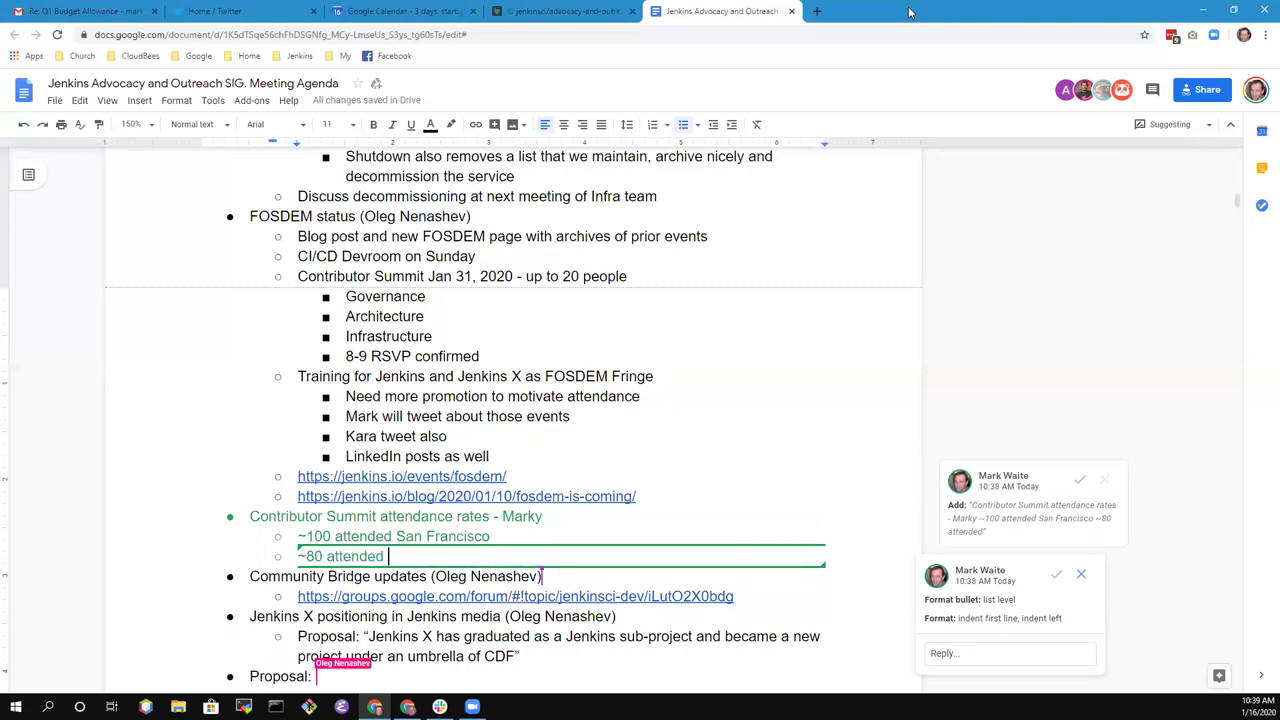
{"action": "type", "text": "Lisbon"}
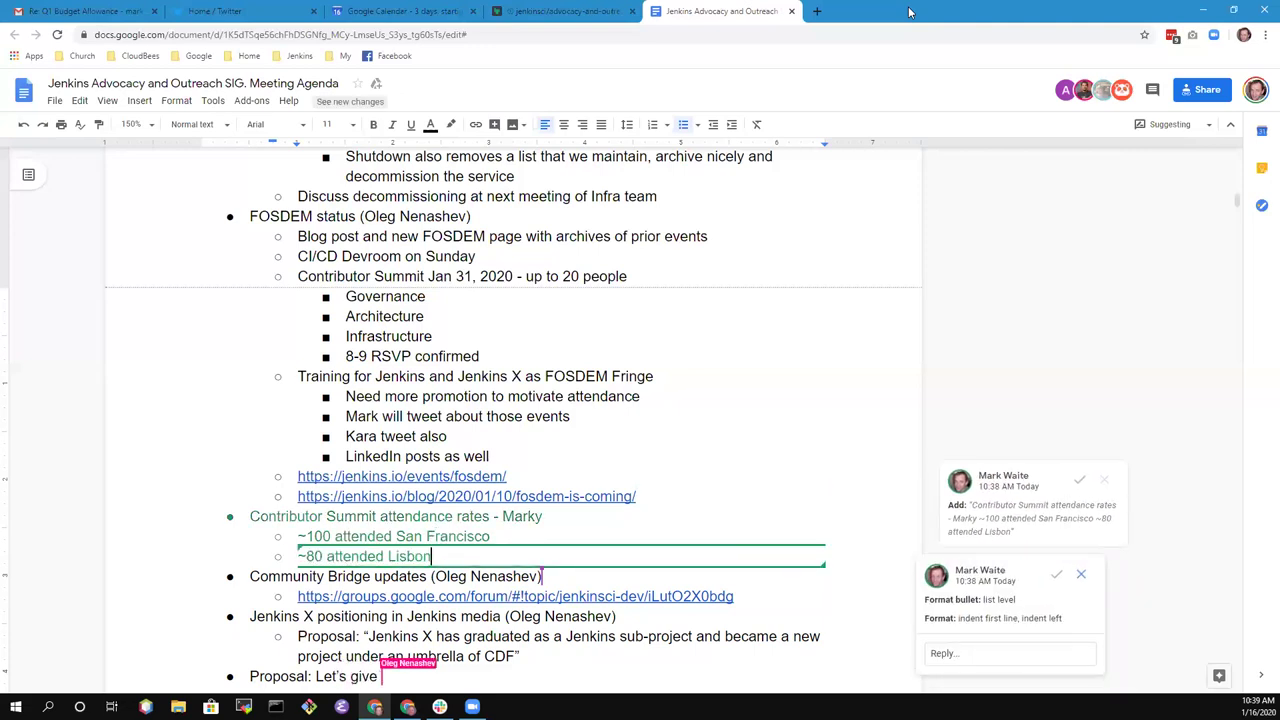
- Append '- included walk-ins' to both the San Francisco and Lisbon lines
{"action": "key", "text": "Up"}
{"action": "key", "text": "End"}
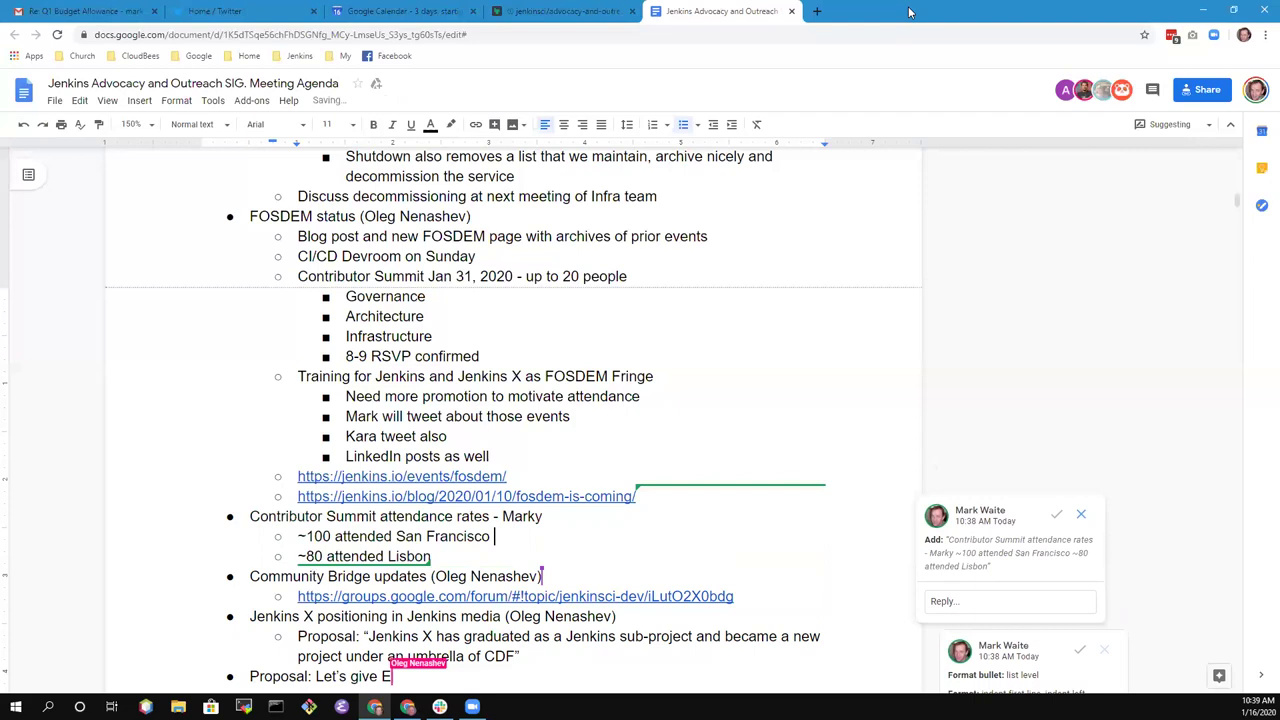
{"action": "type", "text": "- "}
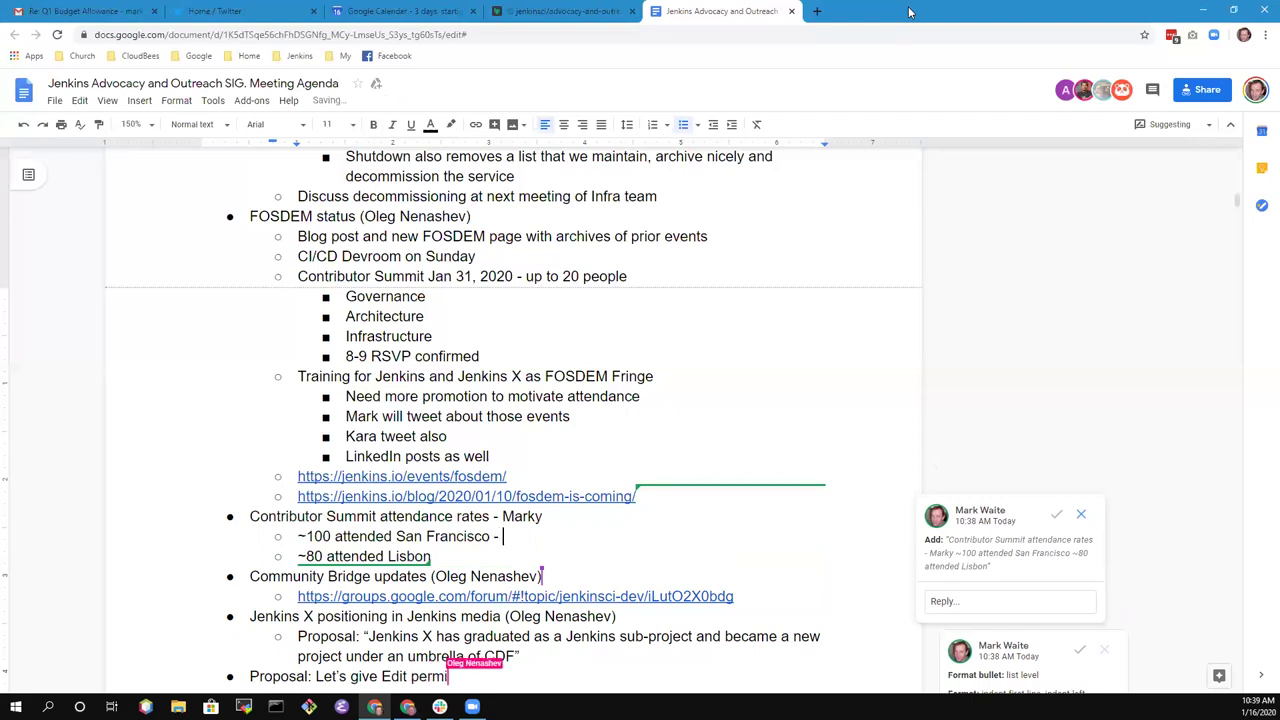
{"action": "type", "text": "included walk"}
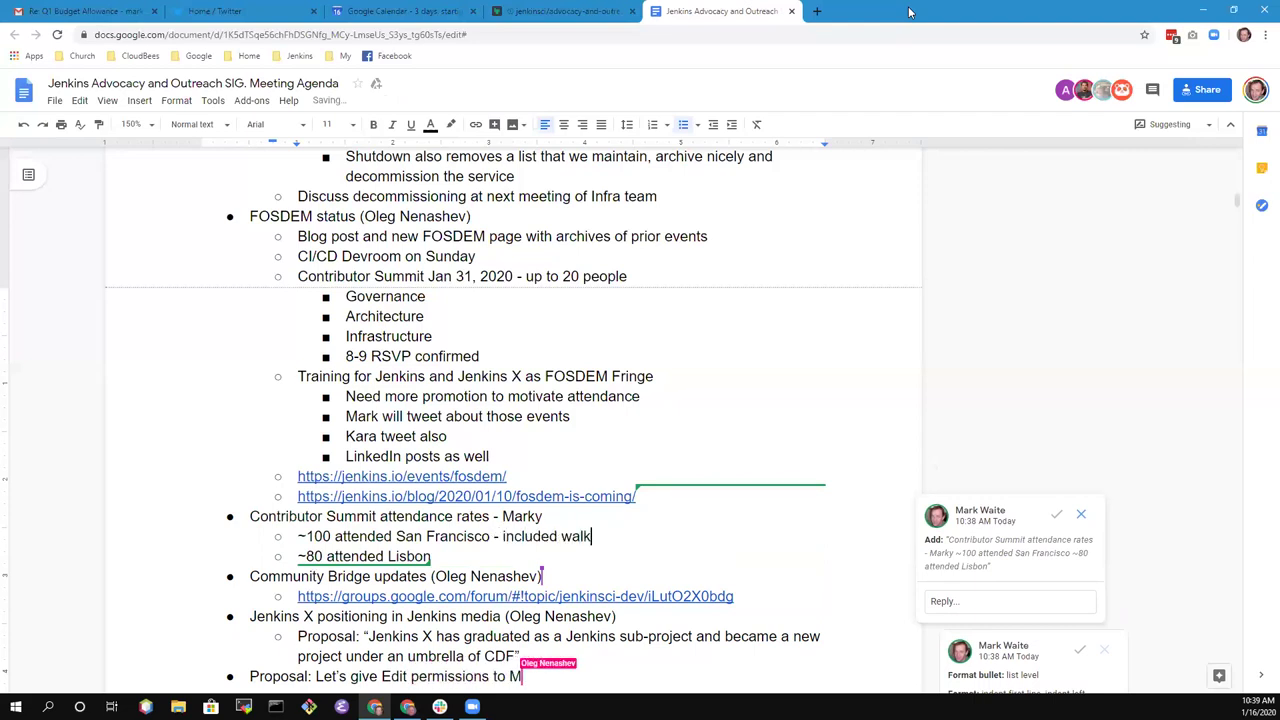
{"action": "type", "text": "-ins"}
{"action": "key", "text": "Down"}
{"action": "type", "text": "="}
{"action": "key", "text": "BackSpace"}
{"action": "type", "text": "- includ"}
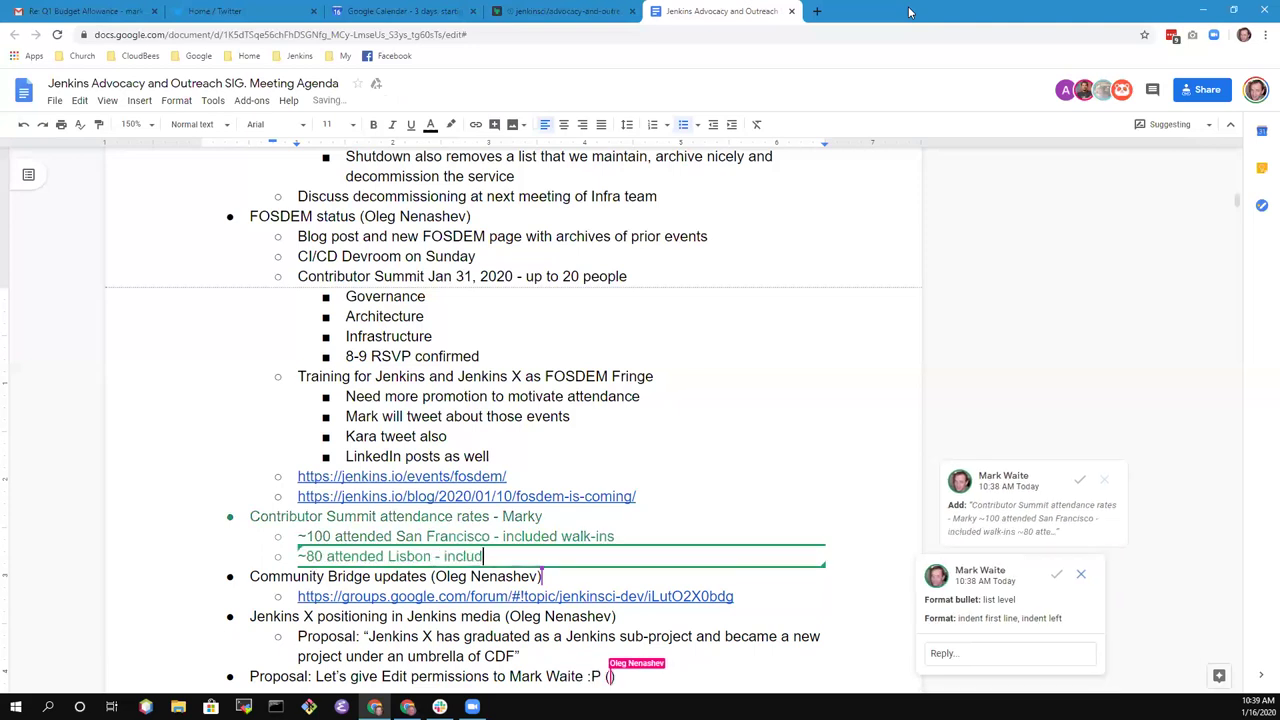
{"action": "type", "text": "ed walk-ins"}
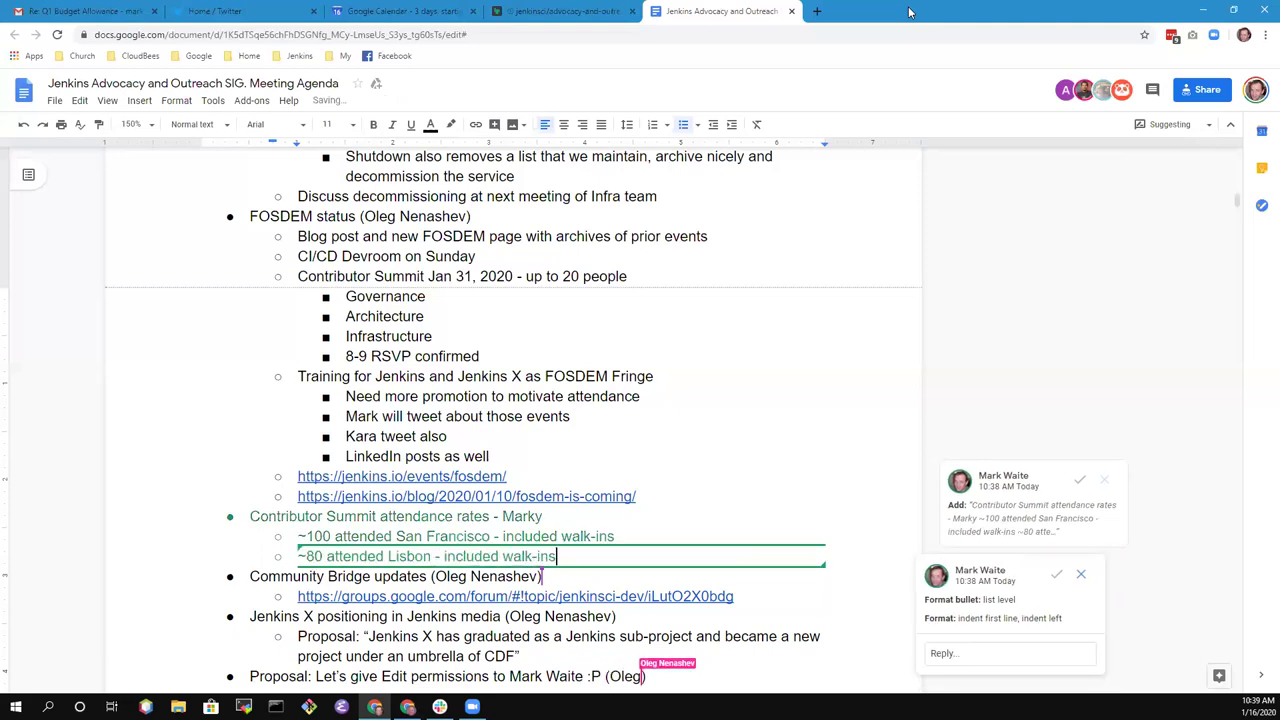
- Add 'FOSDEM attendees fewer - ~30' and 'Never had an issue with crowding (over or under) at the venue'
{"action": "key", "text": "Return"}
{"action": "type", "text": "FOSDEM "}
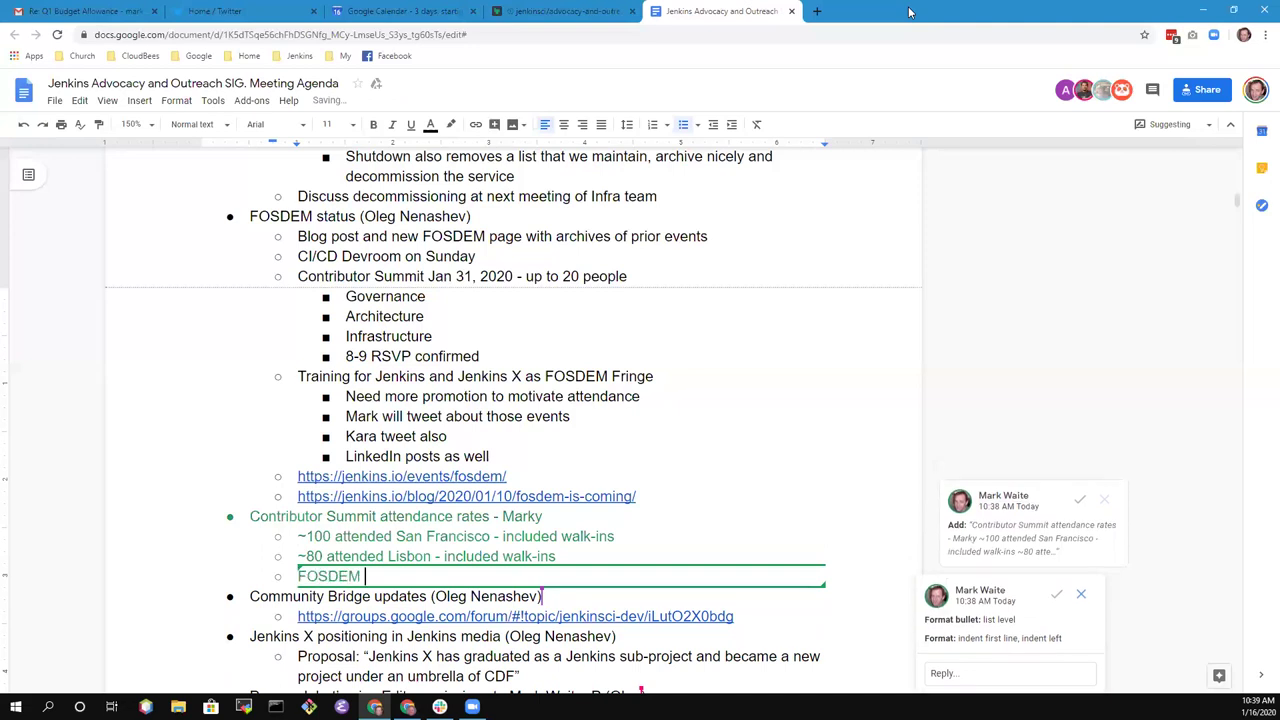
{"action": "type", "text": "attendees"}
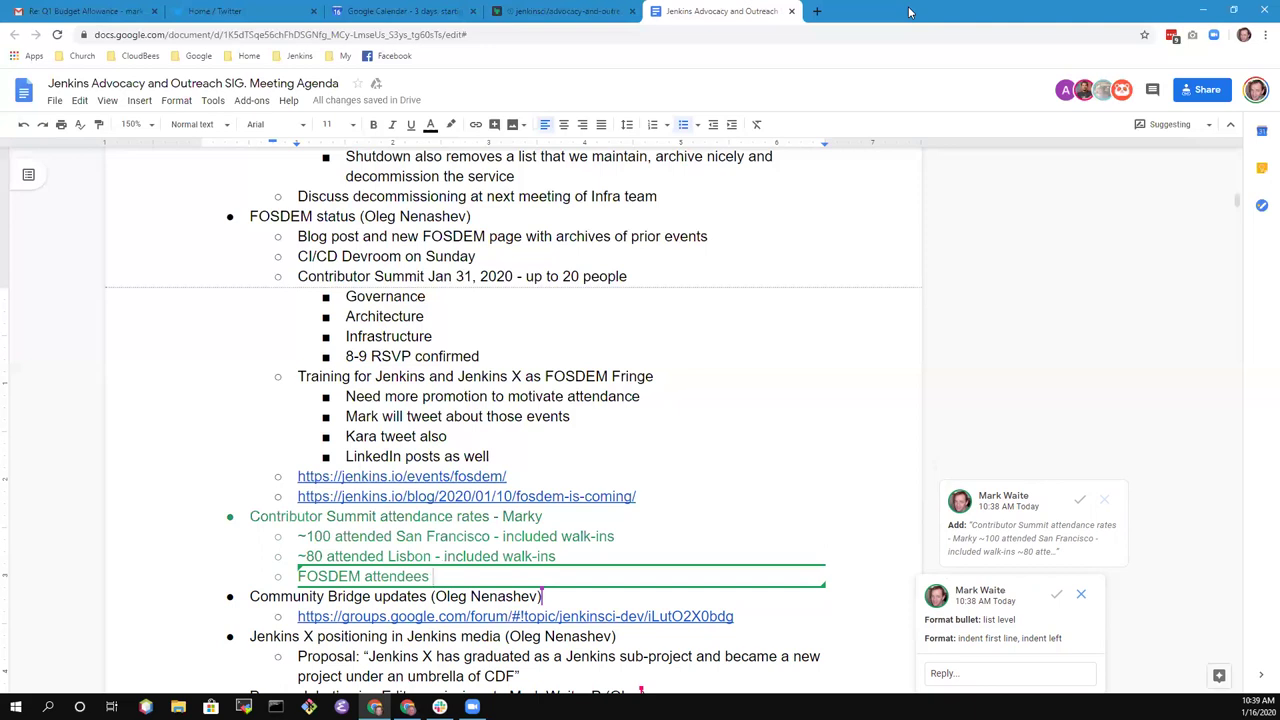
{"action": "type", "text": " fewer - ~30"}
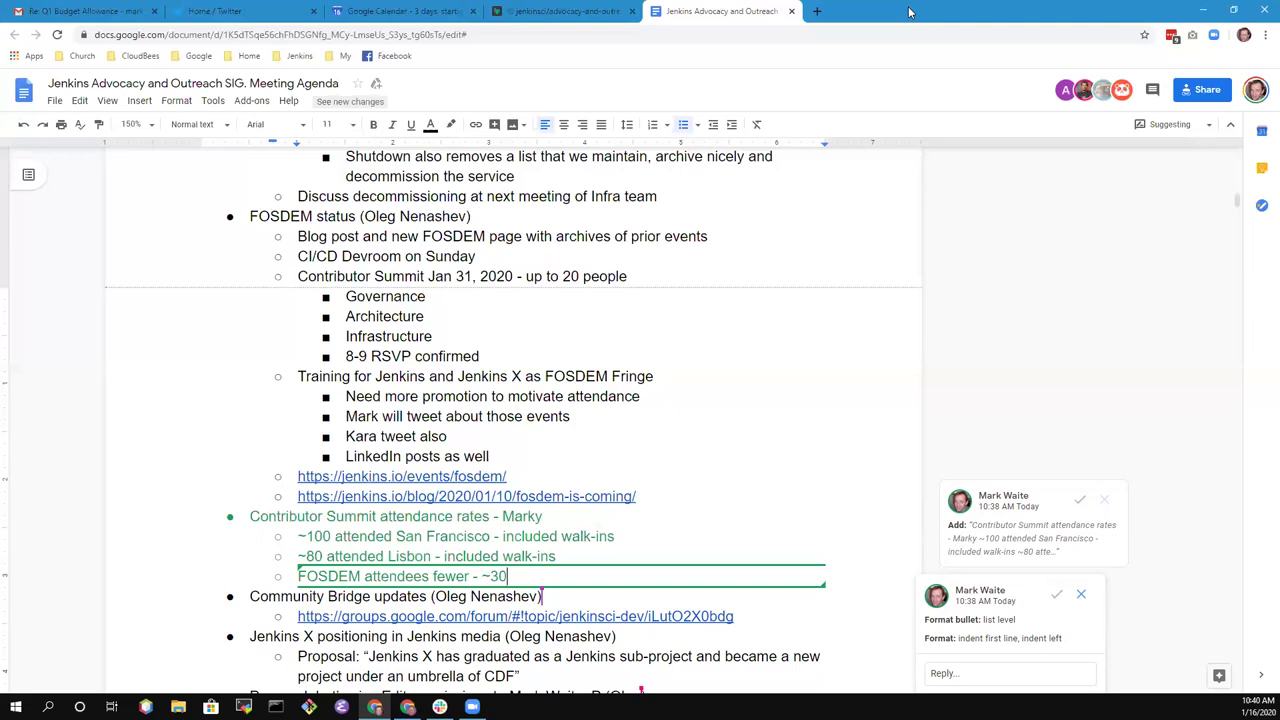
{"action": "key", "text": "Return"}
{"action": "type", "text": "Never had an"}
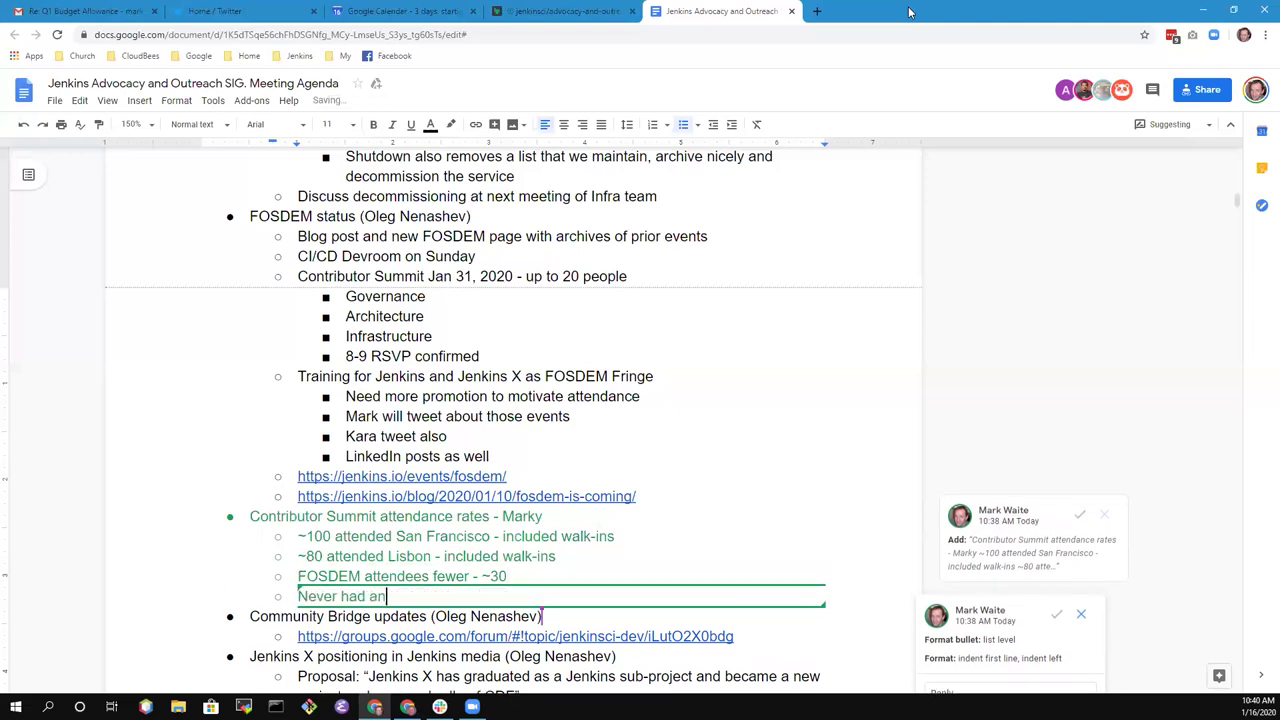
{"action": "type", "text": " issue wityh"}
{"action": "key", "text": "BackSpace"}
{"action": "key", "text": "BackSpace"}
{"action": "key", "text": "BackSpace"}
{"action": "key", "text": "BackSpace"}
{"action": "key", "text": "BackSpace"}
{"action": "key", "text": "BackSpace"}
{"action": "type", "text": "with crowding (over or under) at the venue"}
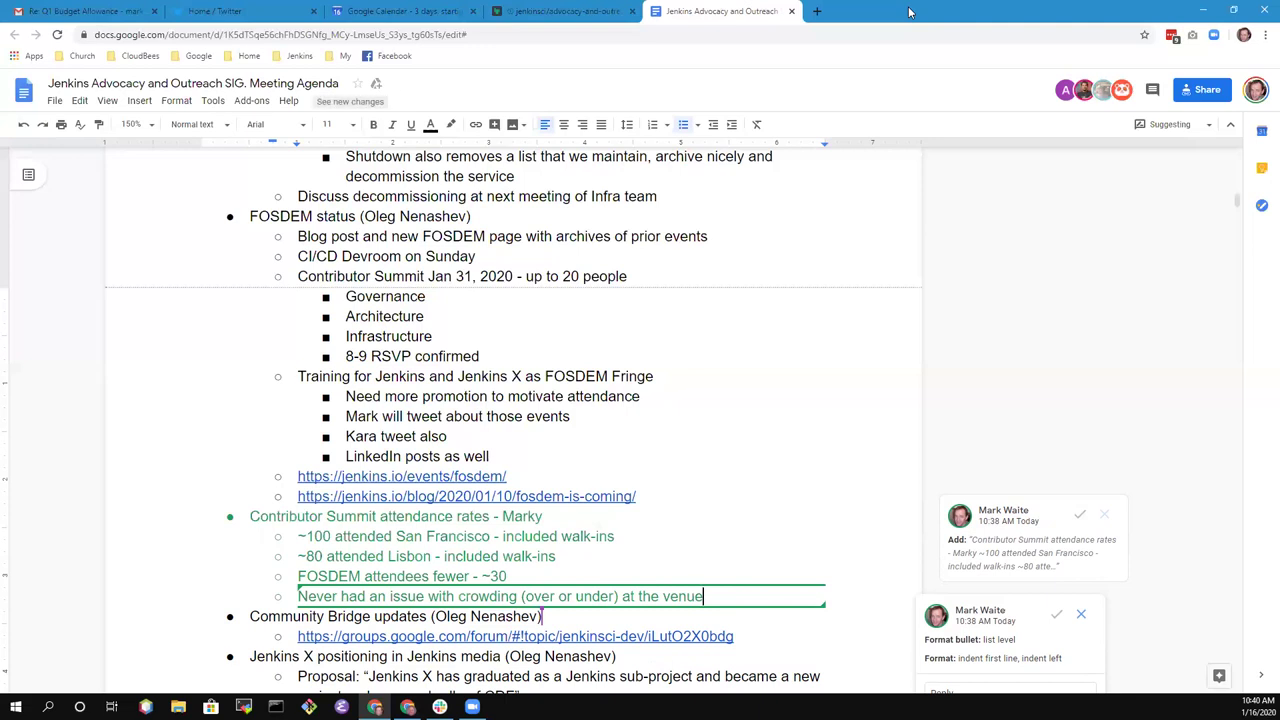
- Below the crowding line, add 'Consider collecting the information in the future at other conferences'
{"action": "scroll", "coordinate": [718, 427], "scroll_direction": "down", "scroll_amount": 2}
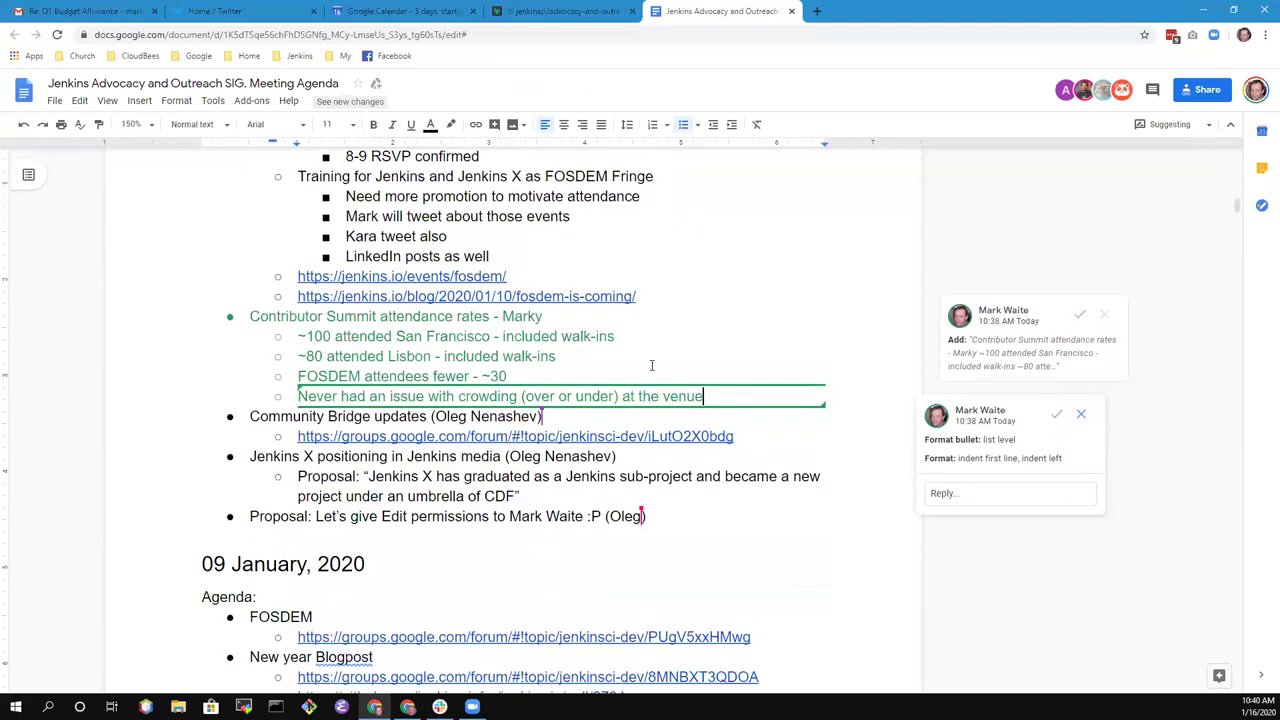
{"action": "left_click", "coordinate": [536, 378]}
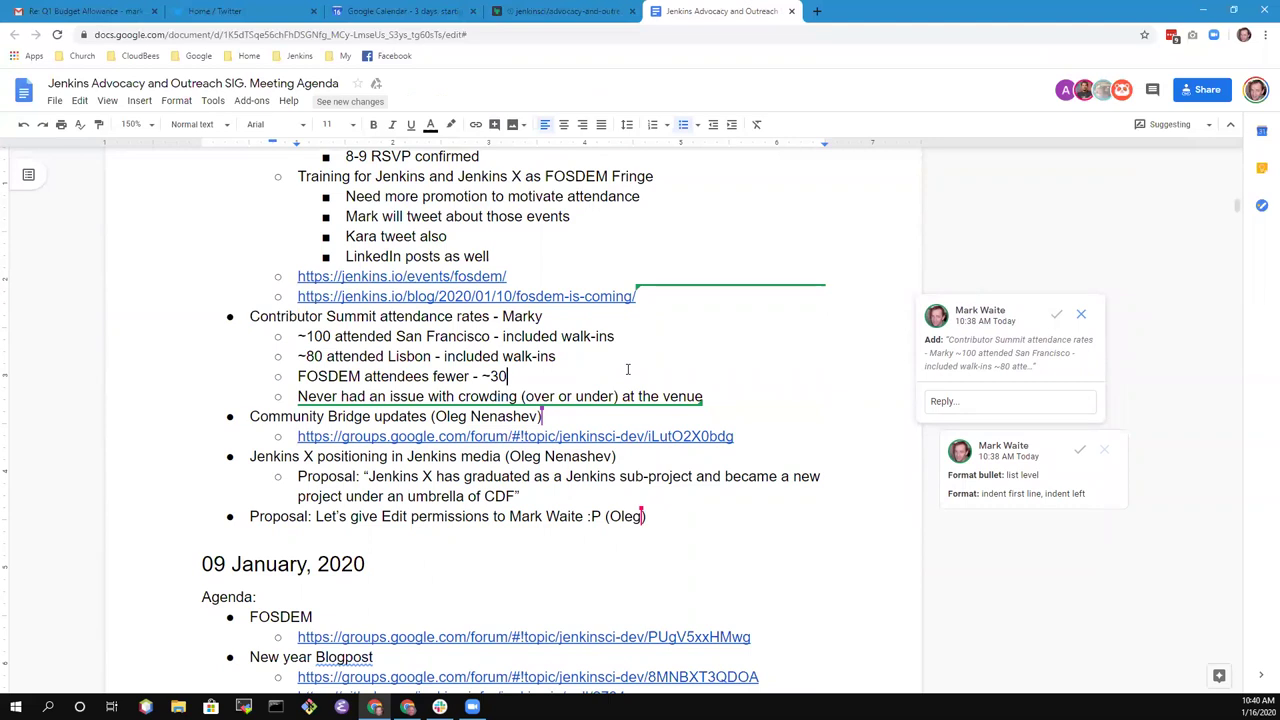
{"action": "key", "text": "Down"}
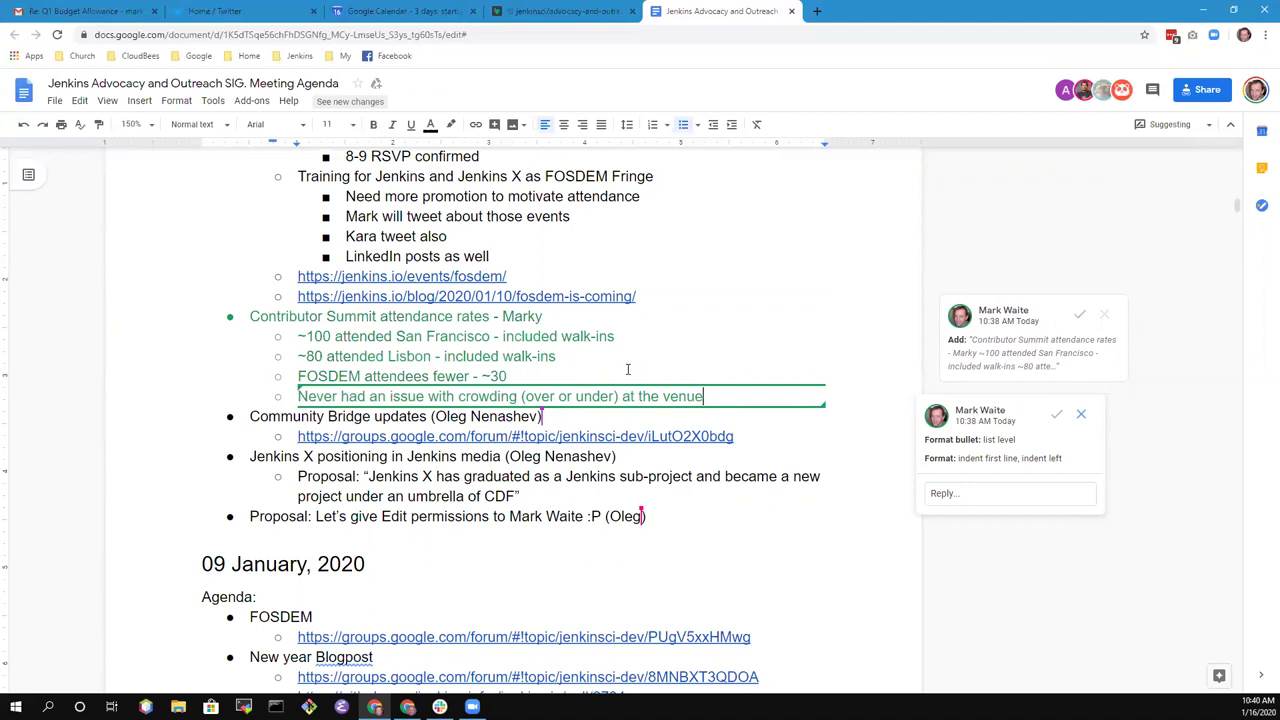
{"action": "key", "text": "Return"}
{"action": "type", "text": "Consider "}
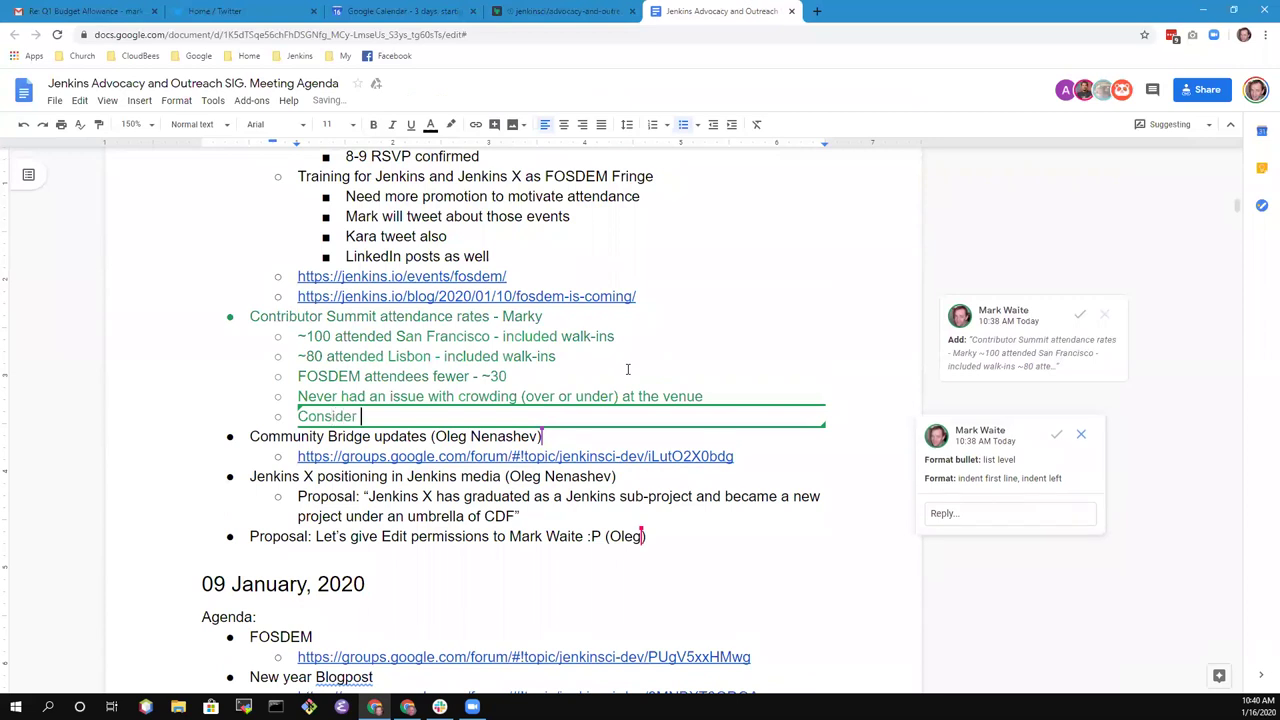
{"action": "type", "text": "collecting the infofm"}
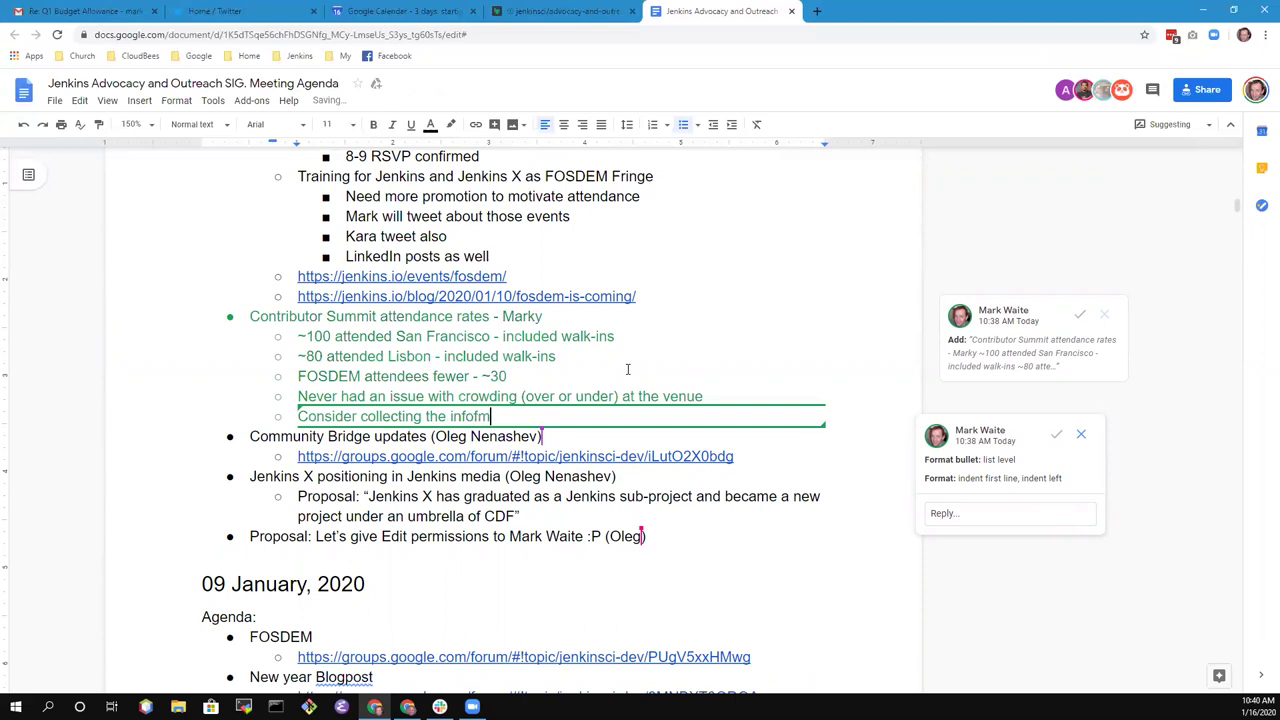
{"action": "type", "text": "ation"}
{"action": "key", "text": "ctrl+BackSpace"}
{"action": "type", "text": "info"}
{"action": "key", "text": "BackSpace"}
{"action": "type", "text": "ormation in the future"}
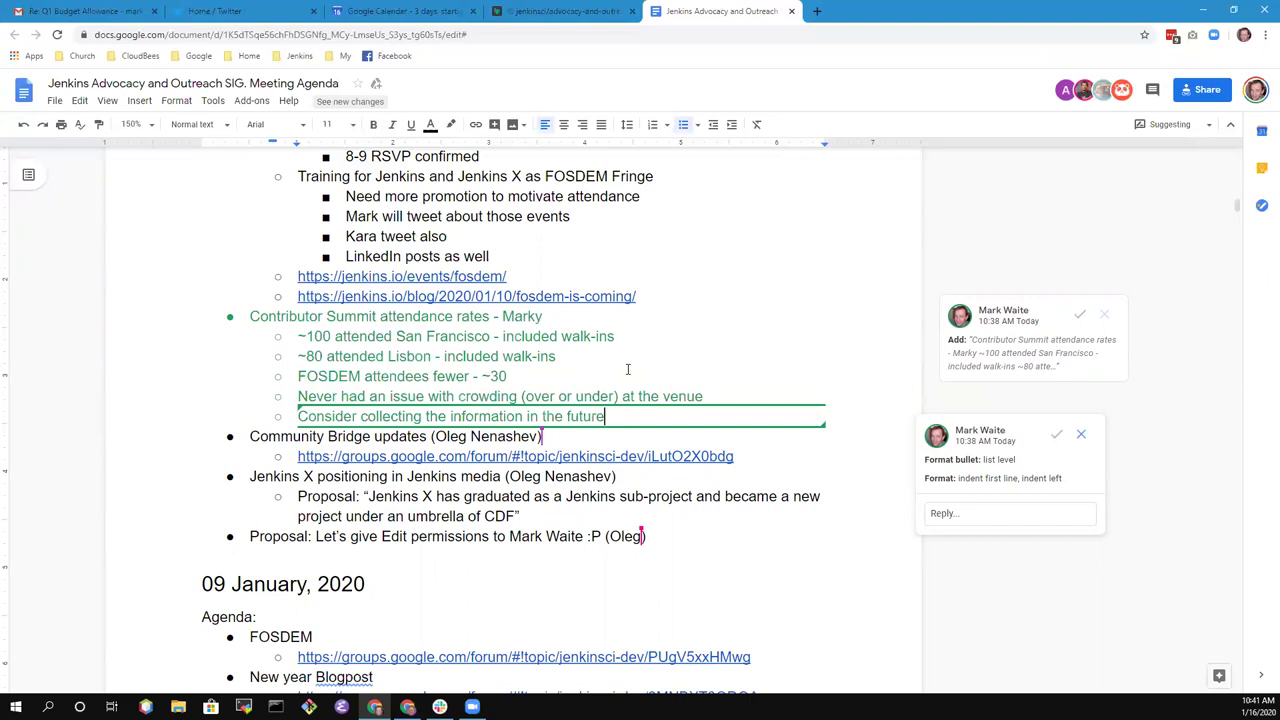
{"action": "type", "text": "to justify"}
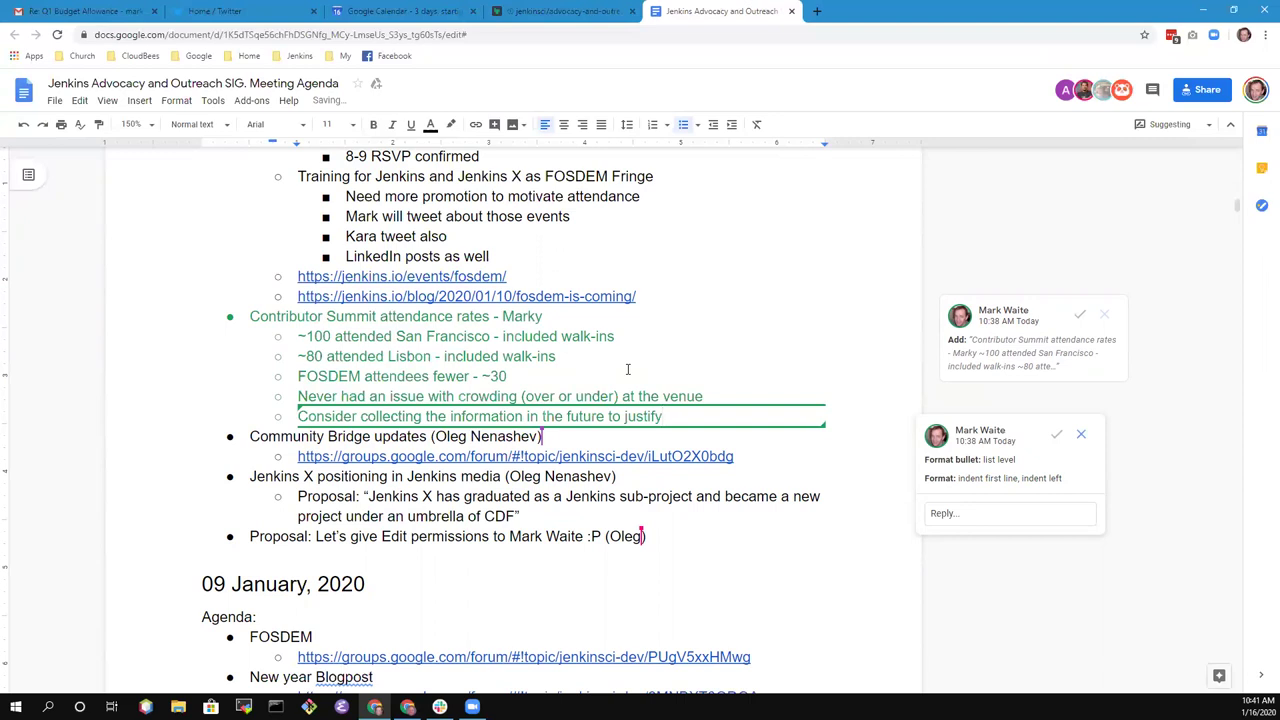
{"action": "key", "text": "ctrl+BackSpace"}
{"action": "key", "text": "ctrl+BackSpace"}
{"action": "type", "text": "at CD "}
{"action": "type", "text": "confere"}
{"action": "type", "text": "nces"}
{"action": "key", "text": "ctrl+BackSpace"}
{"action": "key", "text": "ctrl+BackSpace"}
{"action": "type", "text": "other conferences"}
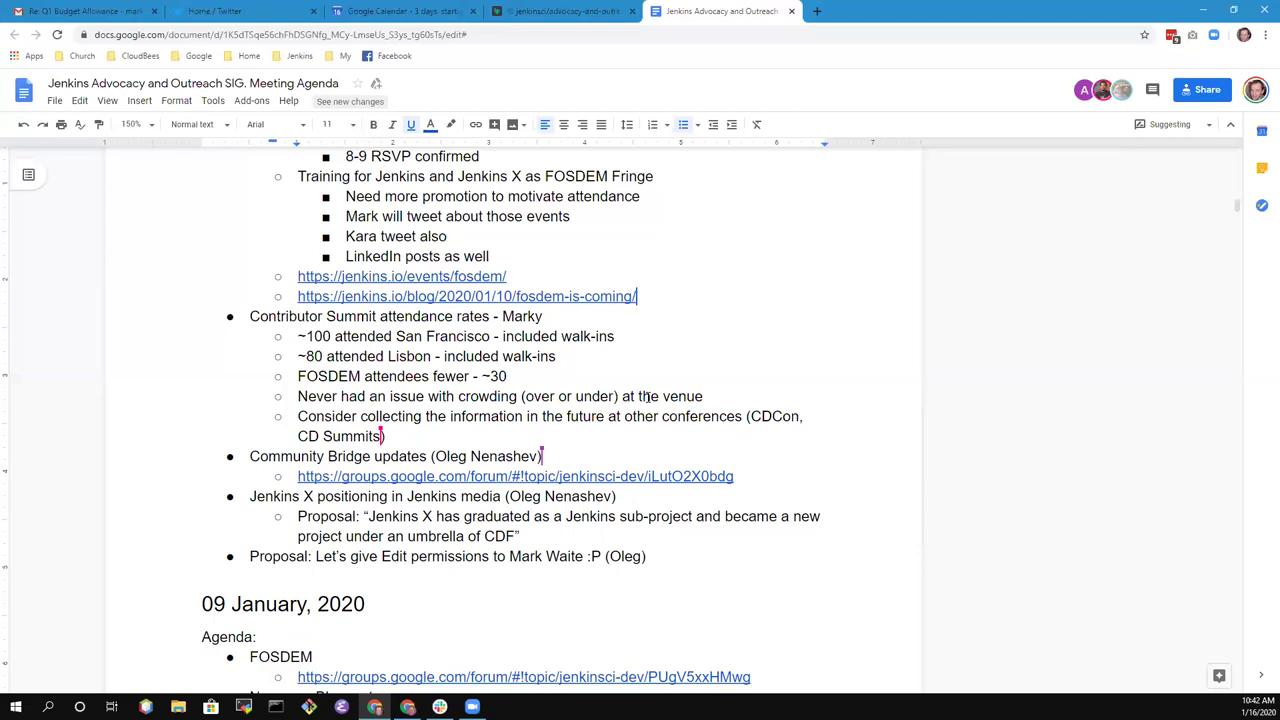
{"action": "left_click", "coordinate": [508, 557]}
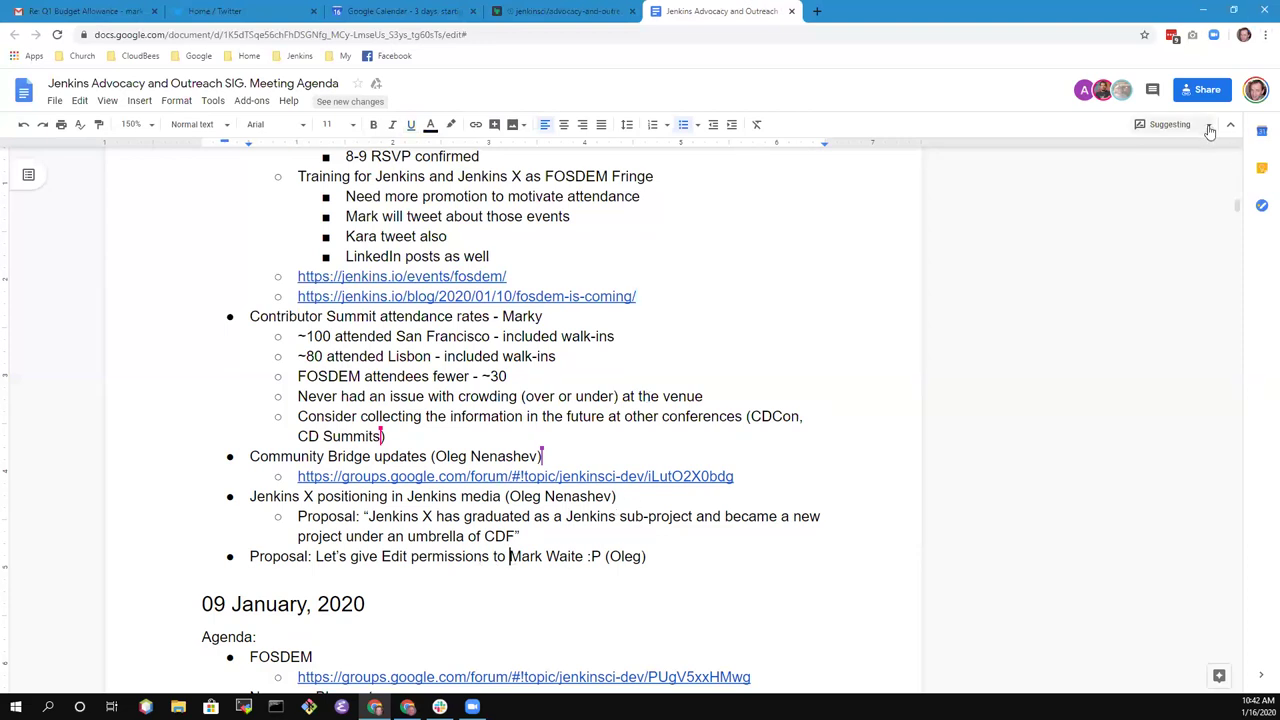
{"action": "left_click", "coordinate": [1172, 124]}
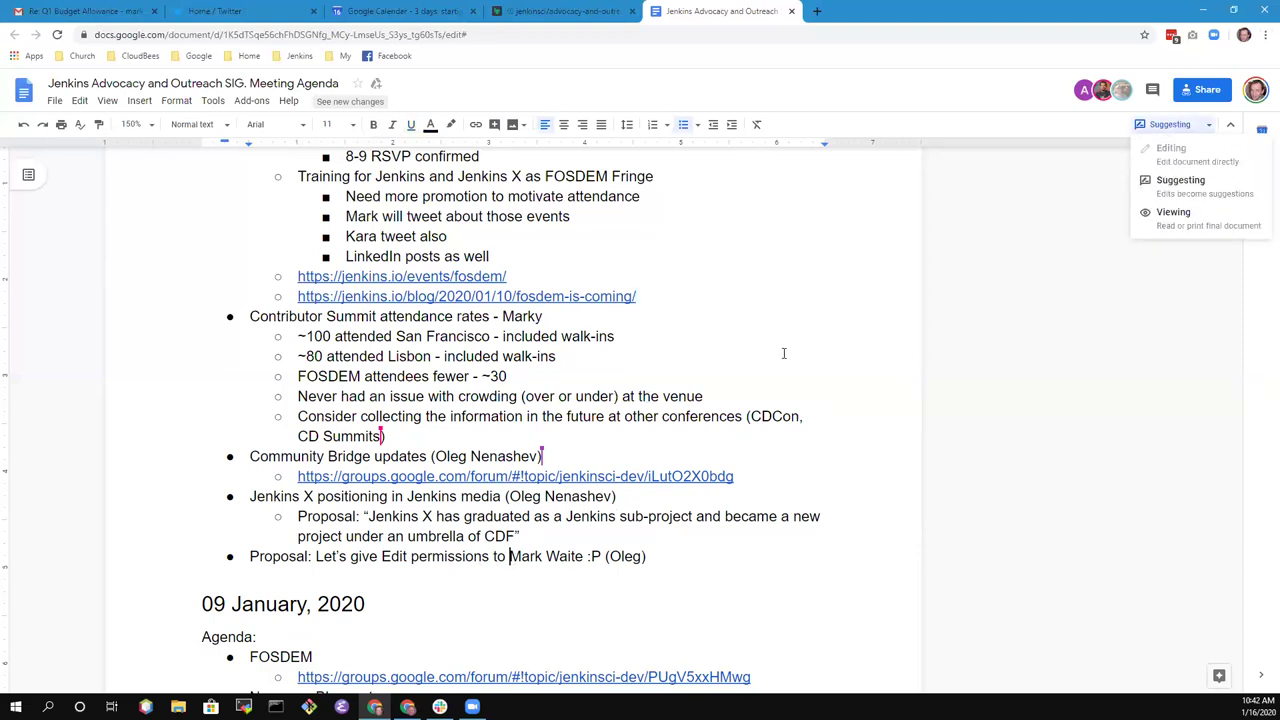
{"action": "left_click", "coordinate": [806, 418]}
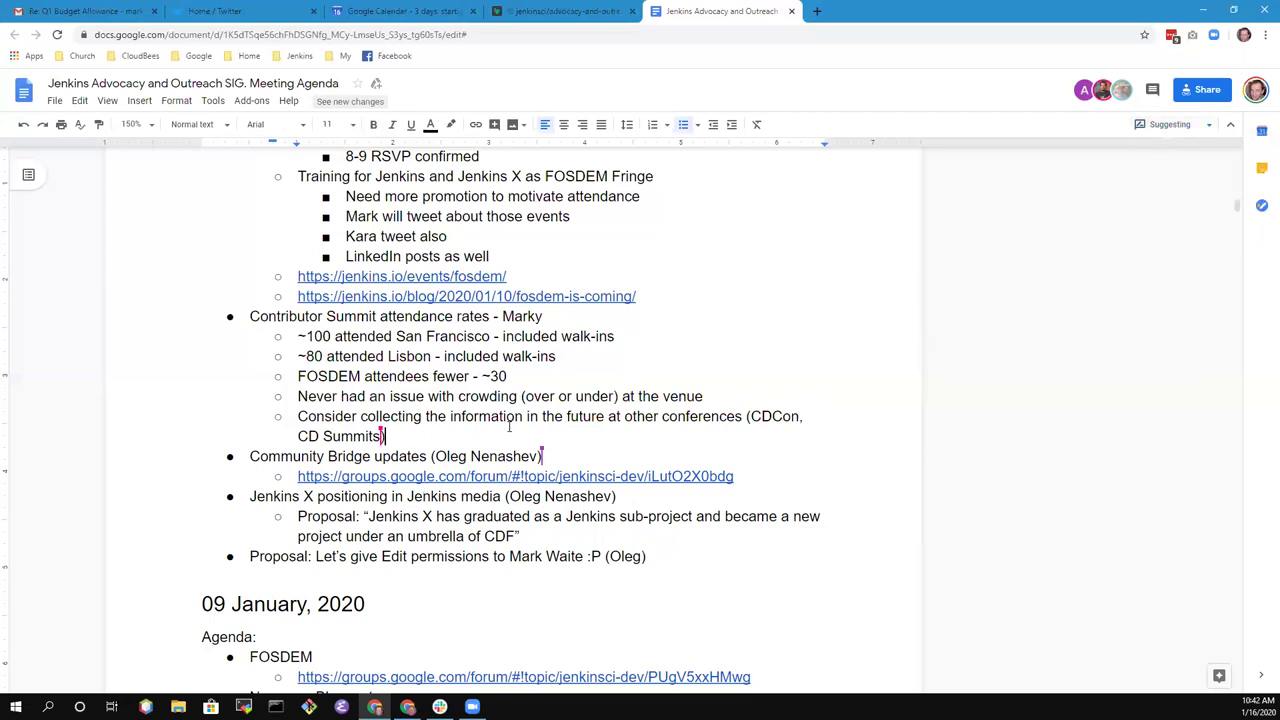
{"action": "left_click", "coordinate": [435, 456]}
{"action": "key", "text": "Home"}
- Add the note 'Prepared funding proposal' under the Community Bridge link
{"action": "key", "text": "ctrl+shift+Right"}
{"action": "key", "text": "ctrl+shift+Right"}
{"action": "key", "text": "ctrl+shift+Right"}
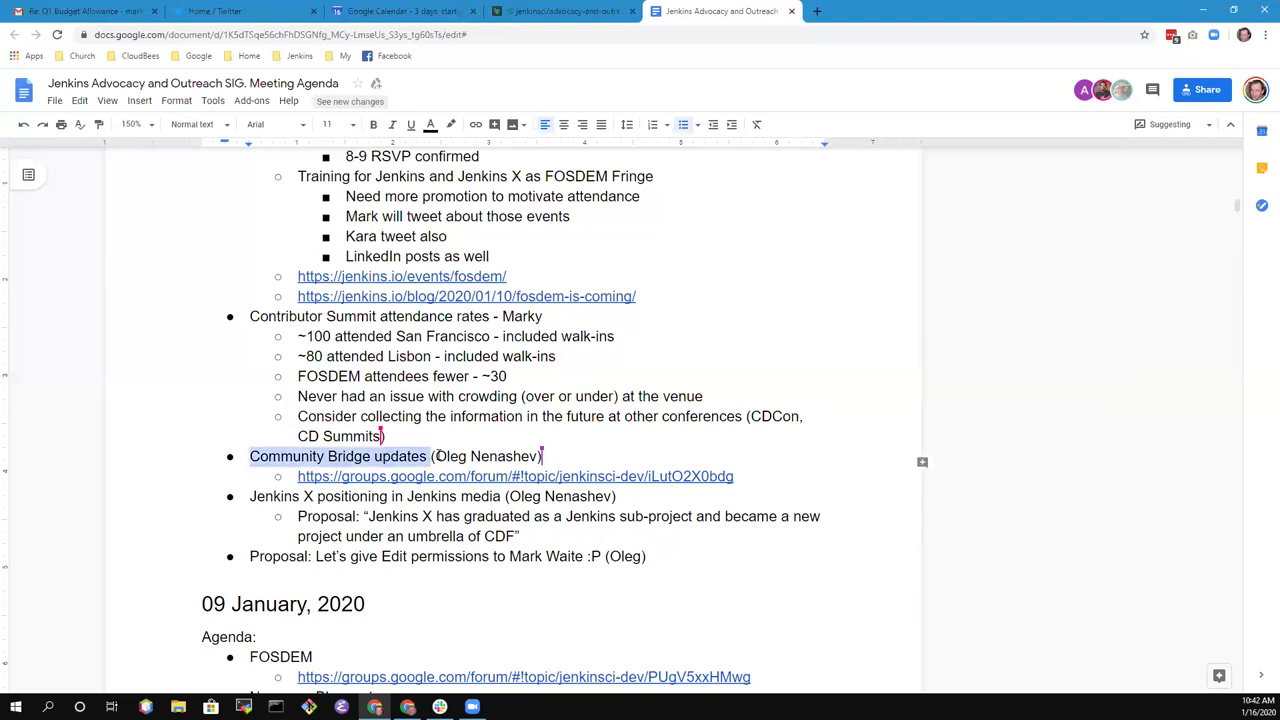
{"action": "key", "text": "Down"}
{"action": "key", "text": "End"}
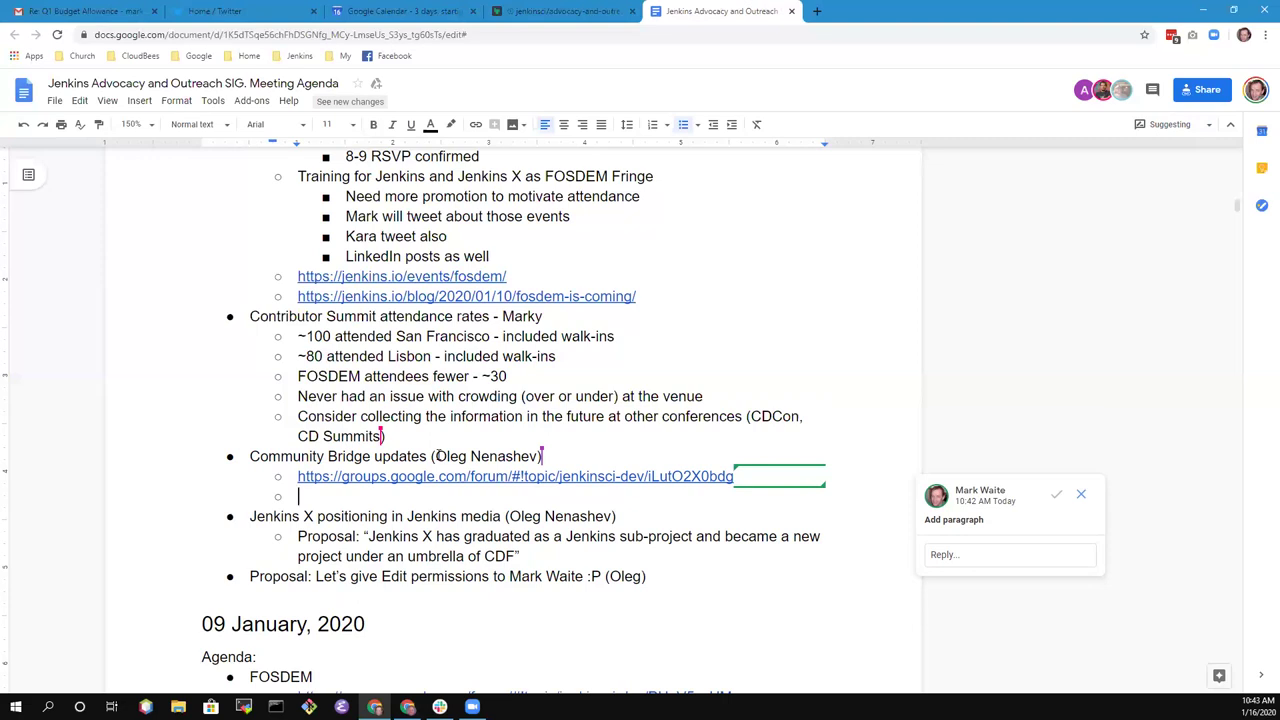
{"action": "type", "text": "Prepared fund"}
{"action": "key", "text": "BackSpace"}
{"action": "key", "text": "BackSpace"}
{"action": "key", "text": "BackSpace"}
{"action": "key", "text": "BackSpace"}
{"action": "type", "text": "funding"}
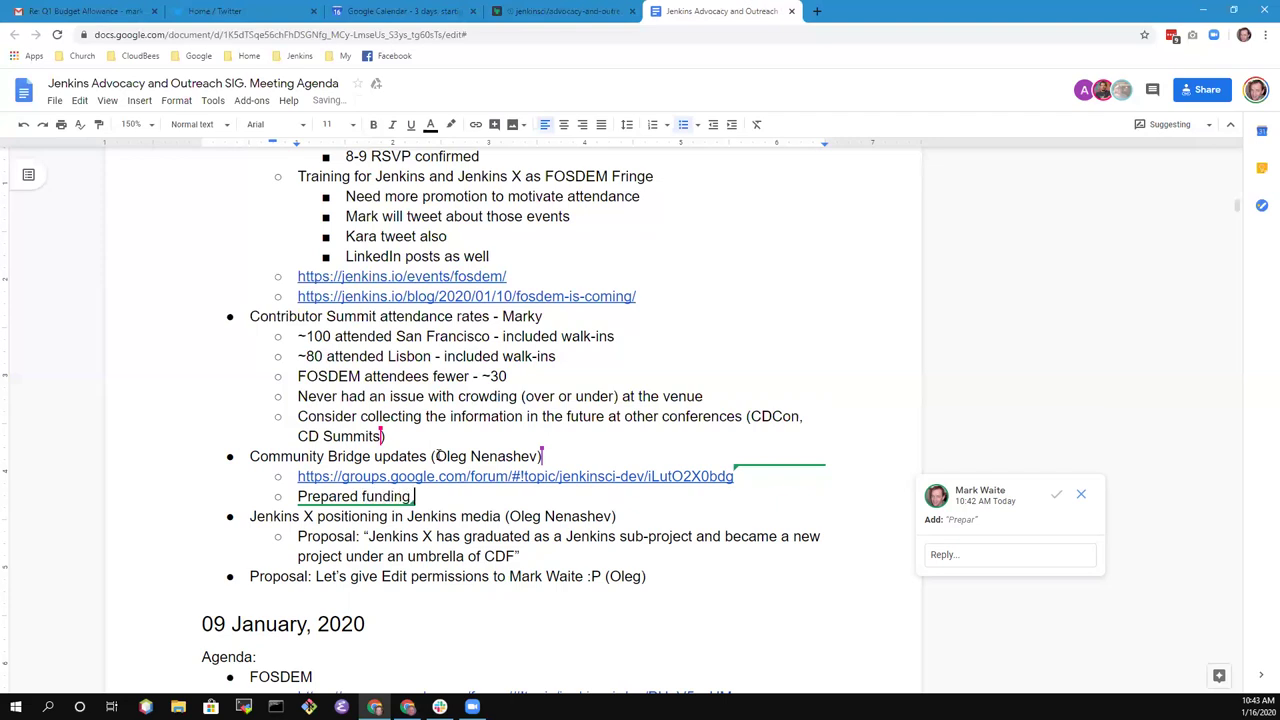
{"action": "type", "text": " proposal"}
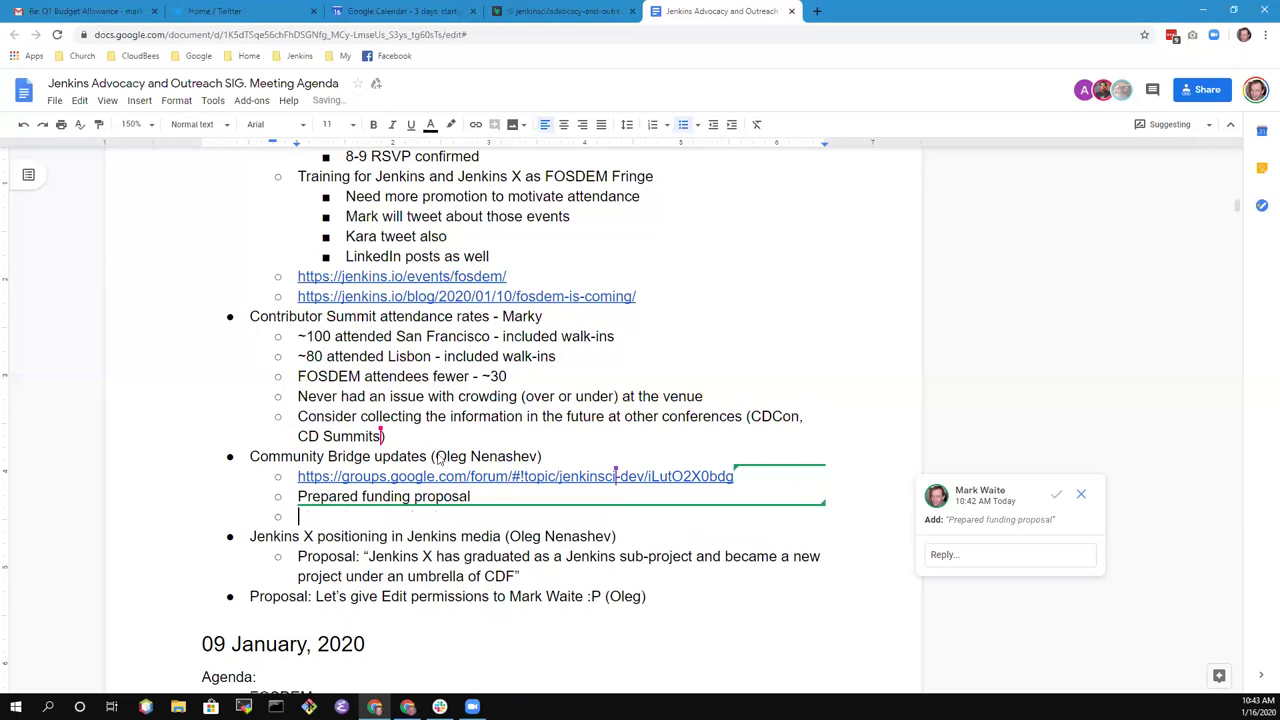
- Add sub-bullets 'Running mentorship program' and 'SPI will no longer accept funding (as decided May 2019)'
{"action": "key", "text": "Return"}
{"action": "type", "text": "Running ment"}
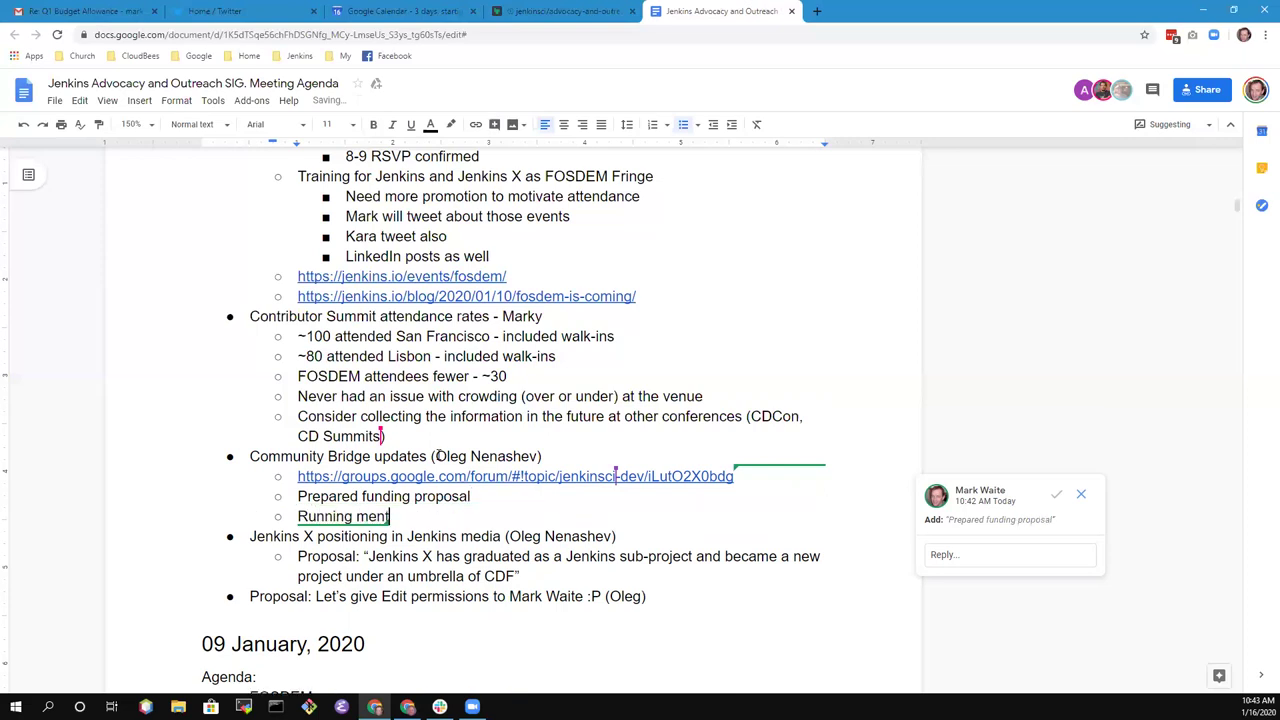
{"action": "type", "text": "orship porogra"}
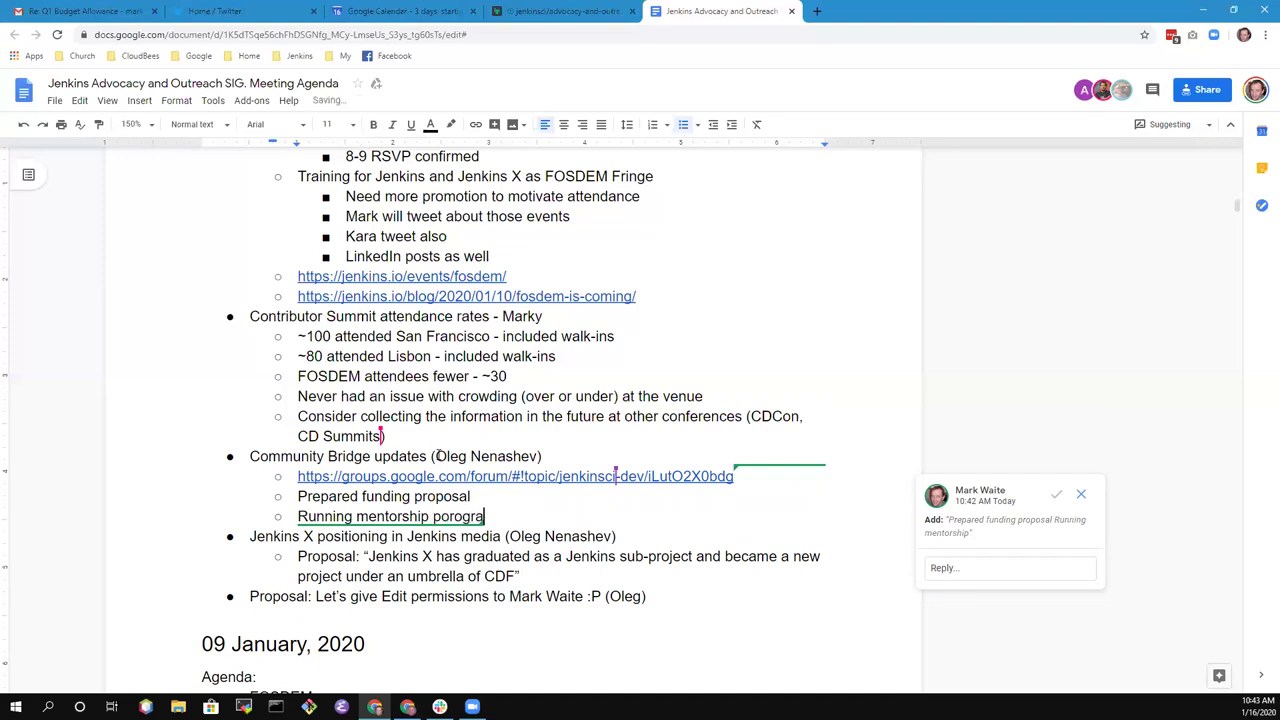
{"action": "key", "text": "ctrl+BackSpace"}
{"action": "type", "text": "program and"}
{"action": "key", "text": "ctrl+BackSpace"}
{"action": "key", "text": "BackSpace"}
{"action": "key", "text": "Return"}
{"action": "type", "text": "SPI will no longer accept funding"}
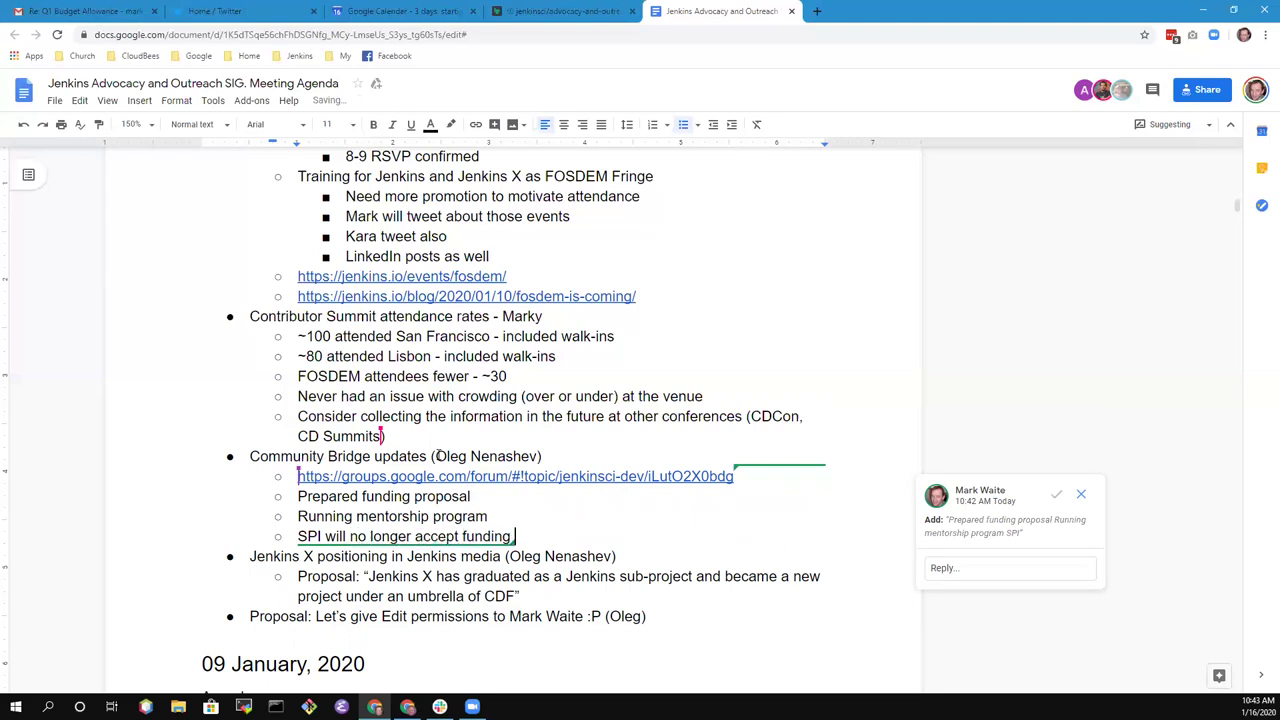
{"action": "type", "text": " (as decided May 2019)"}
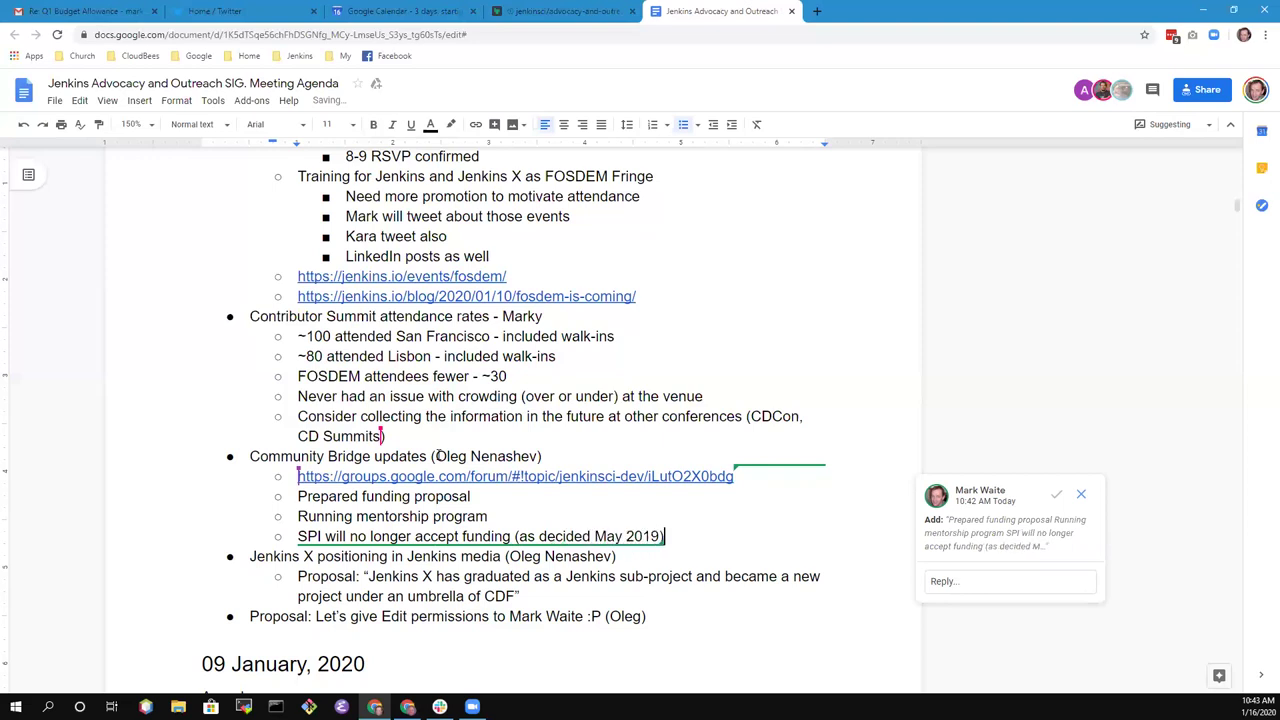
- Add notes on lacking other donation vehicles (so CommunityBridge could fund) and 'Approved yesterday at Governance meeting'
{"action": "key", "text": "Return"}
{"action": "type", "text": "Don't,"}
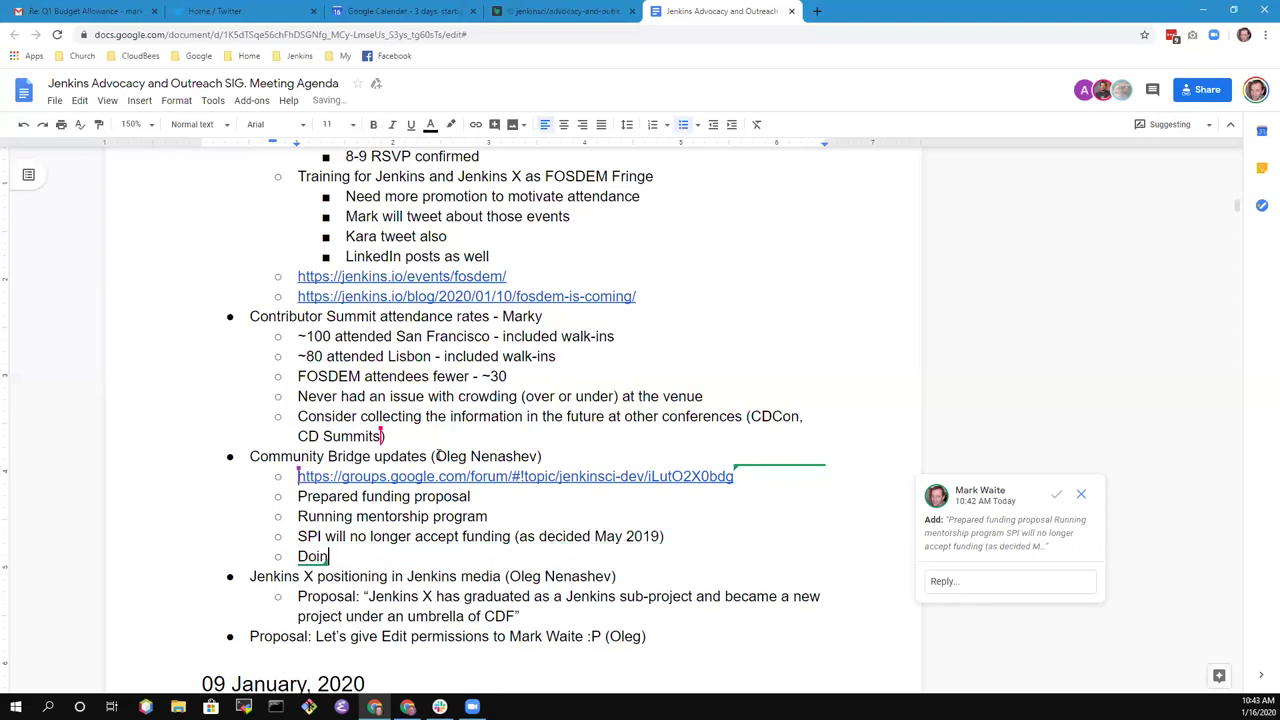
{"action": "type", "text": "have other docum"}
{"action": "key", "text": "BackSpace"}
{"action": "key", "text": "BackSpace"}
{"action": "key", "text": "BackSpace"}
{"action": "type", "text": "nation vehic"}
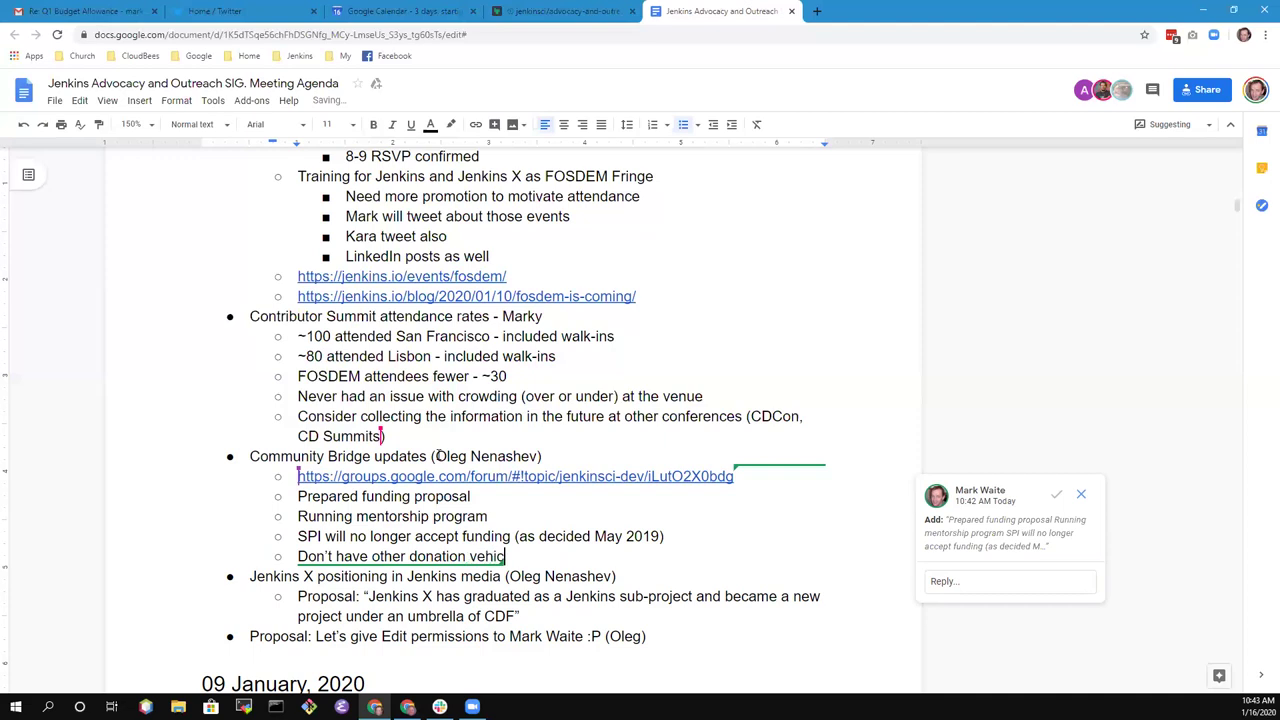
{"action": "type", "text": "les, thus could use CommunityBridge for funding"}
{"action": "key", "text": "Return"}
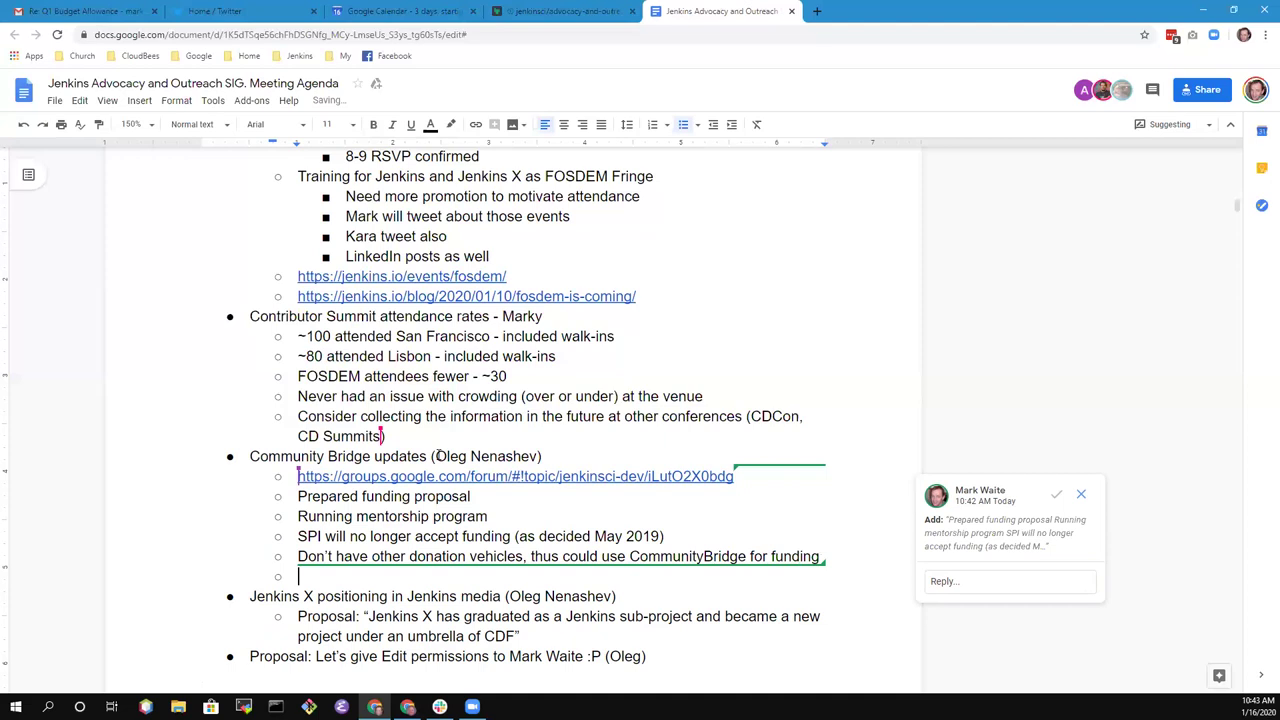
{"action": "type", "text": "Approved yesterday at Gover"}
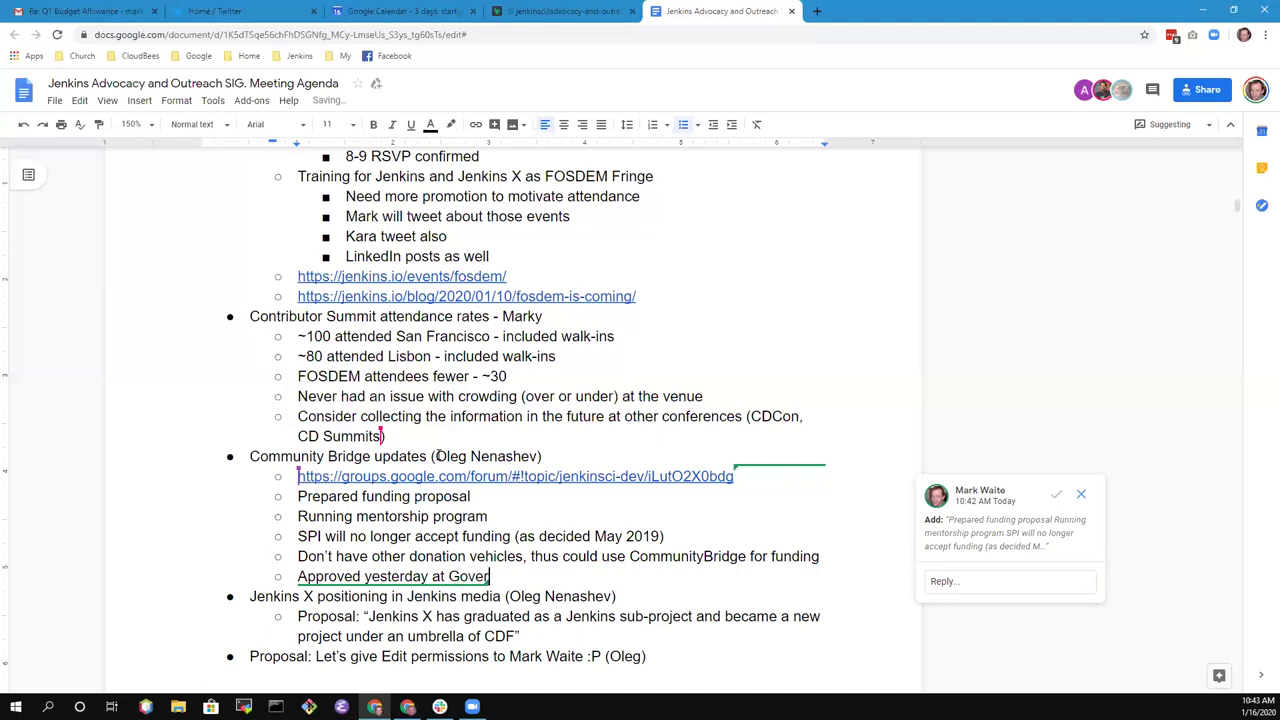
{"action": "type", "text": "nance meeting"}
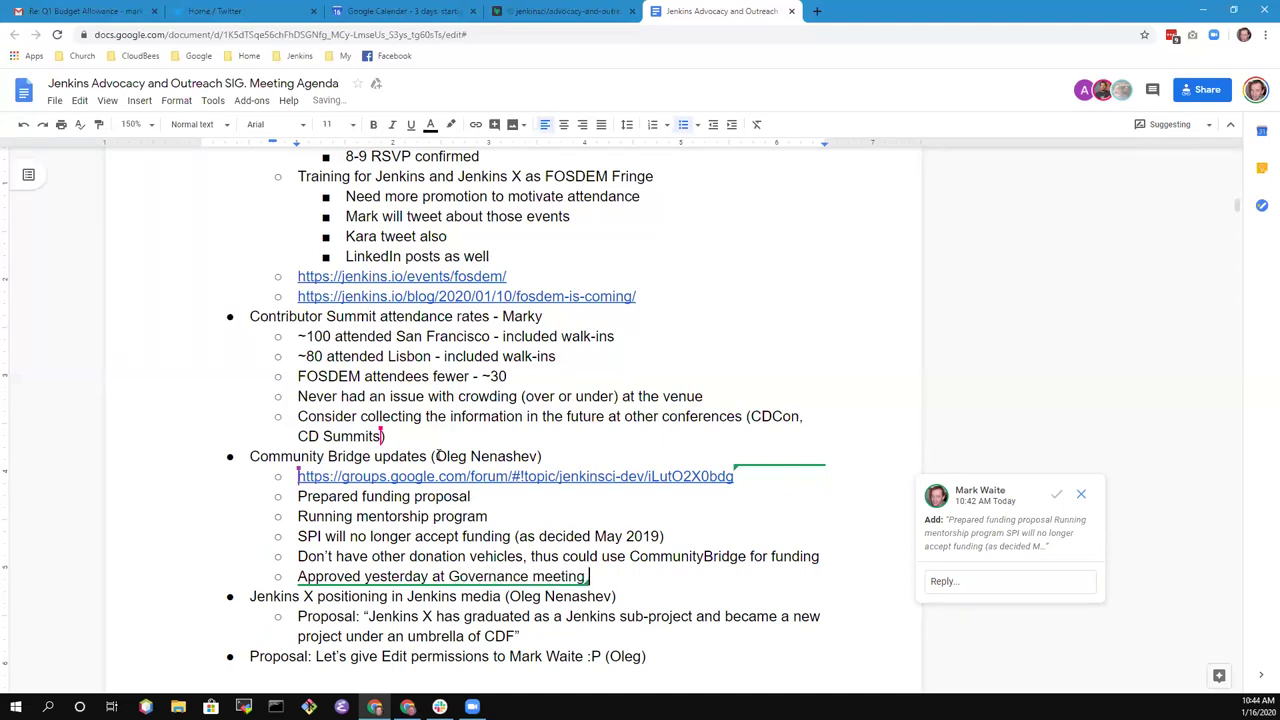
- Add 'Some updates for CommunityBridge for mentorship and other projects' with nested 'Programs, targeted changes, documentation, etc.'
{"action": "key", "text": "Return"}
{"action": "type", "text": "Some updates "}
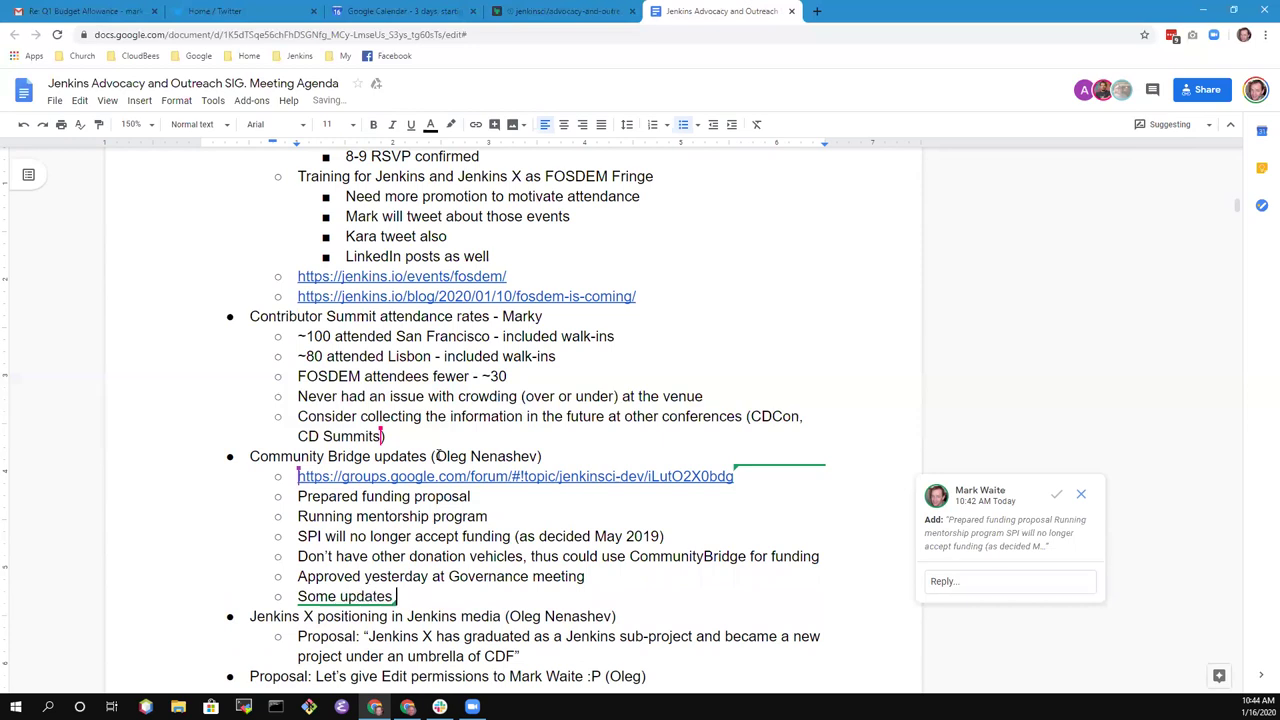
{"action": "type", "text": "for Community"}
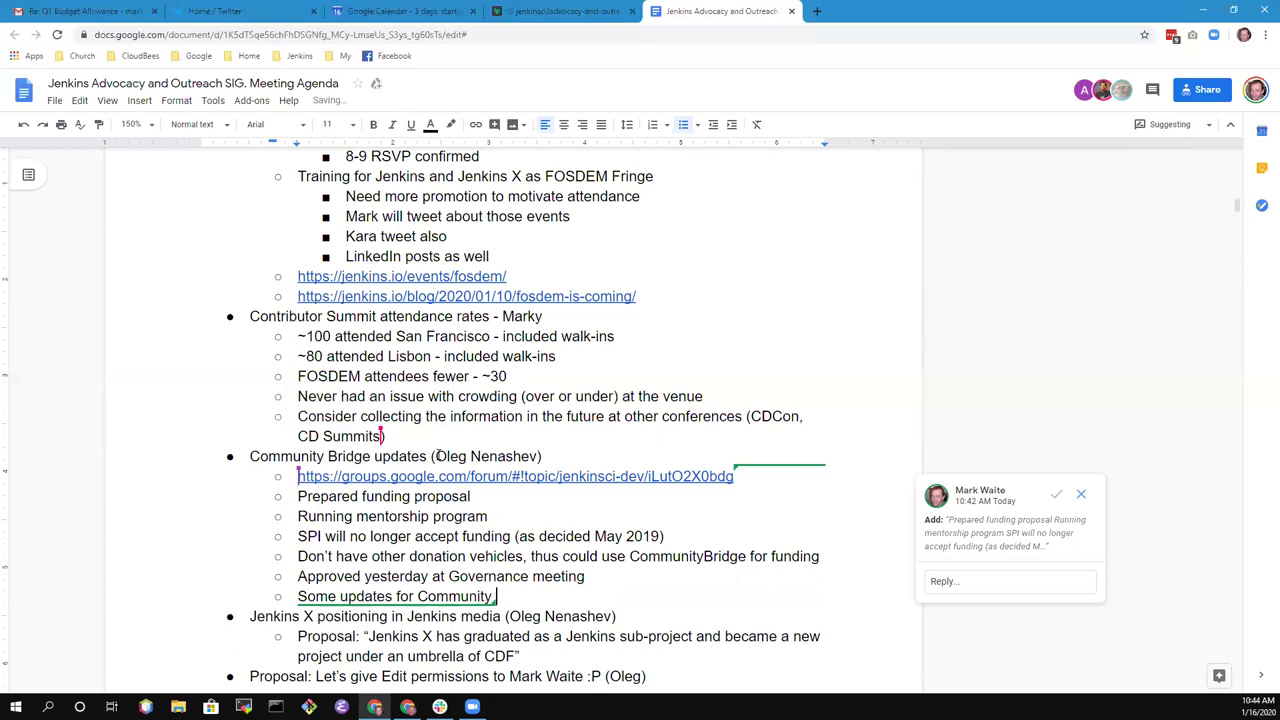
{"action": "key", "text": "BackSpace"}
{"action": "type", "text": "Bridge for mentor"}
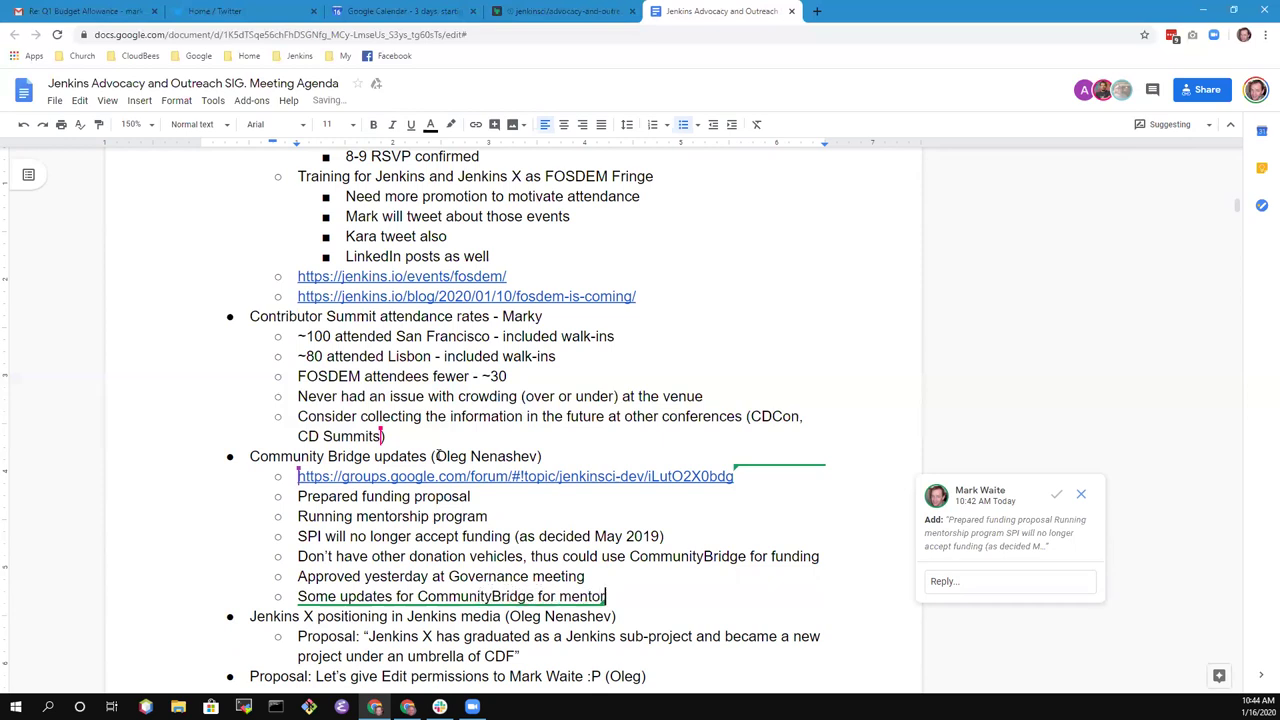
{"action": "type", "text": "ship and other,"}
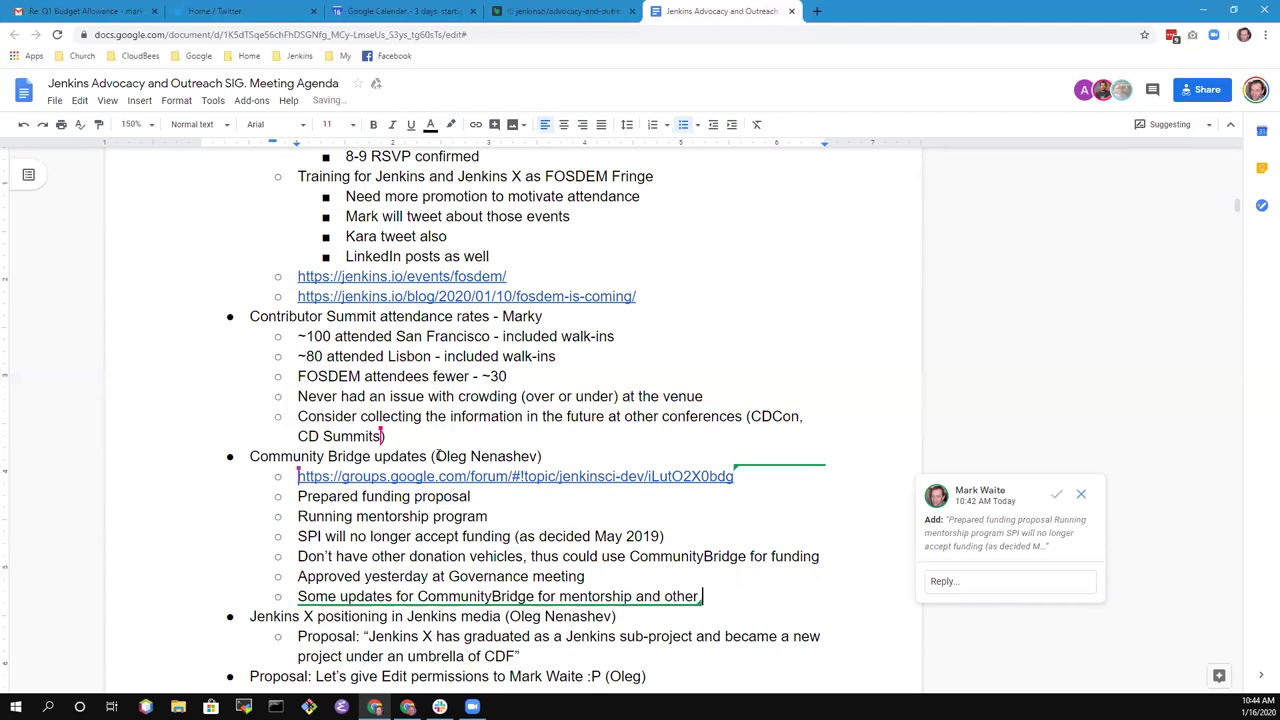
{"action": "key", "text": "BackSpace"}
{"action": "type", "text": " projects"}
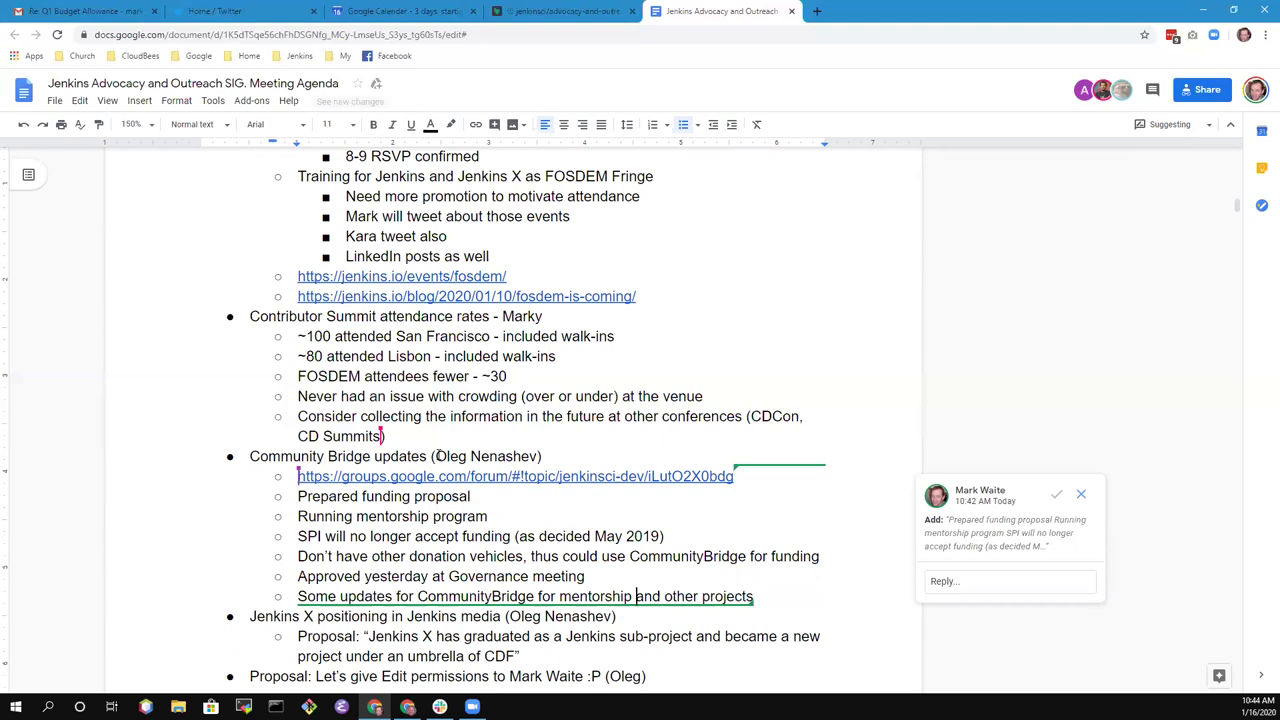
{"action": "key", "text": "Return"}
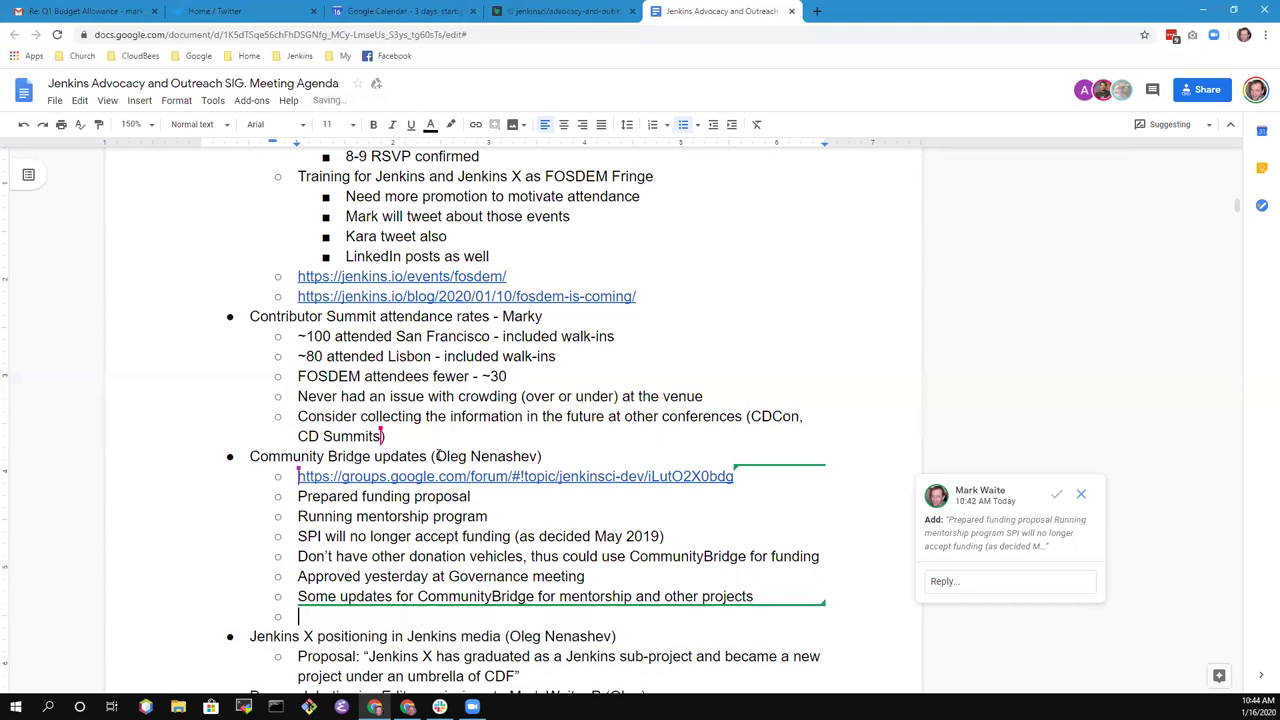
{"action": "type", "text": "Programs,"}
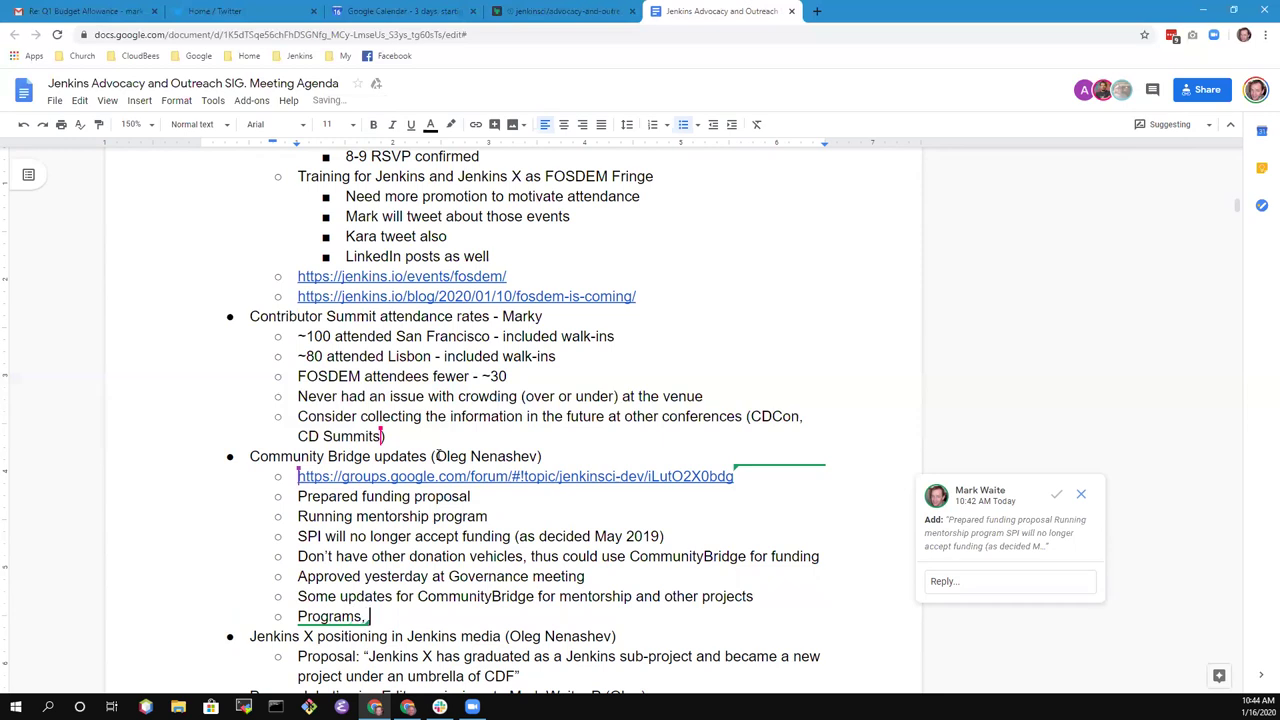
{"action": "type", "text": " targeted cha"}
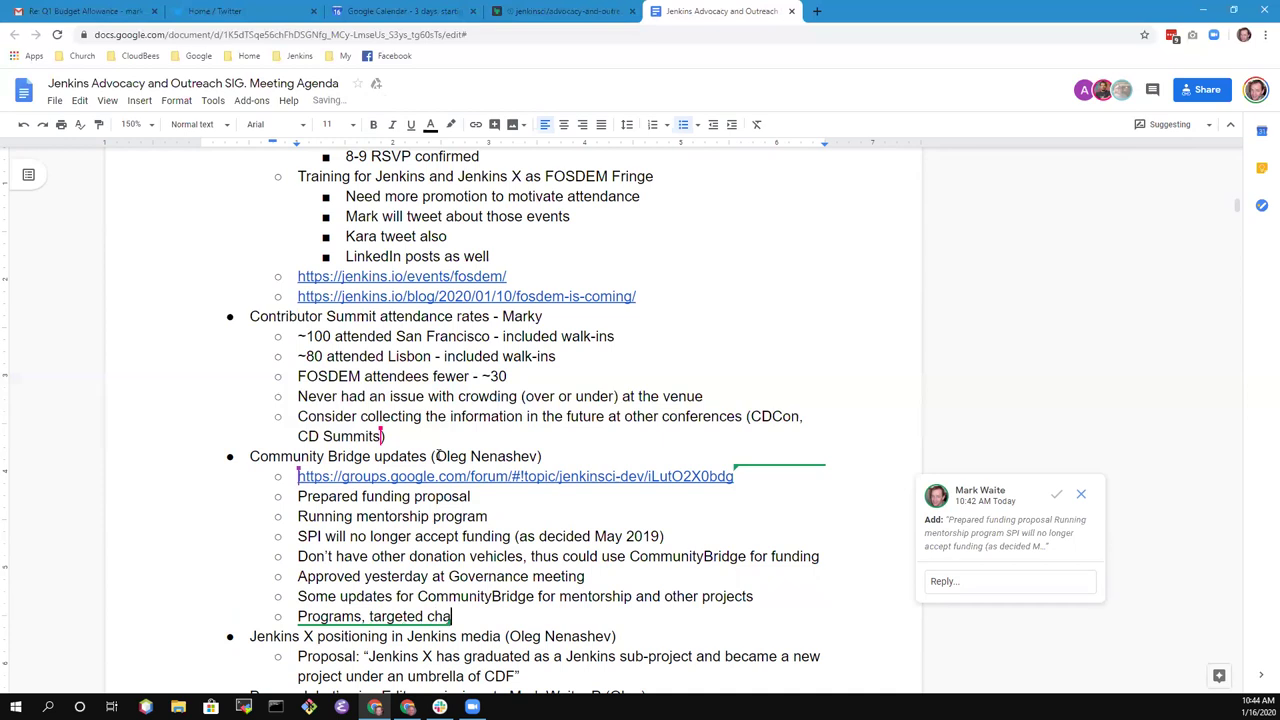
{"action": "type", "text": "nges, documentaiton"}
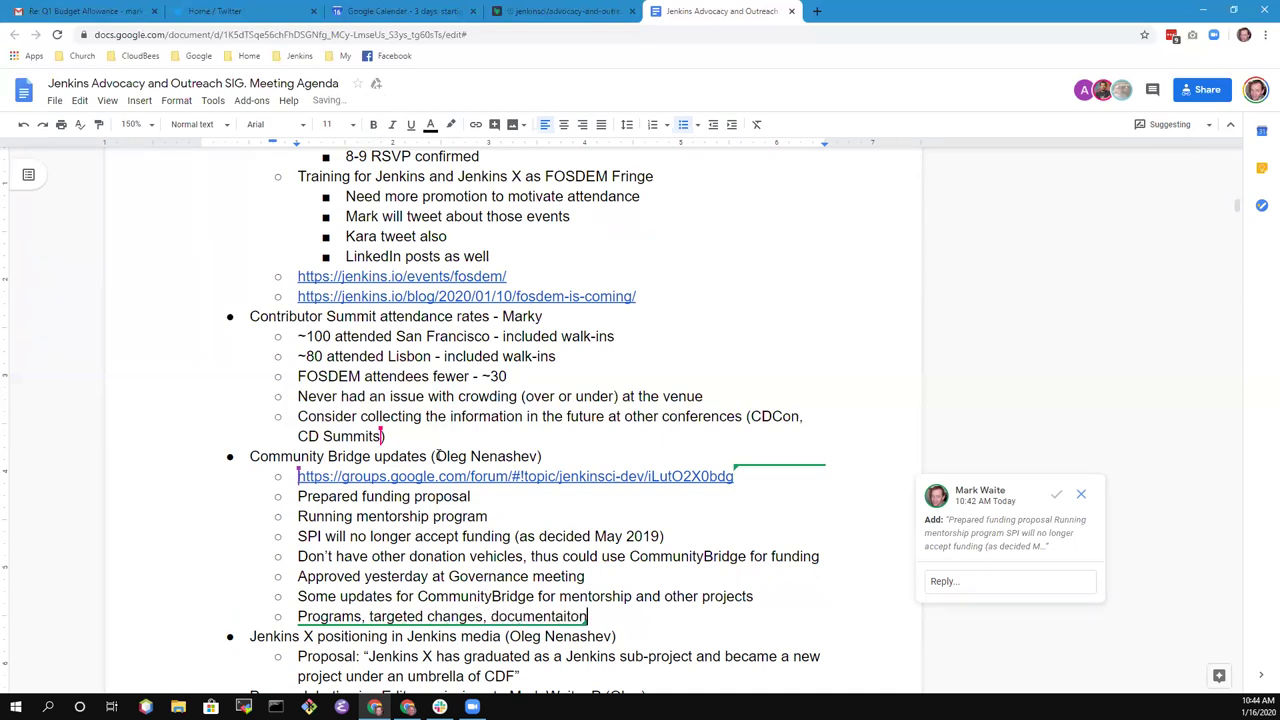
{"action": "key", "text": "BackSpace"}
{"action": "key", "text": "BackSpace"}
{"action": "key", "text": "BackSpace"}
{"action": "key", "text": "BackSpace"}
{"action": "type", "text": "tion, etc."}
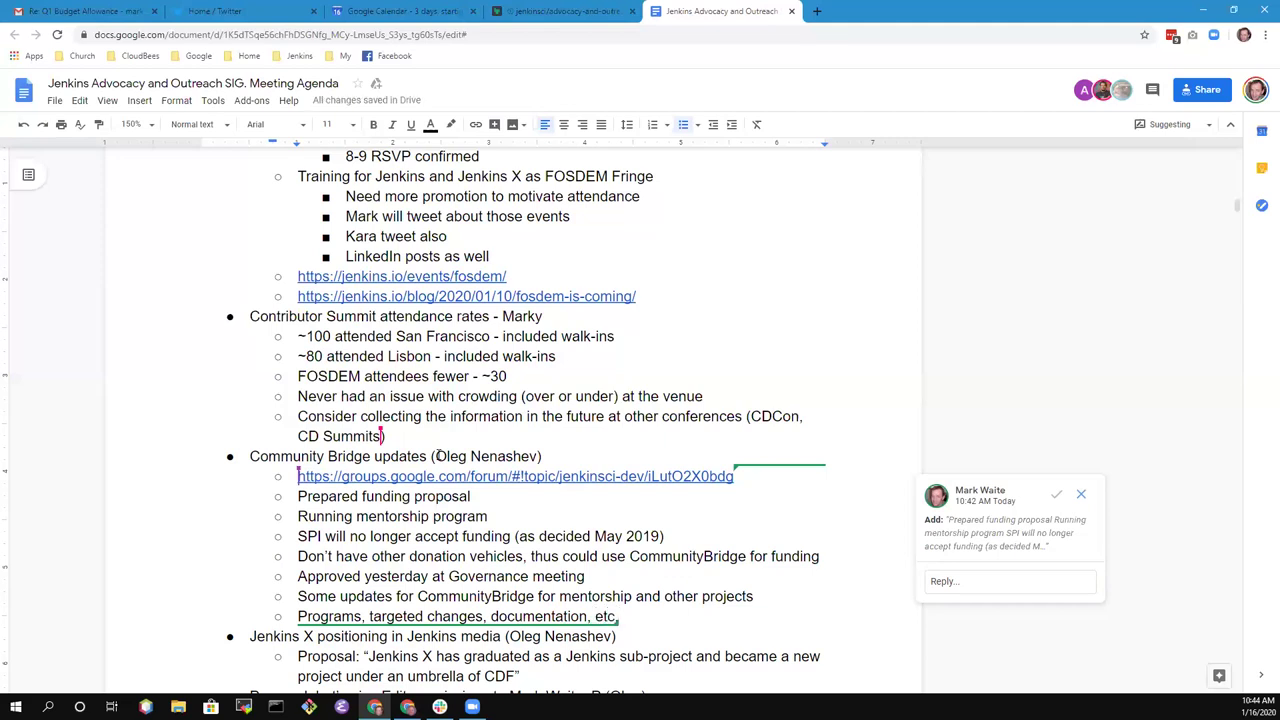
{"action": "key", "text": "Tab"}
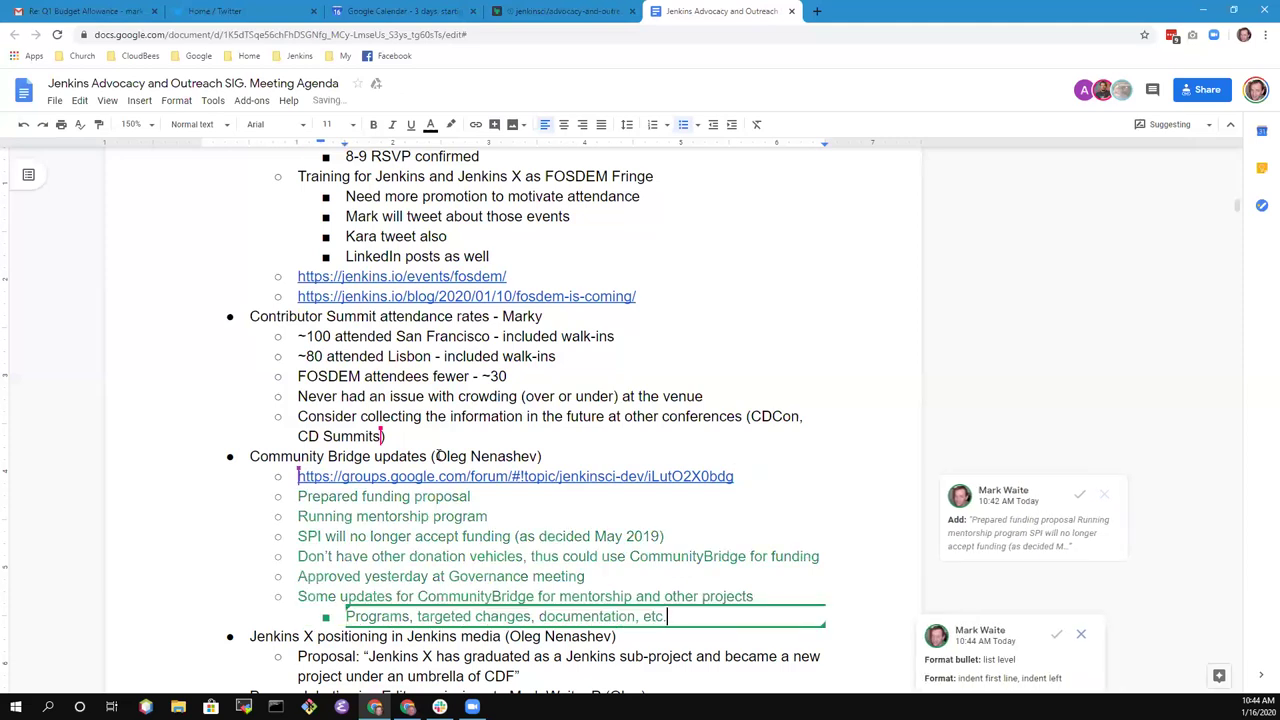
{"action": "key", "text": "Return"}
{"action": "key", "text": "shift+Tab"}
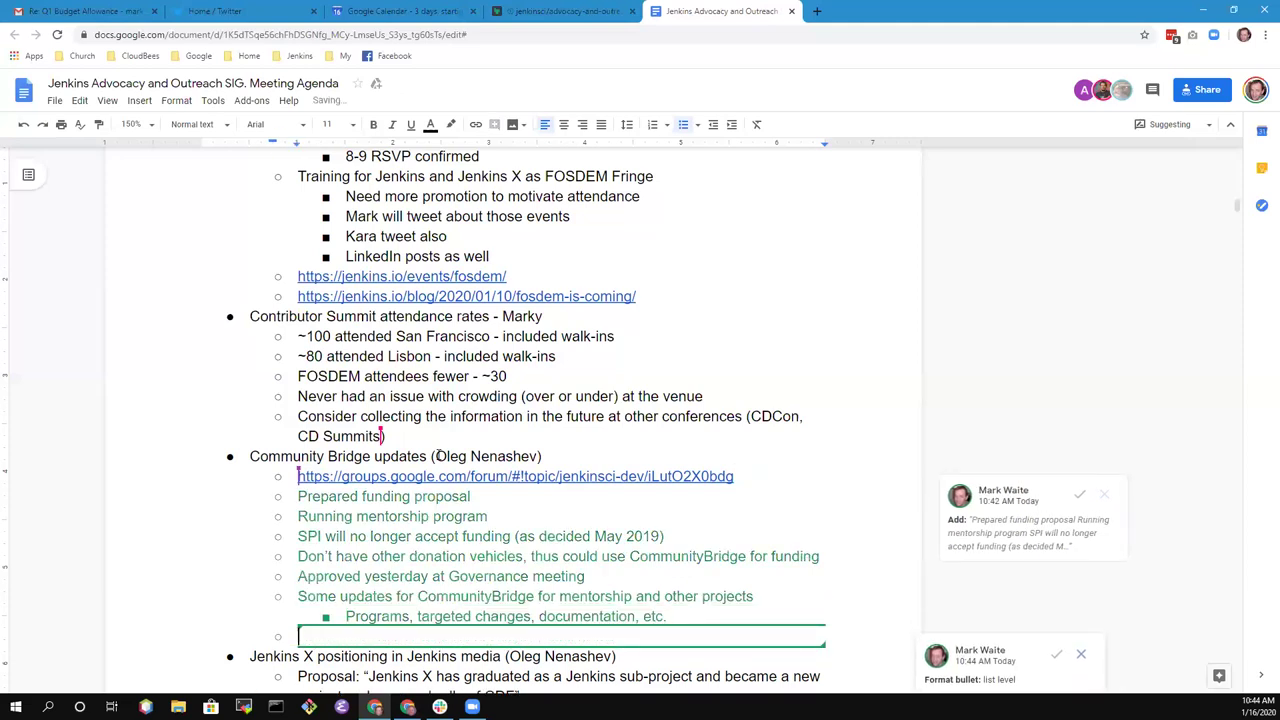
- Add 'Is CDF OK if we use CommunityBridge as a funding page?' with a nested action for a team member to ask a CDF contact
{"action": "type", "text": "Is CDF OK if we use CommunityBridge"}
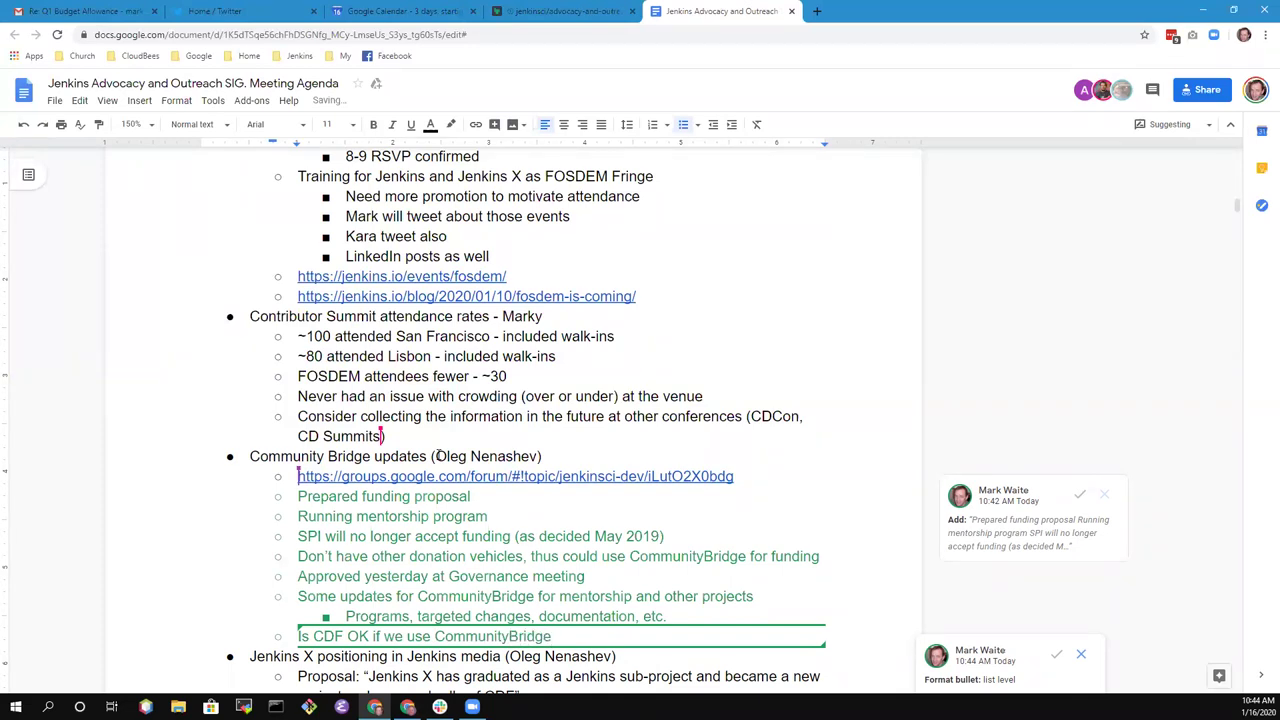
{"action": "type", "text": " as a funding page?"}
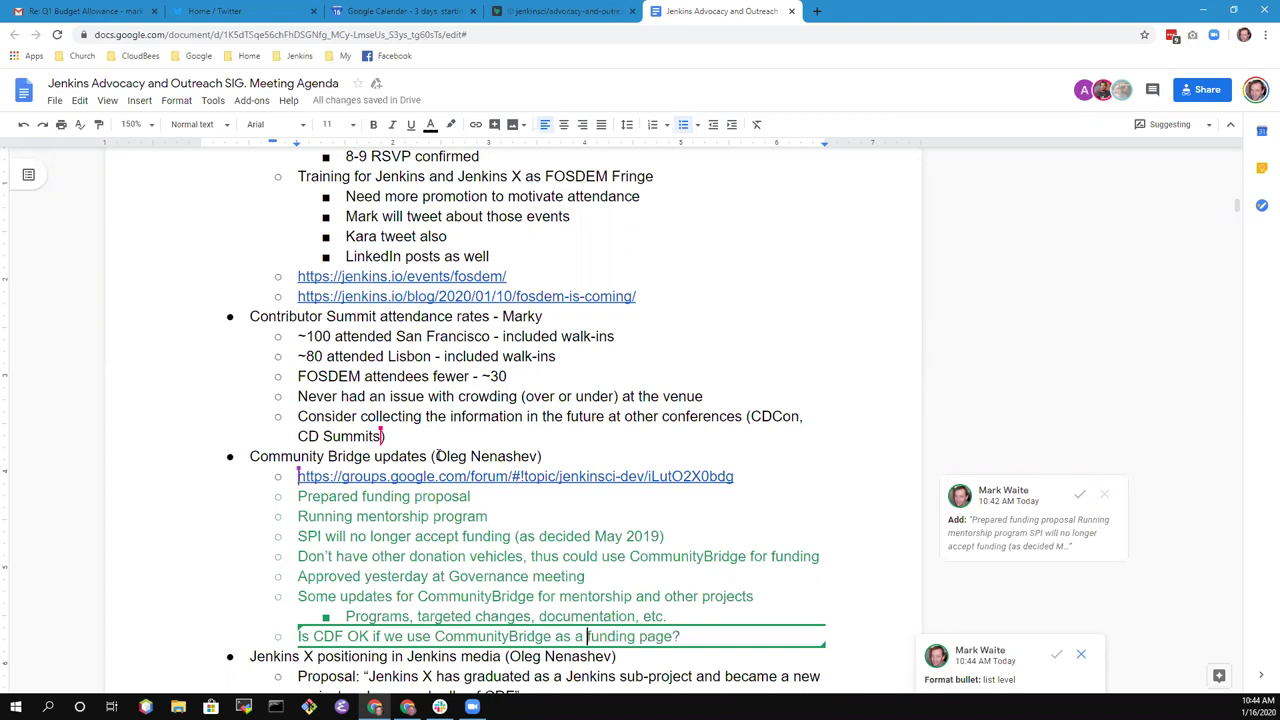
{"action": "key", "text": "shift+Home"}
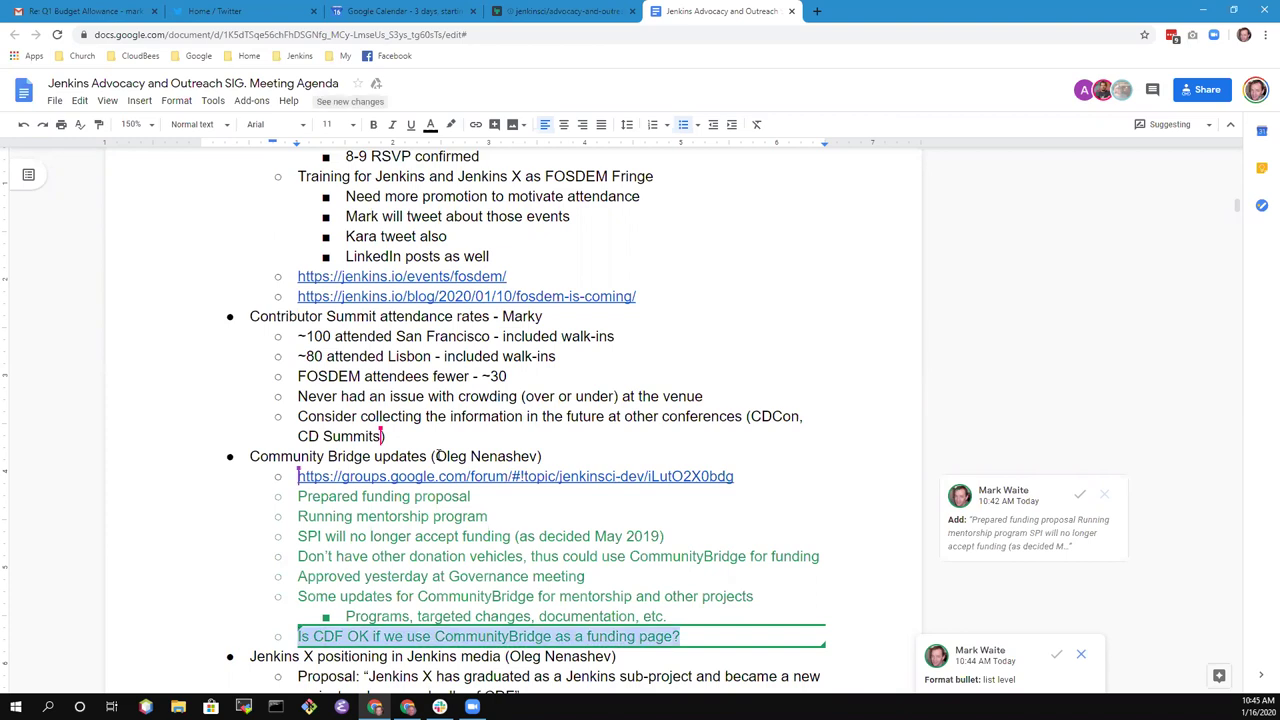
{"action": "key", "text": "End"}
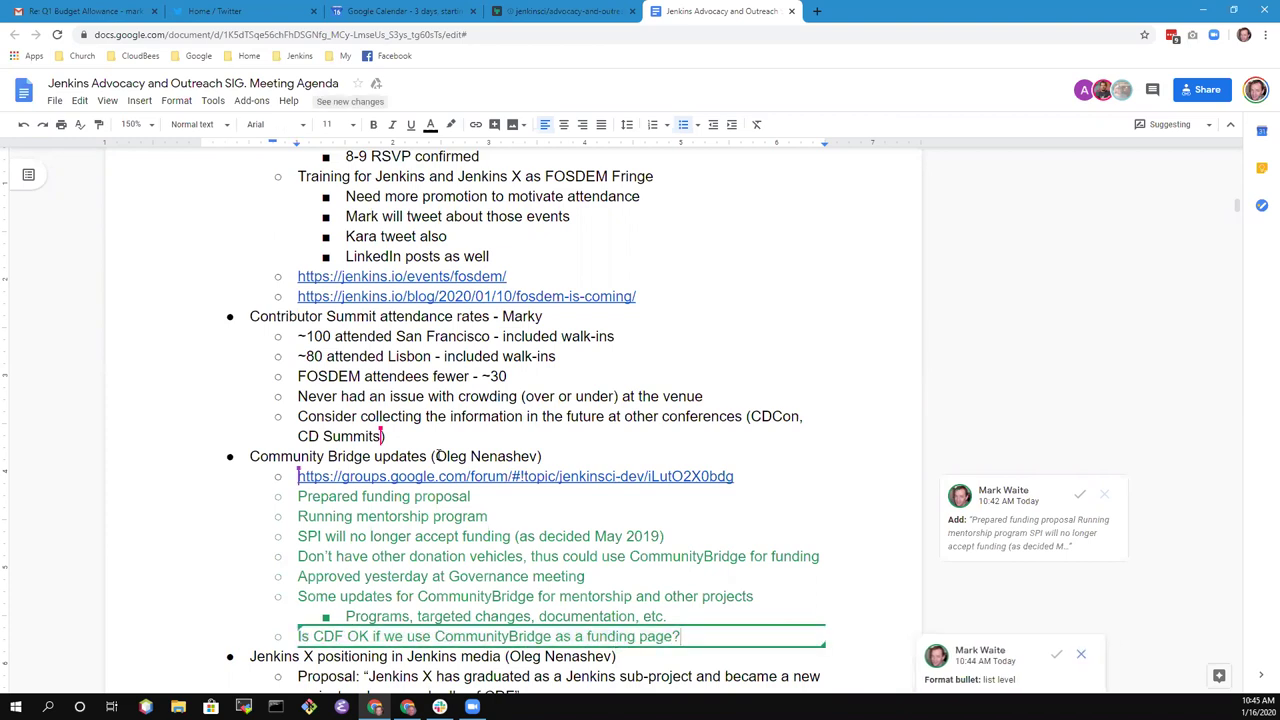
{"action": "key", "text": "Return"}
{"action": "key", "text": "Tab"}
{"action": "type", "text": "Ja"}
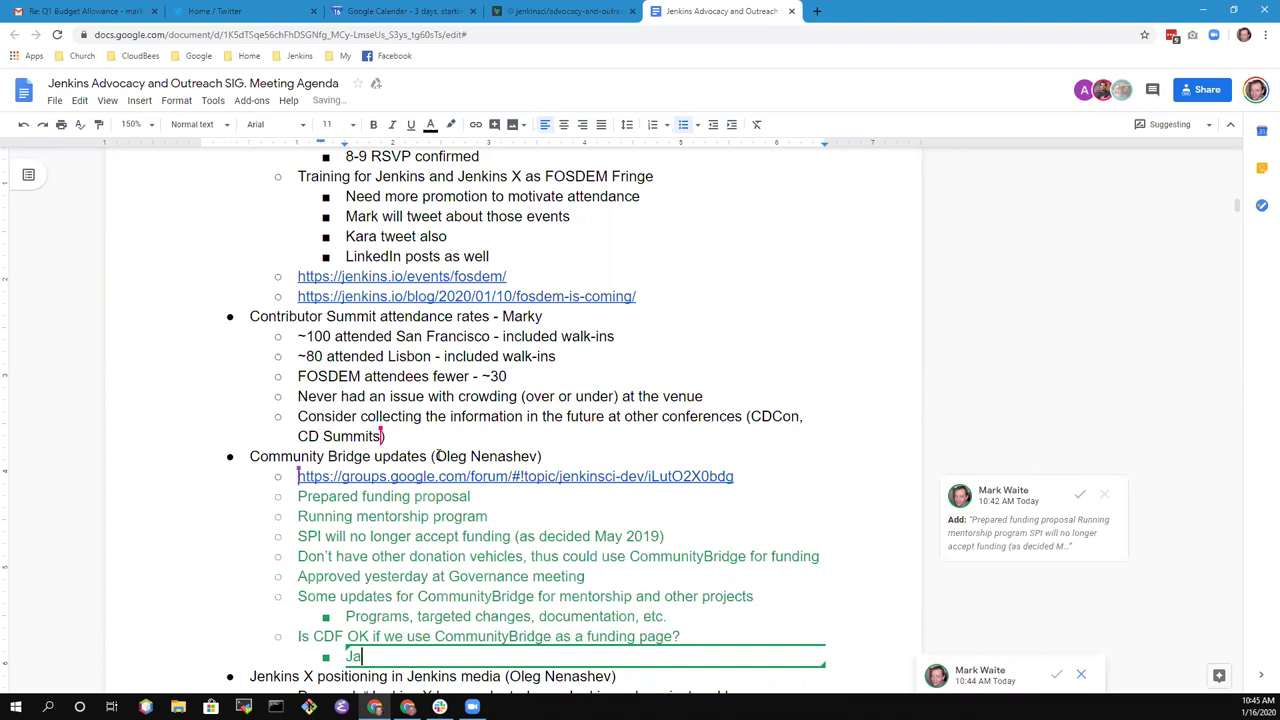
{"action": "type", "text": "cqueline to ask Dan at "}
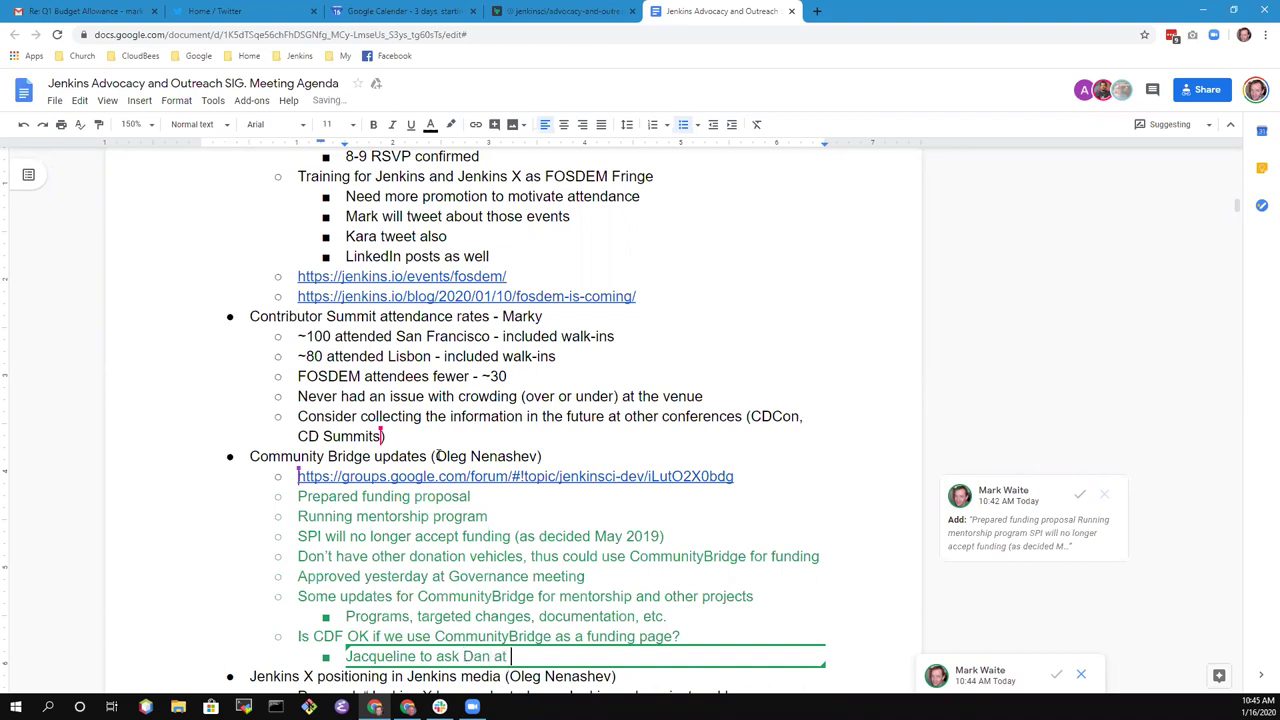
{"action": "type", "text": "CDF to confirm"}
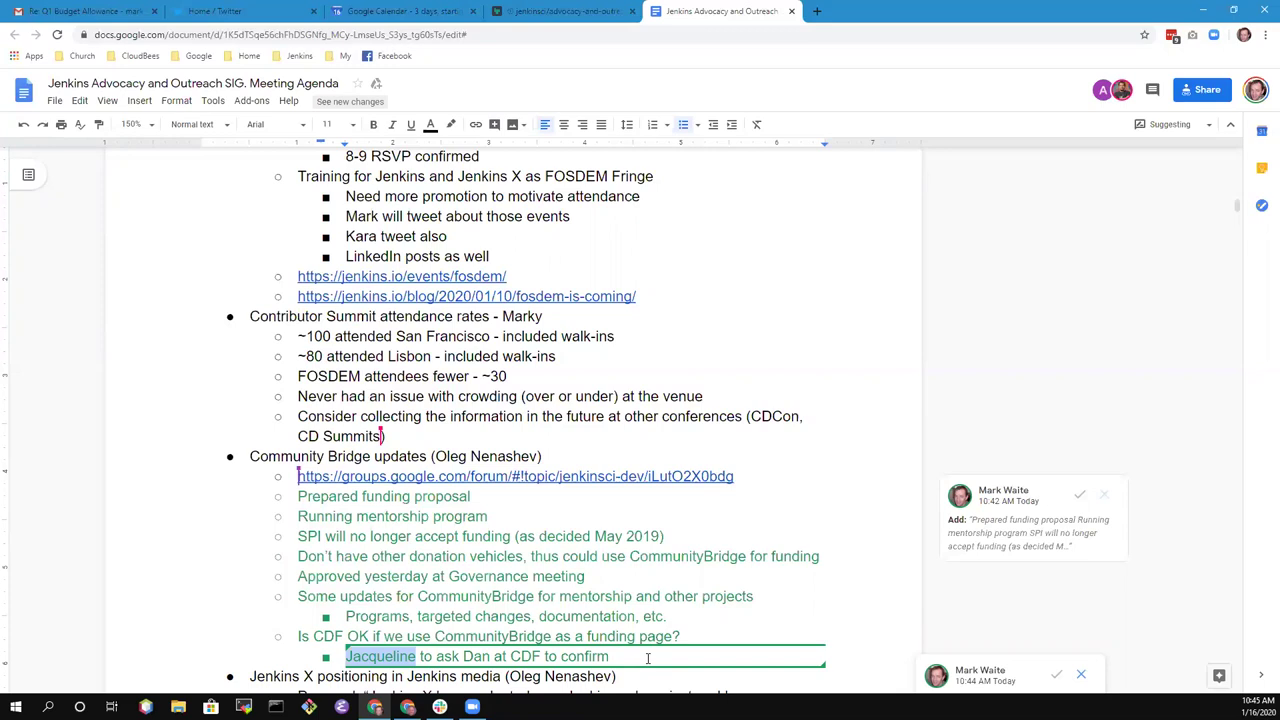
- In Suggesting mode, suggest deleting the misspelled ending of the name in the CDF action item
{"action": "key", "text": "Right"}
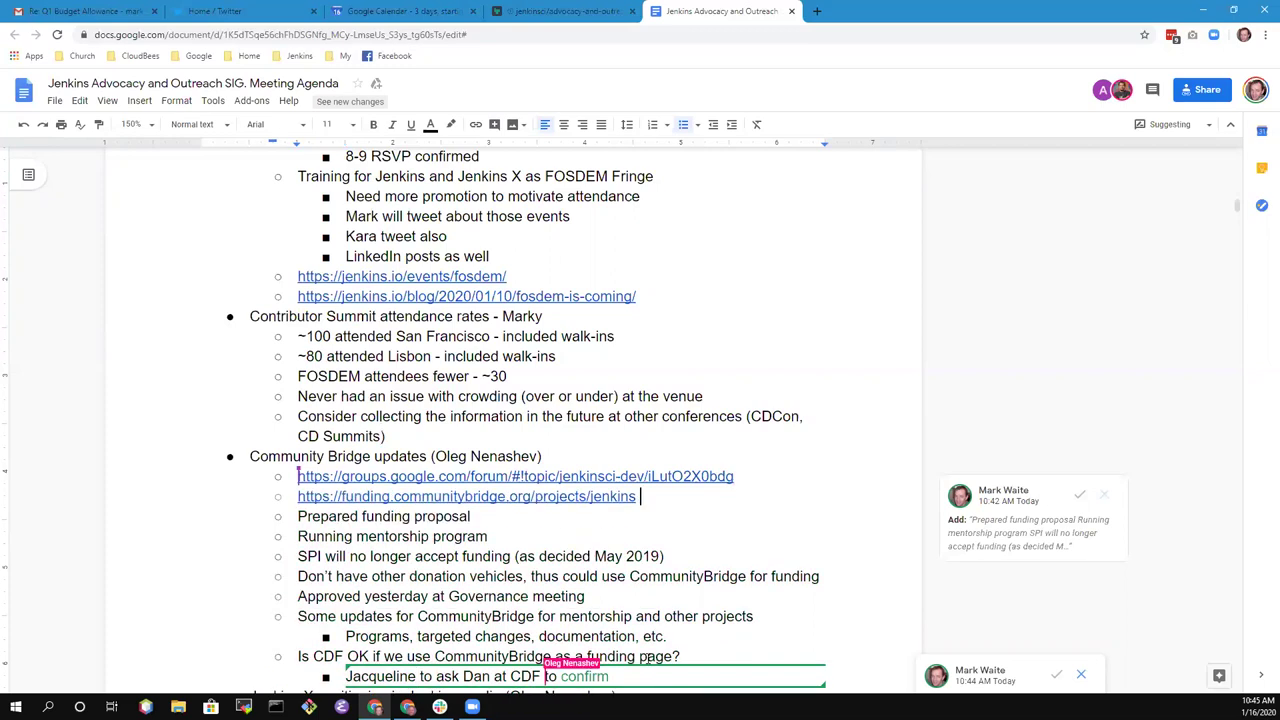
{"action": "type", "text": "Jack"}
{"action": "key", "text": "BackSpace"}
{"action": "key", "text": "BackSpace"}
{"action": "key", "text": "BackSpace"}
{"action": "key", "text": "BackSpace"}
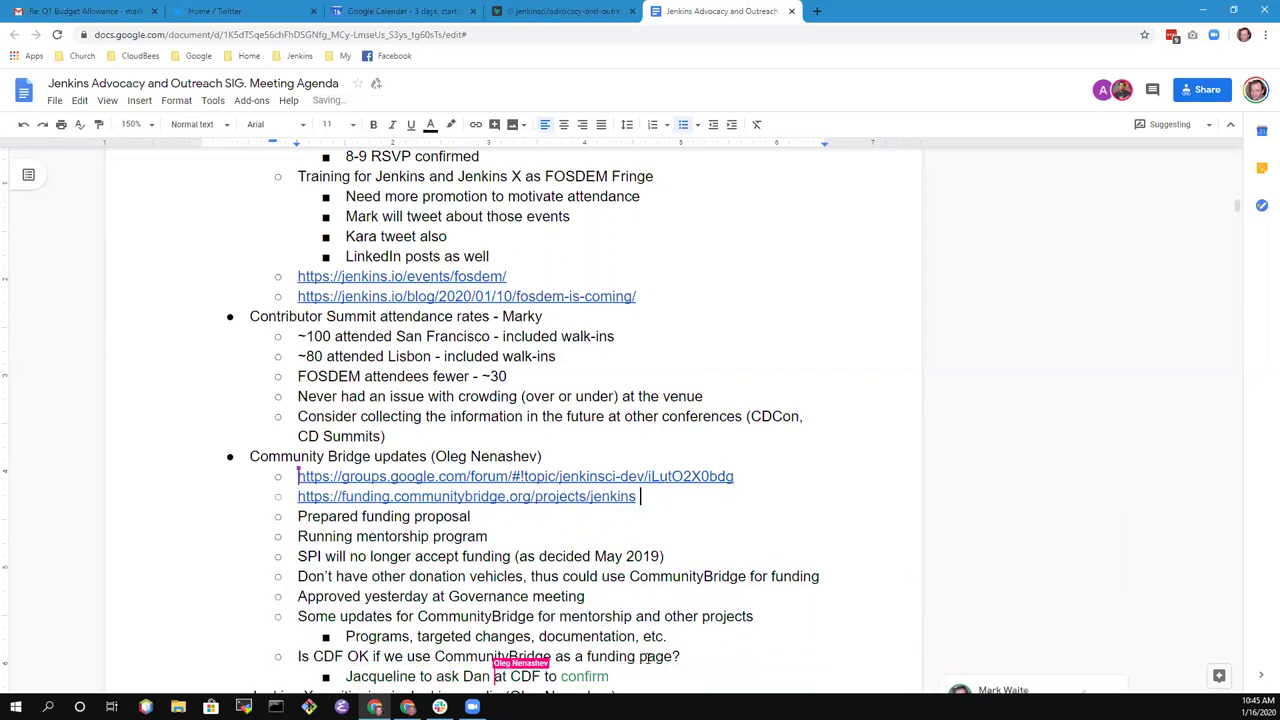
{"action": "key", "text": "Down"}
{"action": "key", "text": "Down"}
{"action": "key", "text": "Down"}
{"action": "key", "text": "Down"}
{"action": "key", "text": "Down"}
{"action": "key", "text": "Down"}
{"action": "key", "text": "Down"}
{"action": "key", "text": "Down"}
{"action": "key", "text": "Down"}
{"action": "key", "text": "Home"}
{"action": "key", "text": "ctrl+Right"}
{"action": "key", "text": "BackSpace"}
{"action": "key", "text": "BackSpace"}
{"action": "key", "text": "BackSpace"}
{"action": "key", "text": "BackSpace"}
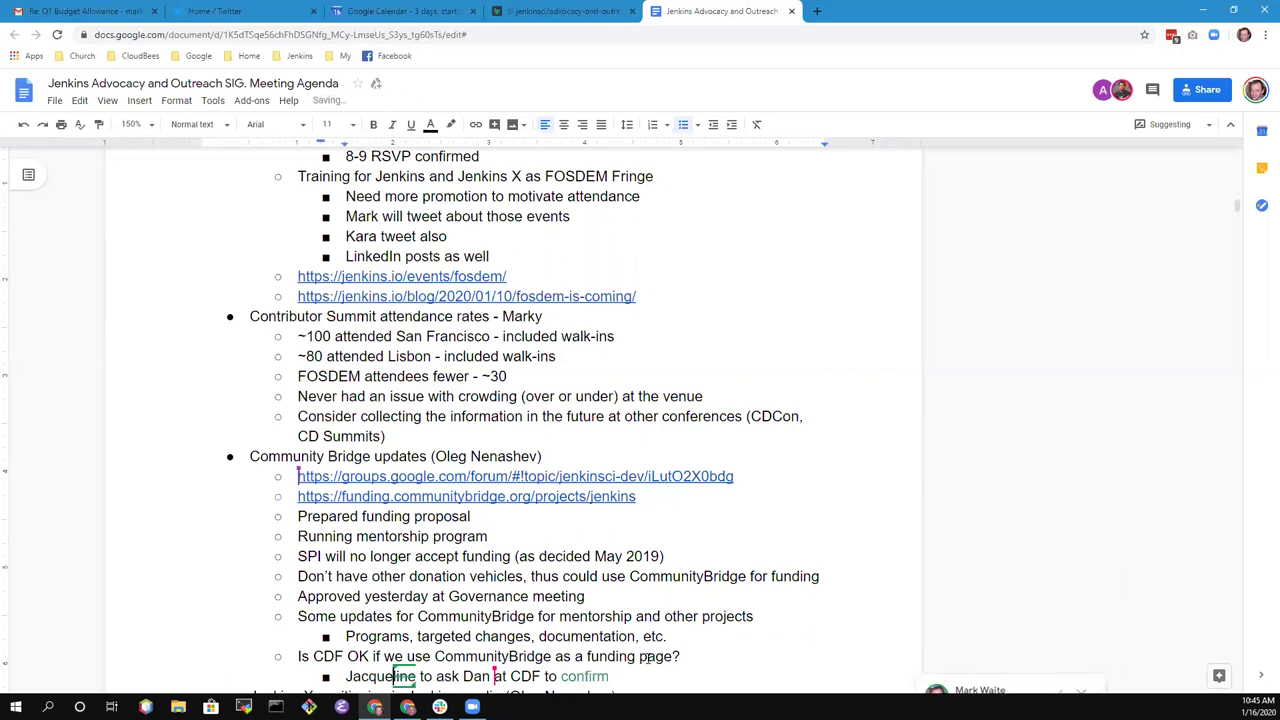
- Suggest inserting an 'e' to complete the corrected spelling of the name
{"action": "scroll", "coordinate": [657, 652], "scroll_direction": "down", "scroll_amount": 2}
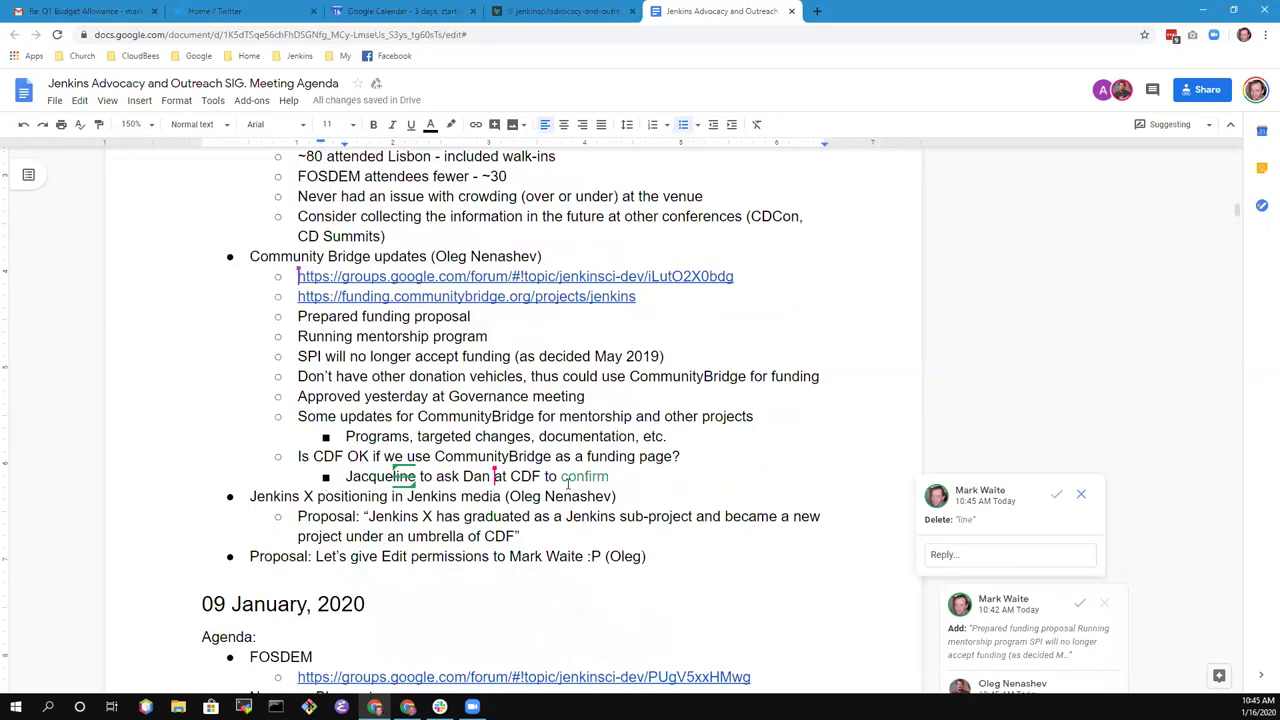
{"action": "left_click", "coordinate": [622, 480]}
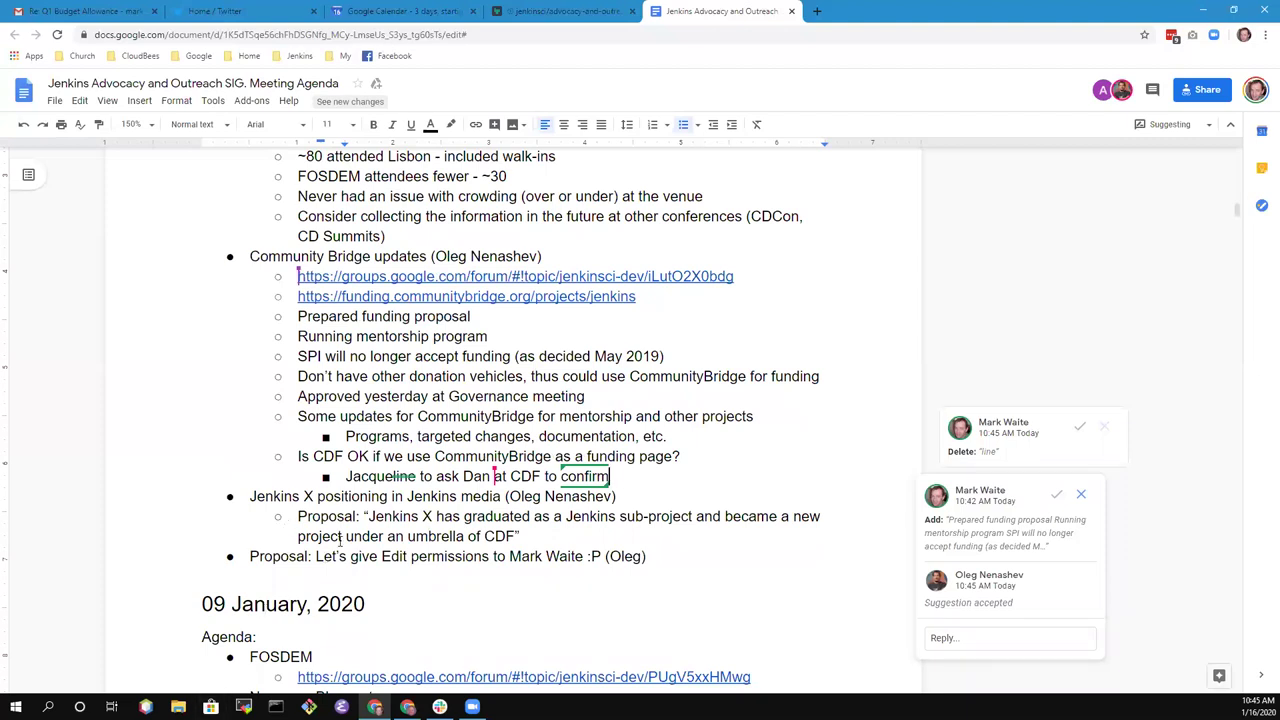
{"action": "left_click", "coordinate": [656, 559]}
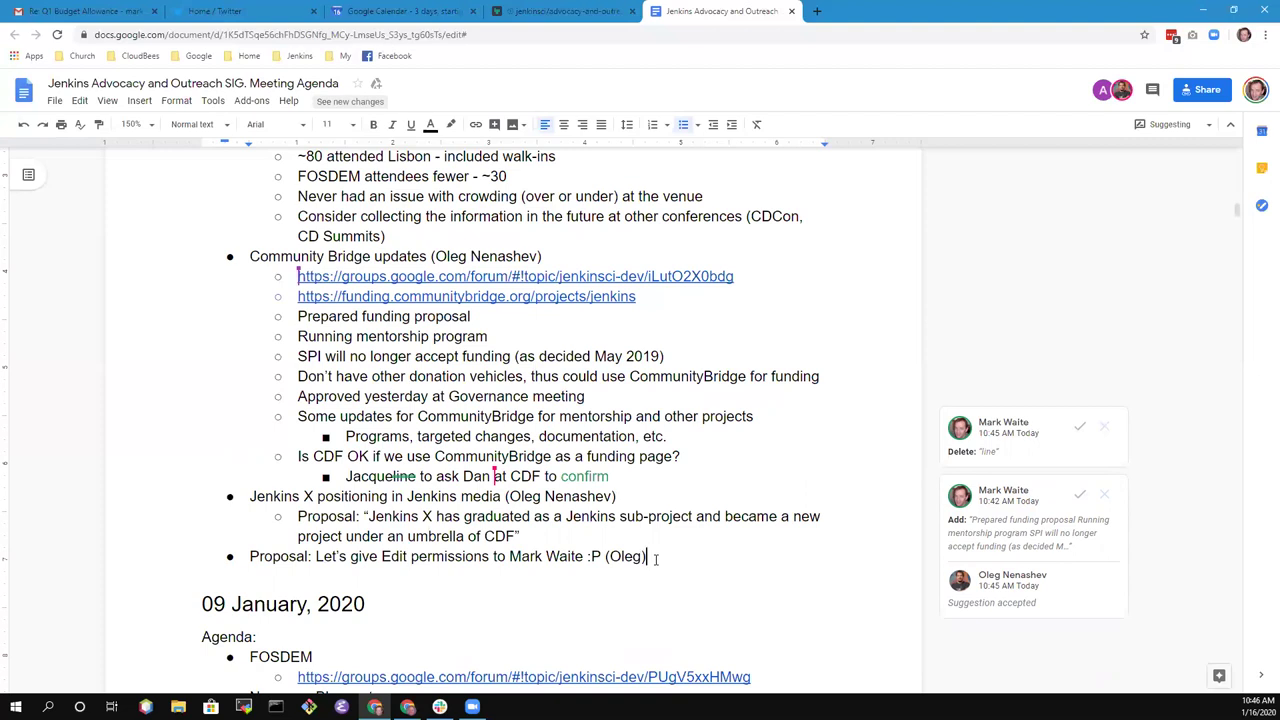
{"action": "key", "text": "Up"}
{"action": "key", "text": "Up"}
{"action": "key", "text": "shift+End"}
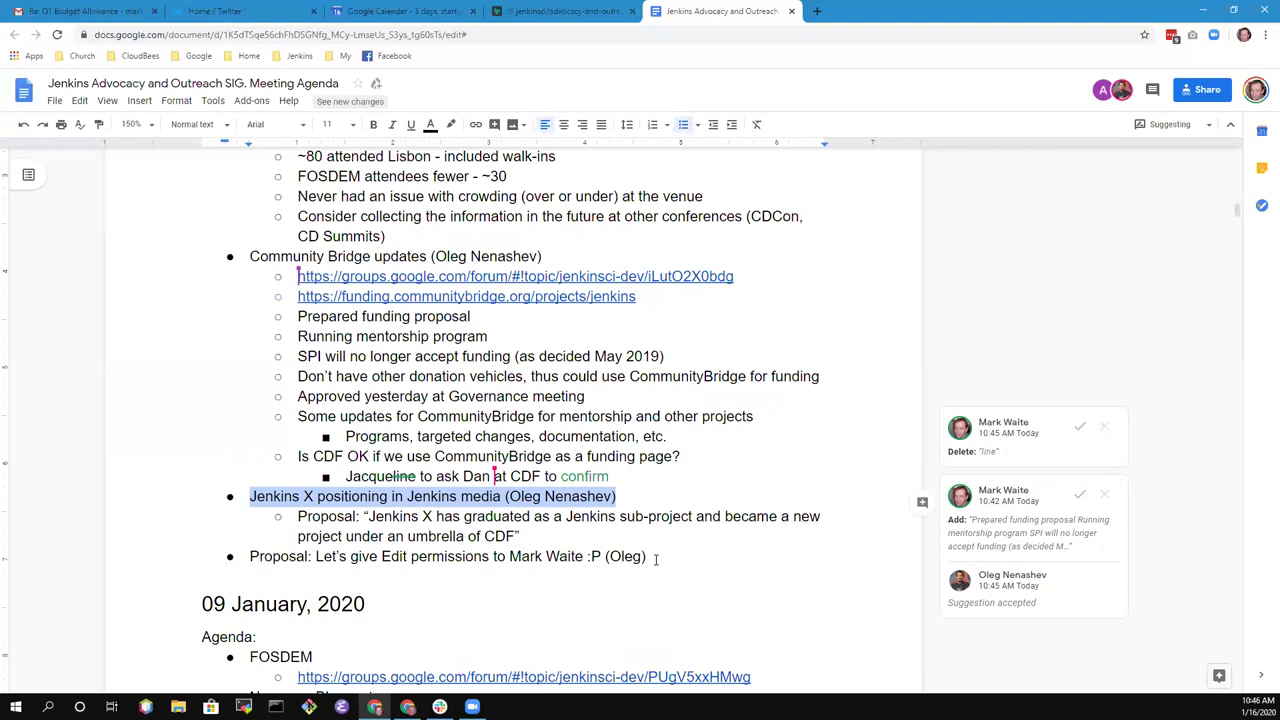
{"action": "key", "text": "Up"}
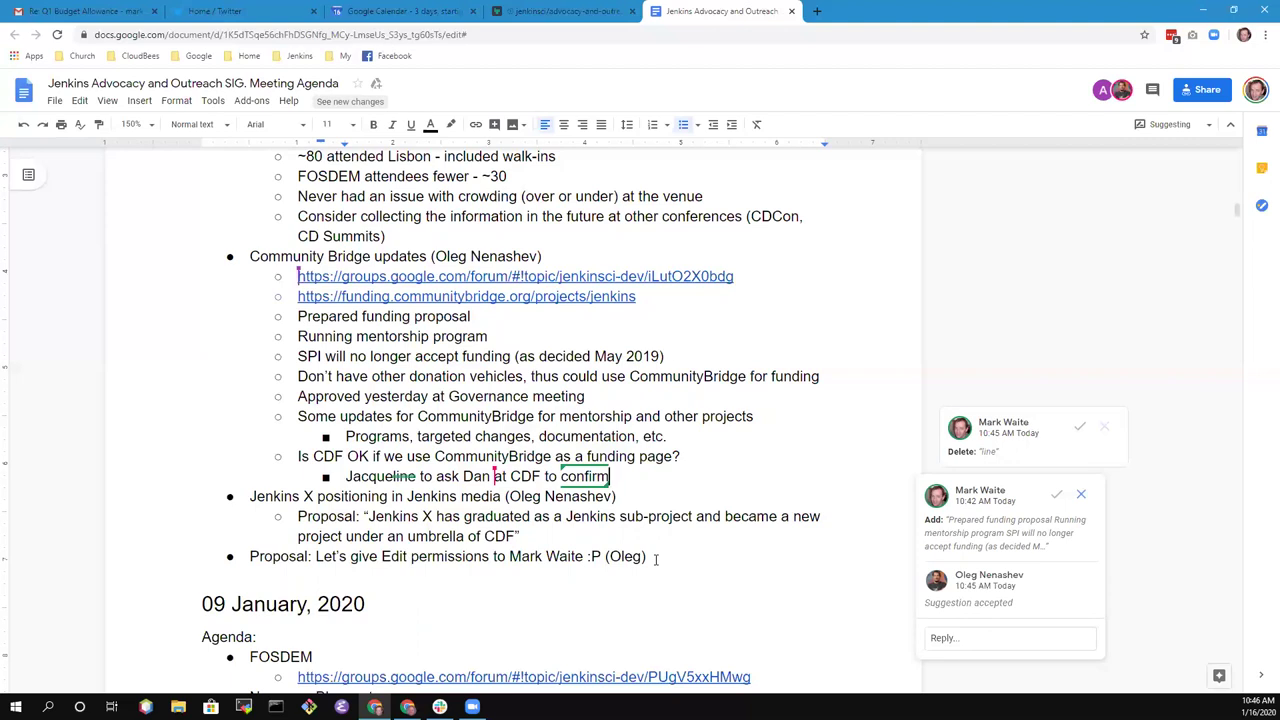
{"action": "left_click", "coordinate": [388, 477]}
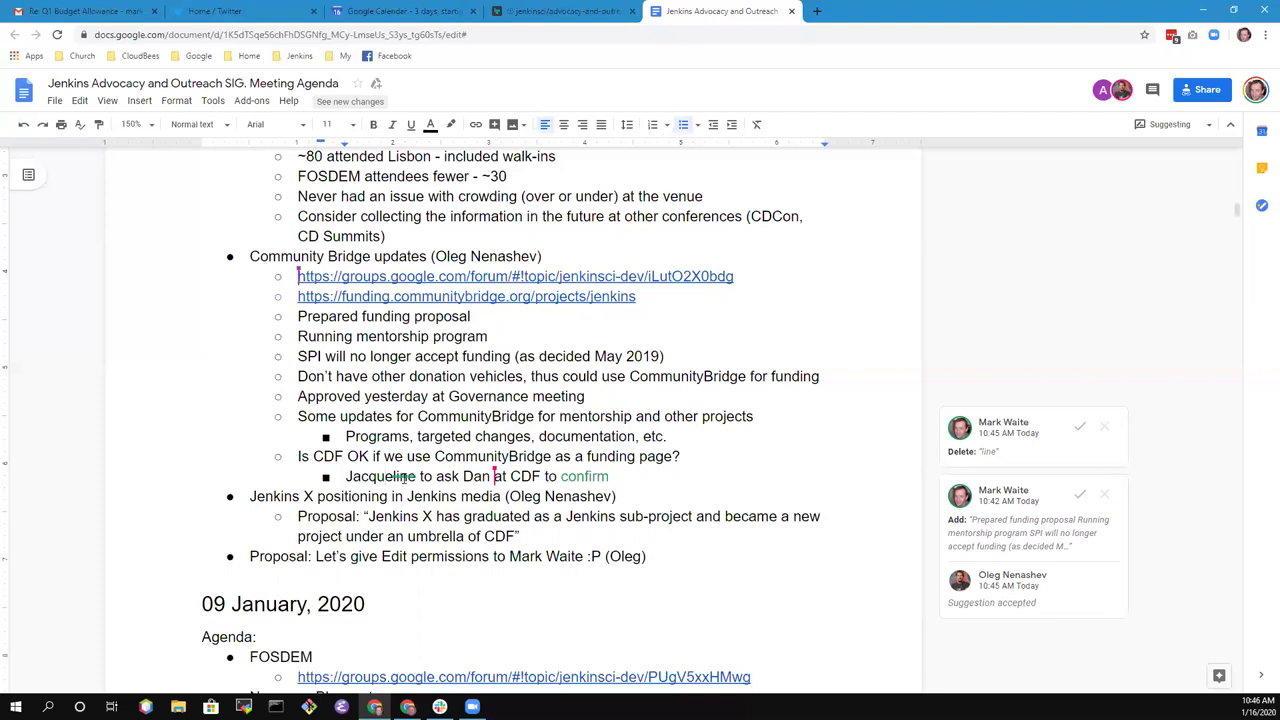
{"action": "type", "text": "e"}
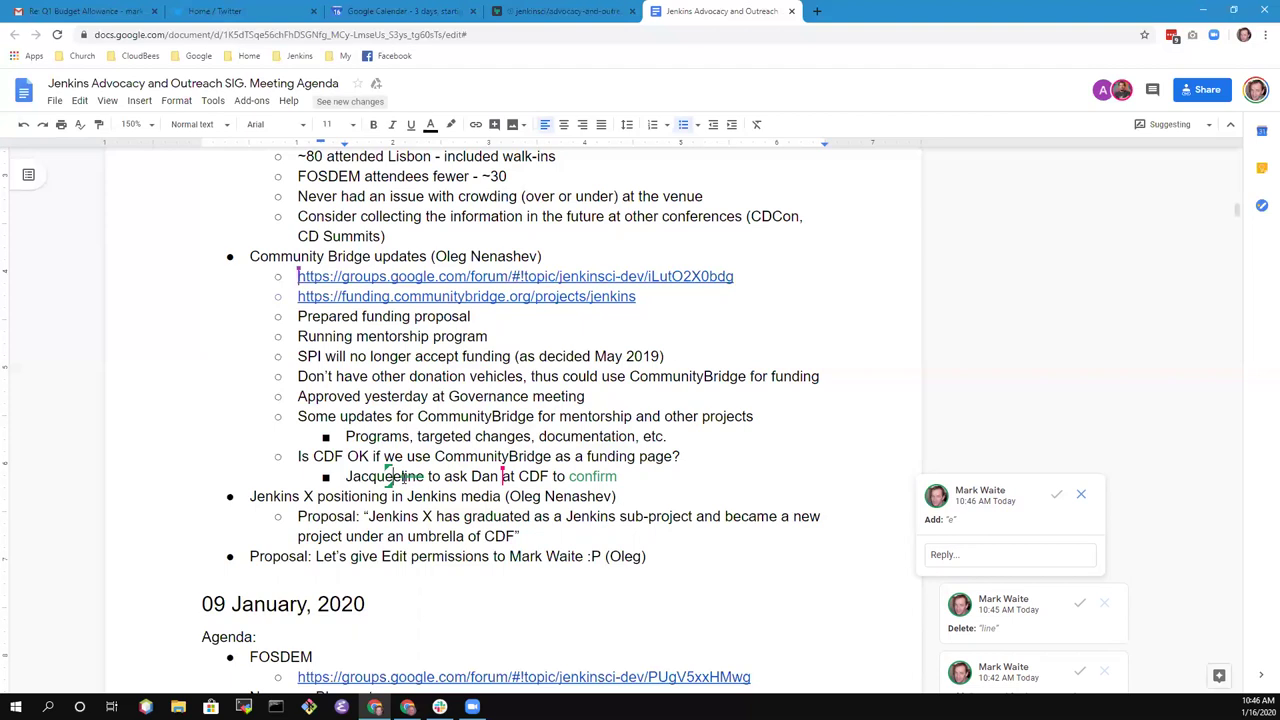
- Start a new second-level list line below the CDF action item
{"action": "key", "text": "Up"}
{"action": "key", "text": "Up"}
{"action": "key", "text": "Up"}
{"action": "key", "text": "Up"}
{"action": "key", "text": "Up"}
{"action": "key", "text": "Up"}
{"action": "key", "text": "Up"}
{"action": "key", "text": "Up"}
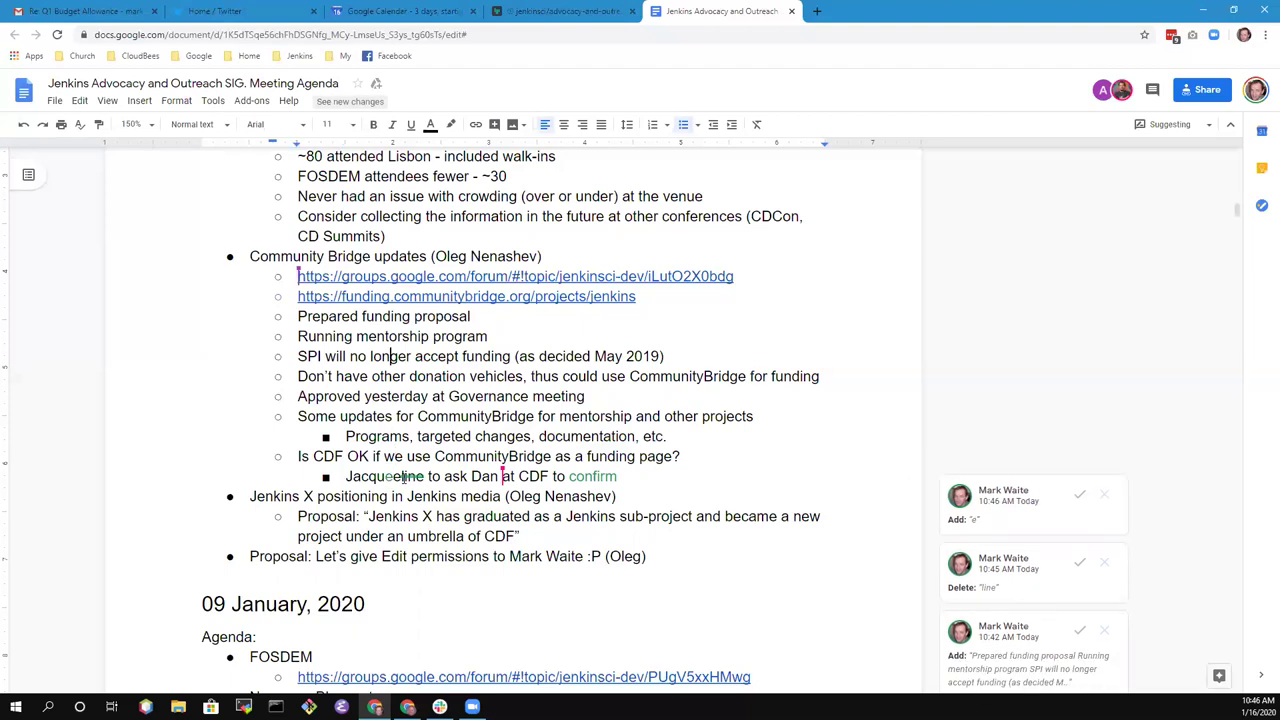
{"action": "key", "text": "Up"}
{"action": "key", "text": "Up"}
{"action": "key", "text": "Up"}
{"action": "key", "text": "shift+End"}
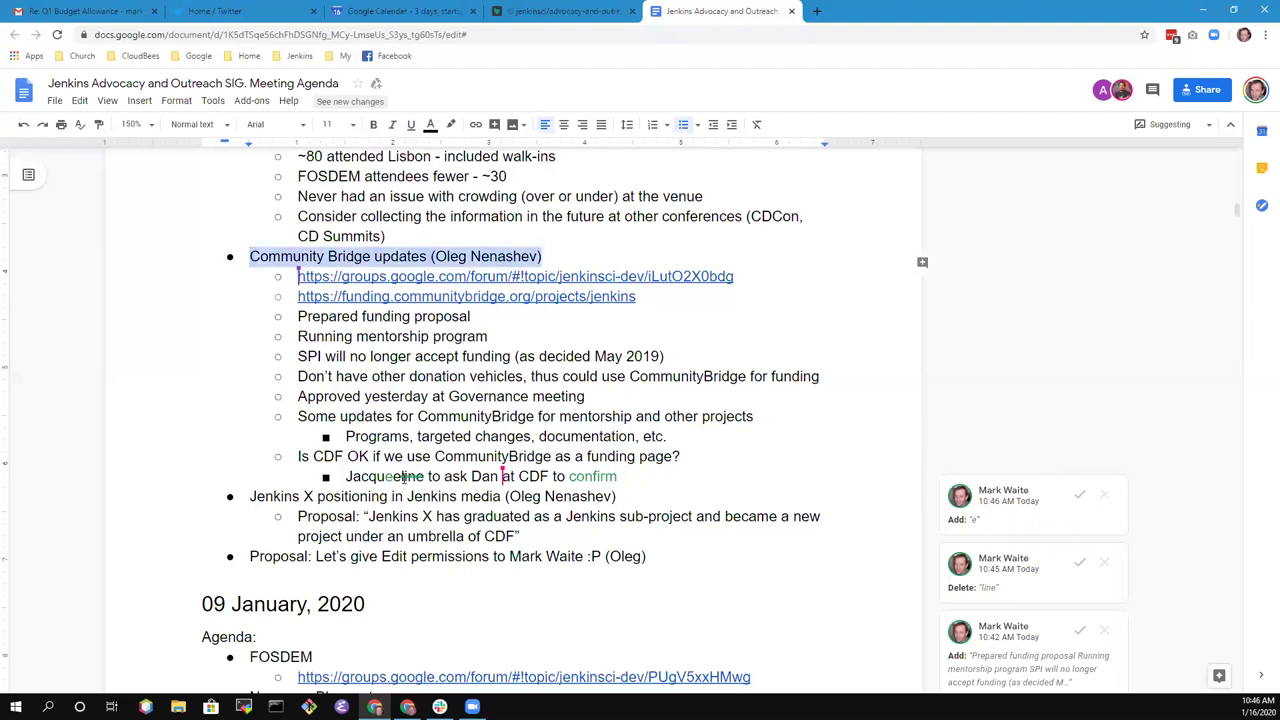
{"action": "key", "text": "Down"}
{"action": "key", "text": "Down"}
{"action": "key", "text": "Down"}
{"action": "key", "text": "Down"}
{"action": "key", "text": "Down"}
{"action": "key", "text": "Down"}
{"action": "key", "text": "Down"}
{"action": "key", "text": "Down"}
{"action": "key", "text": "Down"}
{"action": "key", "text": "Down"}
{"action": "key", "text": "Down"}
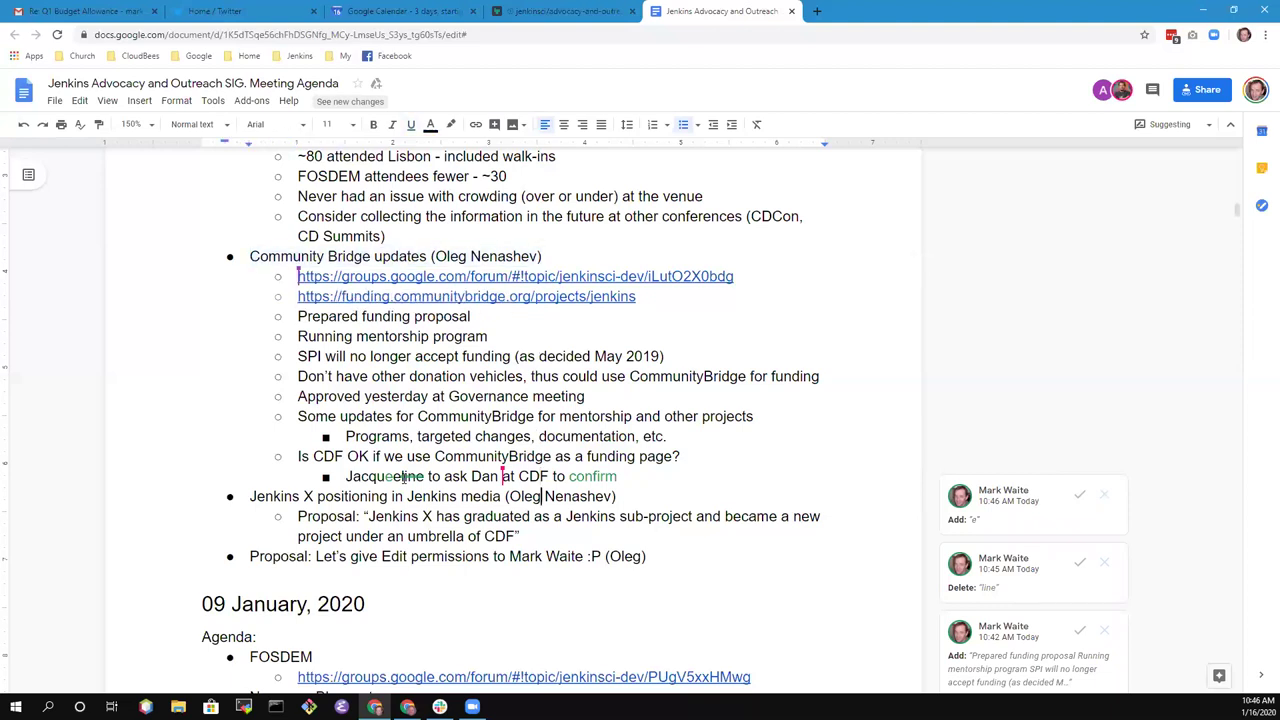
{"action": "key", "text": "End"}
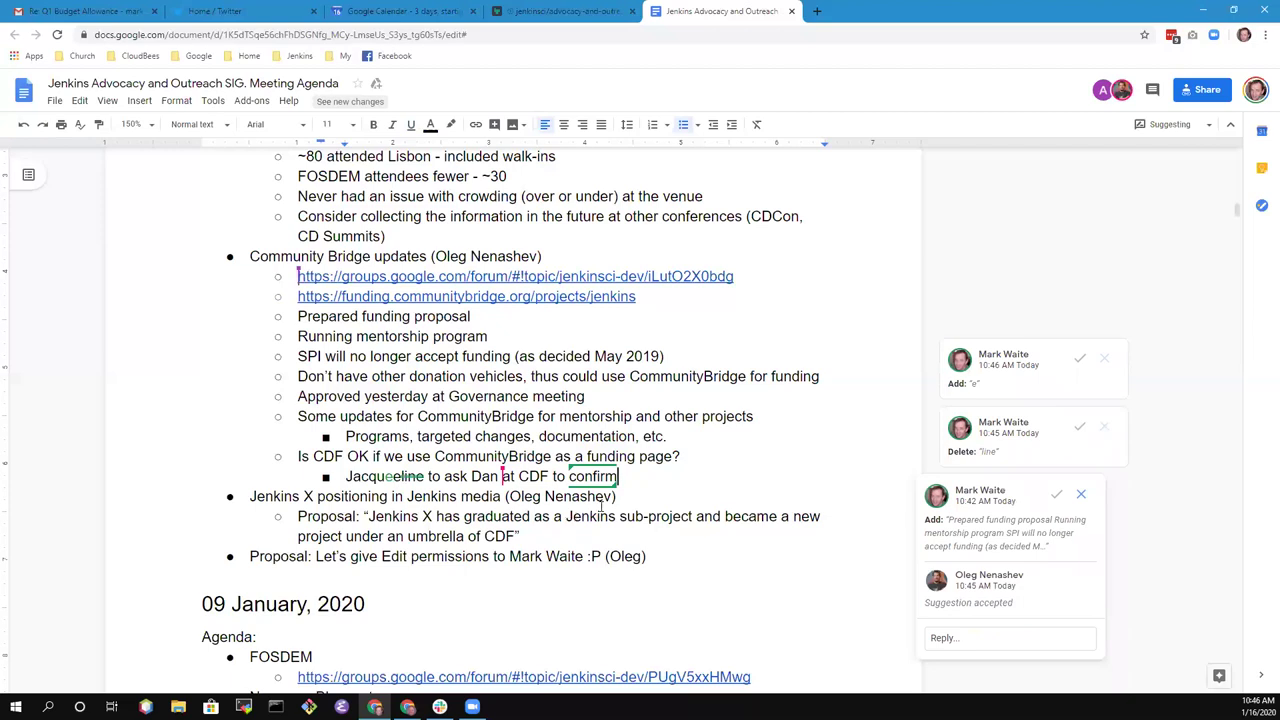
{"action": "key", "text": "Return"}
{"action": "key", "text": "shift+Tab"}
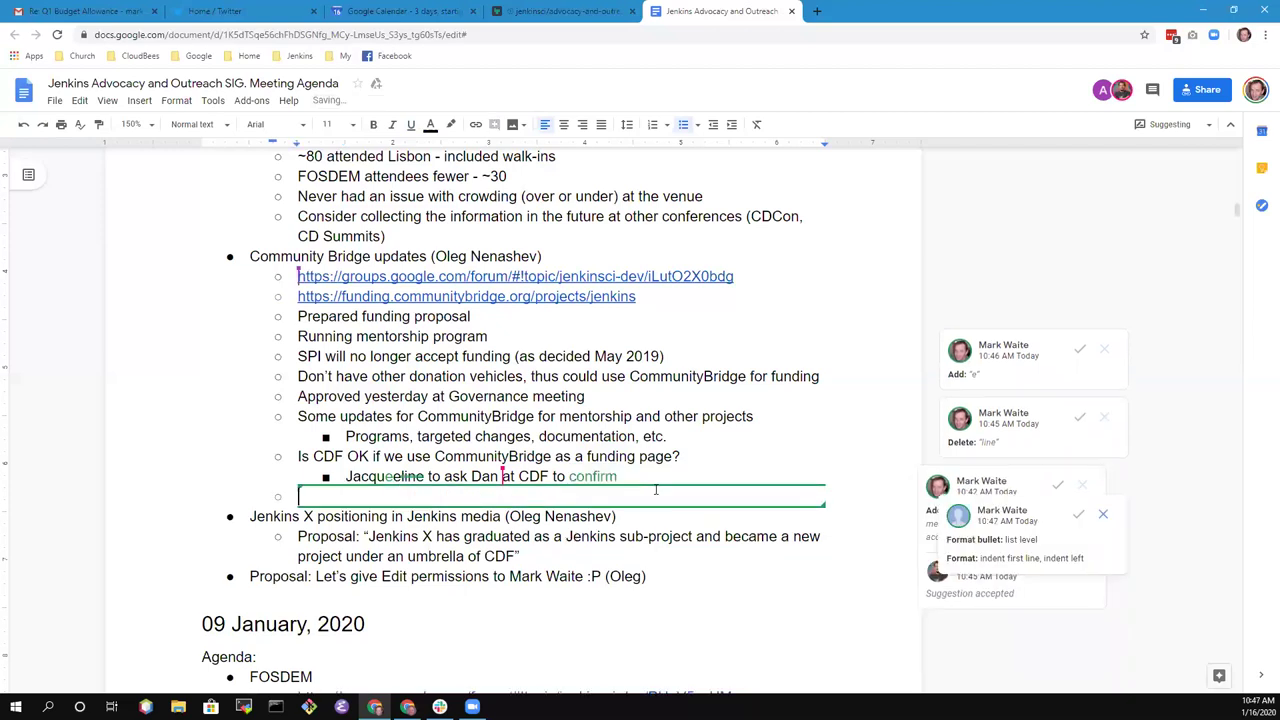
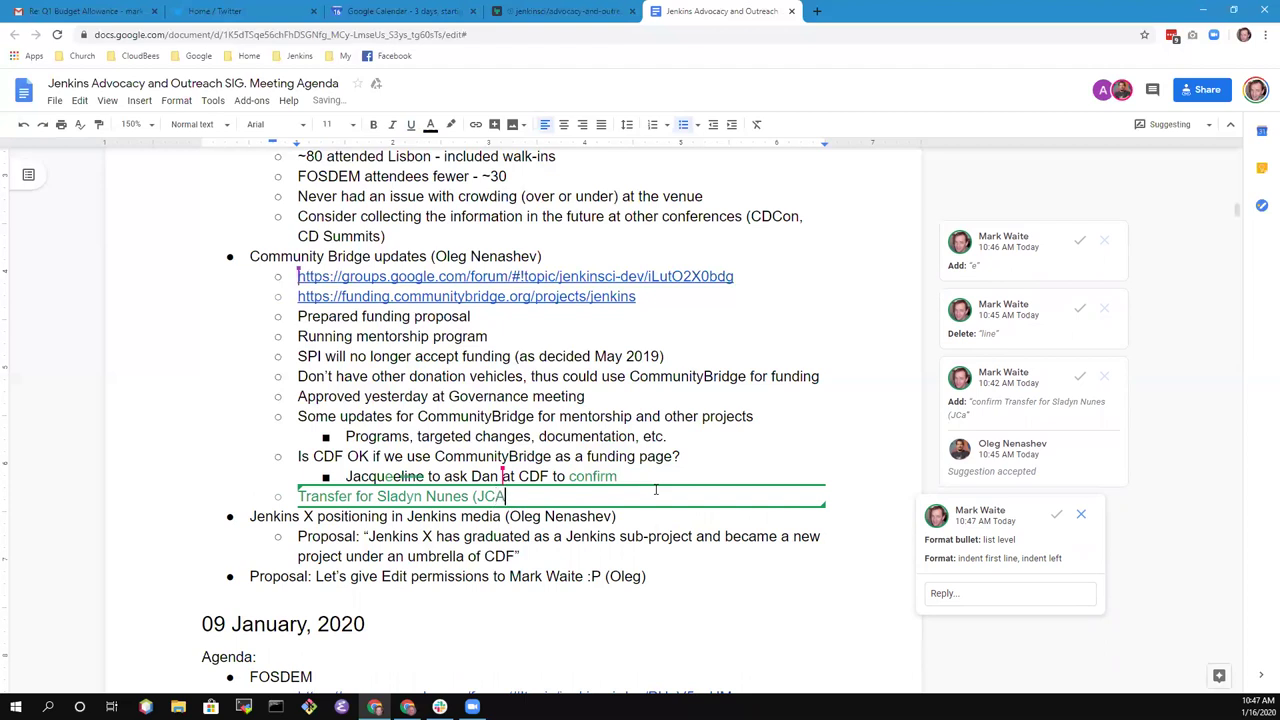
- Add a 'Transfer for [contributor] (JCasC development tools)' item with sub-point 'Appears as sponsorship on CommunityBridge'
{"action": "type", "text": "sC development tools)"}
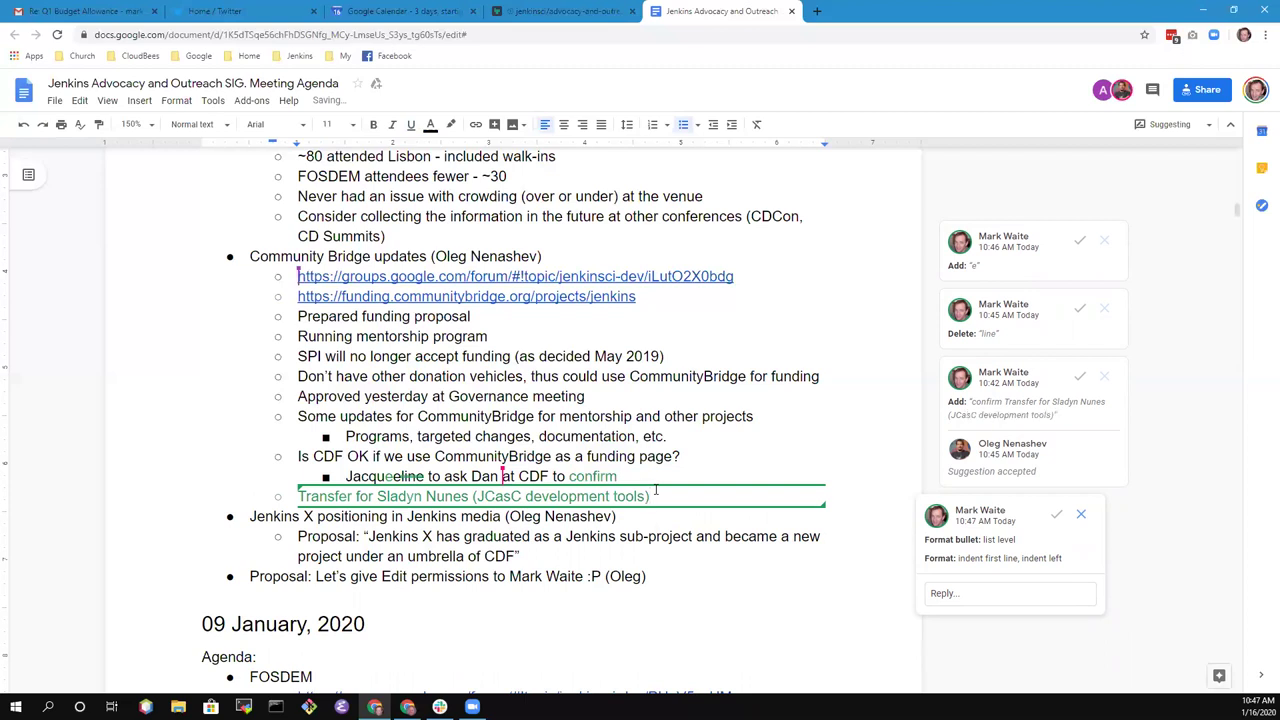
{"action": "key", "text": "Return"}
{"action": "key", "text": "Tab"}
{"action": "type", "text": "Appears as sponsorship on CommunityBrdi"}
{"action": "key", "text": "BackSpace"}
{"action": "key", "text": "BackSpace"}
{"action": "type", "text": "idg"}
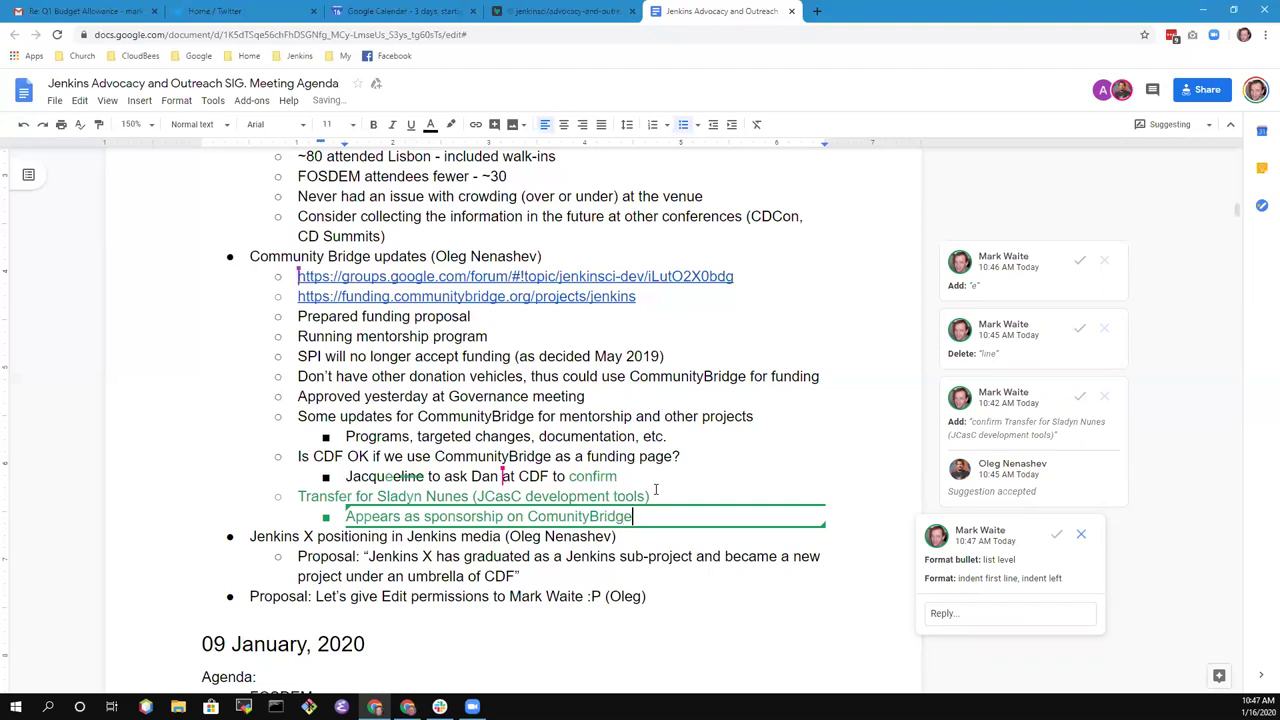
{"action": "type", "text": "e"}
- Add the sub-point that funds still need to be paid to the contributor
{"action": "key", "text": "Return"}
{"action": "type", "text": "Still ne"}
{"action": "key", "text": "BackSpace"}
{"action": "key", "text": "BackSpace"}
{"action": "key", "text": "BackSpace"}
{"action": "key", "text": "BackSpace"}
{"action": "key", "text": "BackSpace"}
{"action": "type", "text": "ll need to have funds transferred"}
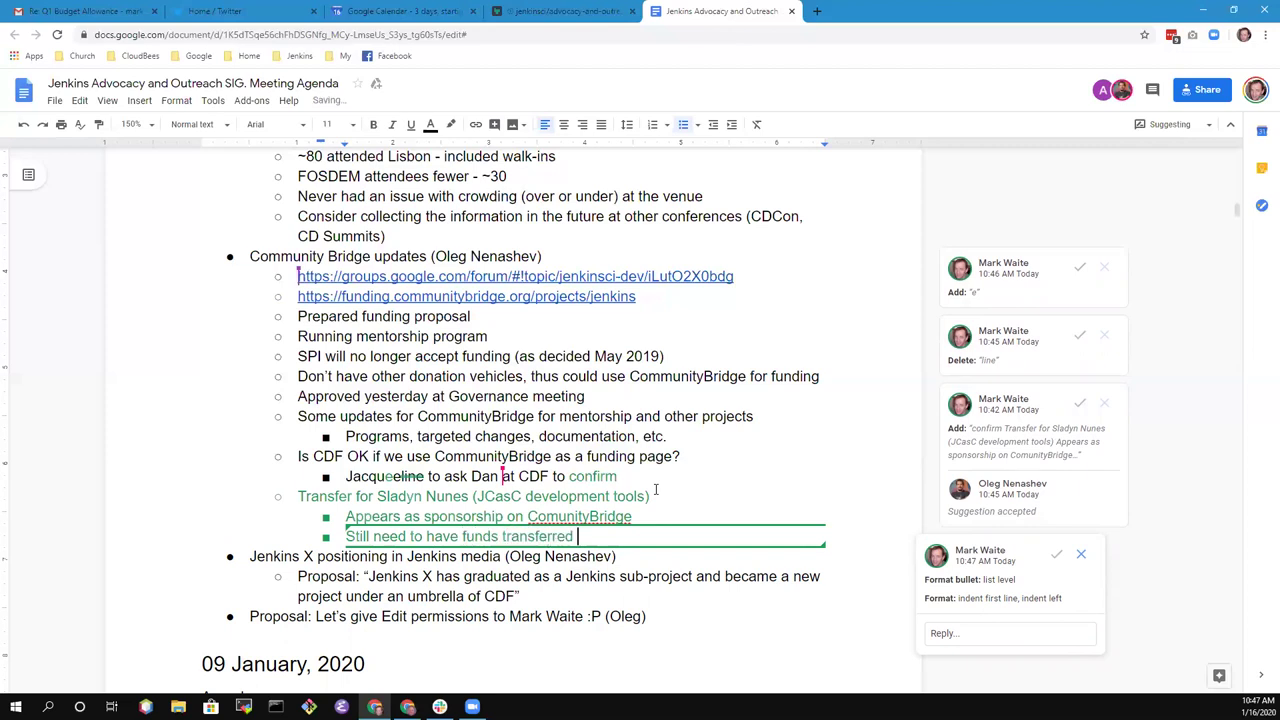
{"action": "key", "text": "ctrl+BackSpace"}
{"action": "type", "text": "paid to Sla"}
{"action": "key", "text": "BackSpace"}
{"action": "key", "text": "BackSpace"}
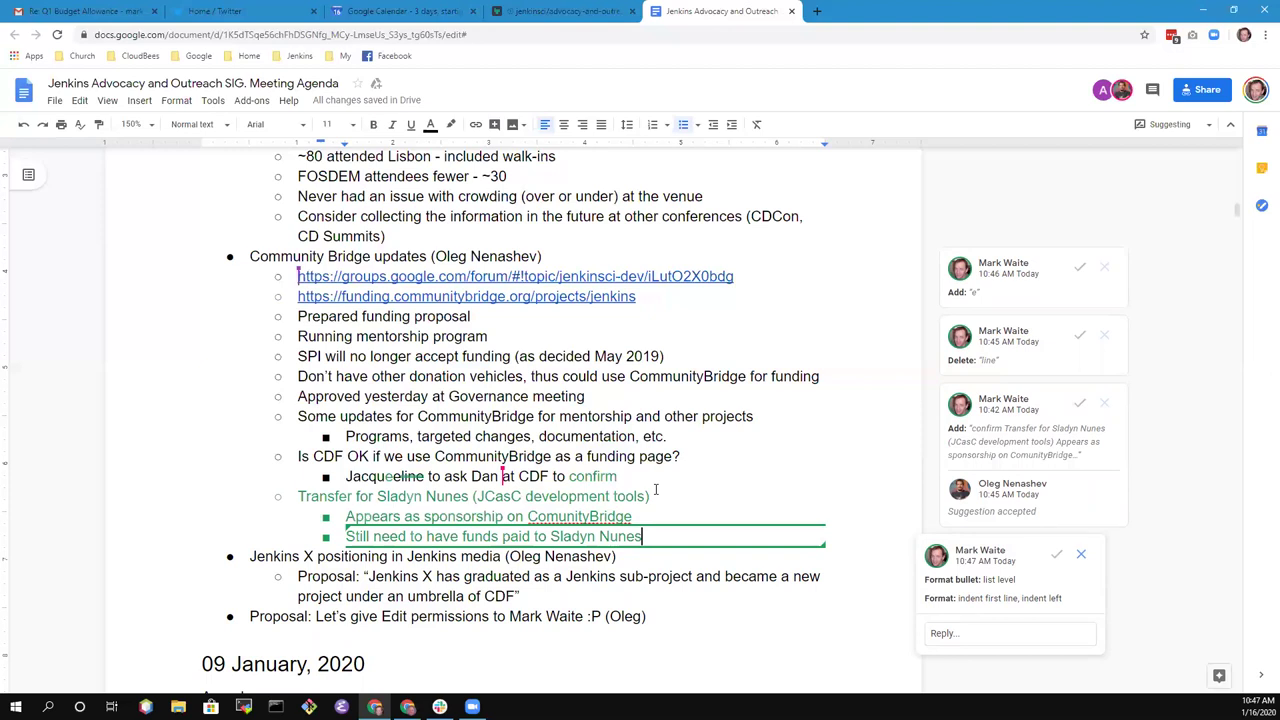
- Add the sub-point 'Jenkins project donated funds to the Jenkins LF account'
{"action": "key", "text": "Return"}
{"action": "type", "text": "Jenkins project donated funds in the "}
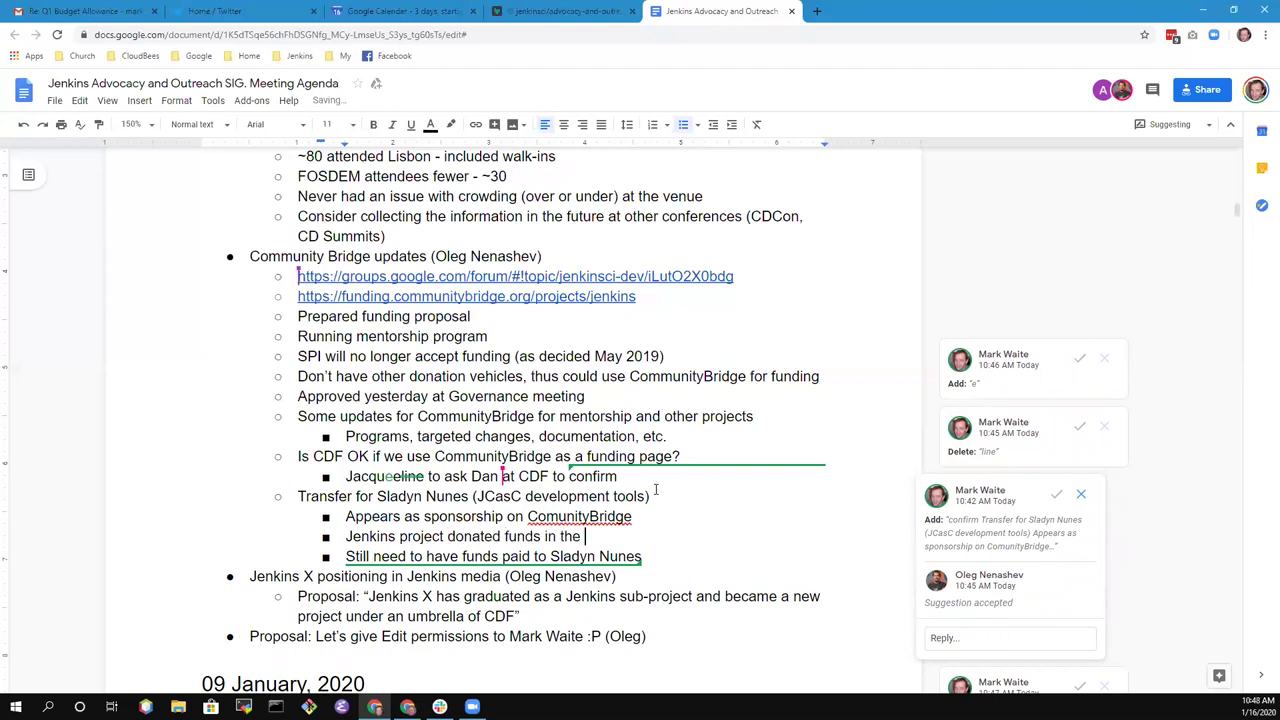
{"action": "type", "text": "test to the Jenkins LF account"}
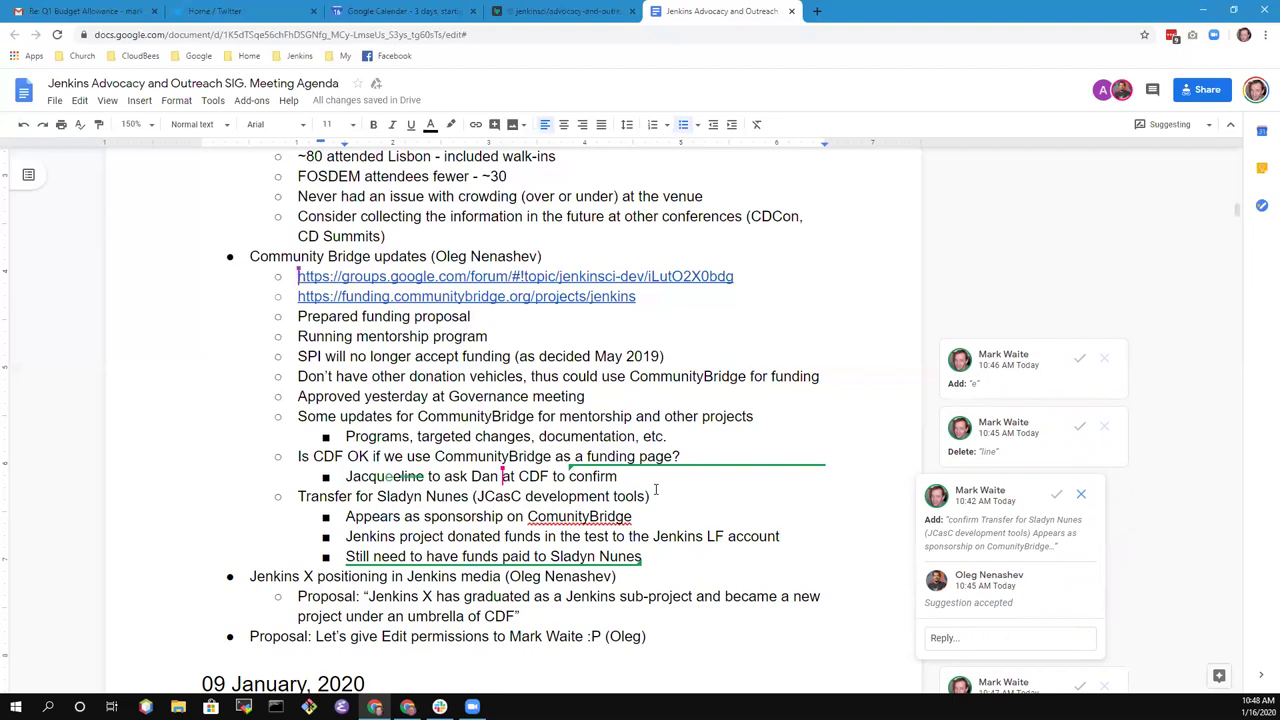
{"action": "key", "text": "ctrl+shift+Left"}
{"action": "key", "text": "ctrl+shift+Left"}
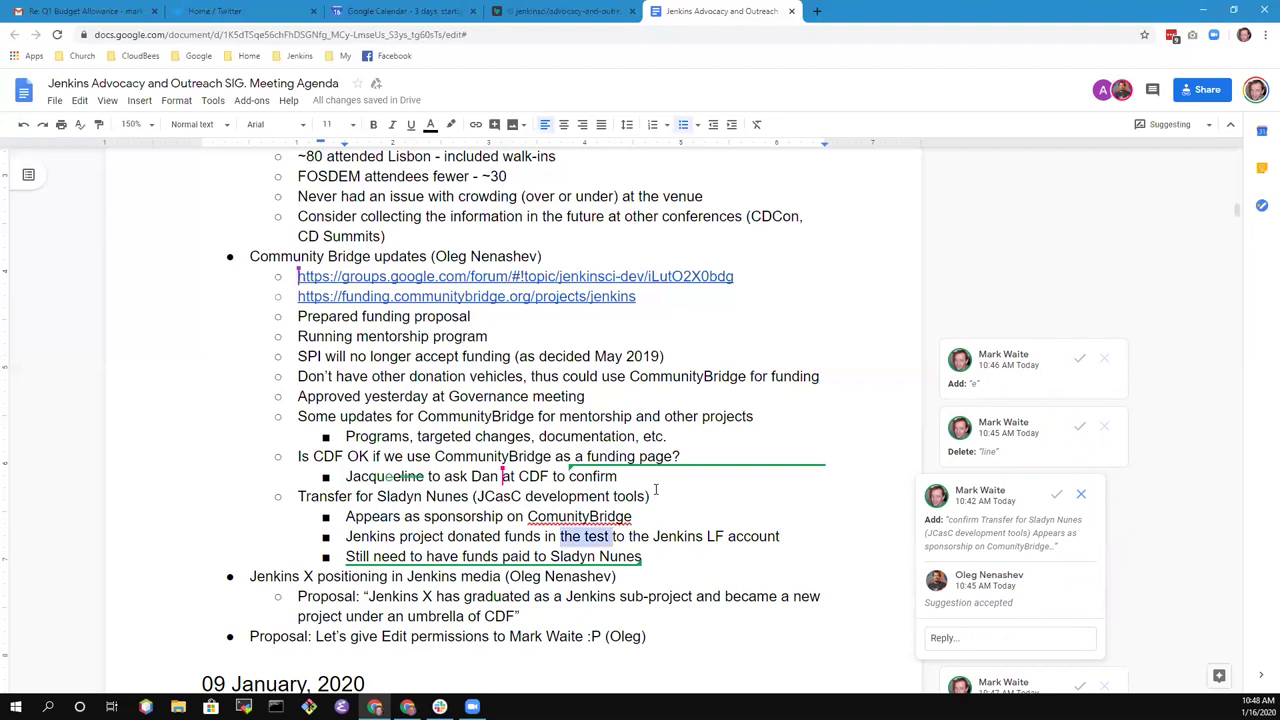
{"action": "key", "text": "ctrl+shift+Left"}
{"action": "key", "text": "BackSpace"}
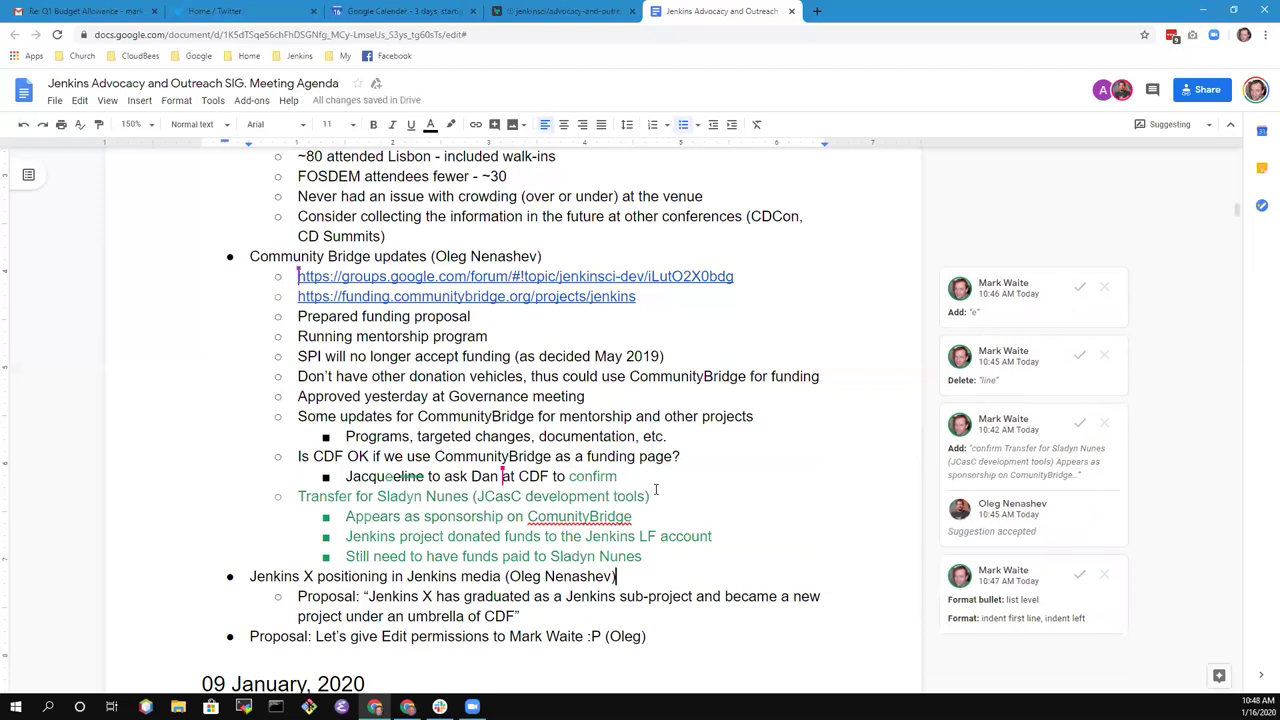
- Add a new bullet under the Jenkins X heading, then remove the unwanted empty bullet
{"action": "key", "text": "Home"}
{"action": "key", "text": "shift+End"}
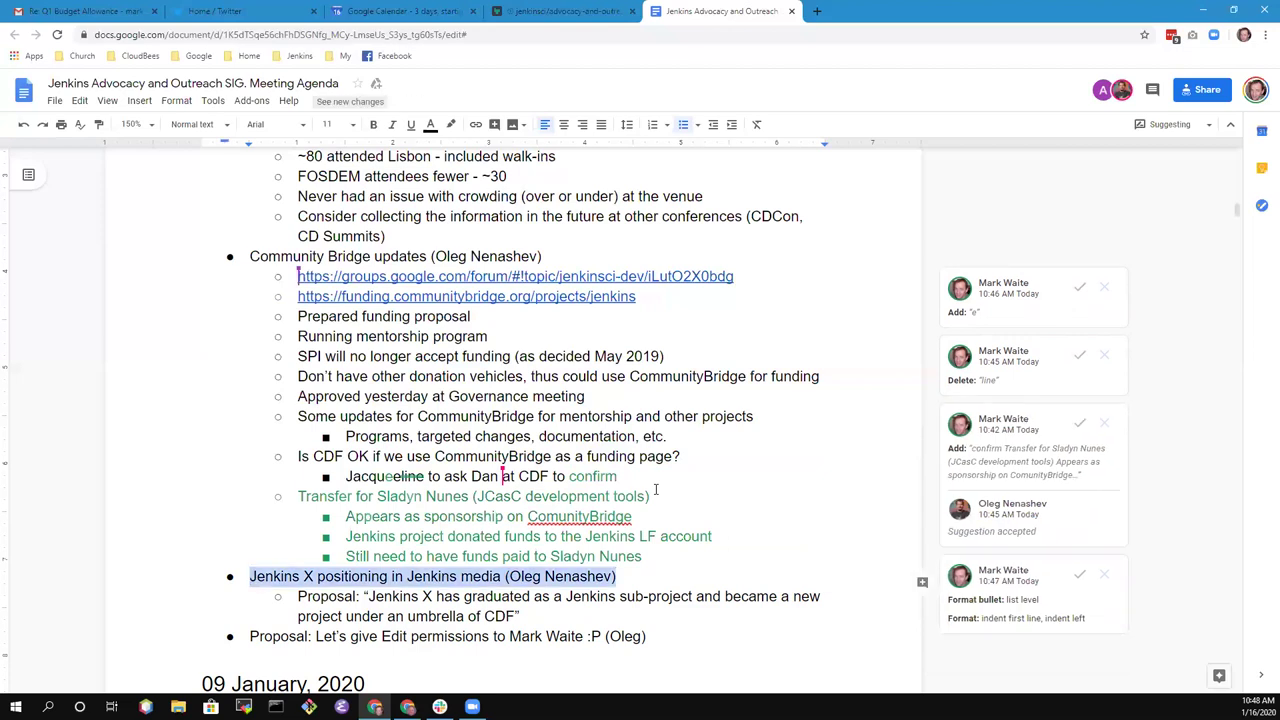
{"action": "key", "text": "Right"}
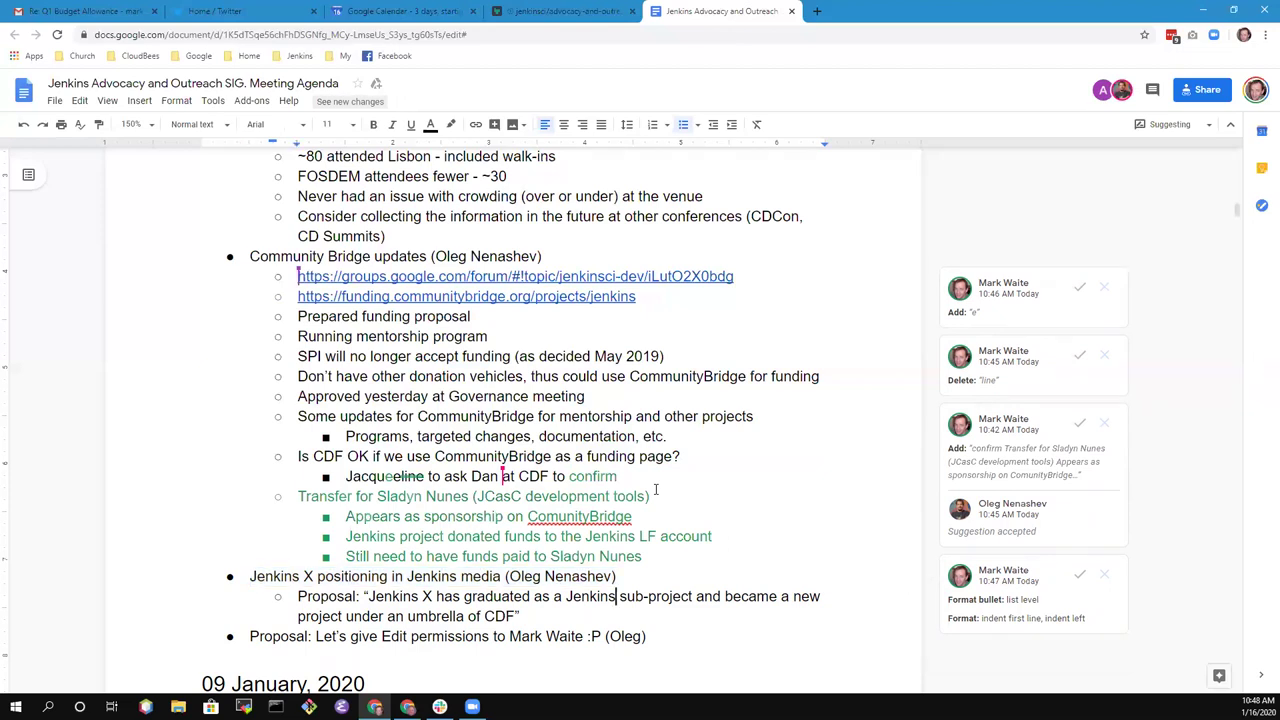
{"action": "key", "text": "shift+End"}
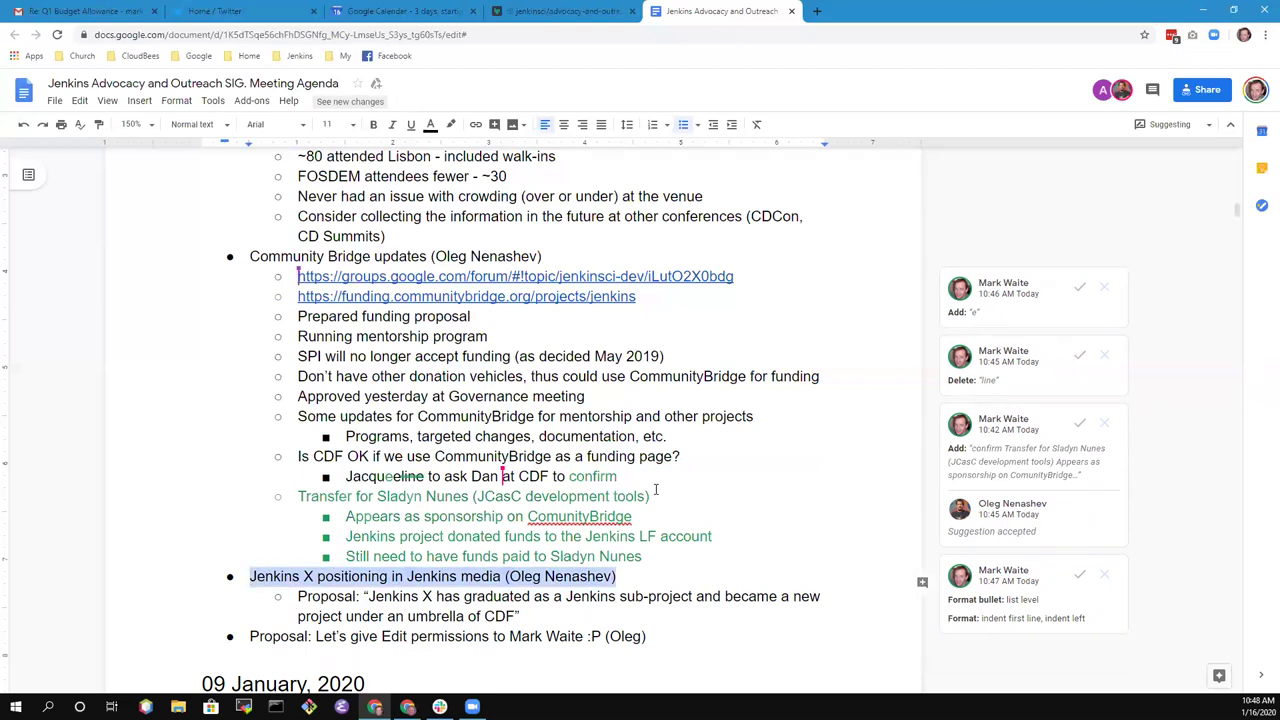
{"action": "key", "text": "Right"}
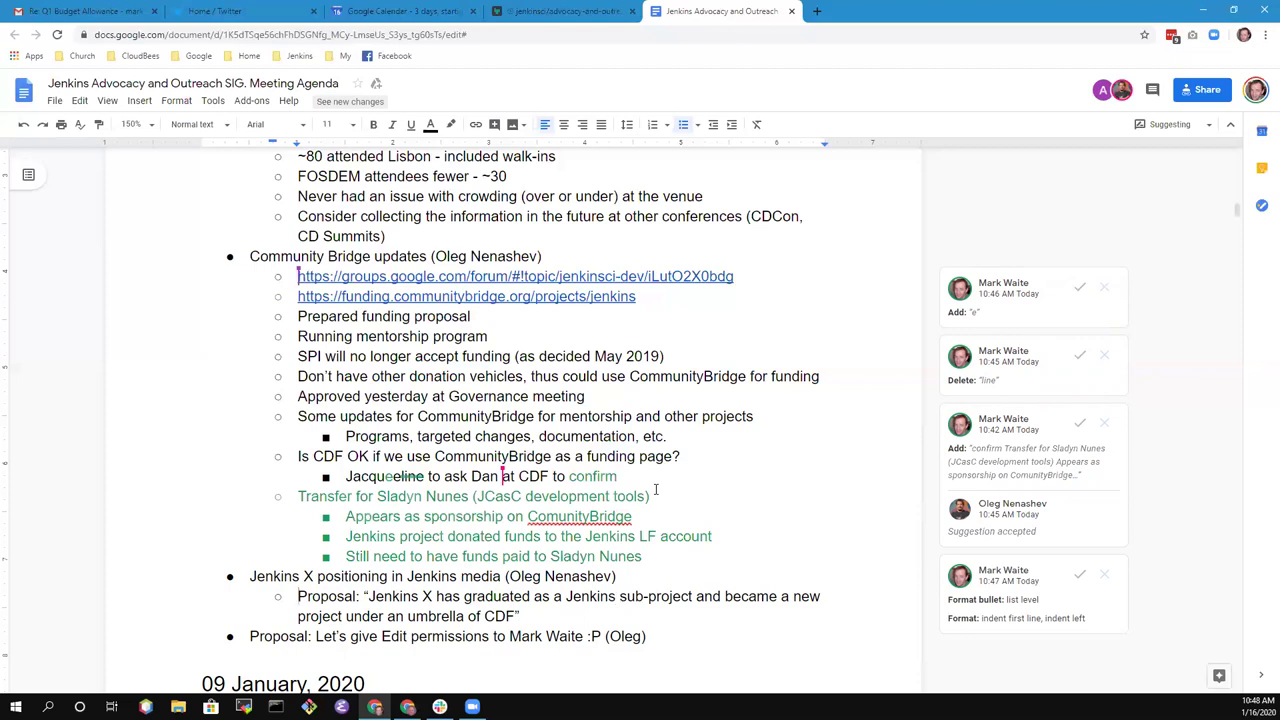
{"action": "key", "text": "Return"}
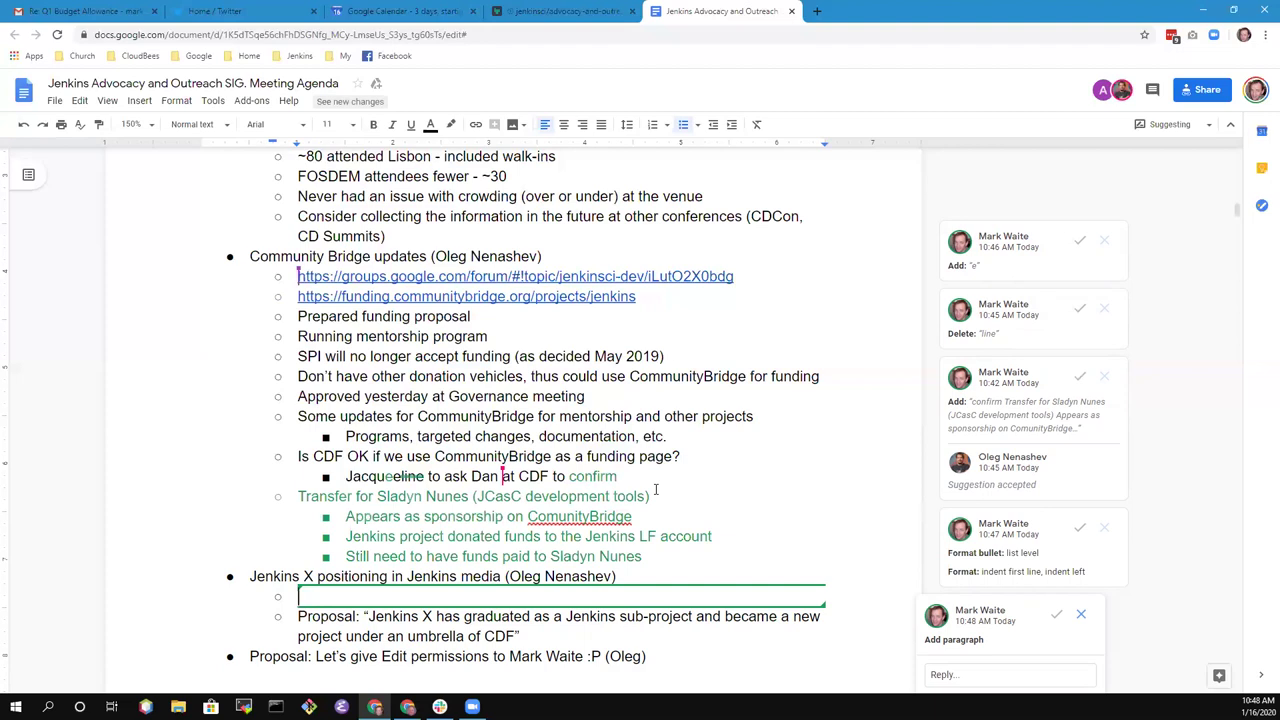
{"action": "key", "text": "Delete"}
- Add the indented sub-point 'Summarizes current states - all agreed' under the graduation proposal
{"action": "key", "text": "Down"}
{"action": "key", "text": "End"}
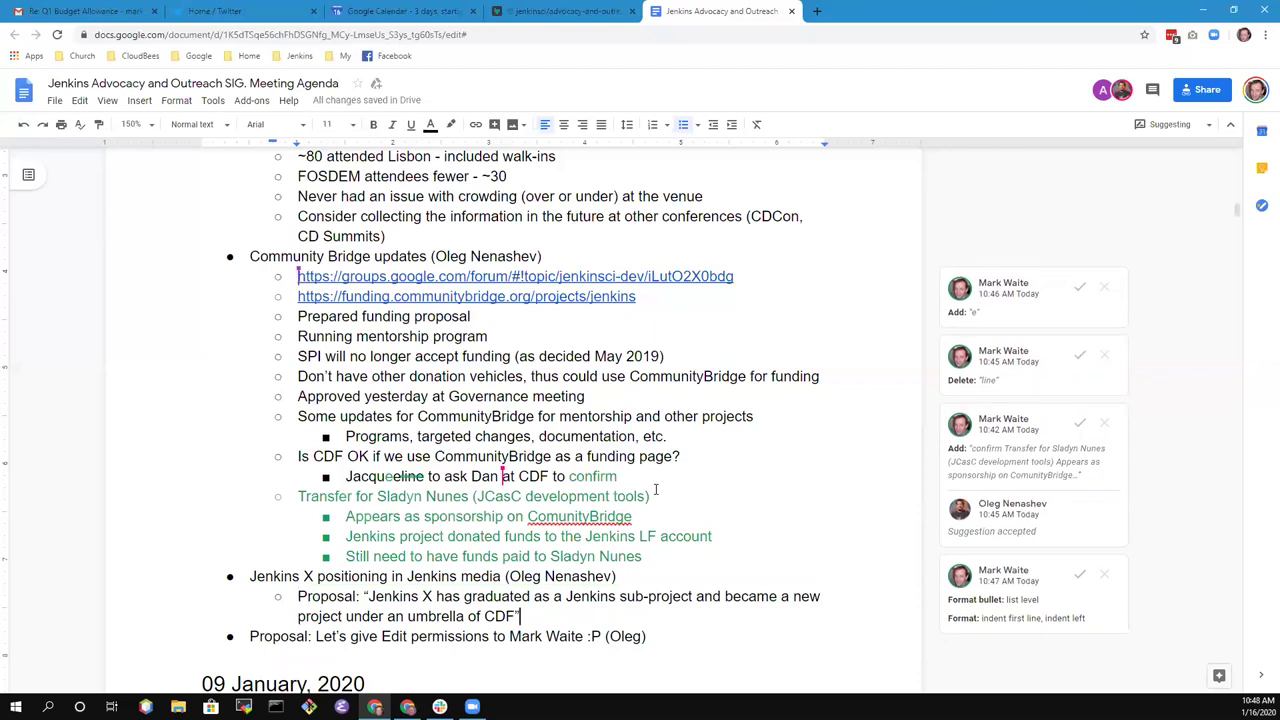
{"action": "key", "text": "Return"}
{"action": "key", "text": "Tab"}
{"action": "type", "text": "Summarize"}
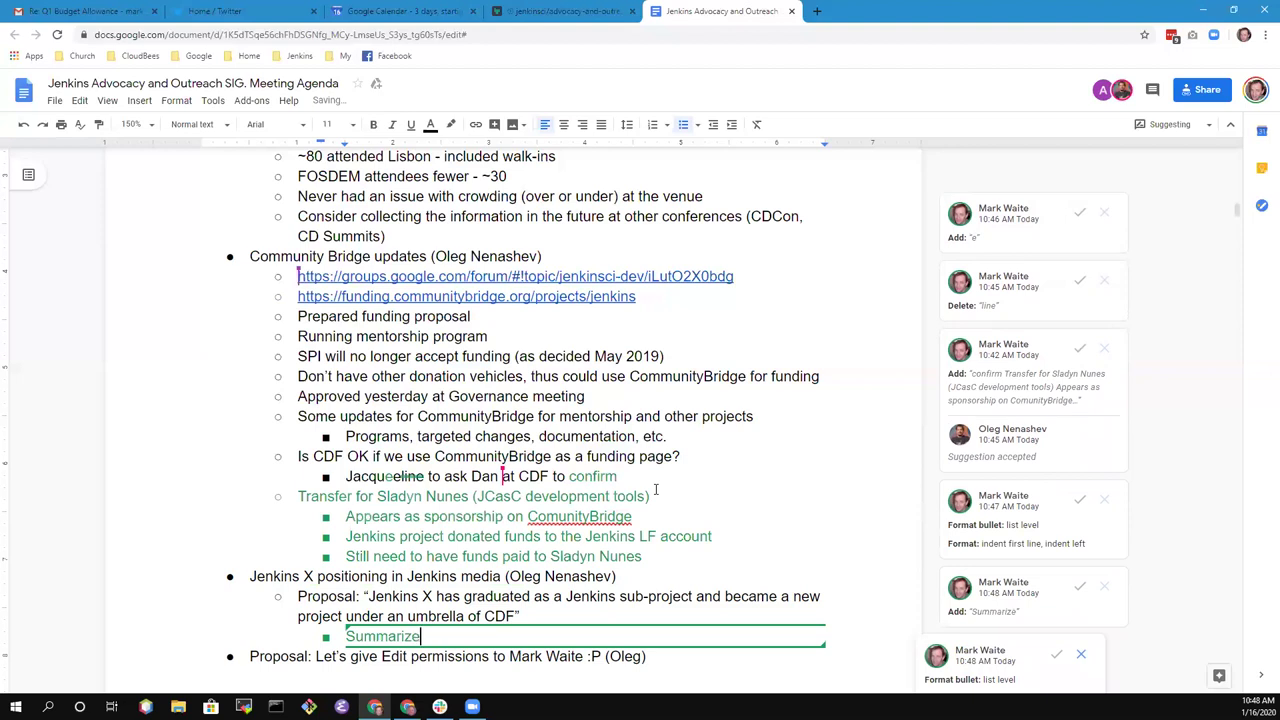
{"action": "type", "text": "s current state"}
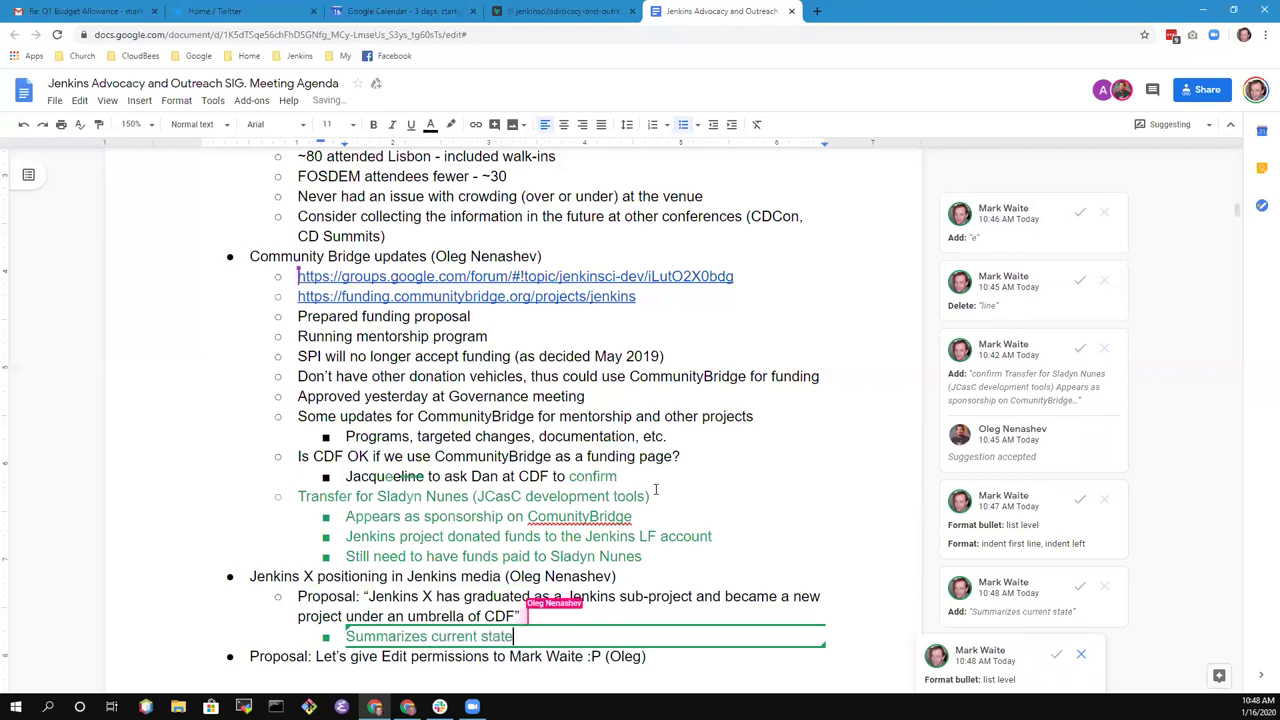
{"action": "key", "text": "BackSpace"}
{"action": "type", "text": "us - all "}
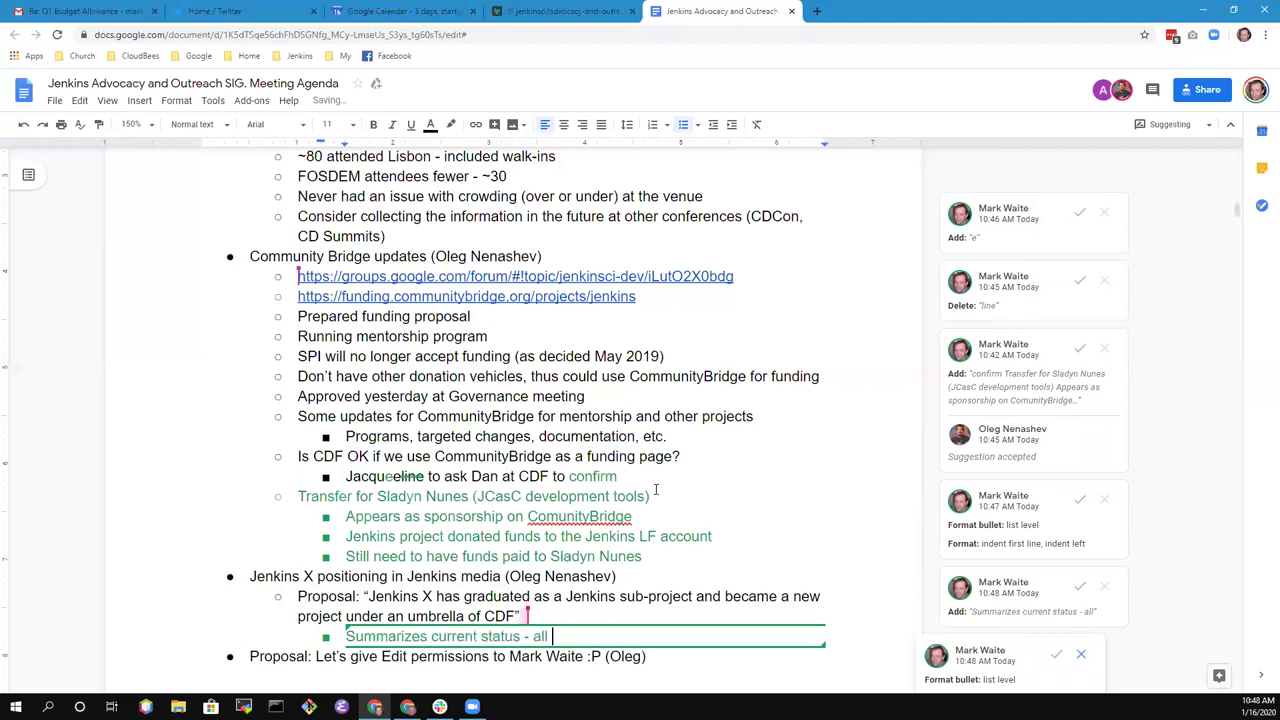
{"action": "type", "text": "agreed"}
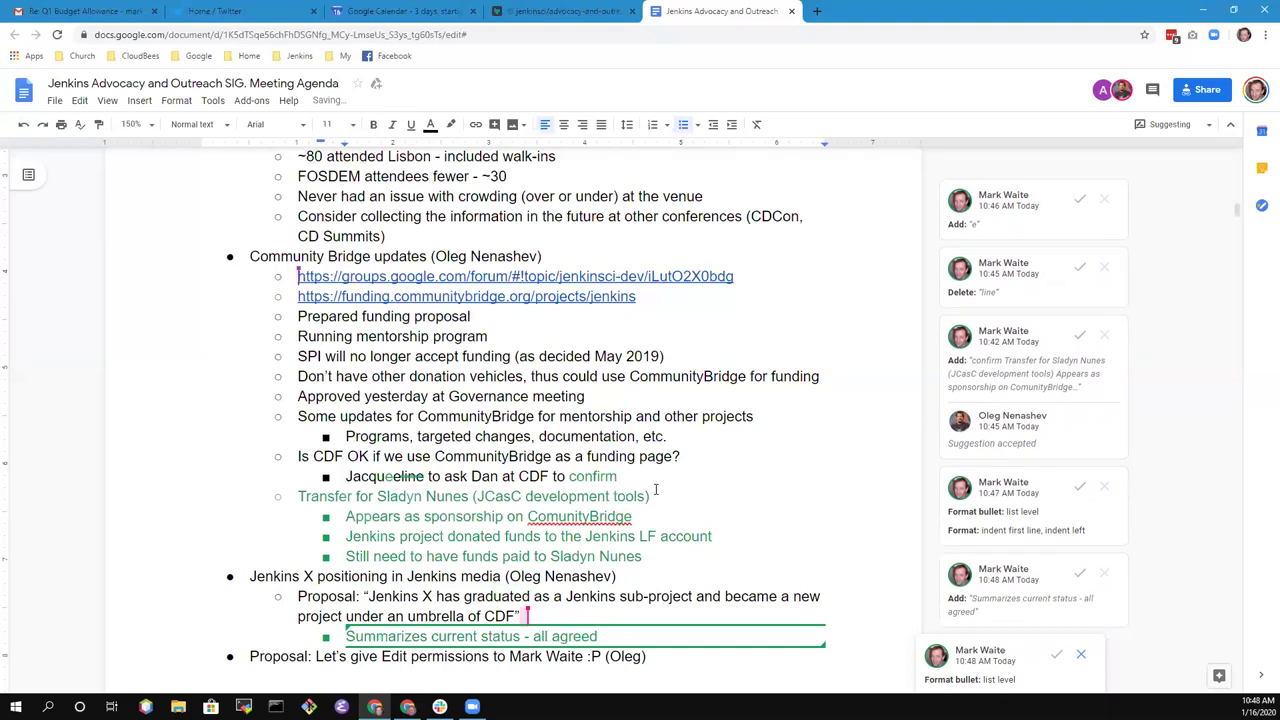
- Change 'an' to 'the CDF' before 'umbrella' and delete the trailing 'of CDF'
{"action": "scroll", "coordinate": [688, 464], "scroll_direction": "down", "scroll_amount": 2}
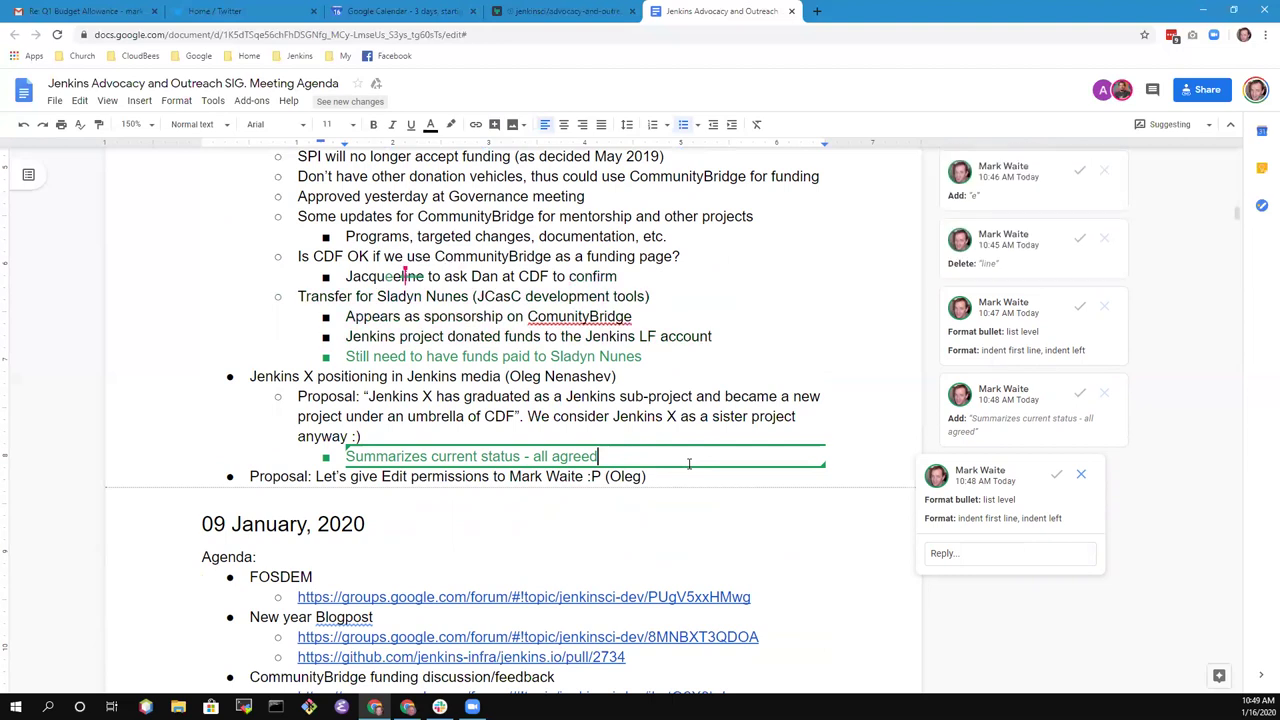
{"action": "left_click", "coordinate": [418, 416]}
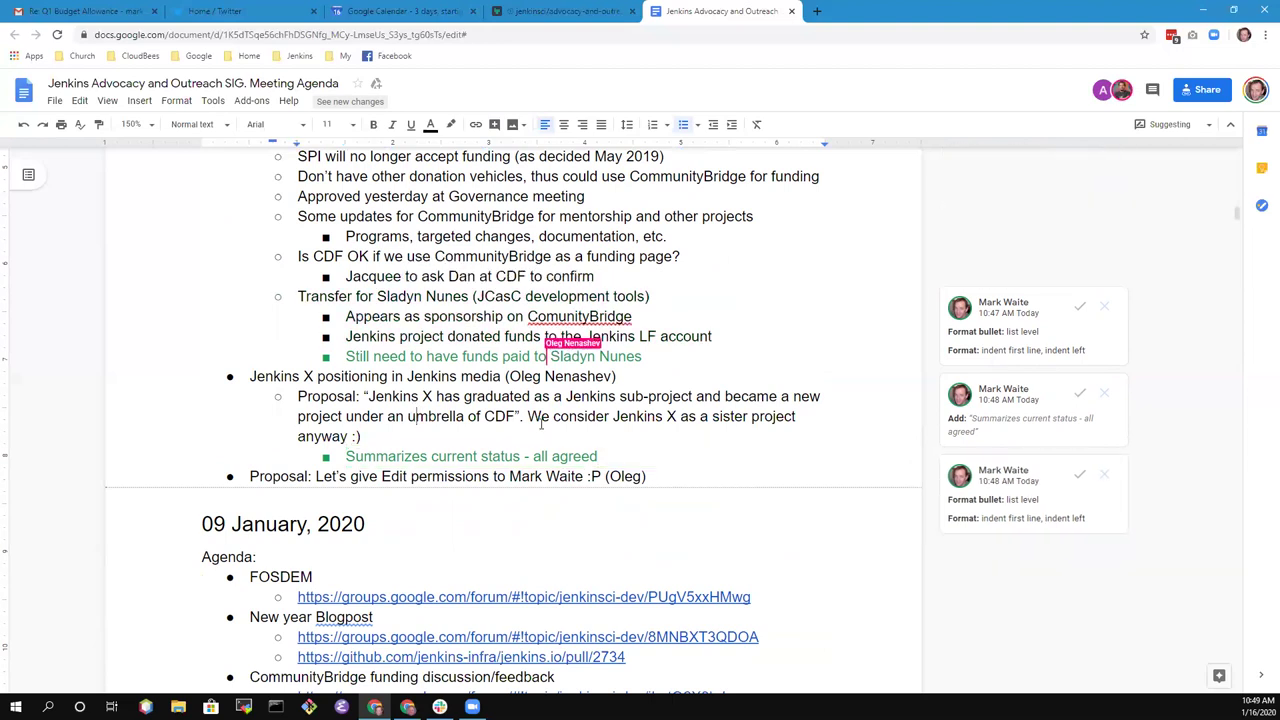
{"action": "key", "text": "shift+Right"}
{"action": "key", "text": "shift+Right"}
{"action": "type", "text": "thean"}
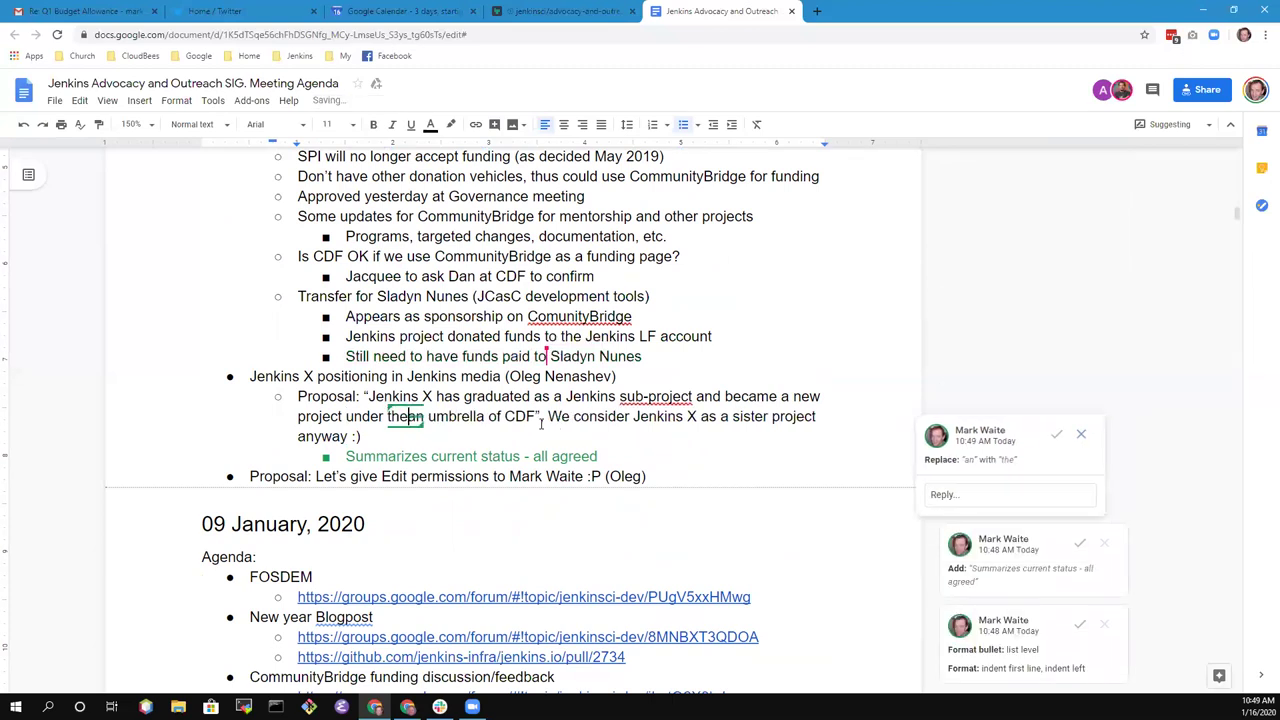
{"action": "type", "text": " CDF"}
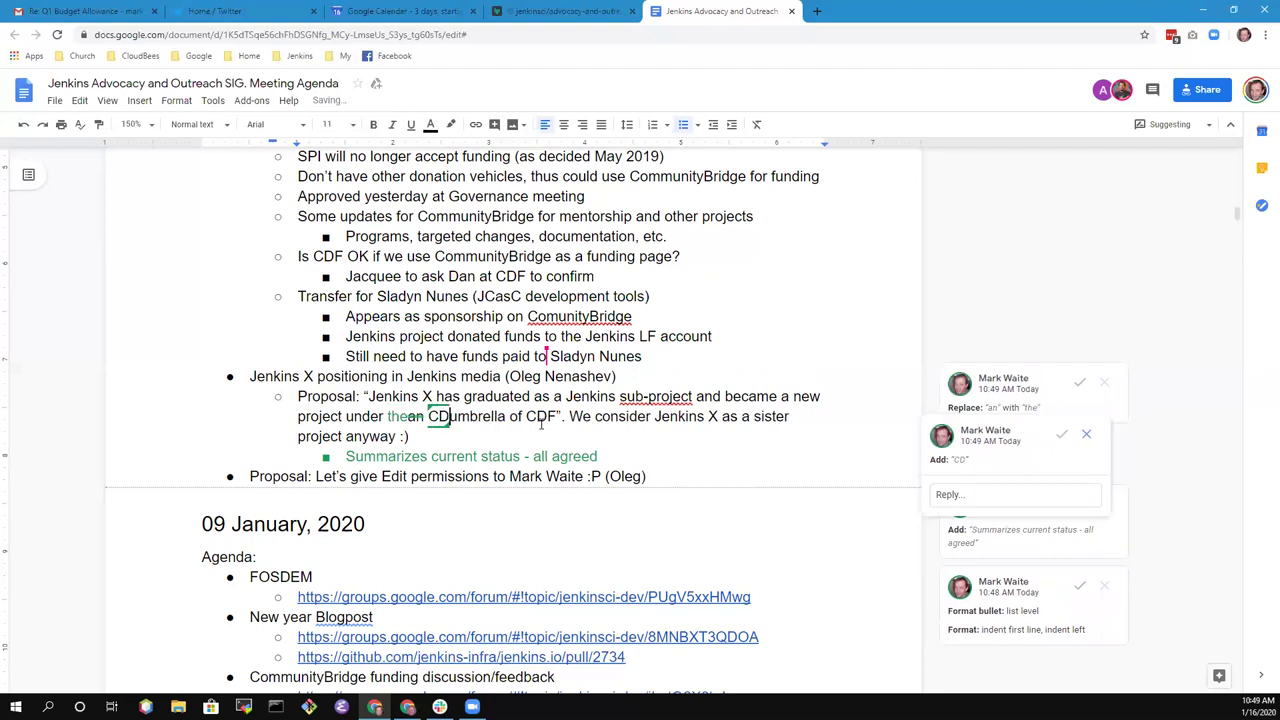
{"action": "key", "text": "ctrl+Right"}
{"action": "key", "text": "ctrl+shift+Right"}
{"action": "key", "text": "ctrl+shift+Right"}
{"action": "key", "text": "Delete"}
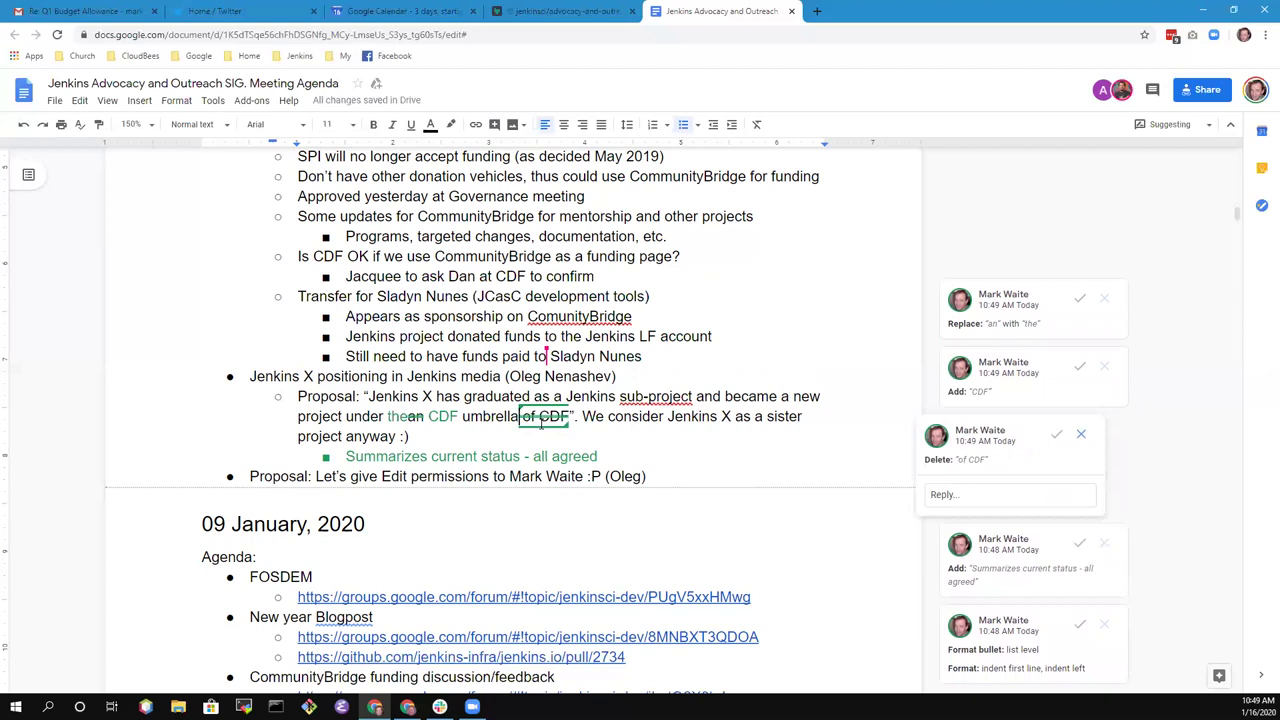
- Replace 'became' with 'is' in the Jenkins X proposal
{"action": "key", "text": "Up"}
{"action": "key", "text": "ctrl+Right"}
{"action": "key", "text": "ctrl+Right"}
{"action": "key", "text": "ctrl+Right"}
{"action": "key", "text": "ctrl+Right"}
{"action": "key", "text": "ctrl+Right"}
{"action": "key", "text": "ctrl+shift+Right"}
{"action": "key", "text": "shift+Left"}
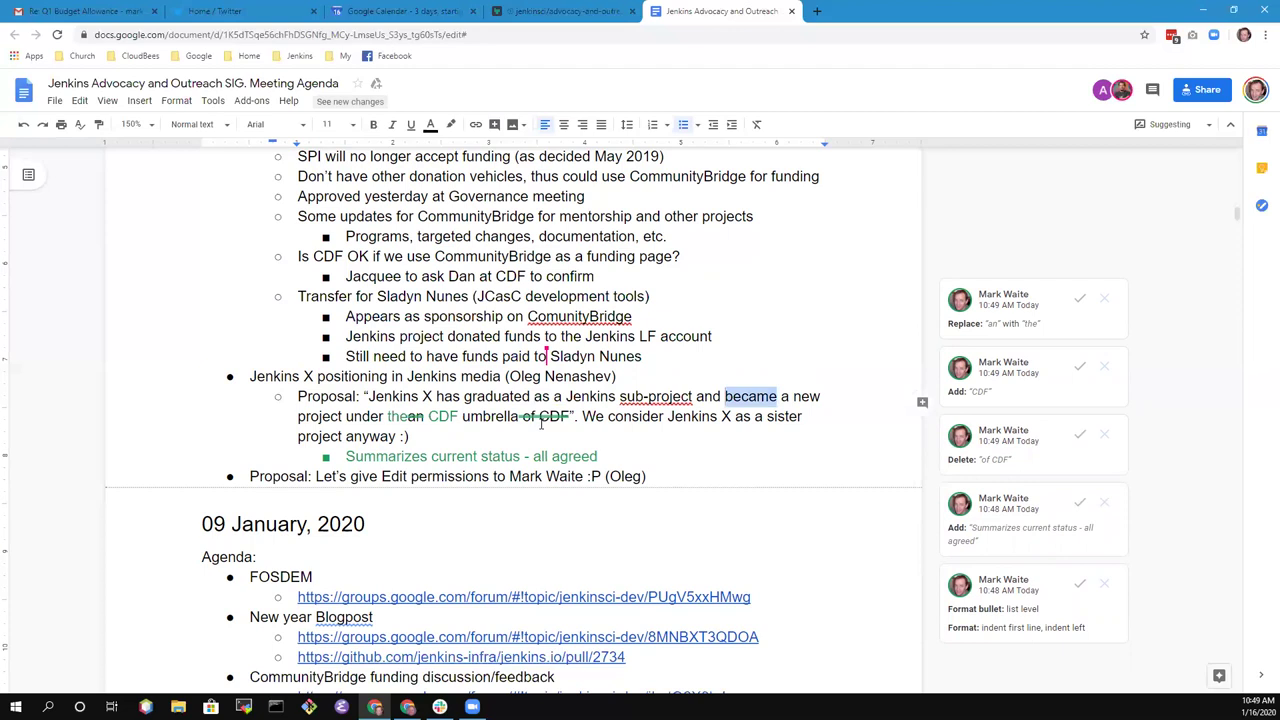
{"action": "type", "text": "is"}
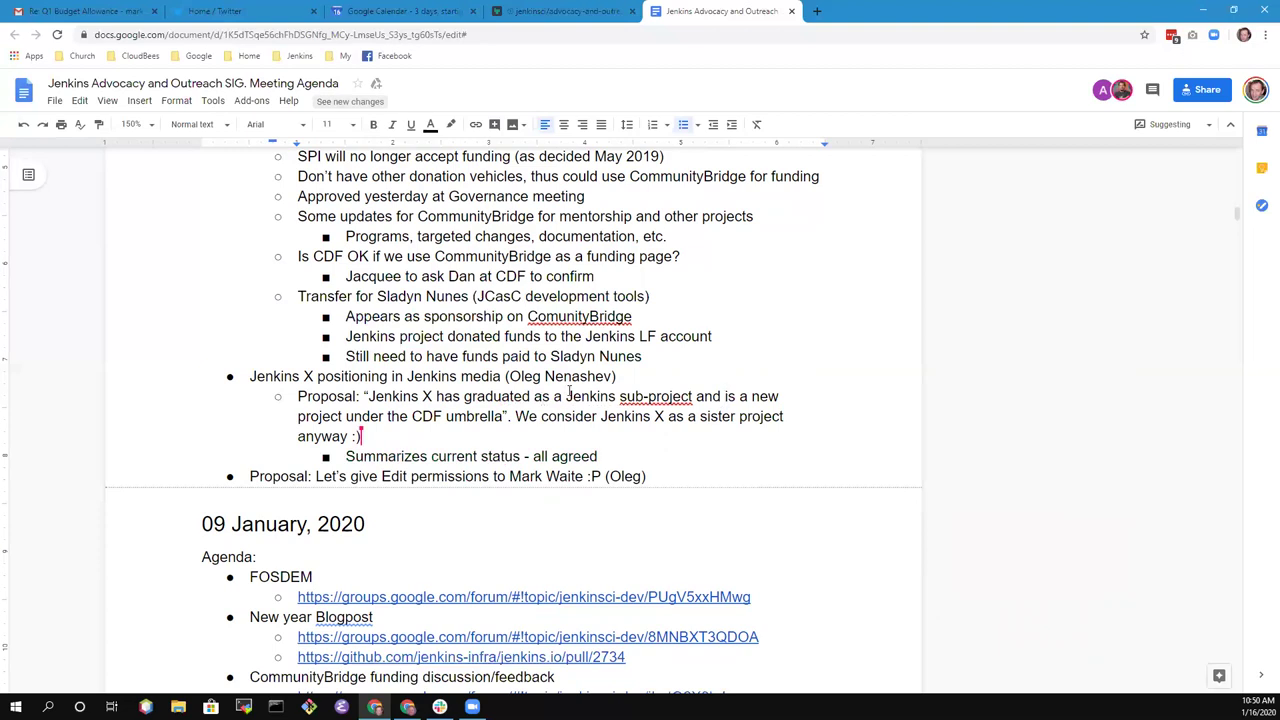
- Insert the item 'CommitStrip meeting for next Thursday' above the permissions proposal
{"action": "left_click", "coordinate": [262, 476]}
{"action": "key", "text": "Home"}
{"action": "key", "text": "Return"}
{"action": "type", "text": "CommitStrip meeting for next Thursday"}
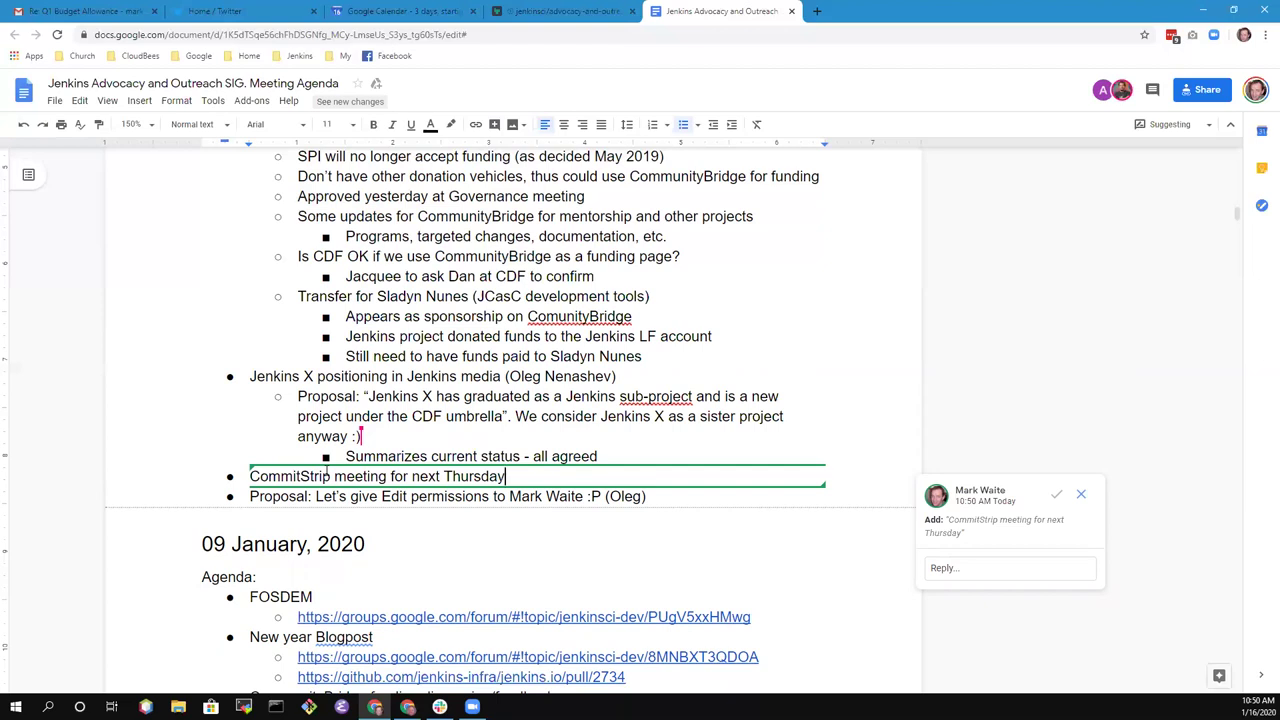
- Start an indented sub-point under the CommitStrip item, clearing the trial text 'Good' and a stray bullet
{"action": "scroll", "coordinate": [327, 476], "scroll_direction": "up", "scroll_amount": 1}
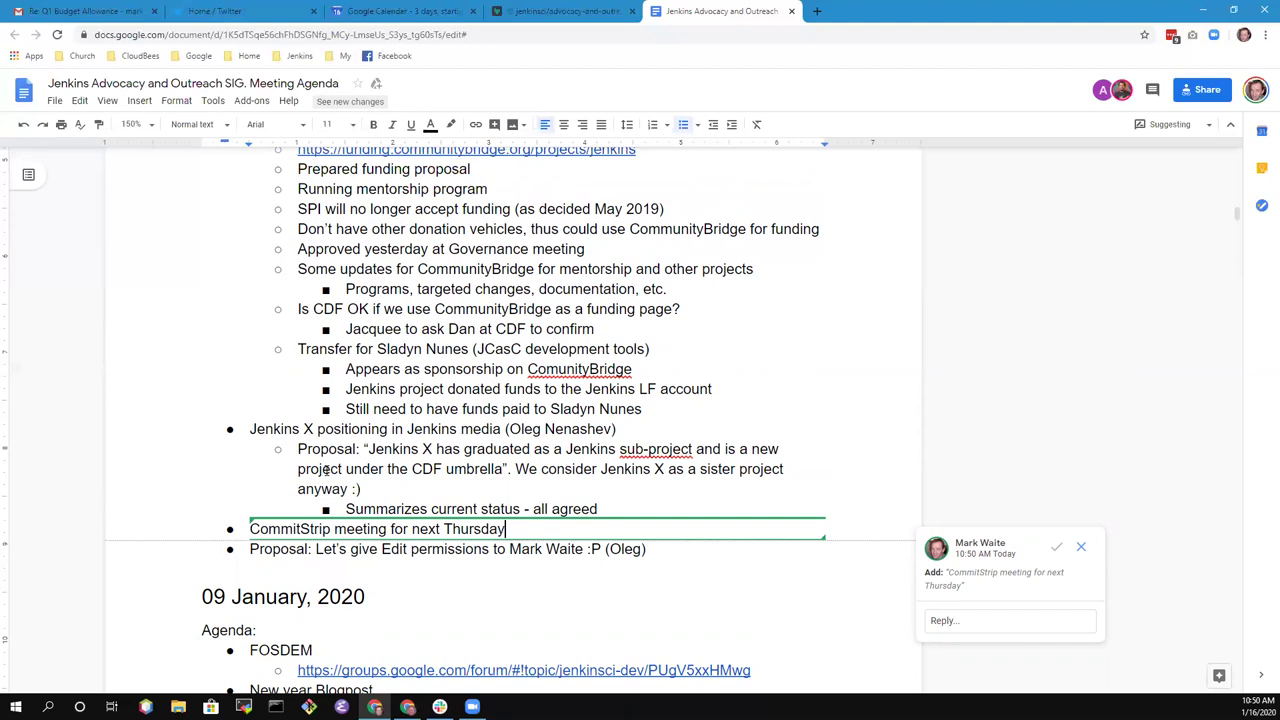
{"action": "key", "text": "Return"}
{"action": "key", "text": "Tab"}
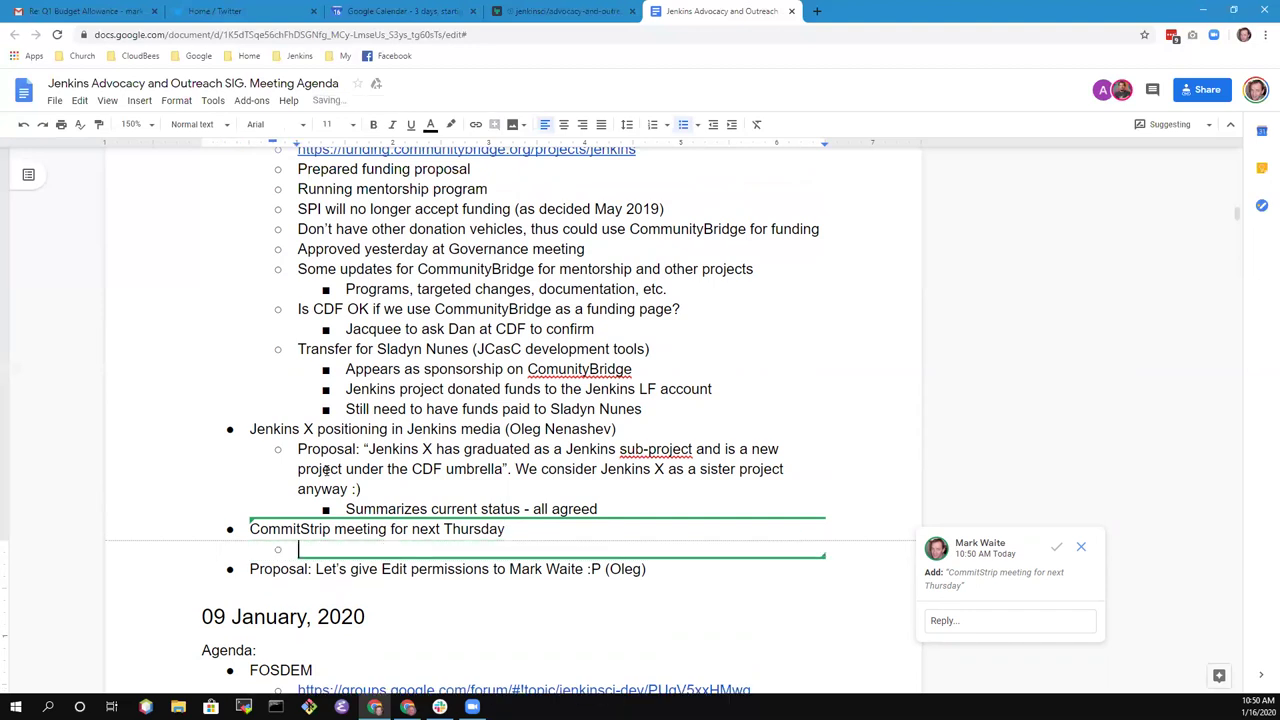
{"action": "scroll", "coordinate": [326, 470], "scroll_direction": "up", "scroll_amount": 1}
{"action": "type", "text": "Good"}
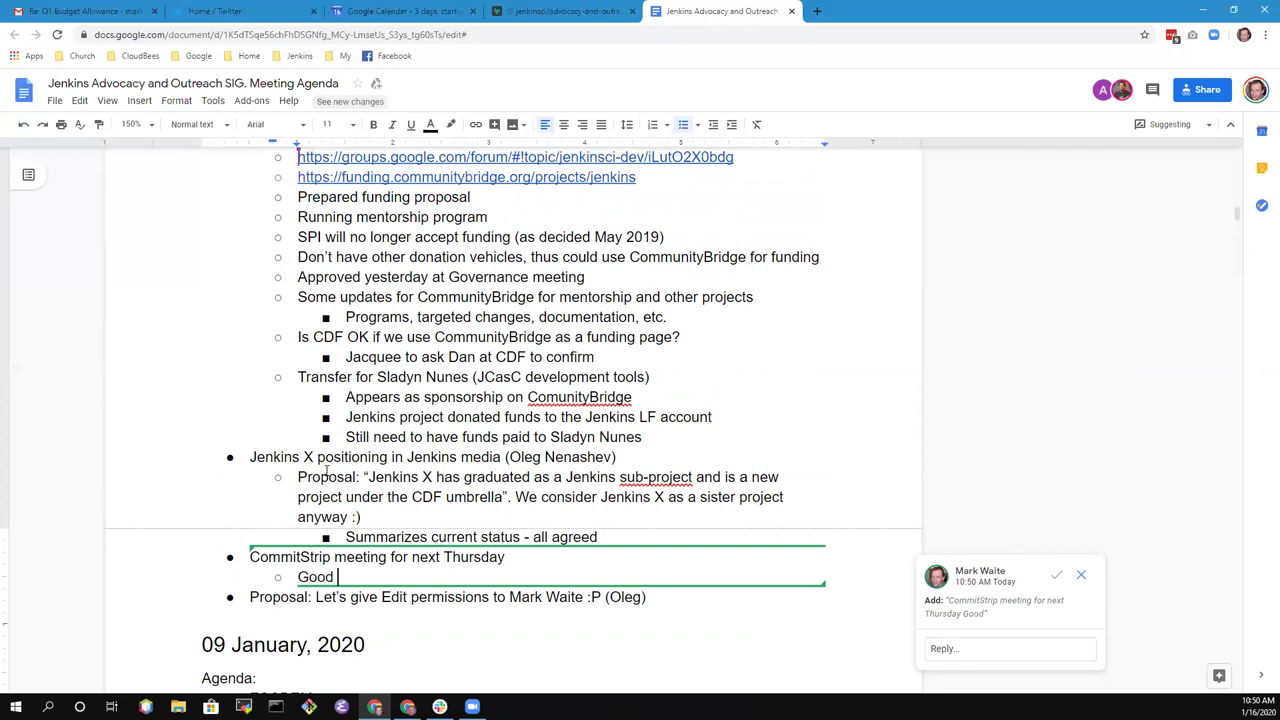
{"action": "key", "text": "shift+Home"}
{"action": "key", "text": "BackSpace"}
{"action": "key", "text": "BackSpace"}
{"action": "key", "text": "BackSpace"}
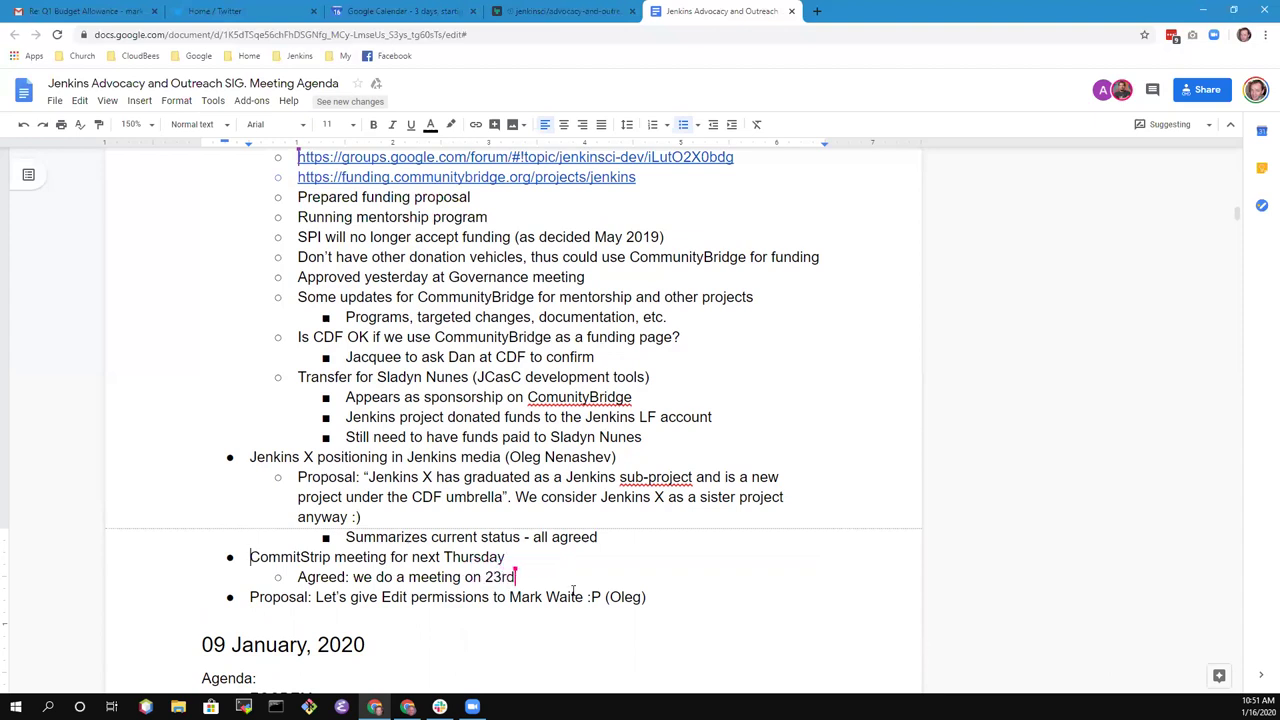
{"action": "key", "text": "Return"}
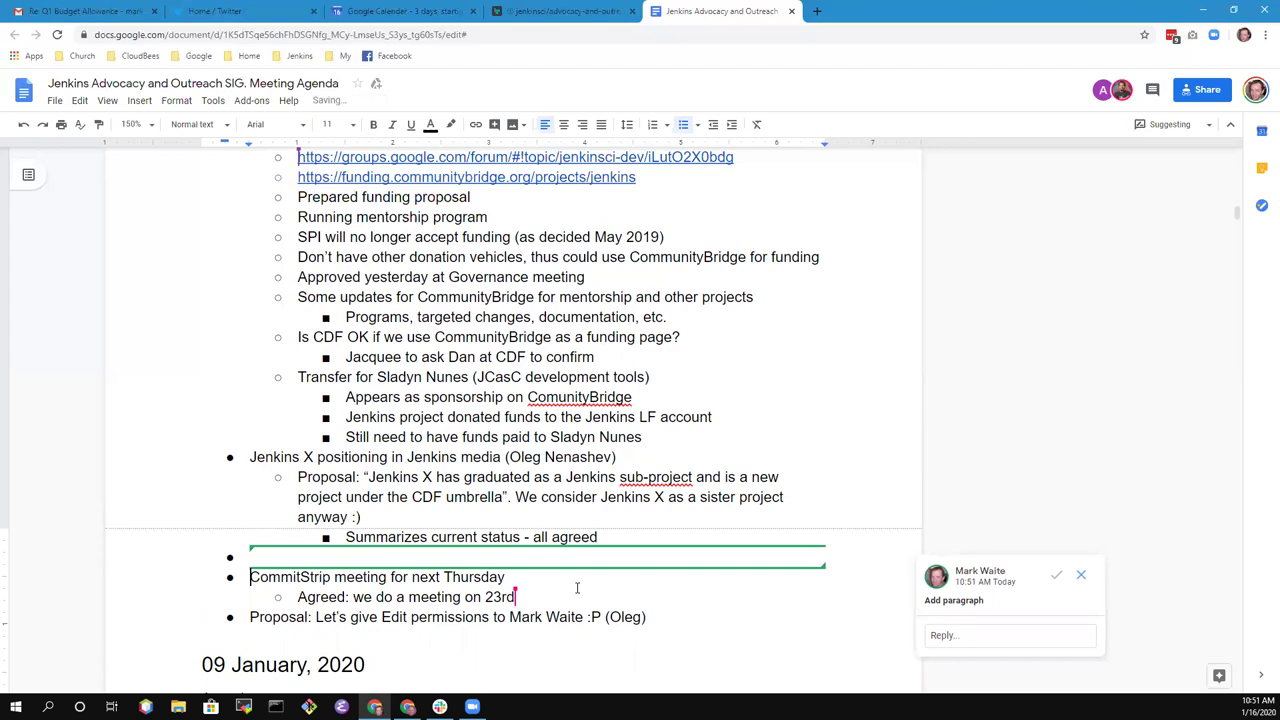
{"action": "key", "text": "BackSpace"}
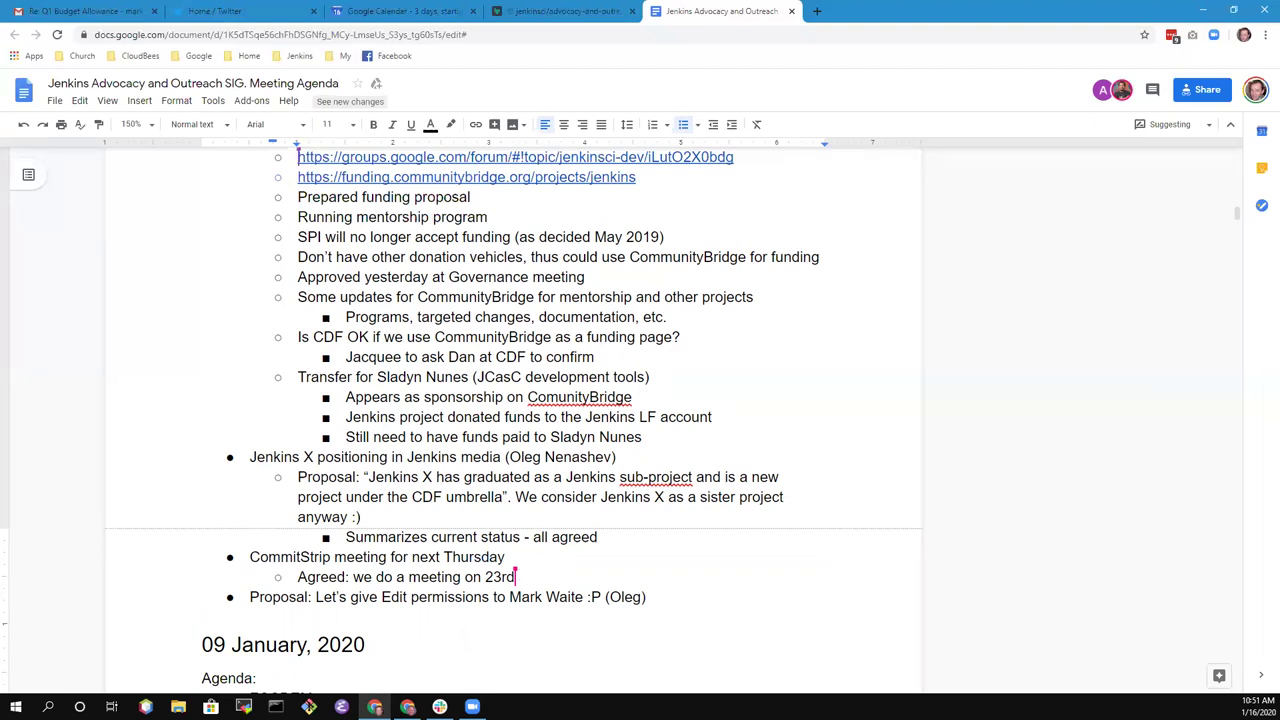
- Switch to another program window, then scroll down the agenda
{"action": "key", "text": "alt+Tab"}
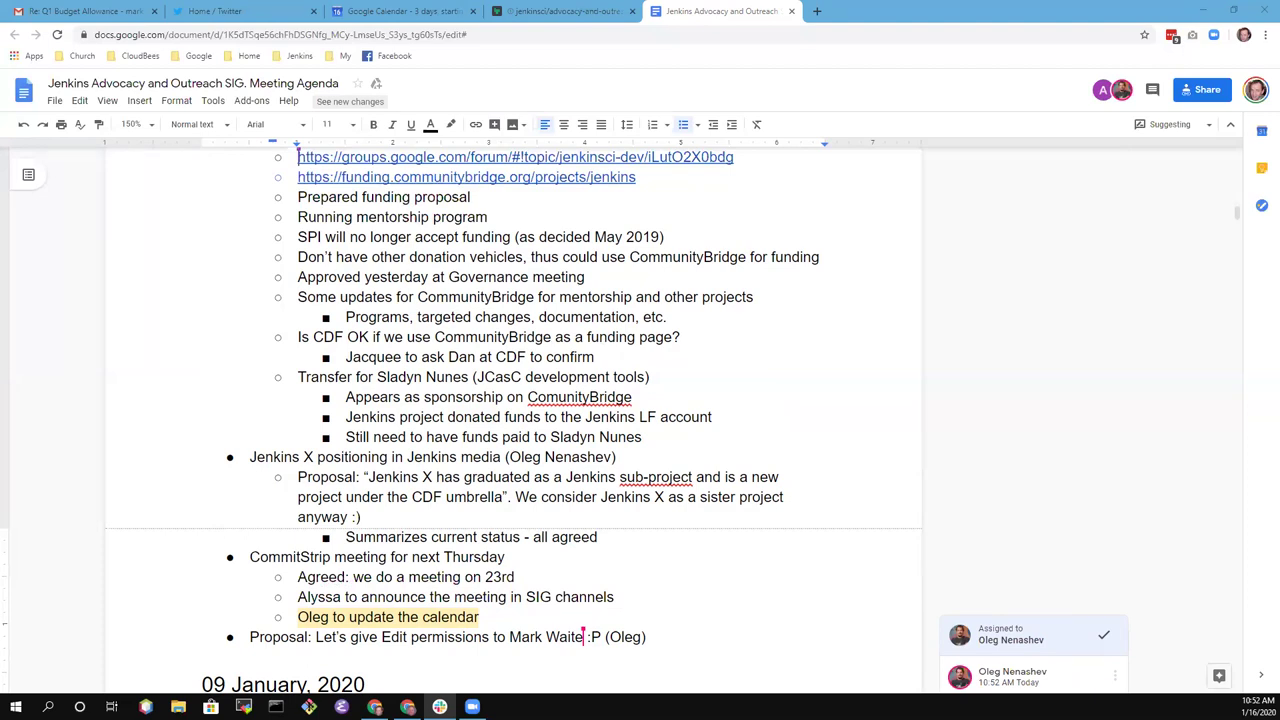
{"action": "scroll", "coordinate": [791, 514], "scroll_direction": "down", "scroll_amount": 4}
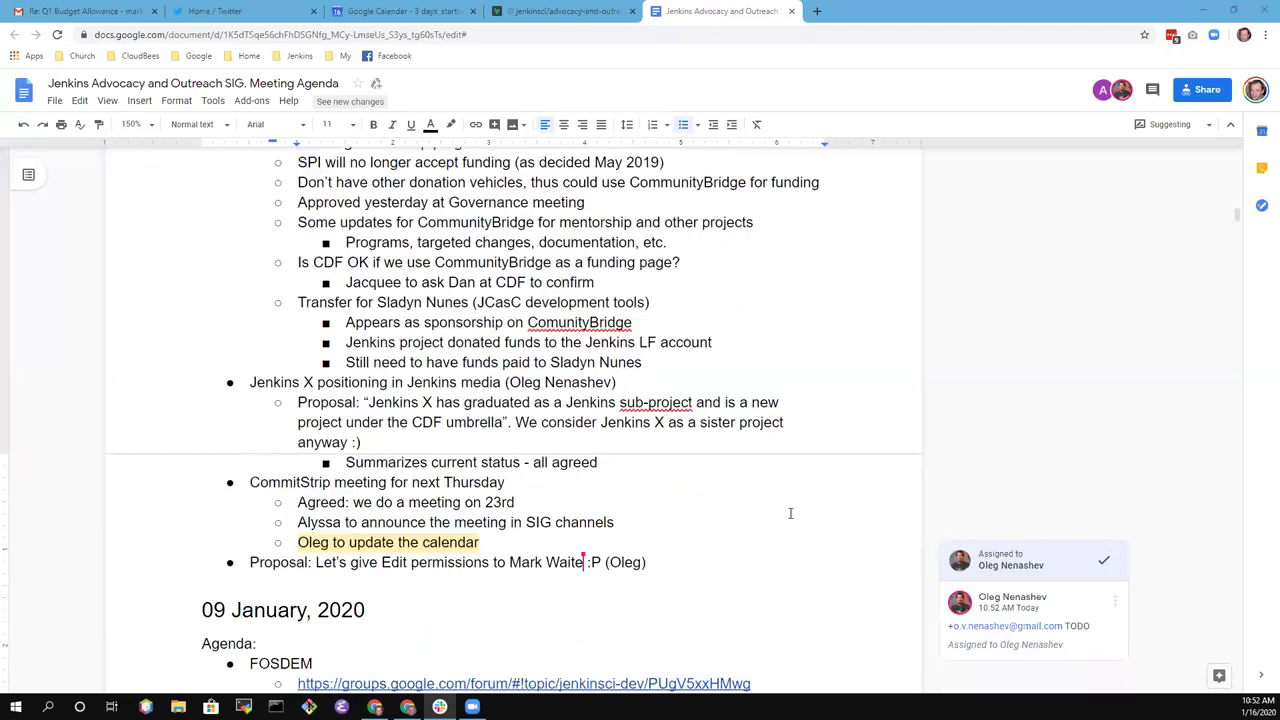